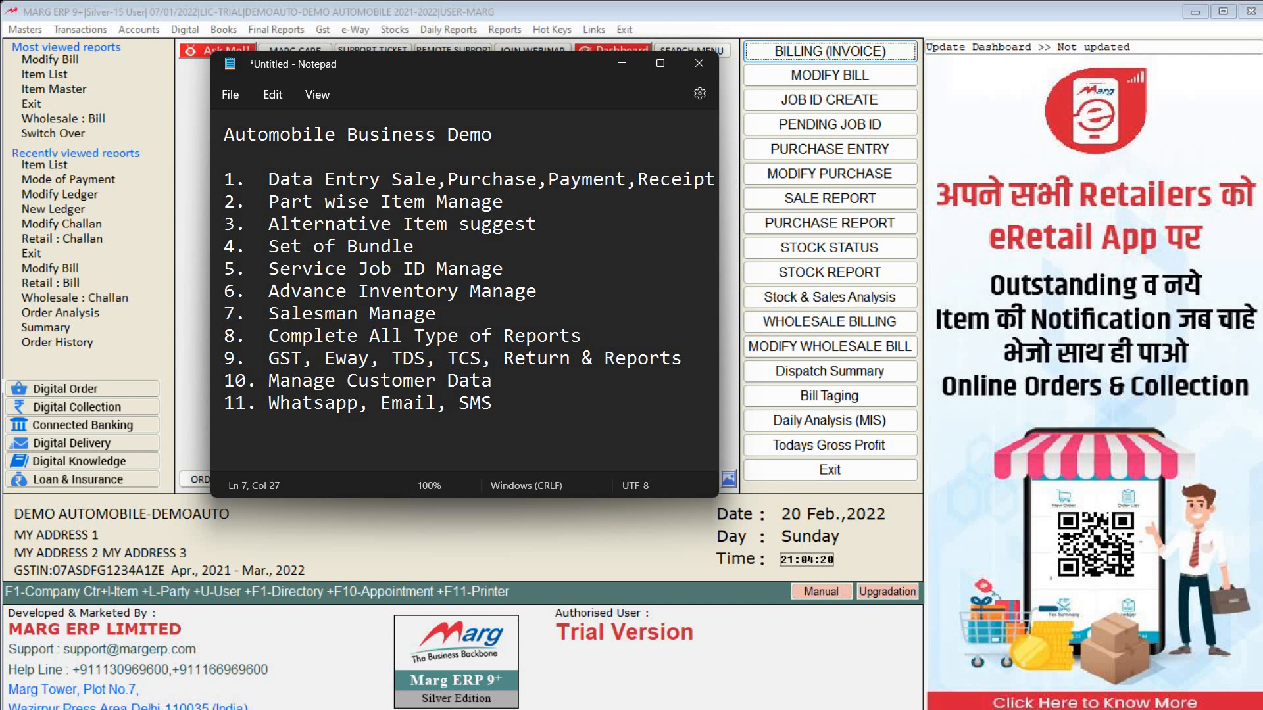
Step: Highlight Part wise Item Manage, Alternative Item suggest, Set of Bundle and Service Job ID Manage in turn
left_click_drag(269, 179, 224, 179)
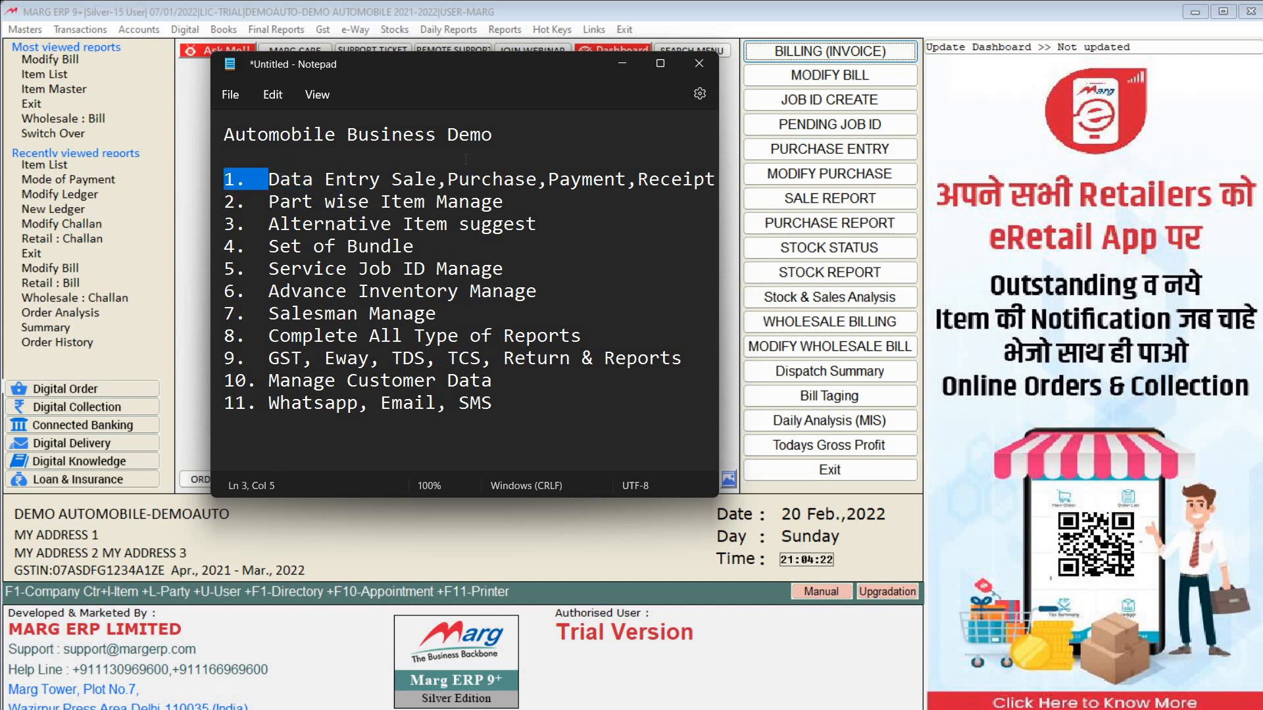
left_click(448, 179)
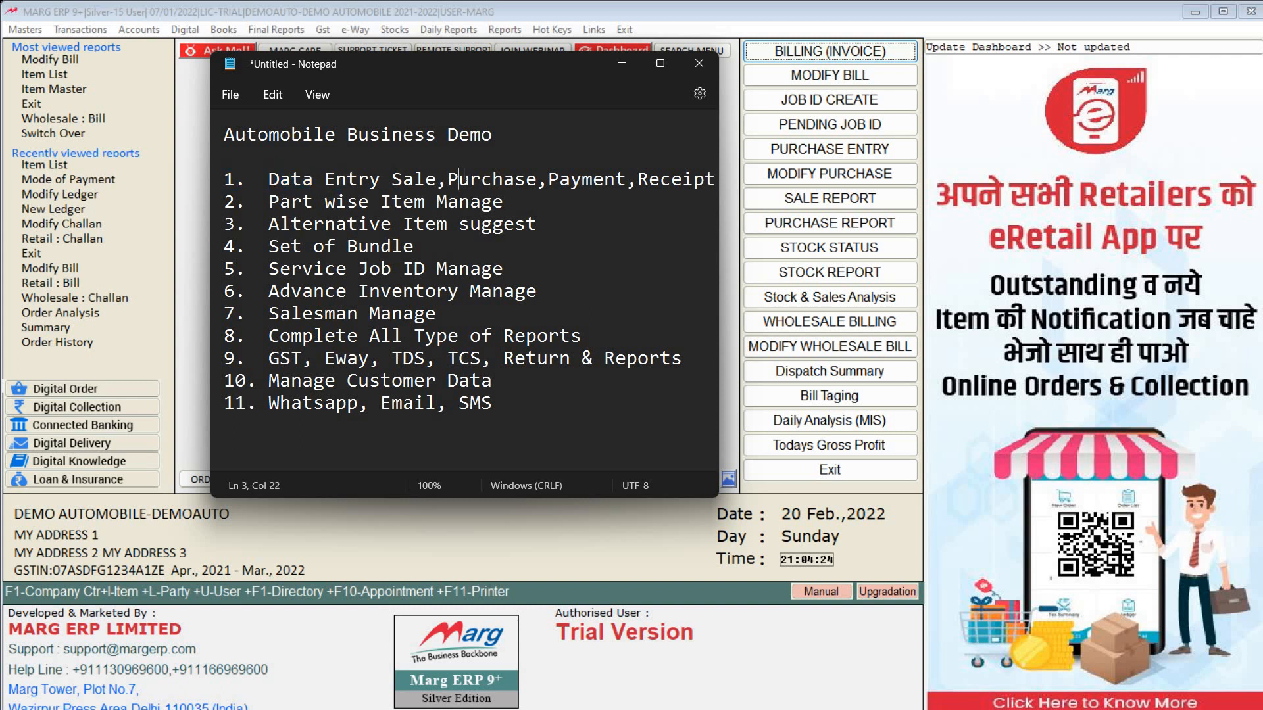
left_click(508, 201)
key("shift+Left")
key("shift+Left")
key("shift+Left")
key("shift+Left")
key("shift+Left")
key("shift+Left")
key("shift+Left")
key("shift+Left")
key("shift+Left")
key("shift+Left")
key("shift+Left")
key("shift+Left")
key("shift+Left")
key("shift+Left")
key("shift+Left")
key("shift+Left")
key("shift+Left")
key("shift+Left")
key("shift+Left")
key("shift+Left")
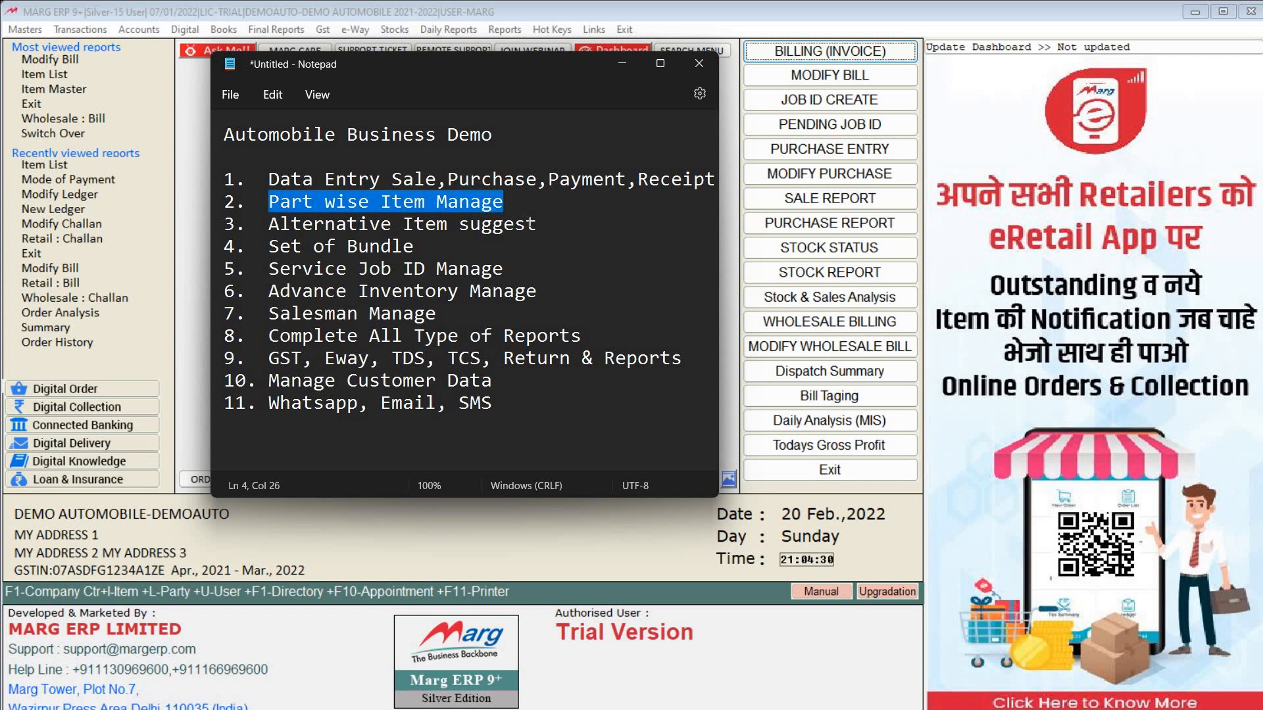
left_click(530, 224)
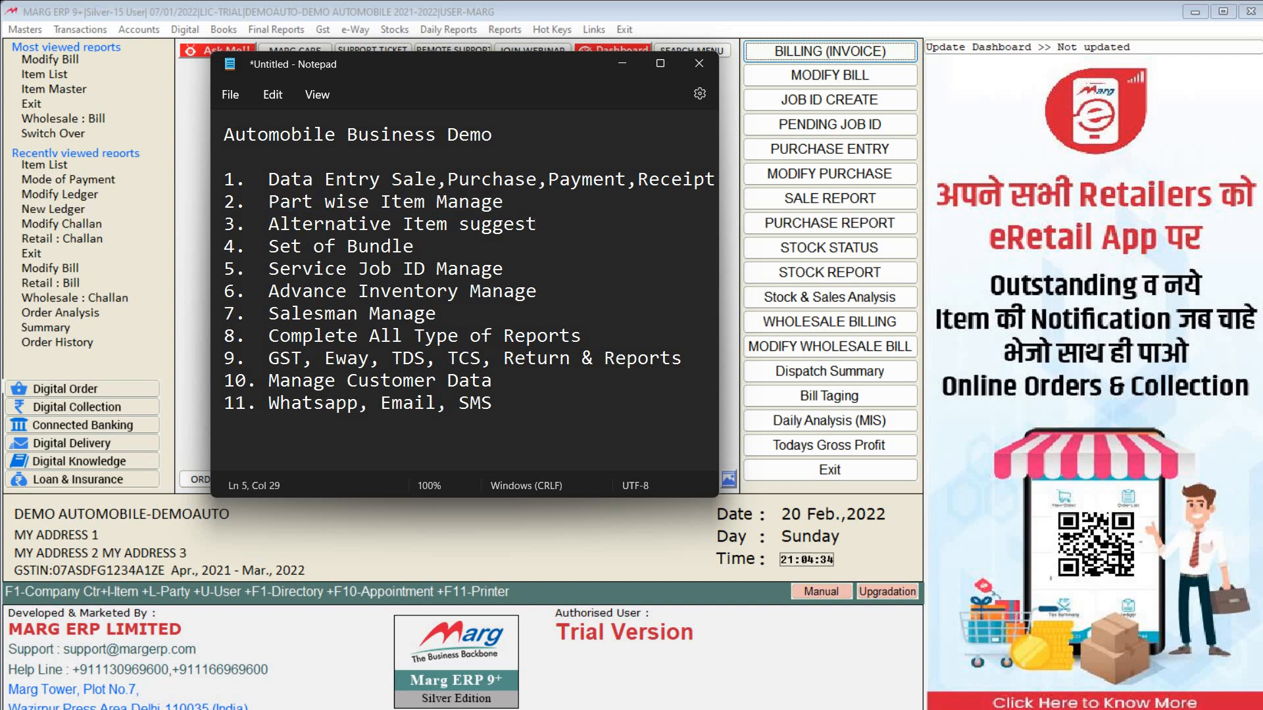
key("shift+Left")
key("shift+Left")
key("shift+Left")
key("shift+Left")
key("shift+Left")
key("shift+Left")
key("shift+Left")
key("shift+Left")
key("shift+Left")
key("shift+Left")
key("shift+Left")
key("shift+Left")
key("shift+Left")
key("shift+Left")
key("shift+Left")
key("shift+Left")
key("shift+Left")
key("shift+Left")
key("shift+Left")
key("shift+Left")
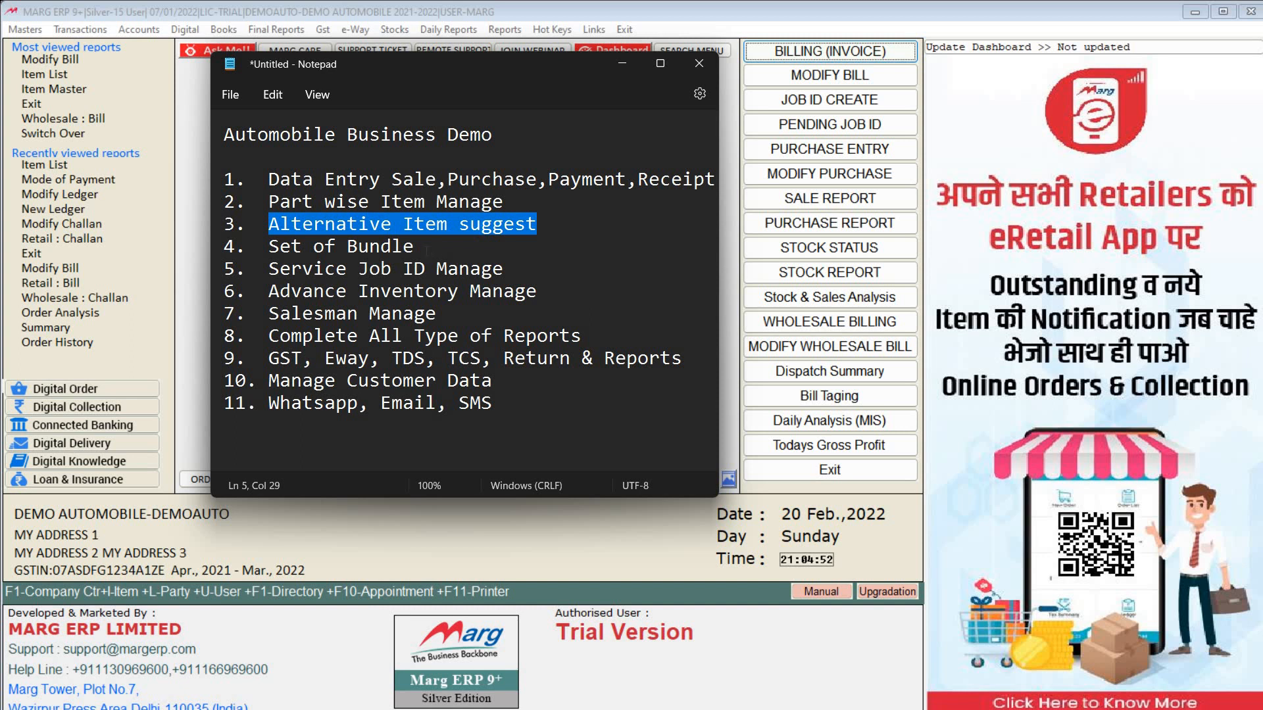
left_click(427, 250)
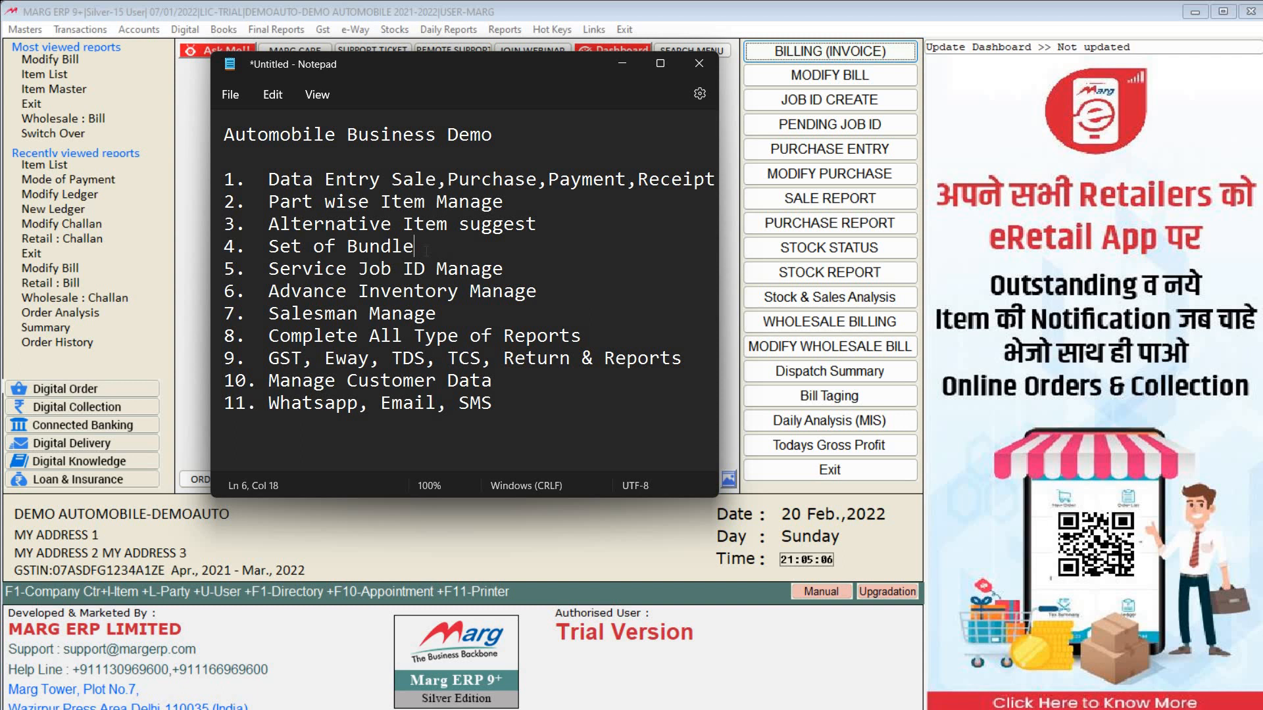
key("shift+Left")
key("shift+Left")
key("shift+Left")
key("shift+Left")
key("shift+Left")
key("shift+Left")
key("shift+Left")
key("shift+Left")
key("shift+Left")
key("shift+Left")
key("shift+Left")
key("shift+Left")
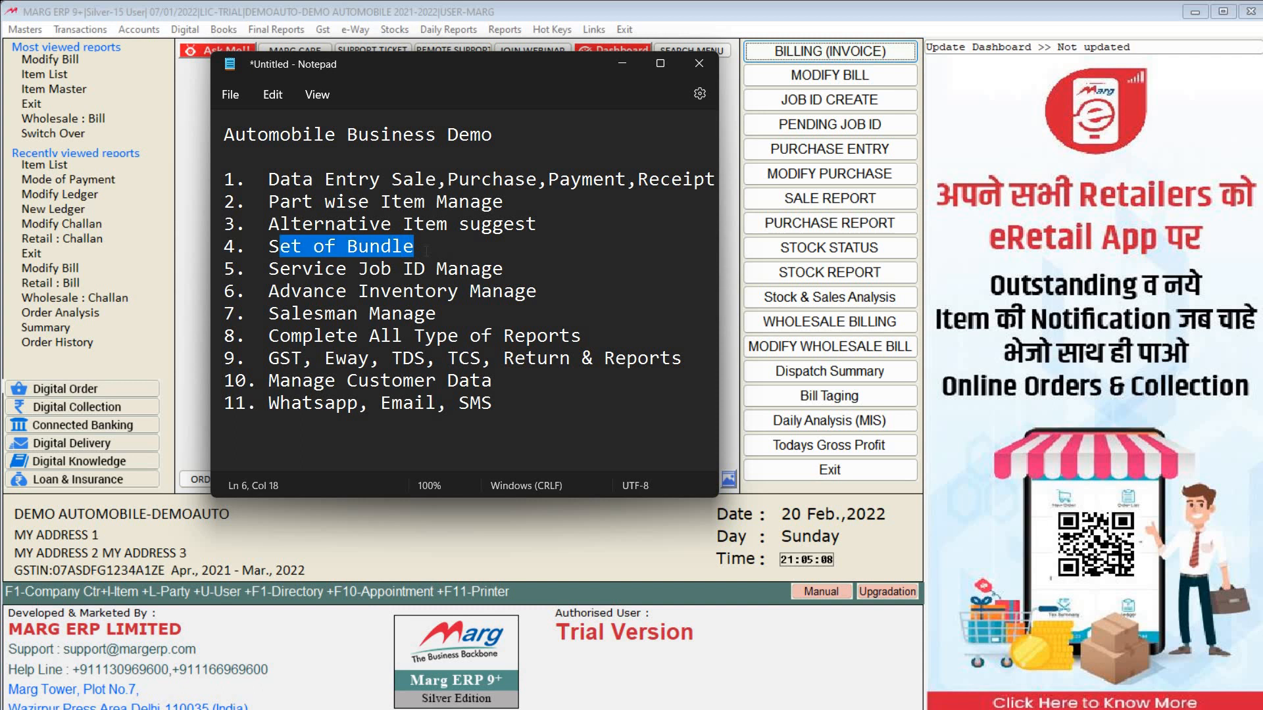
key("shift+Left")
key("Down")
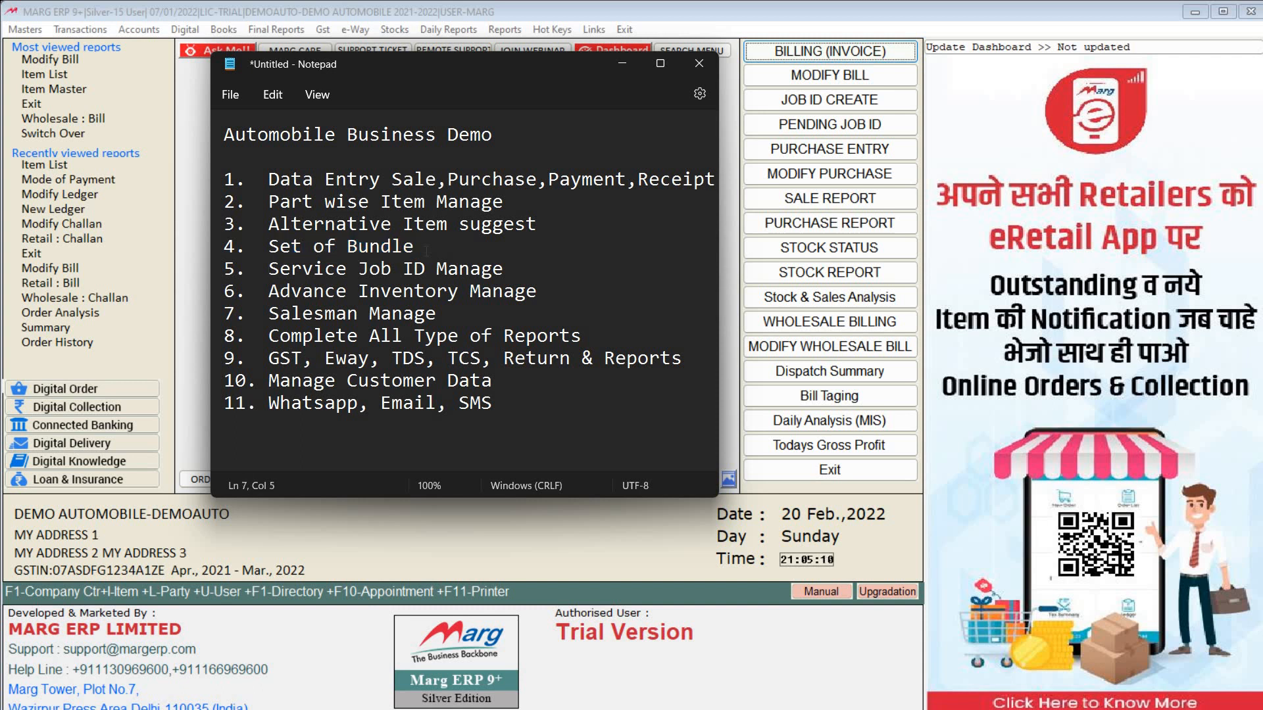
key("shift+Right")
key("shift+Right")
key("shift+Right")
key("shift+Right")
key("shift+Right")
key("shift+Right")
key("shift+Right")
key("shift+Right")
key("shift+Right")
key("shift+Right")
key("shift+Right")
key("shift+Right")
key("shift+Right")
key("shift+Right")
key("shift+Right")
key("shift+Right")
key("shift+Right")
key("shift+Right")
key("shift+Right")
key("shift+Right")
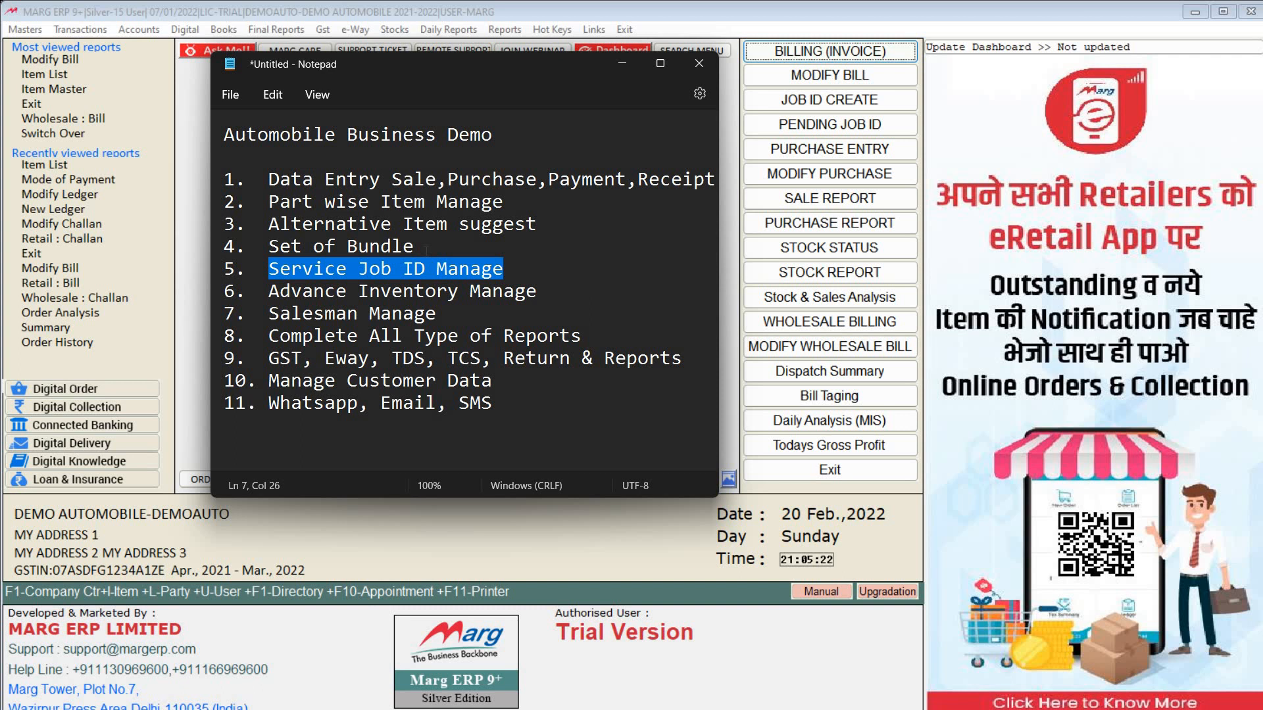
key("Down")
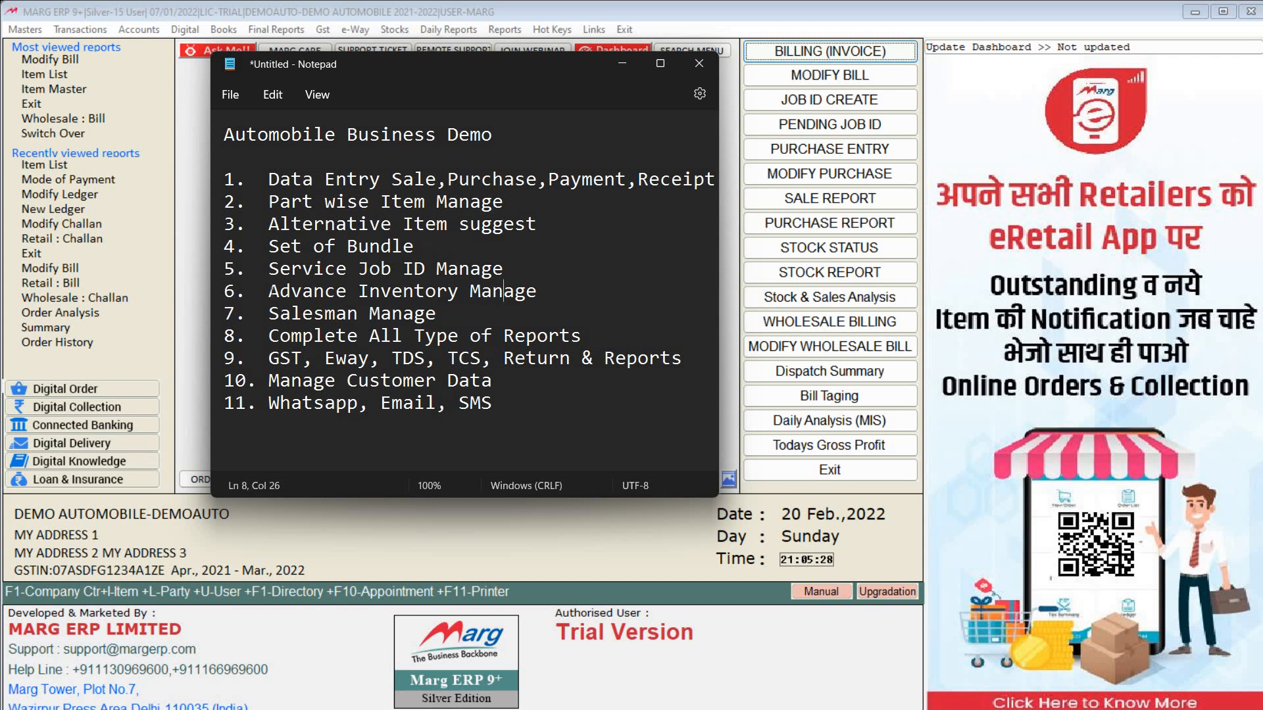
Step: Highlight Advance Inventory Manage, Salesman Manage and Complete All Type of Reports in turn
left_click(270, 291)
key("shift+Right")
key("shift+Right")
key("shift+Right")
key("shift+Right")
key("shift+Right")
key("shift+Right")
key("shift+Right")
key("shift+Right")
key("shift+Right")
key("shift+Right")
key("shift+Right")
key("shift+Right")
key("shift+Right")
key("shift+Right")
key("shift+Right")
key("shift+Right")
key("shift+Right")
key("shift+Right")
key("shift+Right")
key("shift+Right")
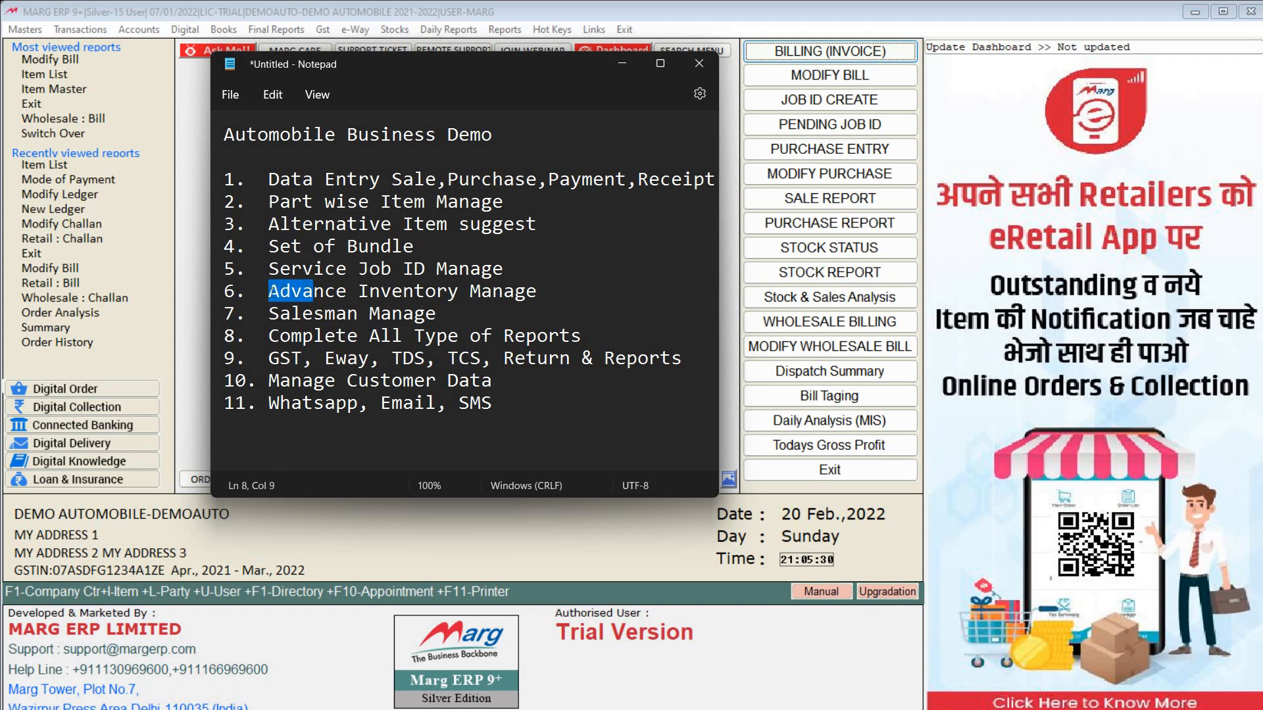
key("shift+Left")
key("shift+Left")
key("shift+Left")
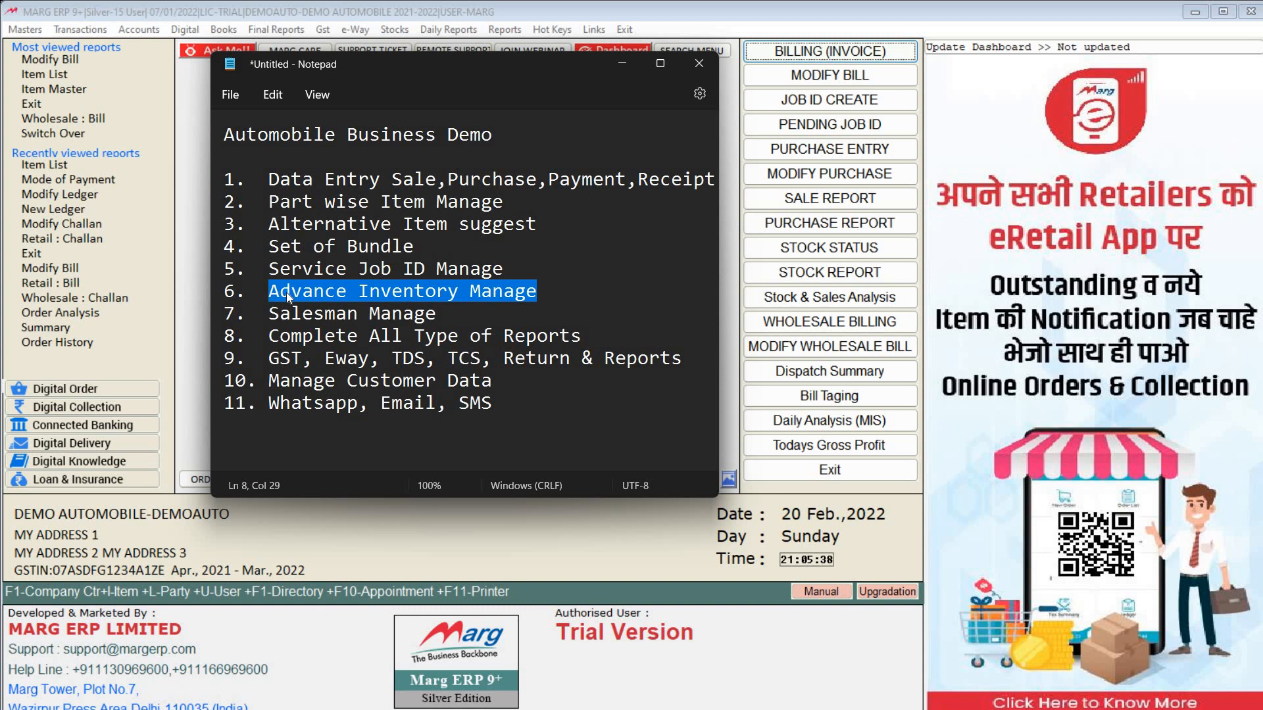
left_click(447, 320)
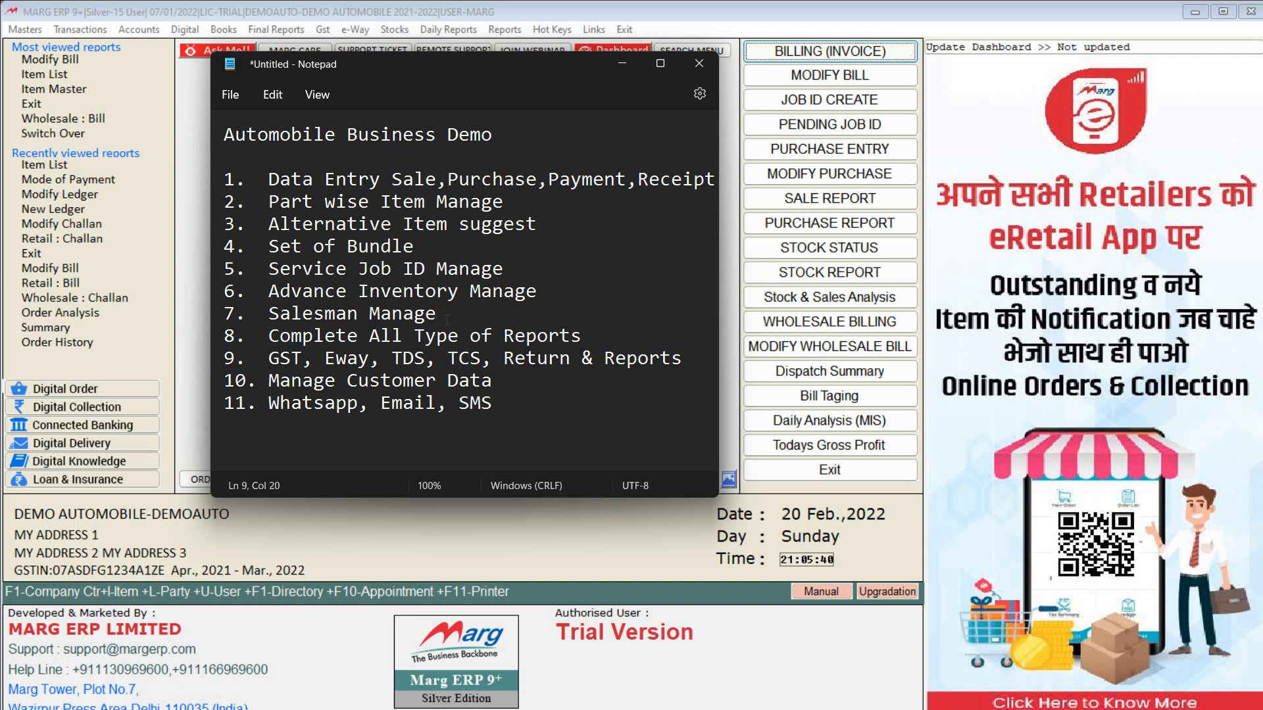
key("shift+Left")
key("shift+Left")
key("shift+Left")
key("shift+Left")
key("shift+Left")
key("shift+Left")
key("shift+Left")
key("shift+Left")
key("shift+Left")
key("shift+Left")
key("shift+Left")
key("shift+Left")
key("shift+Left")
key("shift+Left")
key("shift+Left")
key("shift+Left")
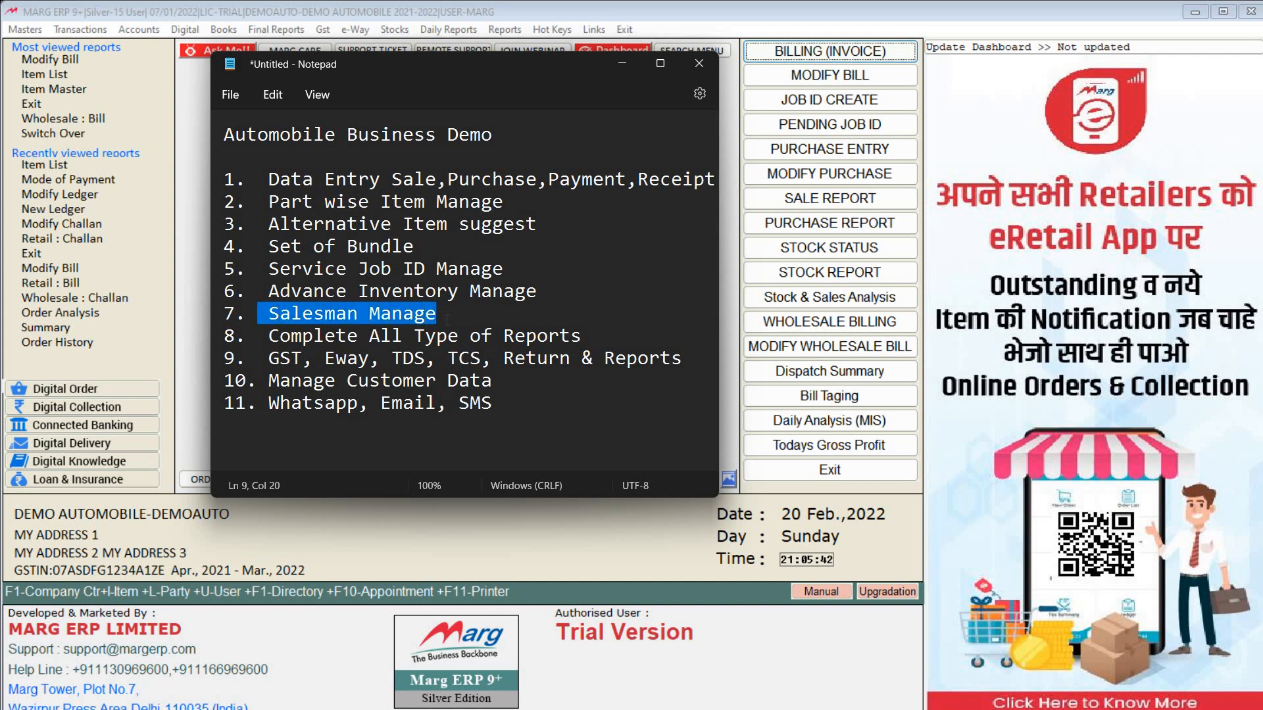
key("shift+Right")
left_click(598, 337)
key("shift+Left")
key("shift+Left")
key("shift+Left")
key("shift+Left")
key("shift+Left")
key("shift+Left")
key("shift+Left")
key("shift+Left")
key("shift+Left")
key("shift+Left")
key("shift+Left")
key("shift+Left")
key("shift+Left")
key("shift+Left")
key("shift+Left")
key("shift+Left")
key("shift+Left")
key("shift+Left")
key("shift+Left")
key("shift+Left")
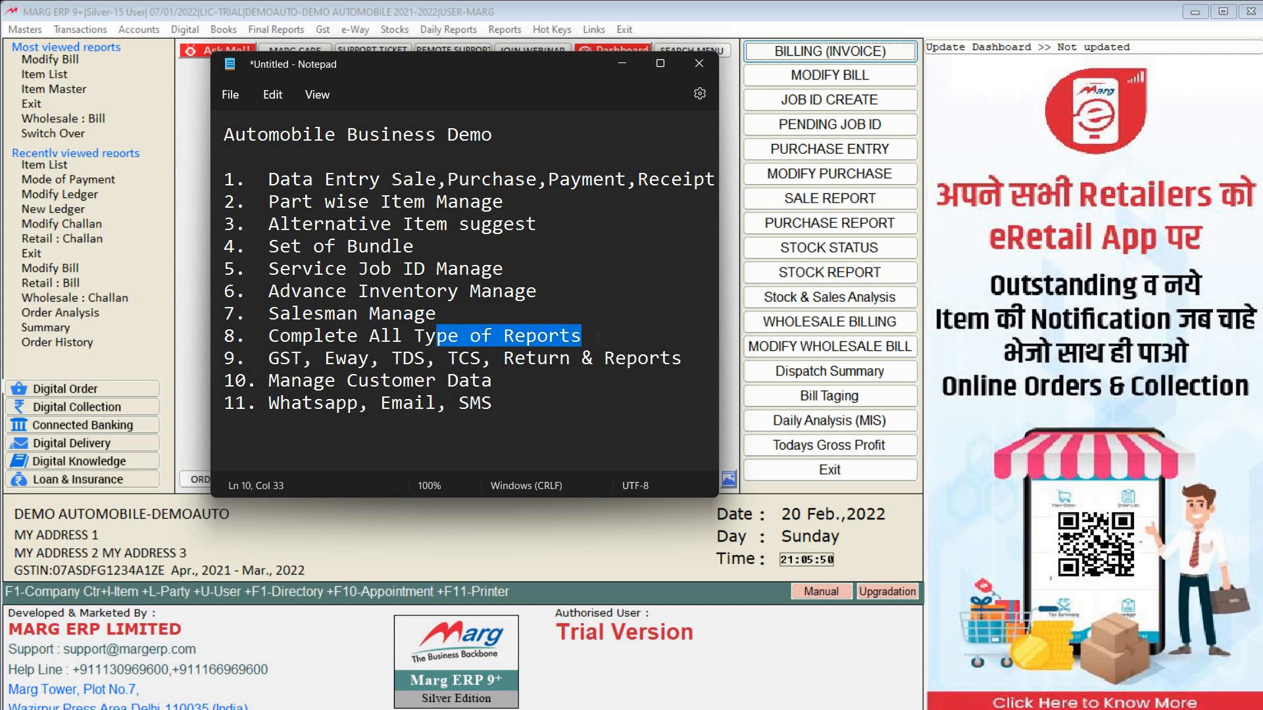
key("shift+Left")
key("shift+Left")
key("shift+Left")
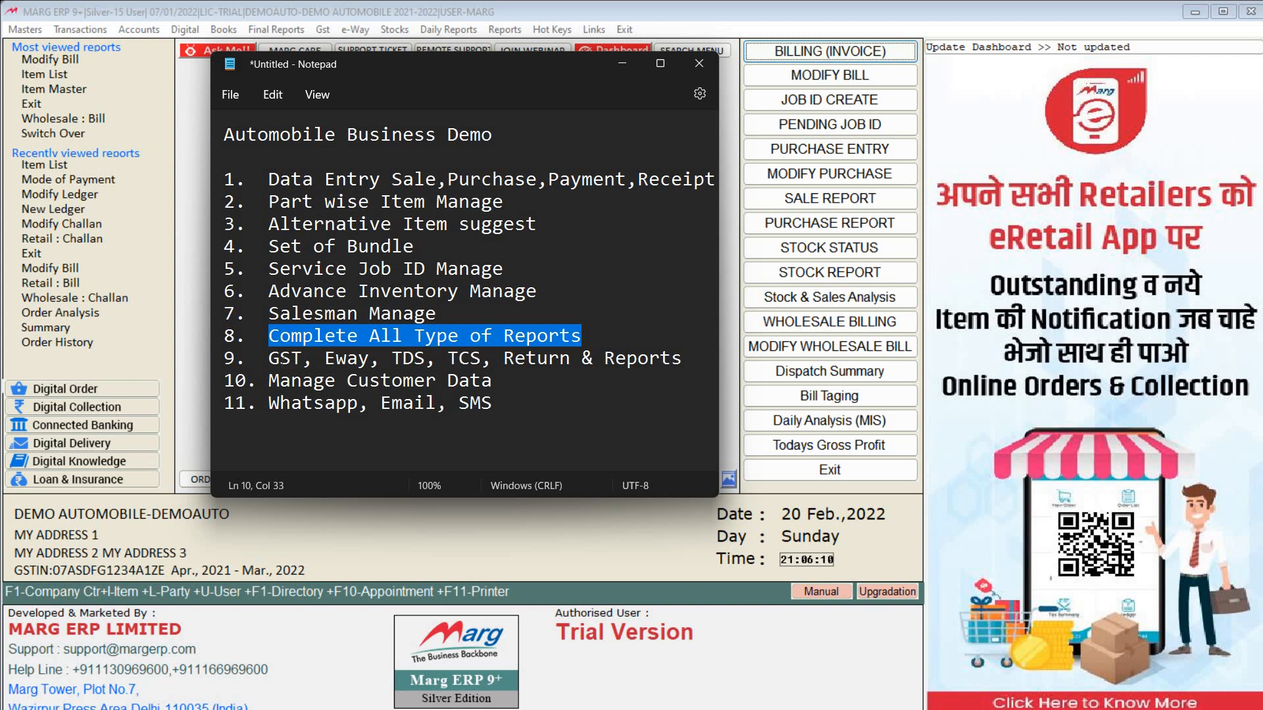
Step: Highlight the GST, Eway, TDS, TCS & Reports and Manage Customer Data lines, then show the window switcher
left_click_drag(269, 358, 581, 358)
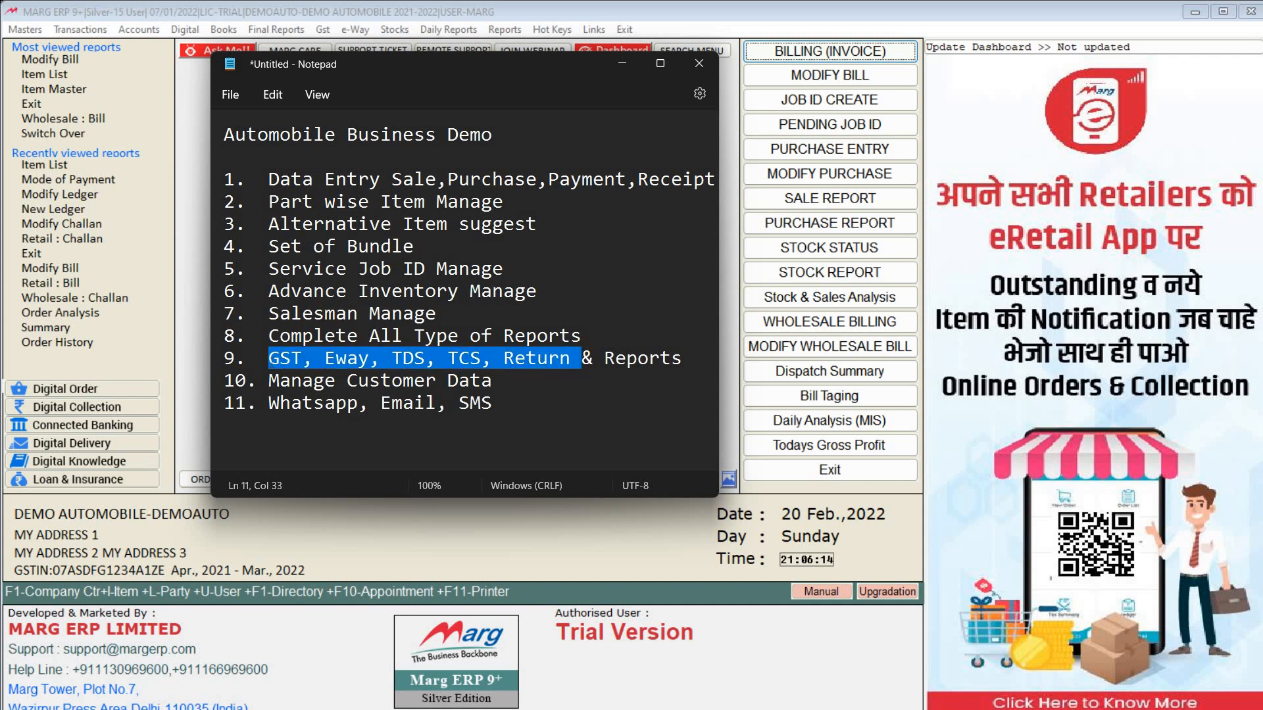
key("shift+Right")
key("shift+Right")
key("shift+Right")
key("shift+Right")
key("shift+Right")
key("shift+Right")
key("shift+Right")
key("shift+Right")
key("shift+Right")
key("shift+Right")
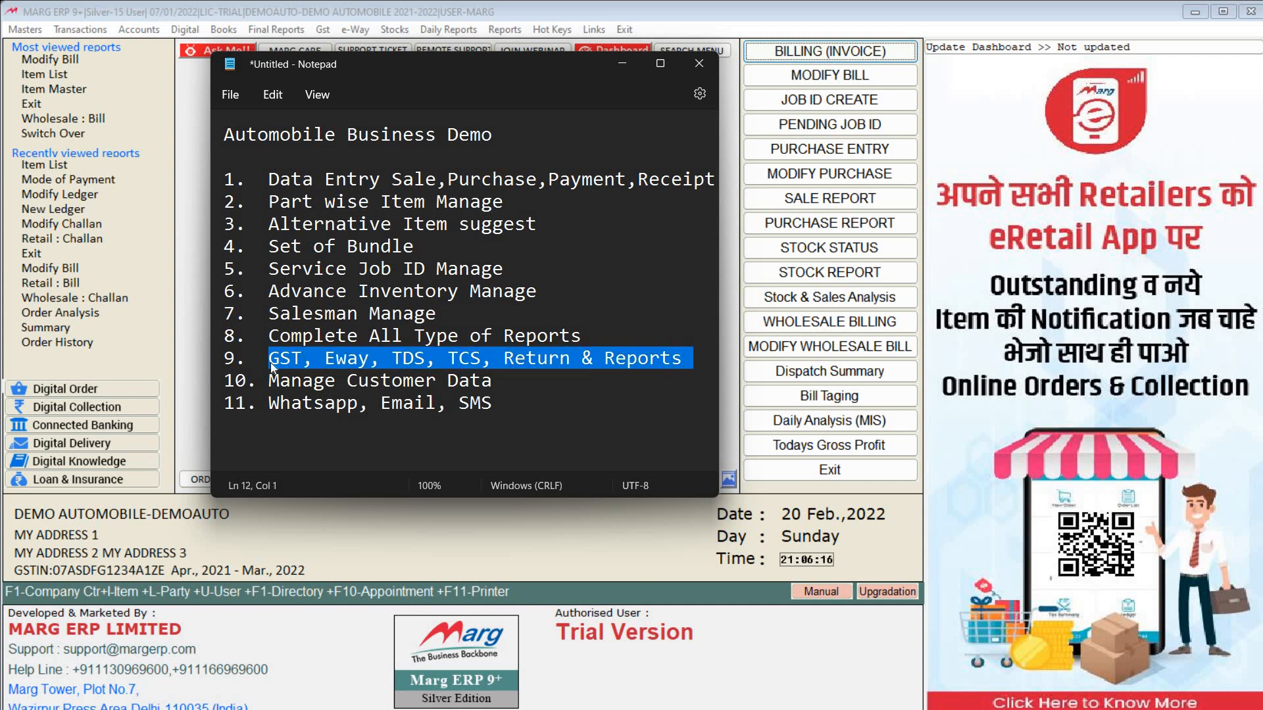
key("End")
key("shift+Left")
key("shift+Left")
key("shift+Left")
key("shift+Left")
key("shift+Left")
key("shift+Left")
key("shift+Left")
key("shift+Left")
key("shift+Left")
key("shift+Left")
key("shift+Left")
key("shift+Left")
key("shift+Left")
key("shift+Left")
key("shift+Left")
key("shift+Left")
key("shift+Left")
key("shift+Left")
key("shift+Left")
key("shift+Left")
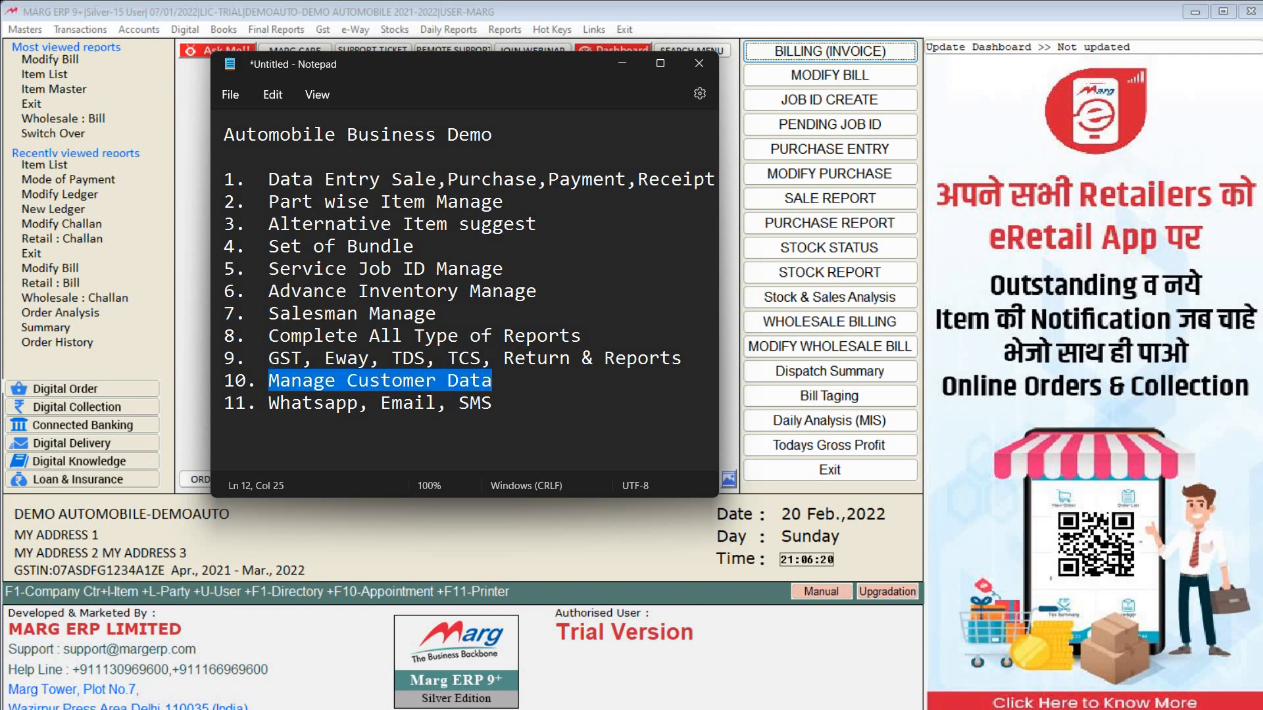
key("Down")
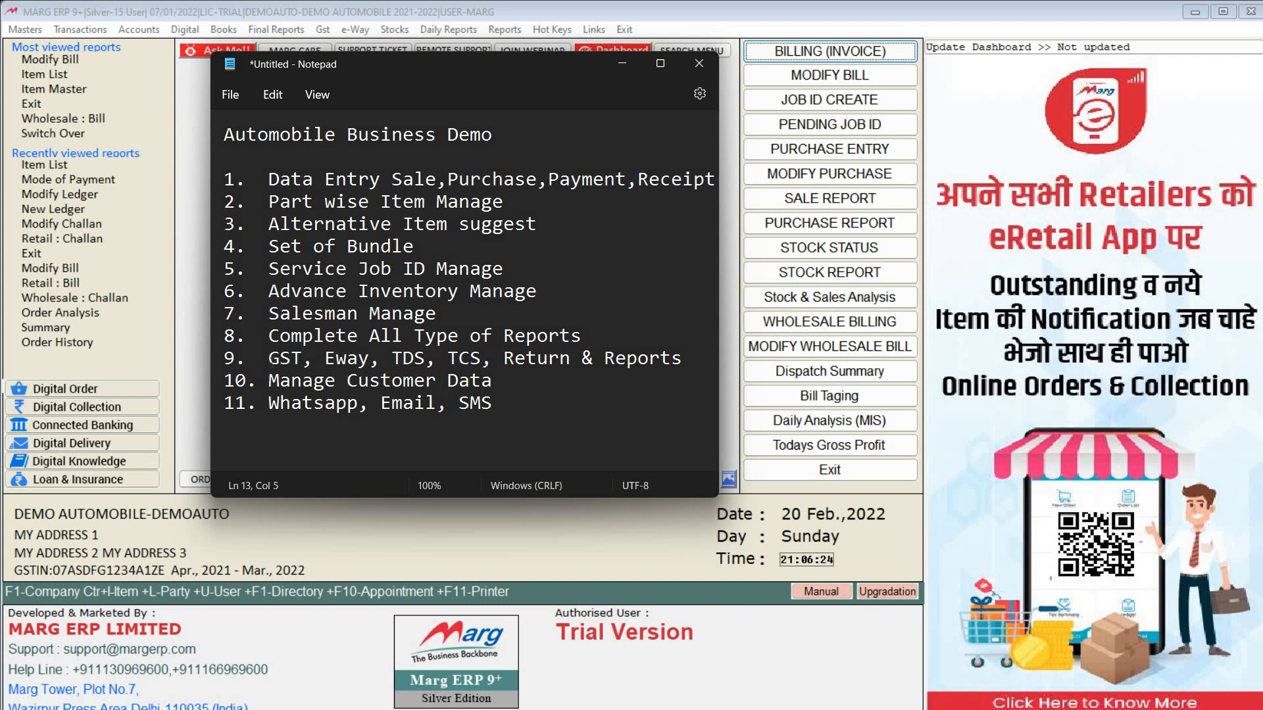
key("alt+Tab")
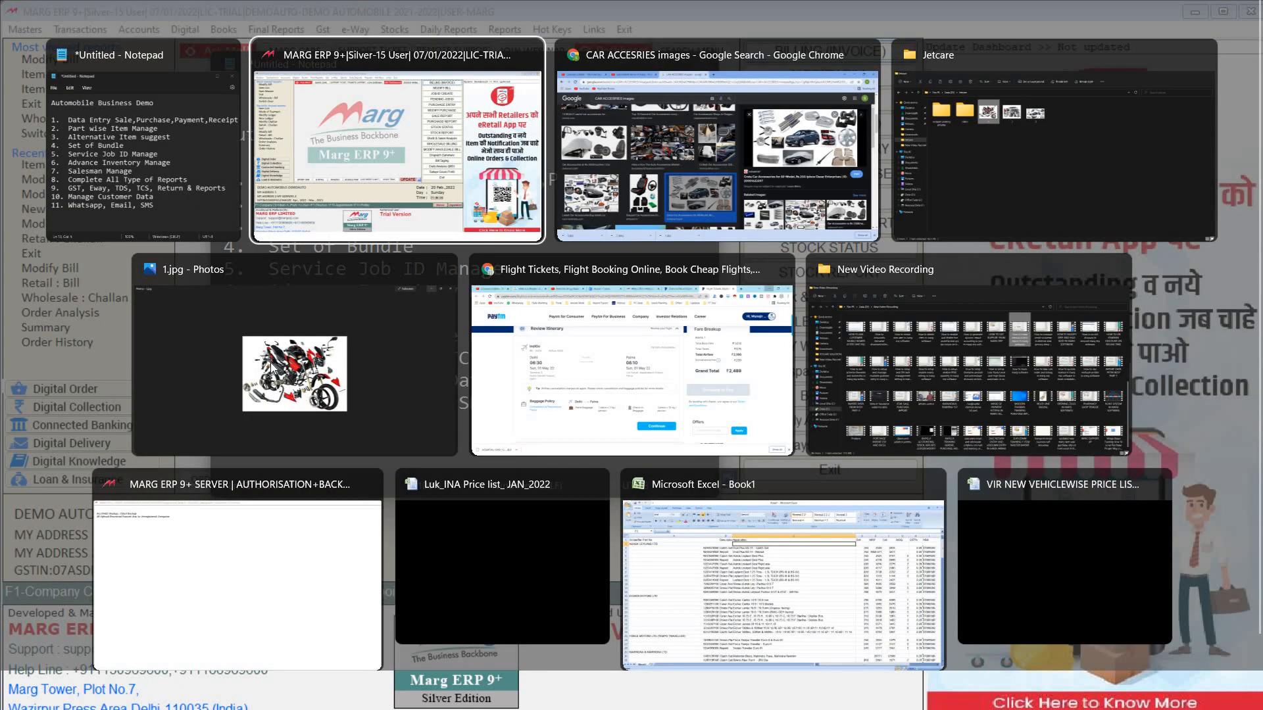
Step: Open the motorcycle parts picture 1.jpg in Photos and zoom in on it
key("alt+Tab")
left_click(272, 367)
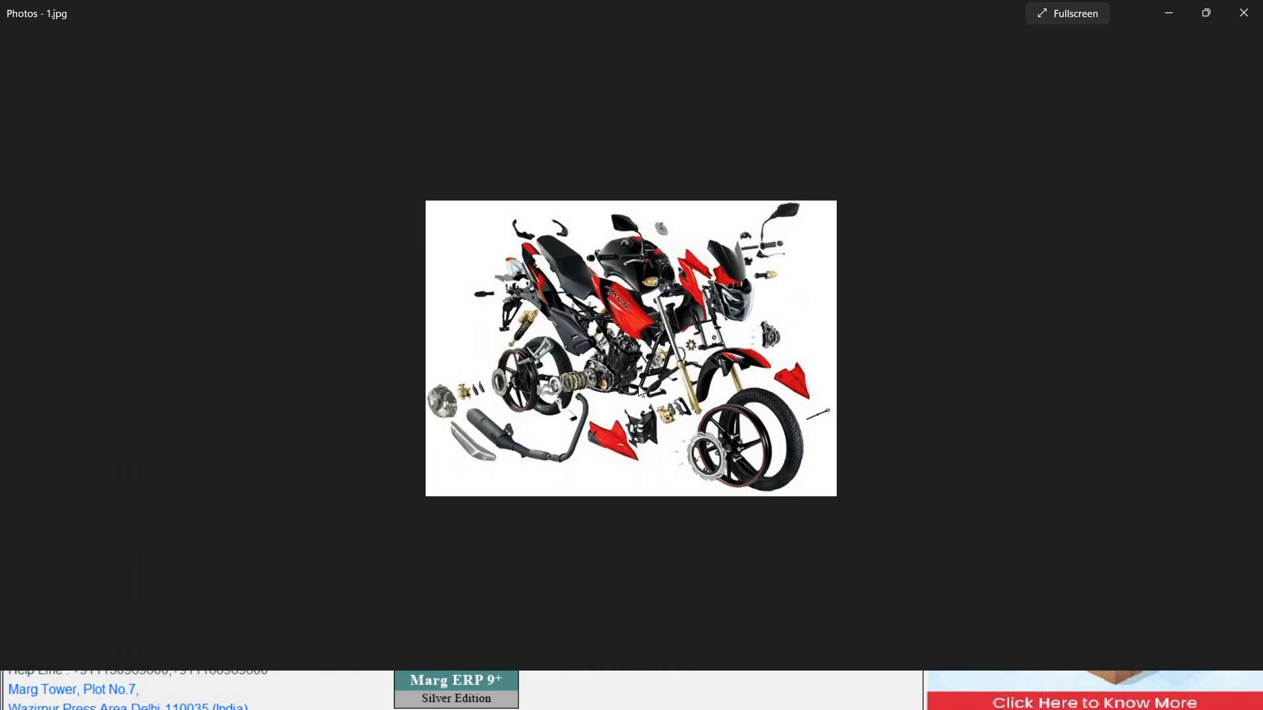
scroll(641, 393, "up", 3)
scroll(642, 393, "up", 1)
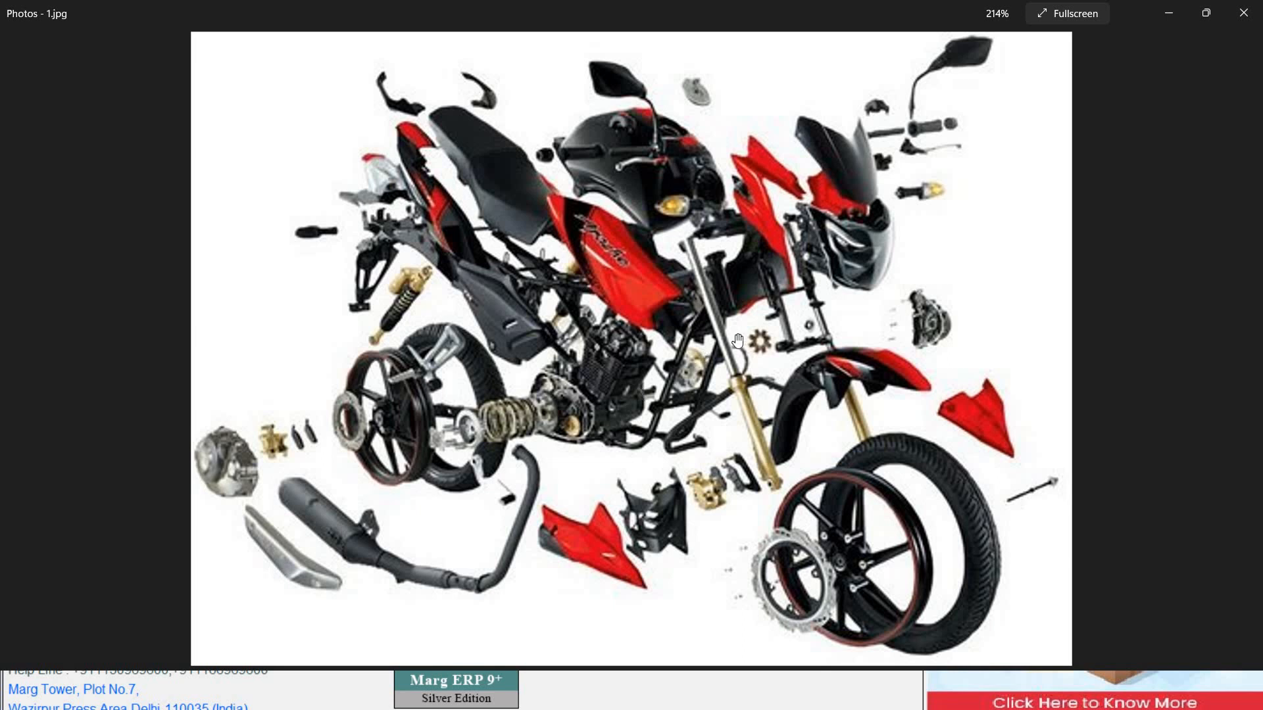
scroll(742, 339, "down", 8)
Step: Page through the car parts and accessories pictures, then bring Marg ERP back to the front
key("Right")
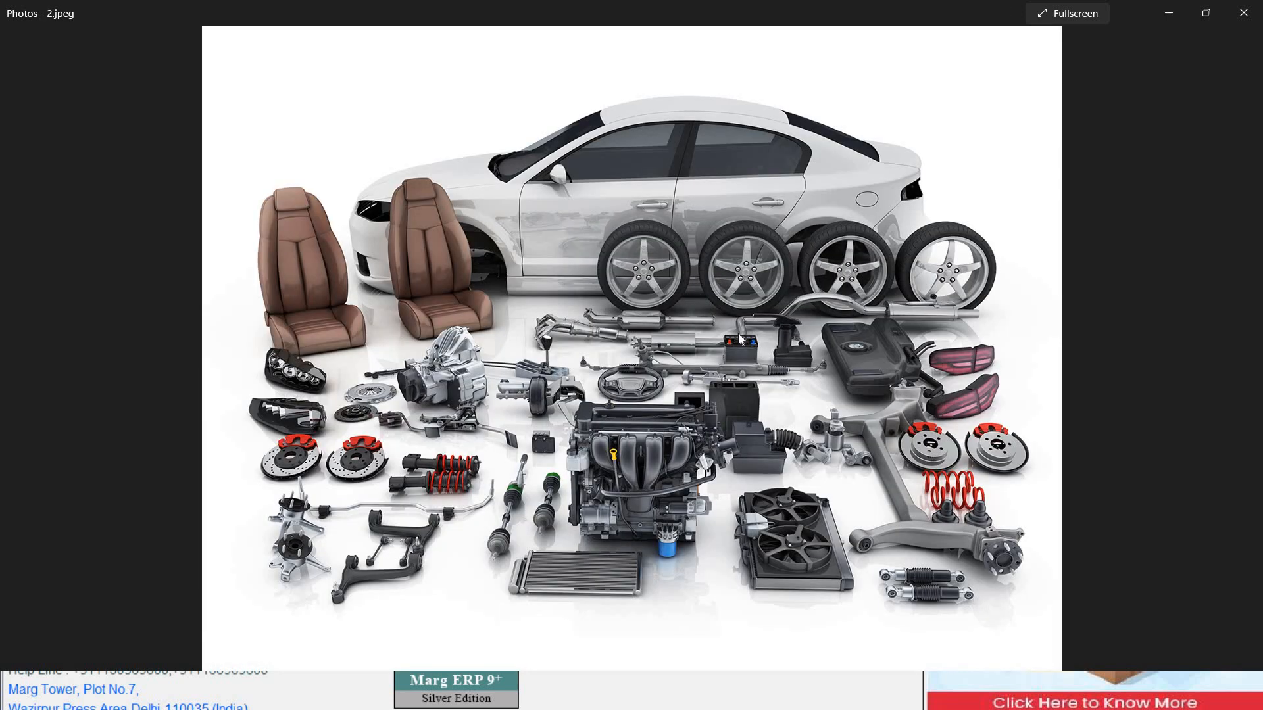
scroll(742, 340, "up", 3)
scroll(741, 339, "down", 3)
key("Right")
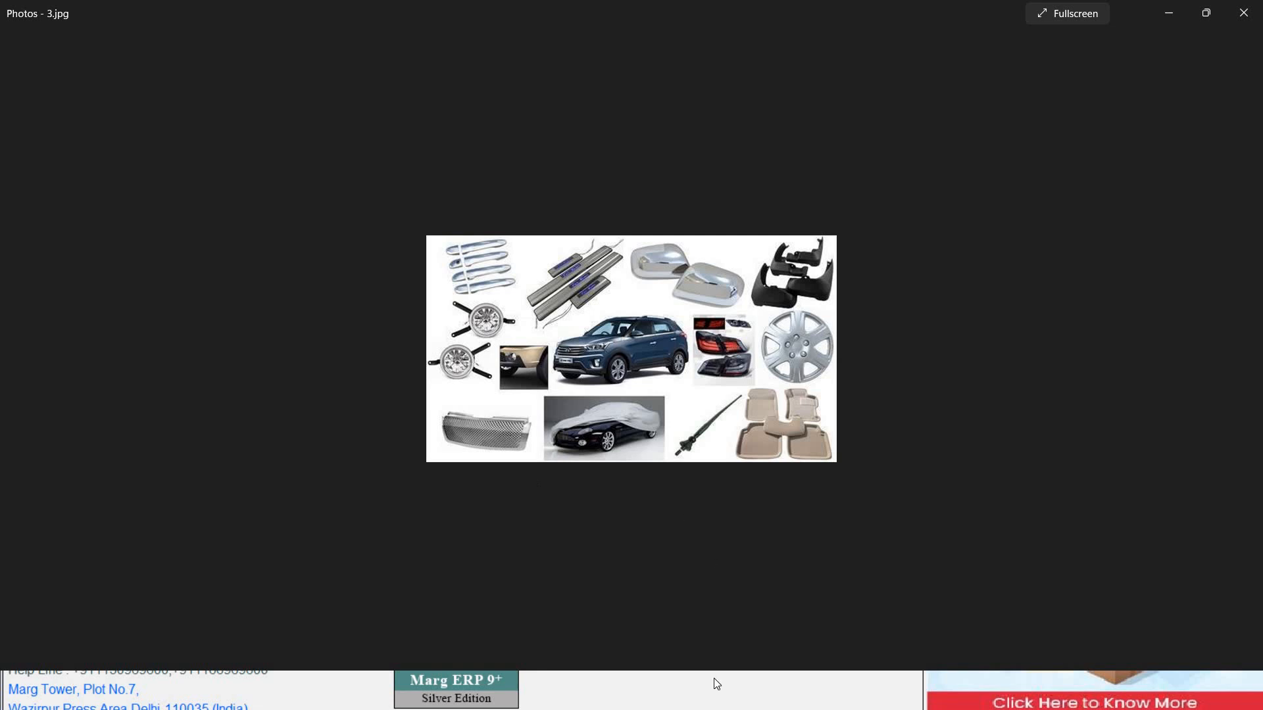
left_click(710, 699)
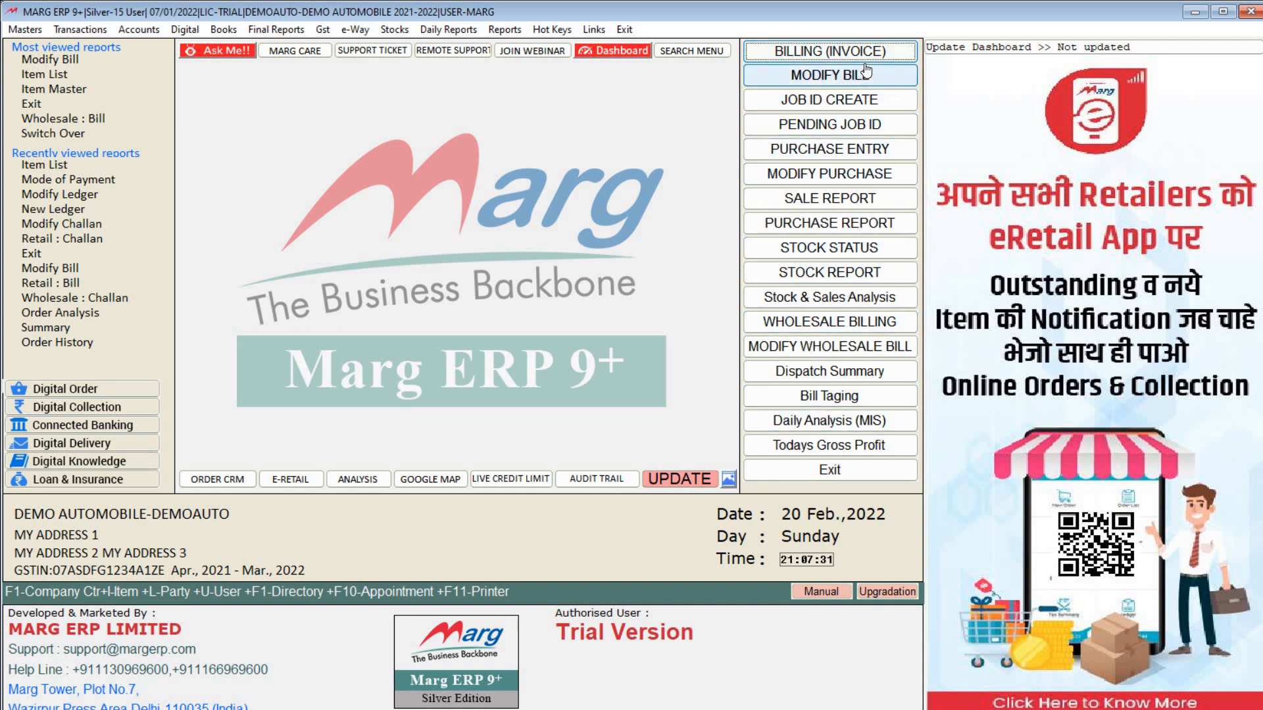
Step: Browse the Item Master list under Masters > Inventory Master, then start a new product with Alt+N
left_click(16, 29)
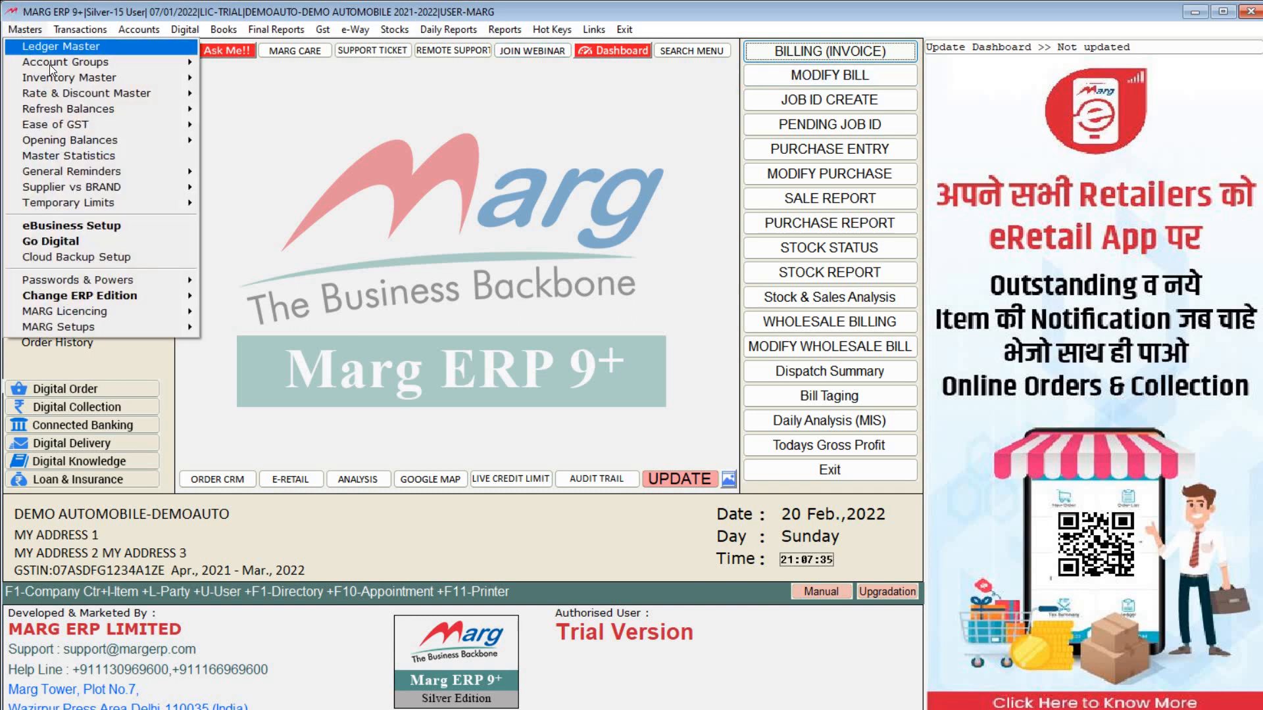
mouse_move(75, 78)
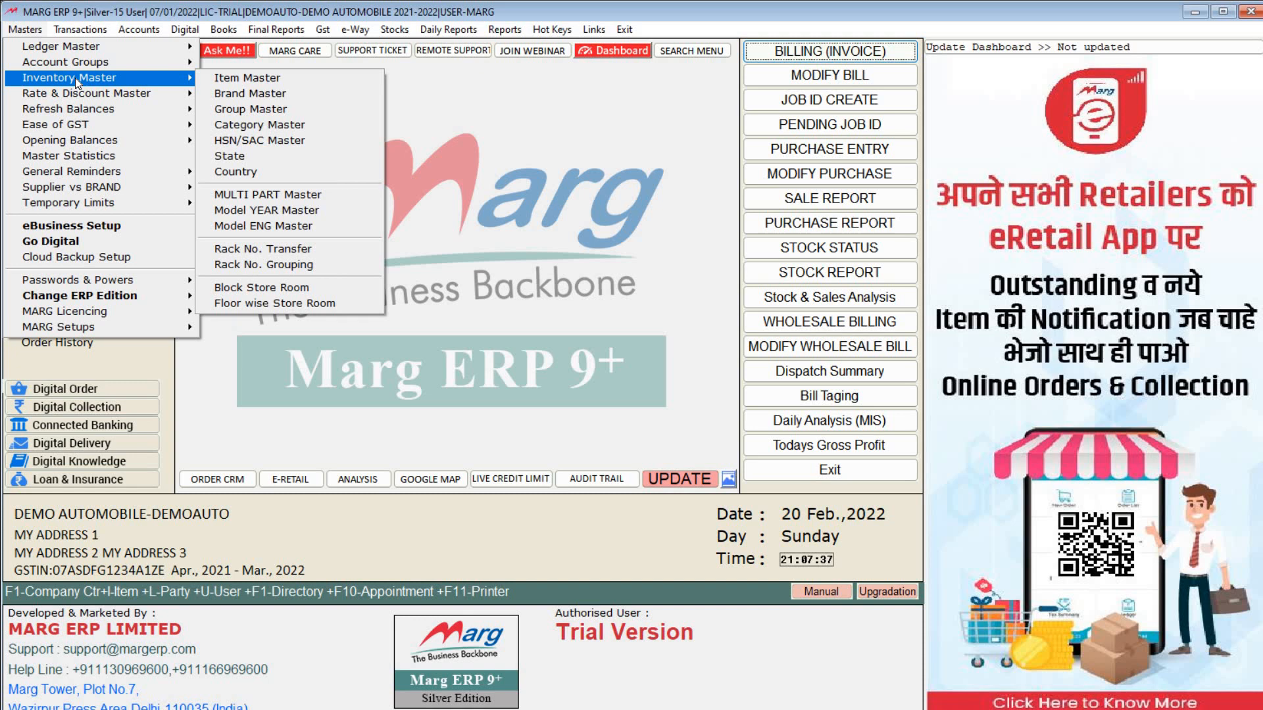
left_click(245, 78)
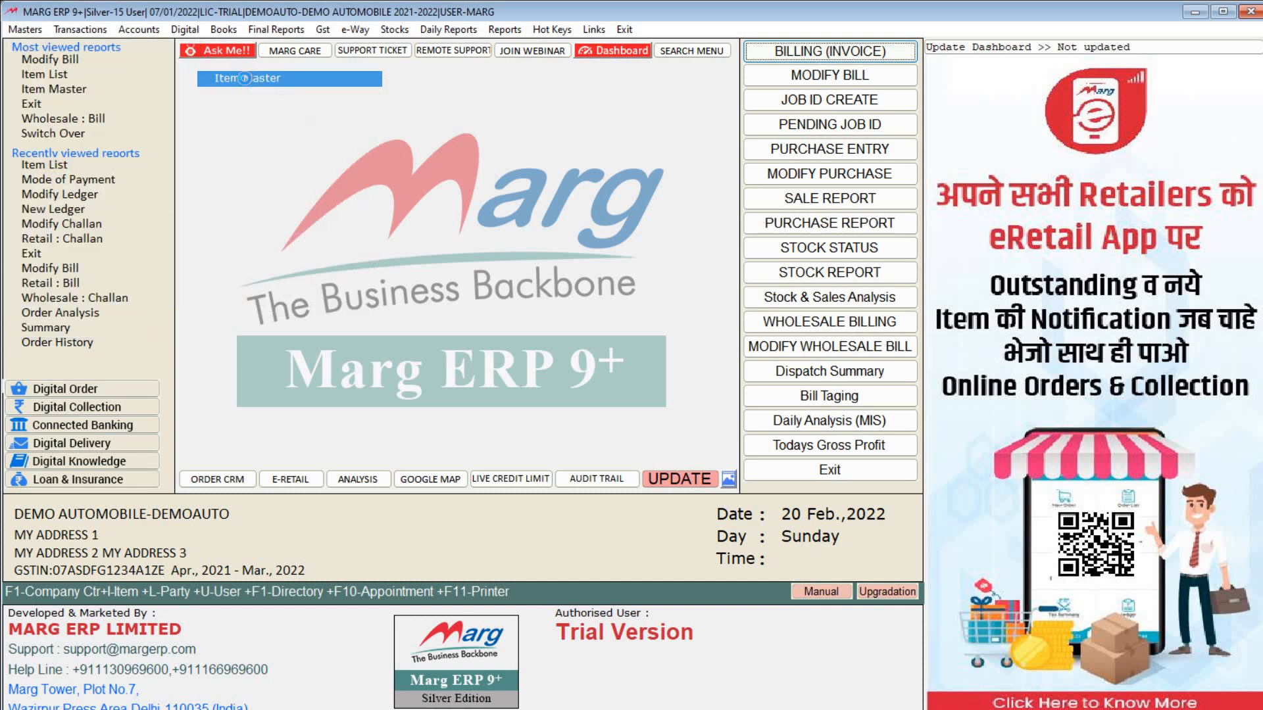
key("Down")
key("Down")
key("Down")
key("Down")
key("Down")
key("Down")
key("Down")
key("Down")
key("Down")
key("Down")
key("Down")
key("Down")
key("Down")
key("Down")
key("Down")
key("Down")
key("Down")
key("Down")
key("Down")
key("Down")
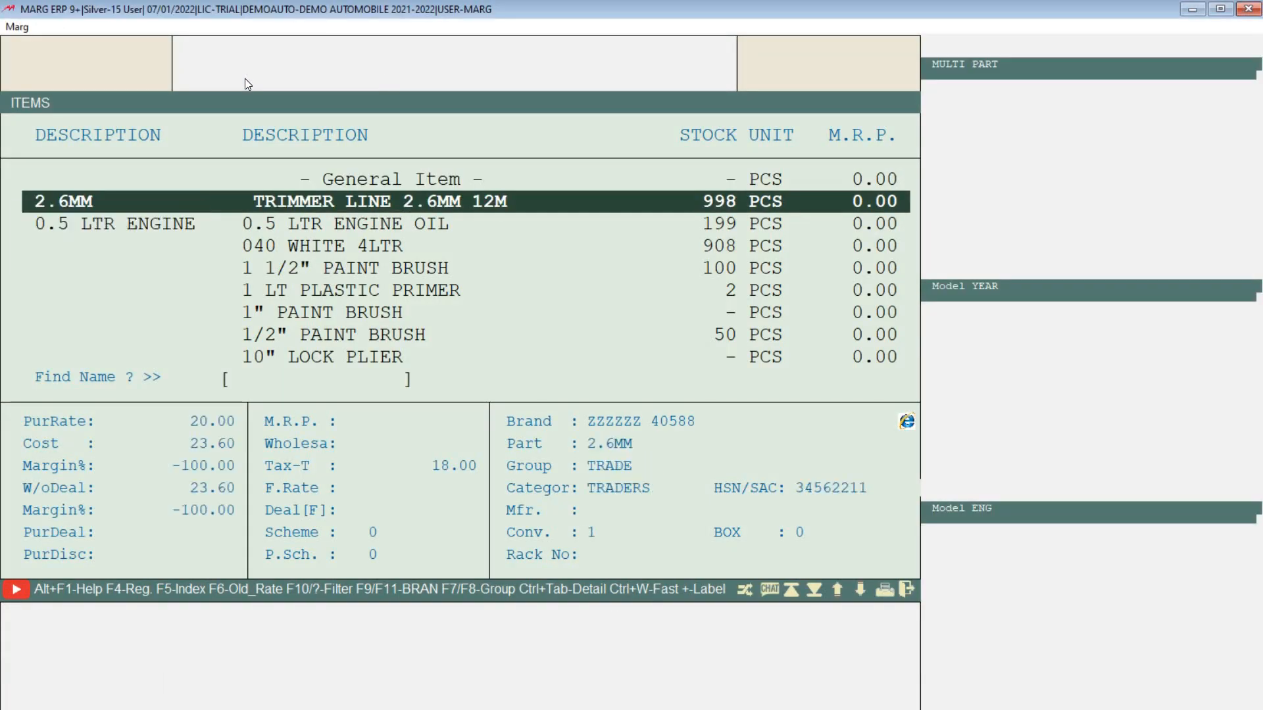
key("Down")
key("Down")
key("Down")
key("Down")
key("Down")
key("Down")
key("Down")
key("Down")
key("Down")
key("Down")
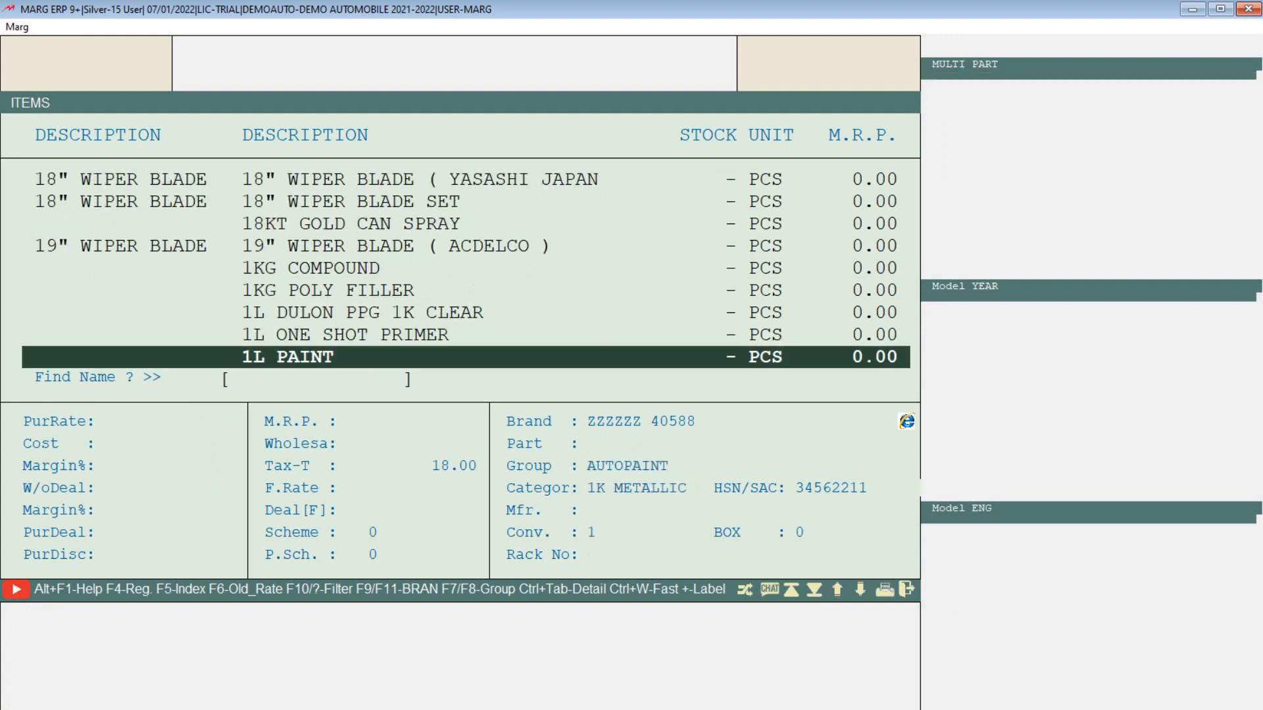
key("Up")
key("Page_Up")
key("Page_Up")
key("Page_Up")
key("Page_Up")
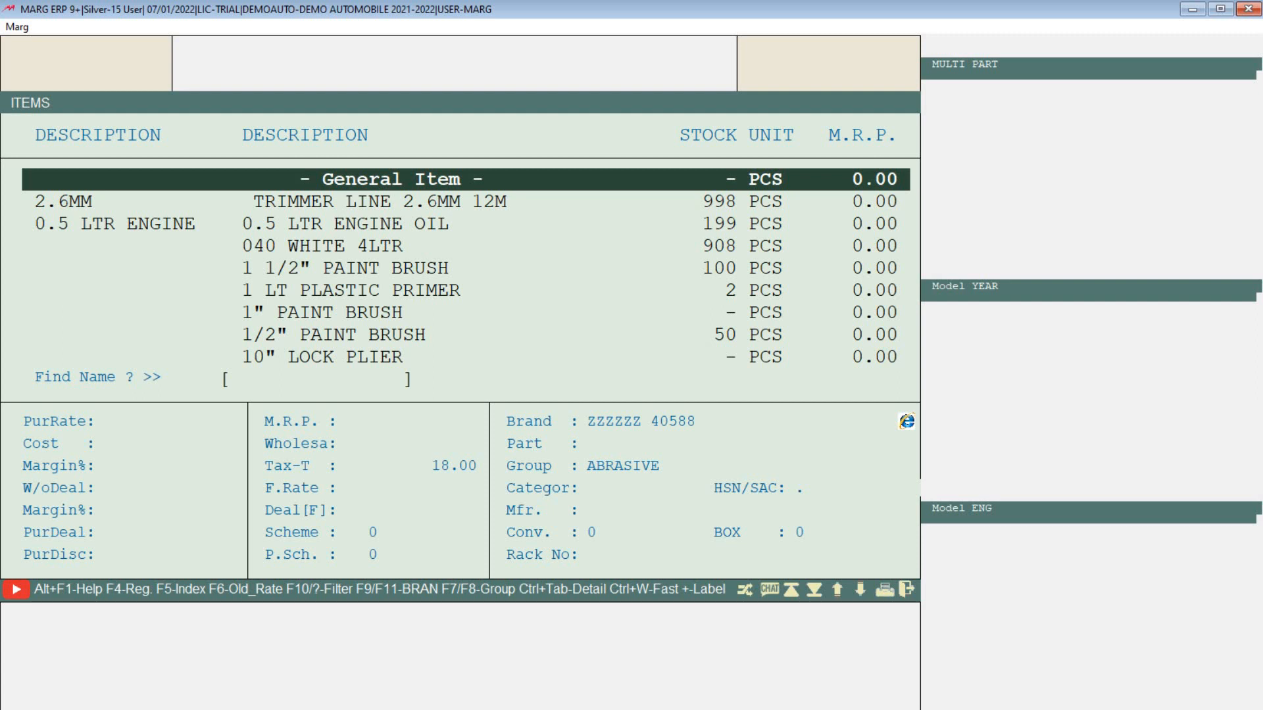
key("alt+n")
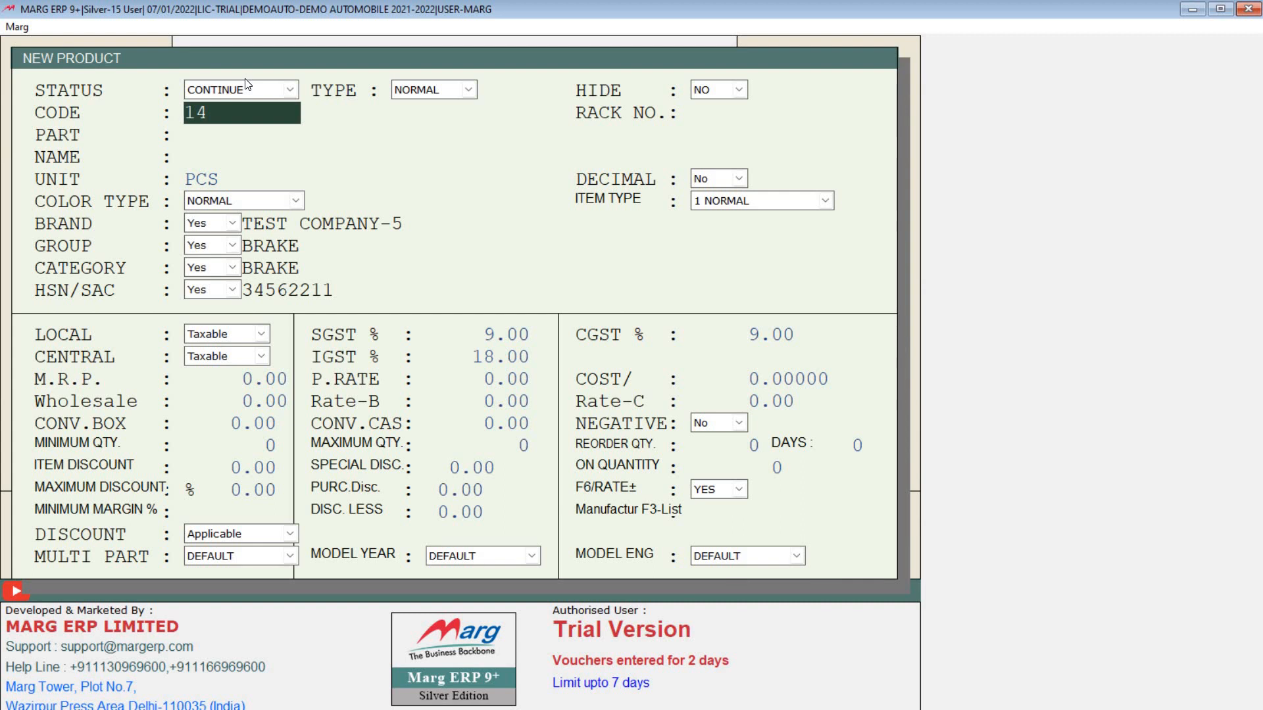
Step: Enter rack number A30 and part number T2038 for the new product
key("Return")
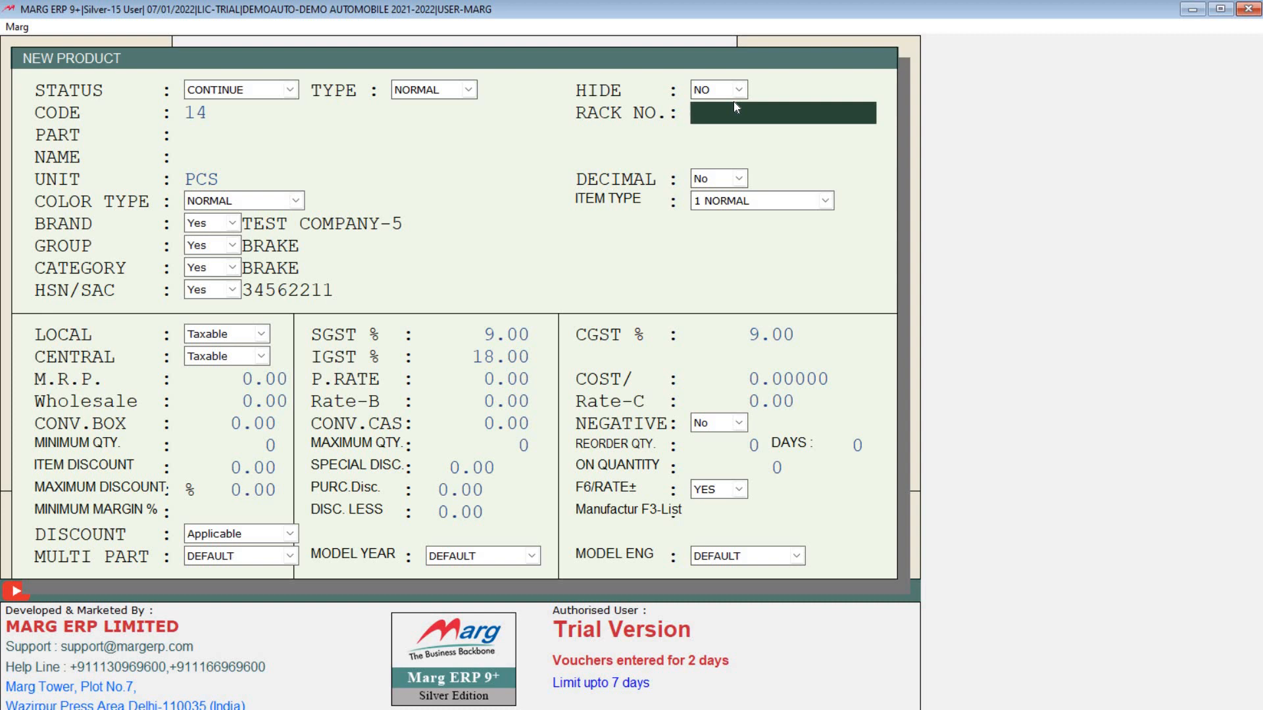
type("A30")
key("Return")
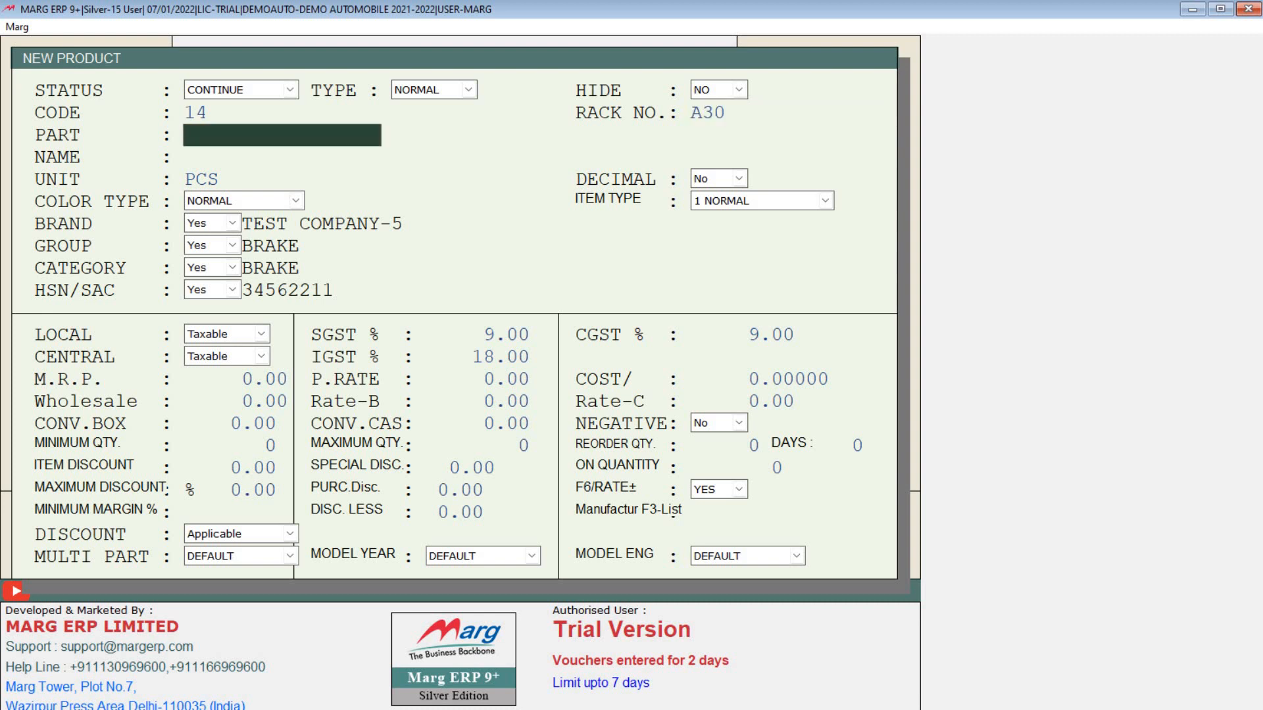
type("T2038")
key("Return")
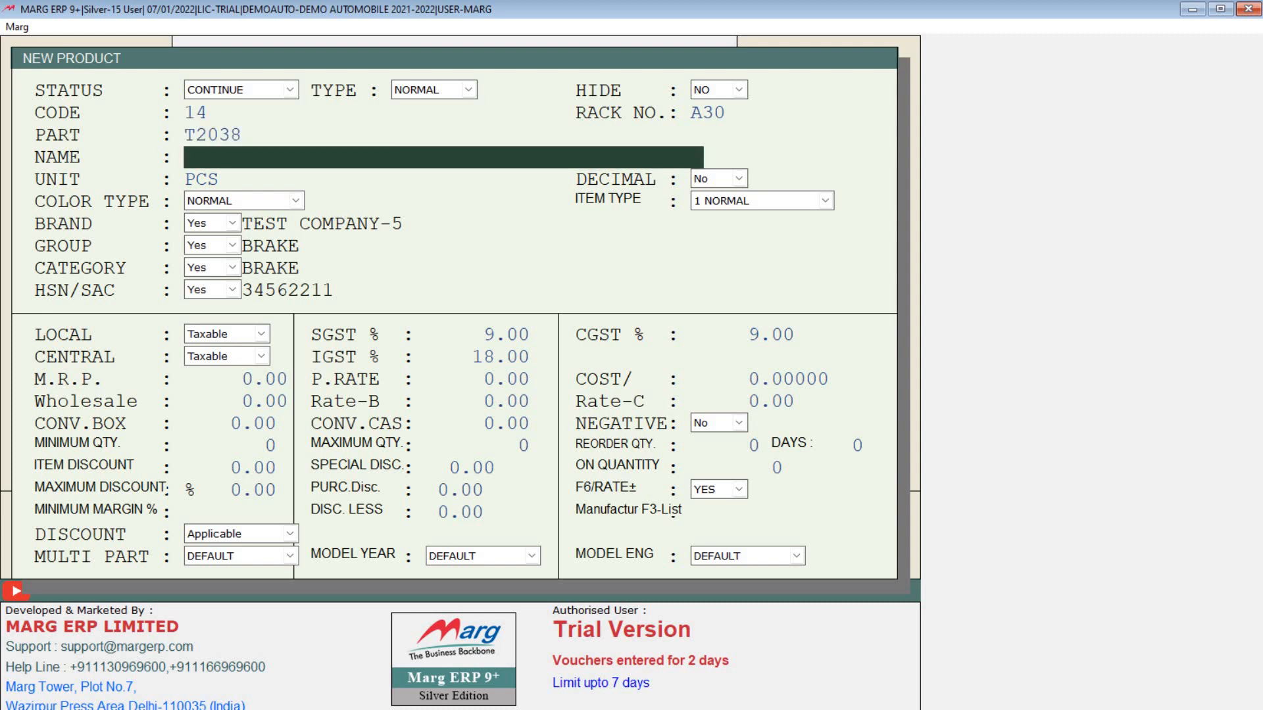
Step: Name the product JUPITER LIGHTS, fixing the typo, accept unit PCS and bring up the brand list
type("JUPITAR LIGHTS")
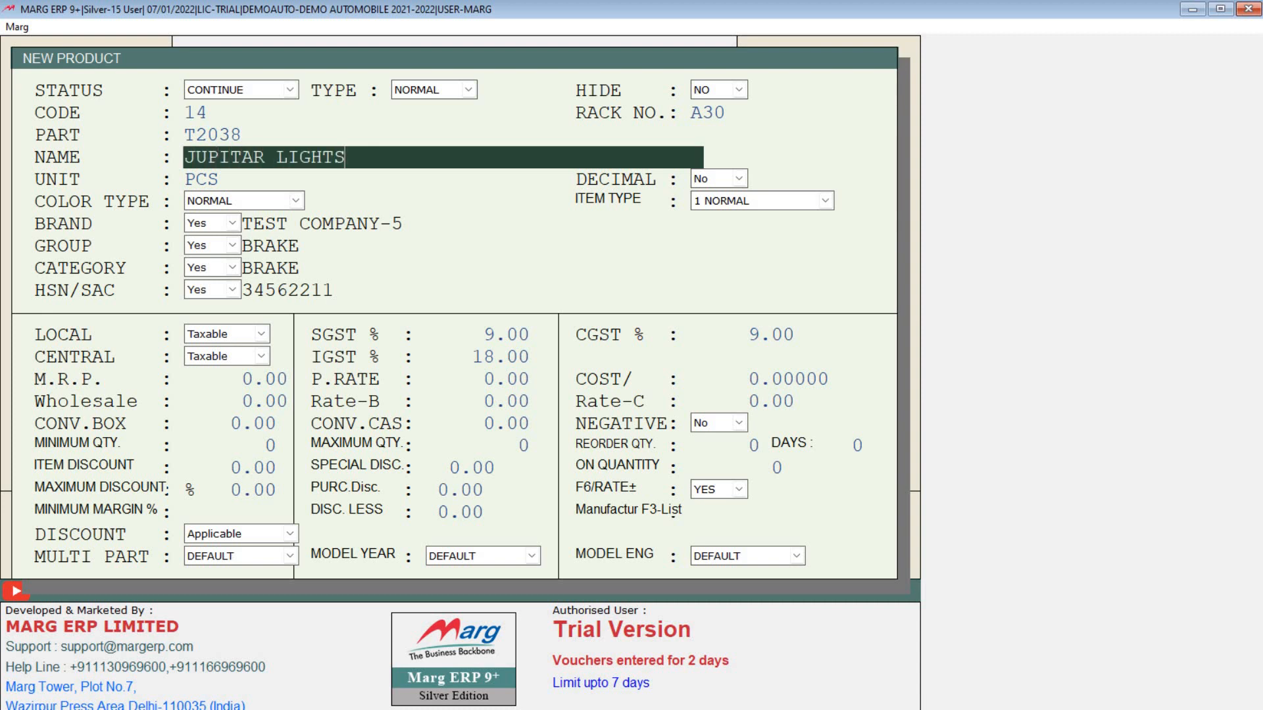
key("Left")
key("Left")
key("Left")
key("Left")
key("Left")
key("Left")
key("Left")
key("Left")
key("Left")
key("Delete")
type("E")
key("Return")
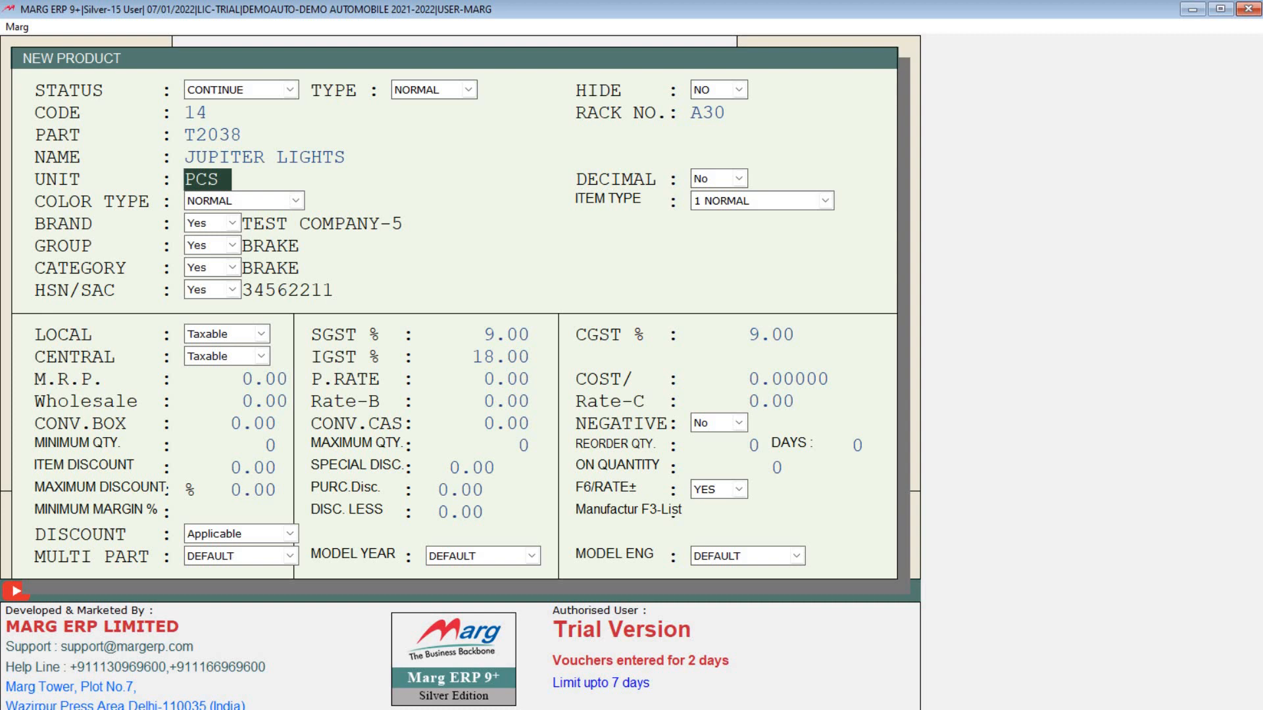
key("Return")
key("Return")
key("Return")
key("Return")
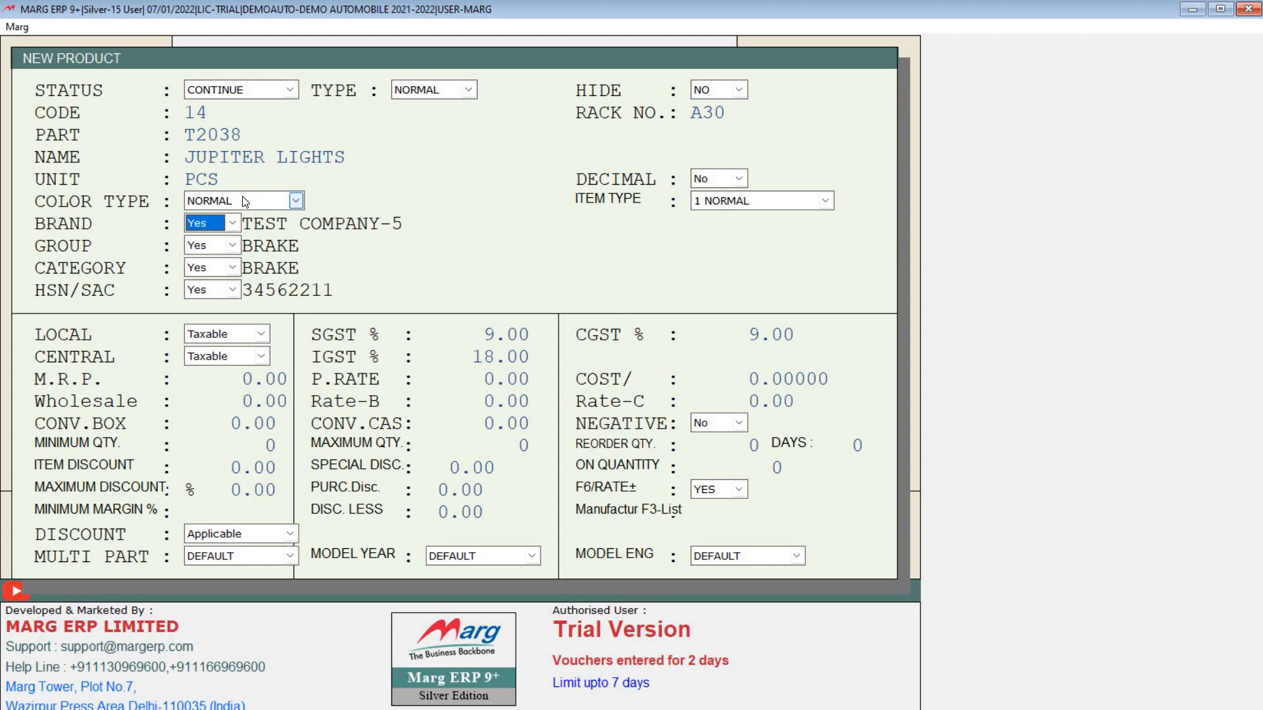
key("Return")
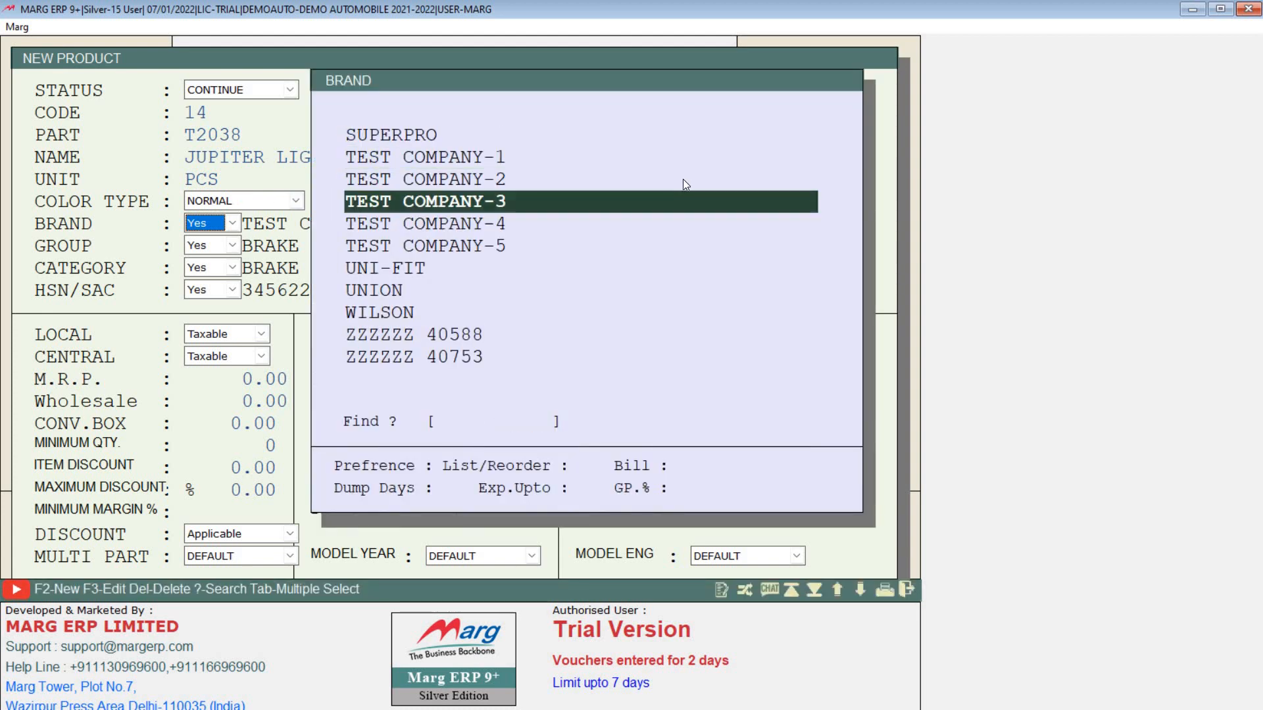
Step: After finding no matching brand, create a new brand named JUPITER
type("ui")
key("BackSpace")
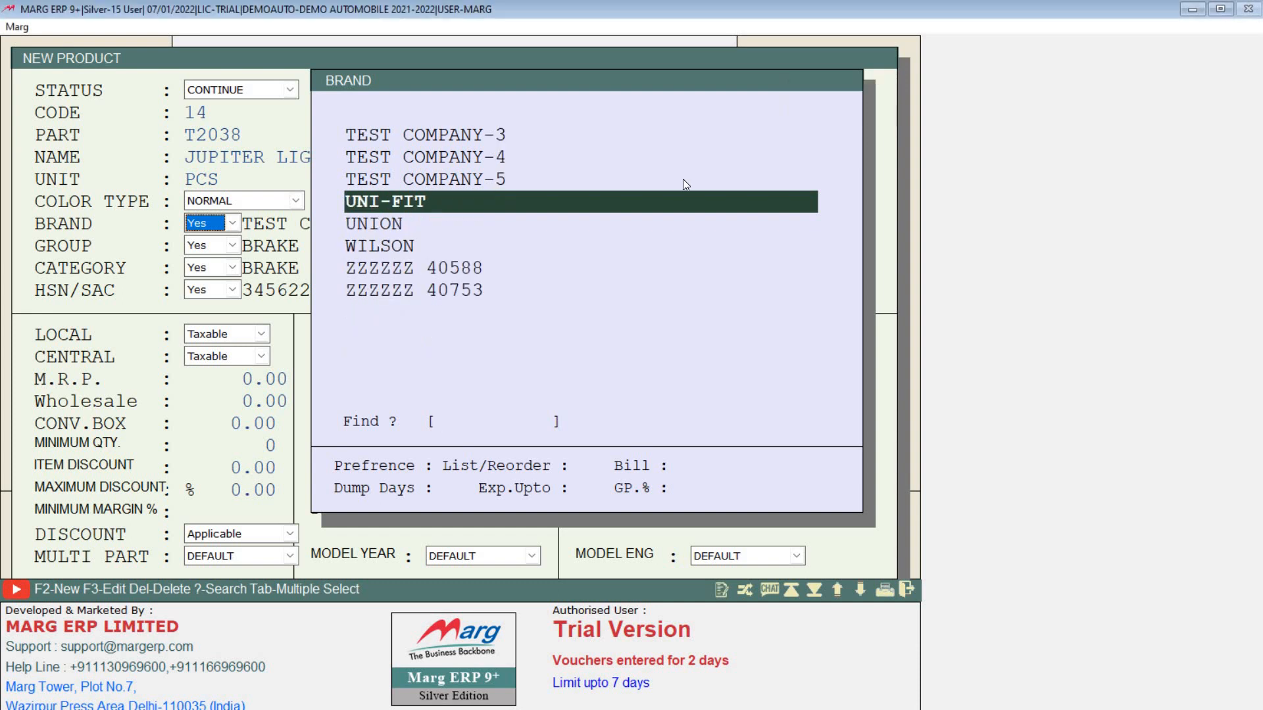
type("iu")
key("BackSpace")
key("Up")
key("Up")
key("Up")
key("Up")
key("Up")
key("Up")
key("Up")
key("Up")
key("Up")
key("Up")
key("Up")
key("Up")
key("Up")
key("Up")
key("Up")
key("Up")
key("Up")
key("Up")
key("Up")
key("Up")
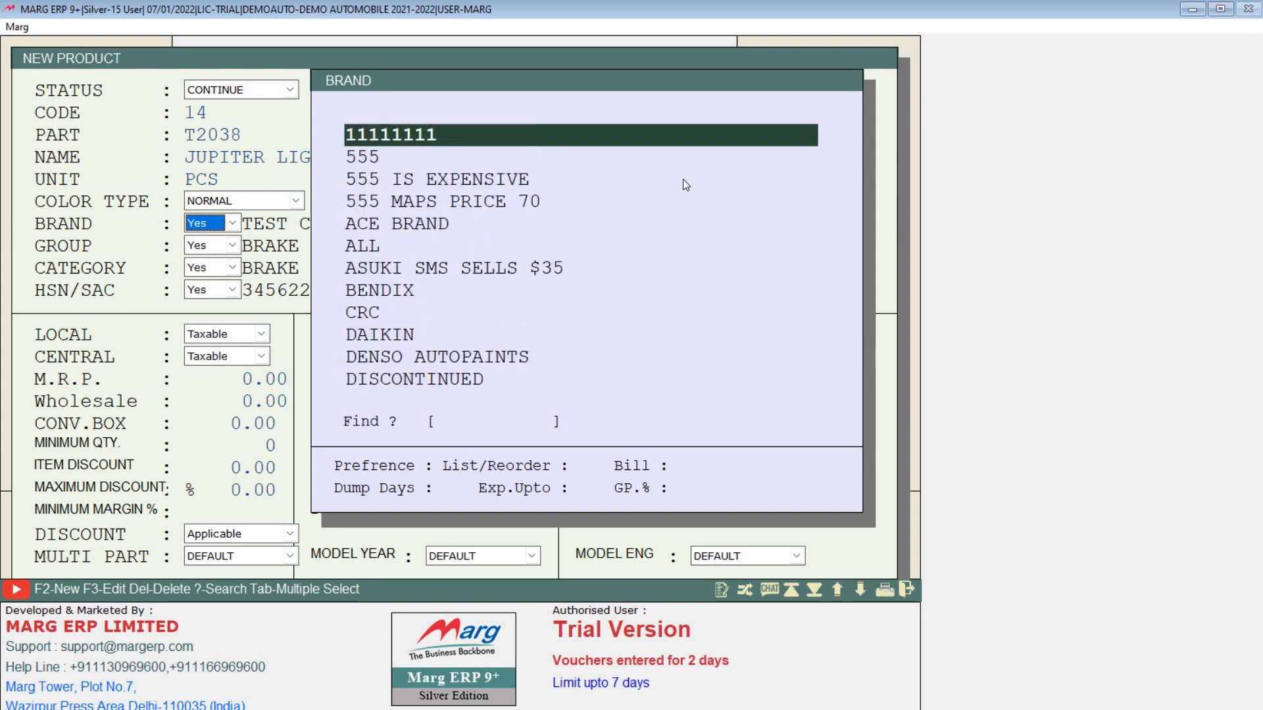
key("F2")
type("JUPITER")
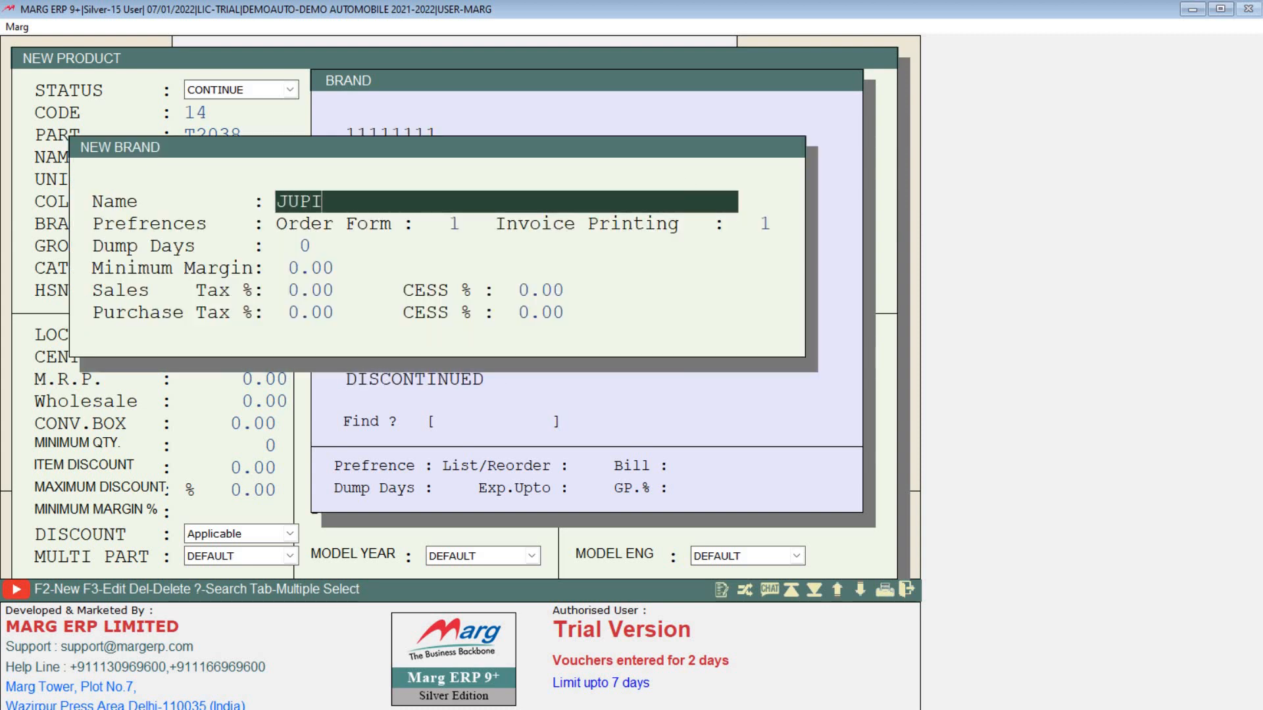
key("Return")
key("Return")
key("Return")
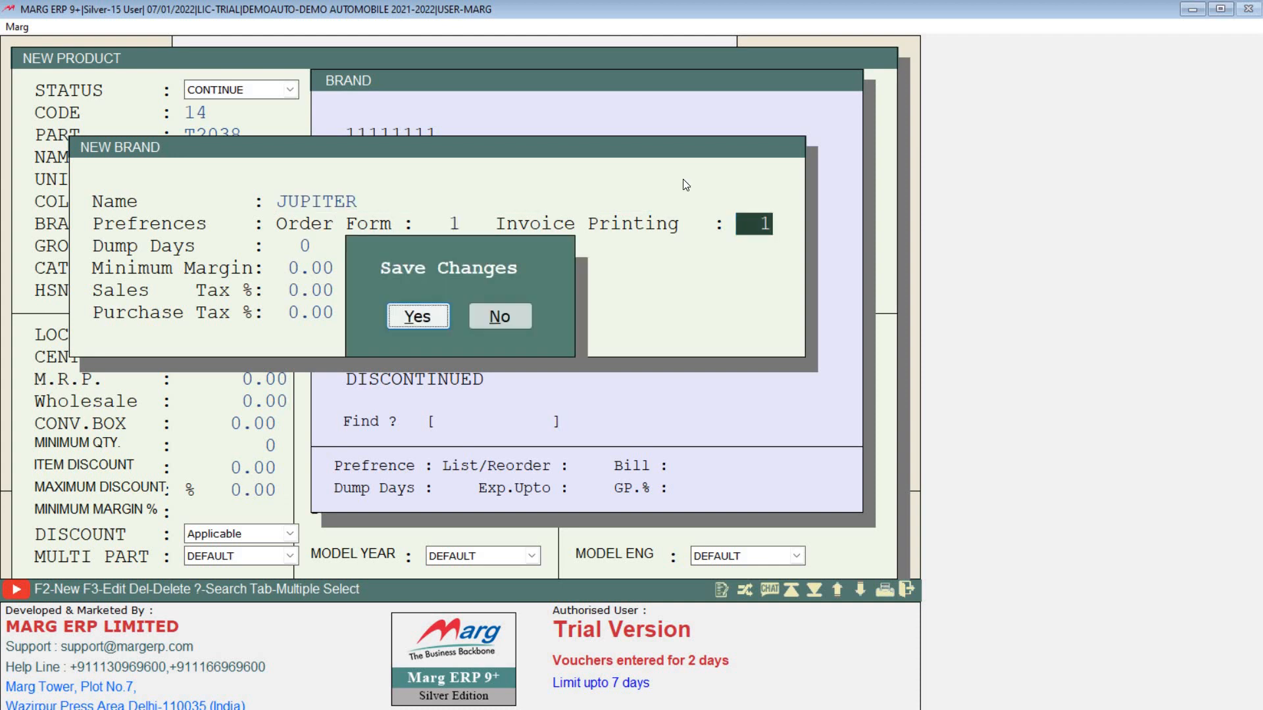
key("Return")
key("Escape")
Step: Select JUPITER as the product's brand and move on to the group field
type("JU")
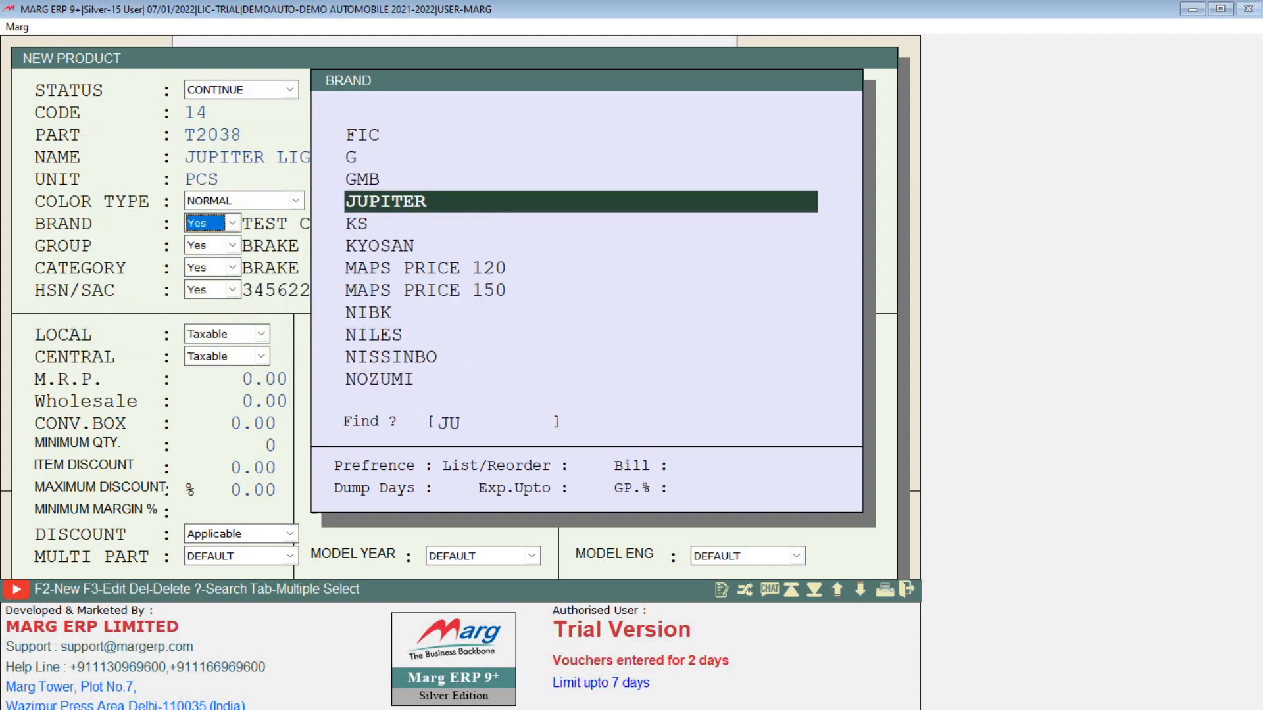
key("Return")
key("Return")
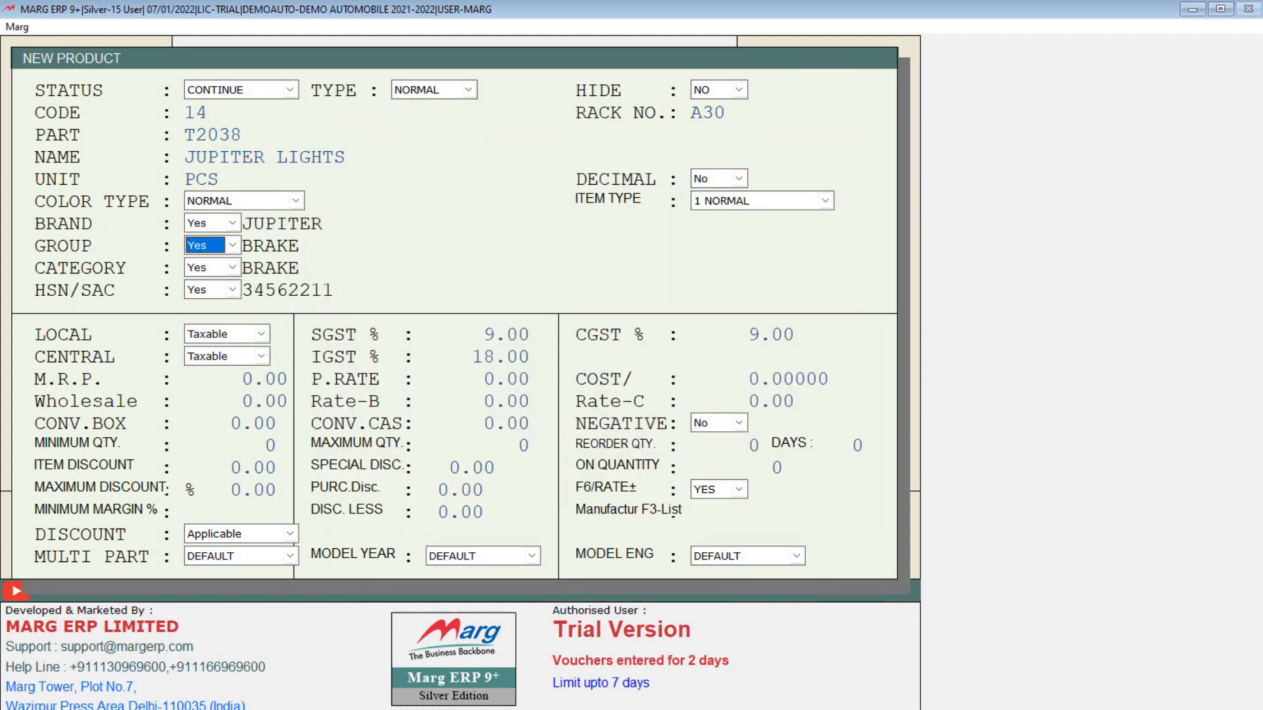
key("Return")
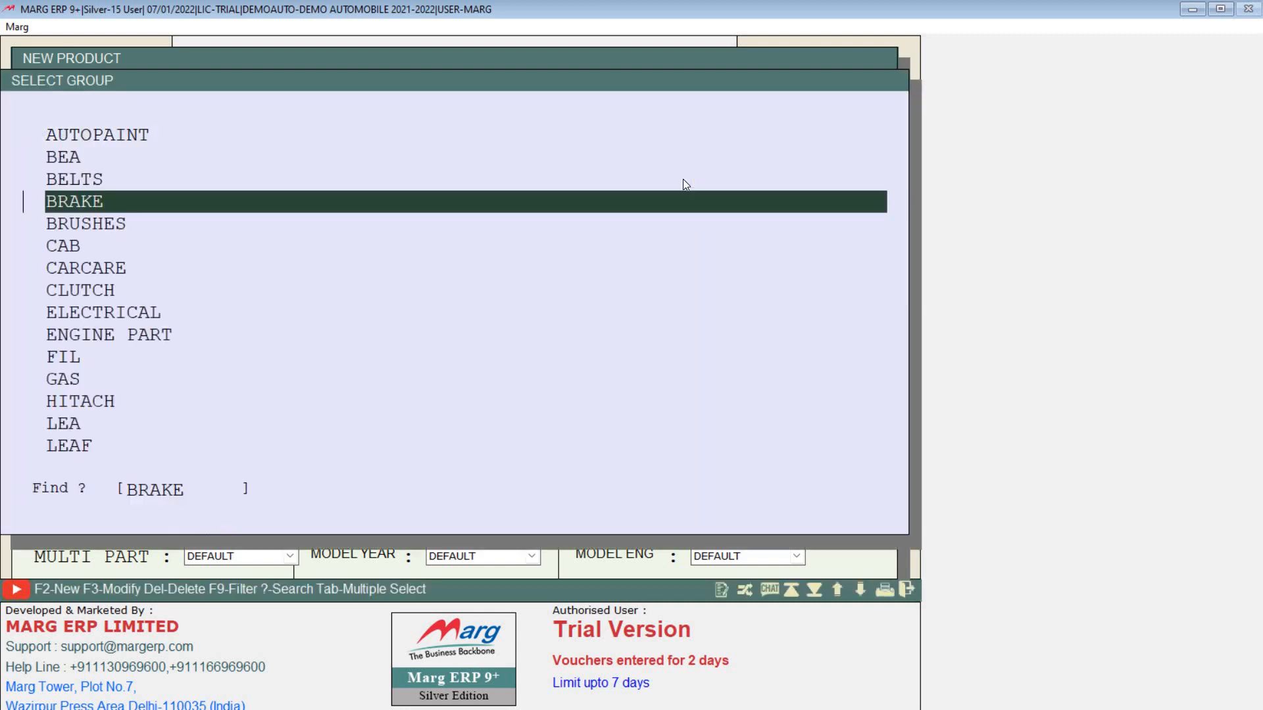
Step: Set the product group to PANEL and the category to FAN BELTS
type("L")
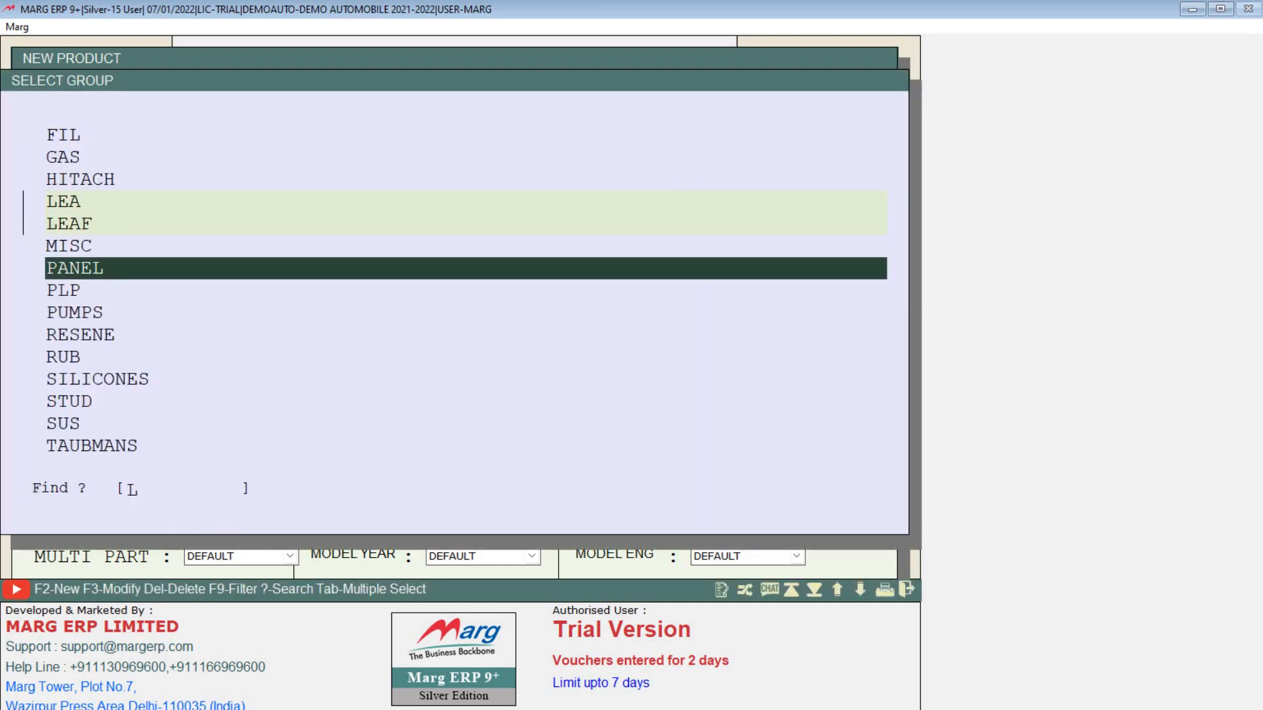
key("Return")
key("Return")
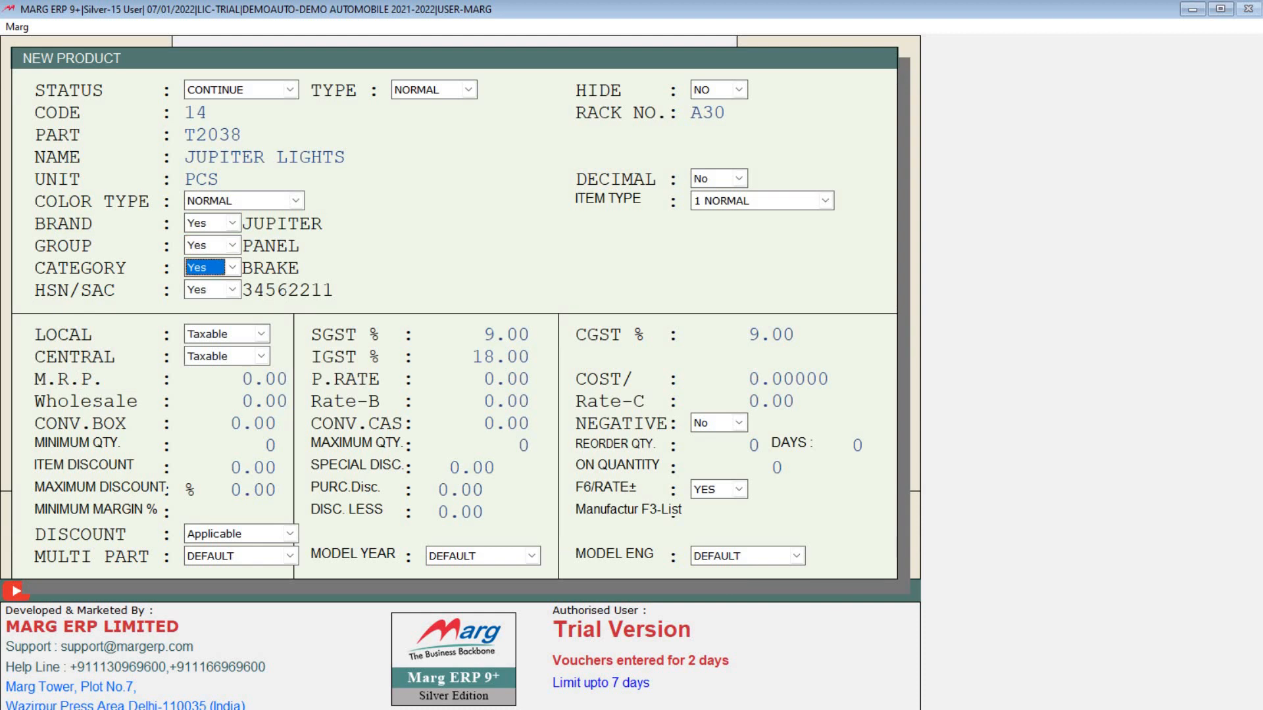
key("Return")
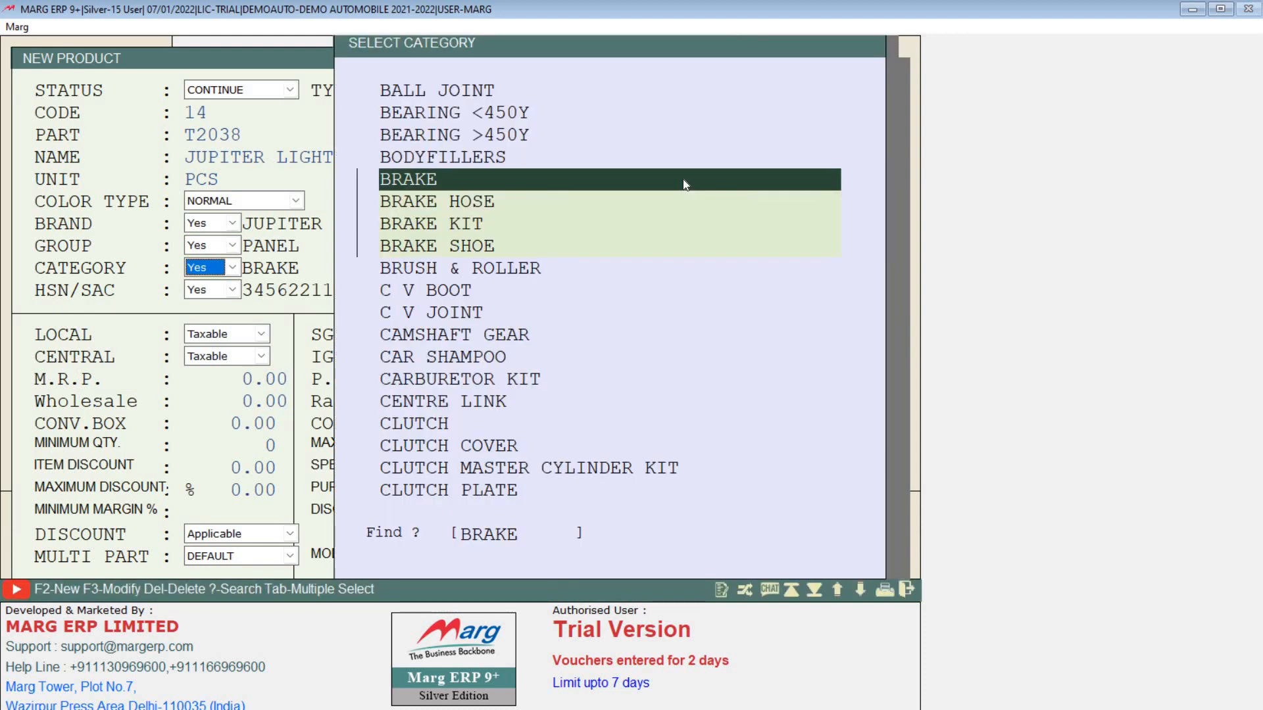
key("Down")
key("Down")
key("Down")
key("Down")
key("Down")
key("Down")
key("Down")
key("Down")
key("Down")
key("Down")
key("Down")
key("Down")
key("Down")
key("Down")
key("Down")
key("Down")
key("Down")
key("Down")
key("Down")
key("Down")
key("Down")
key("Down")
key("Down")
key("Down")
key("Down")
key("Down")
key("Down")
key("Down")
key("Down")
key("Down")
key("Down")
key("Down")
key("Down")
key("Down")
key("Down")
key("Down")
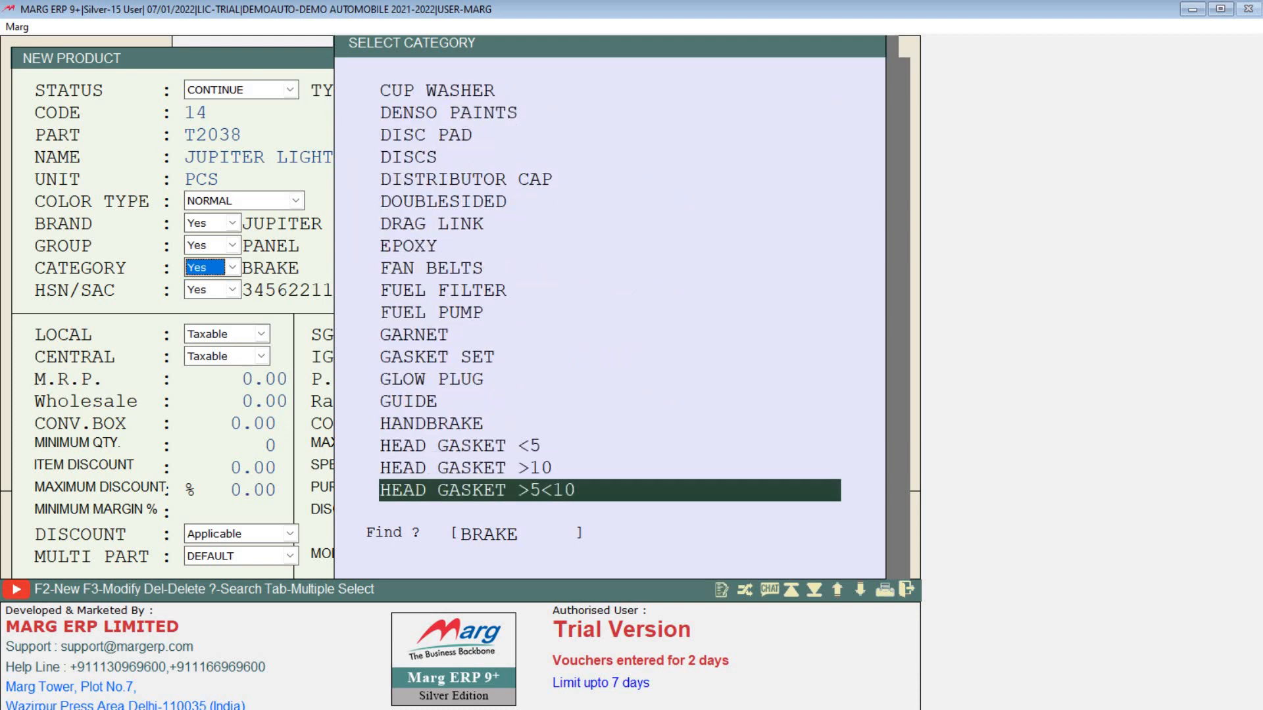
key("Up")
key("Up")
key("Up")
key("Up")
key("Up")
key("Up")
key("Up")
key("Up")
key("Up")
key("Up")
key("Up")
key("Up")
key("Up")
key("Up")
key("Up")
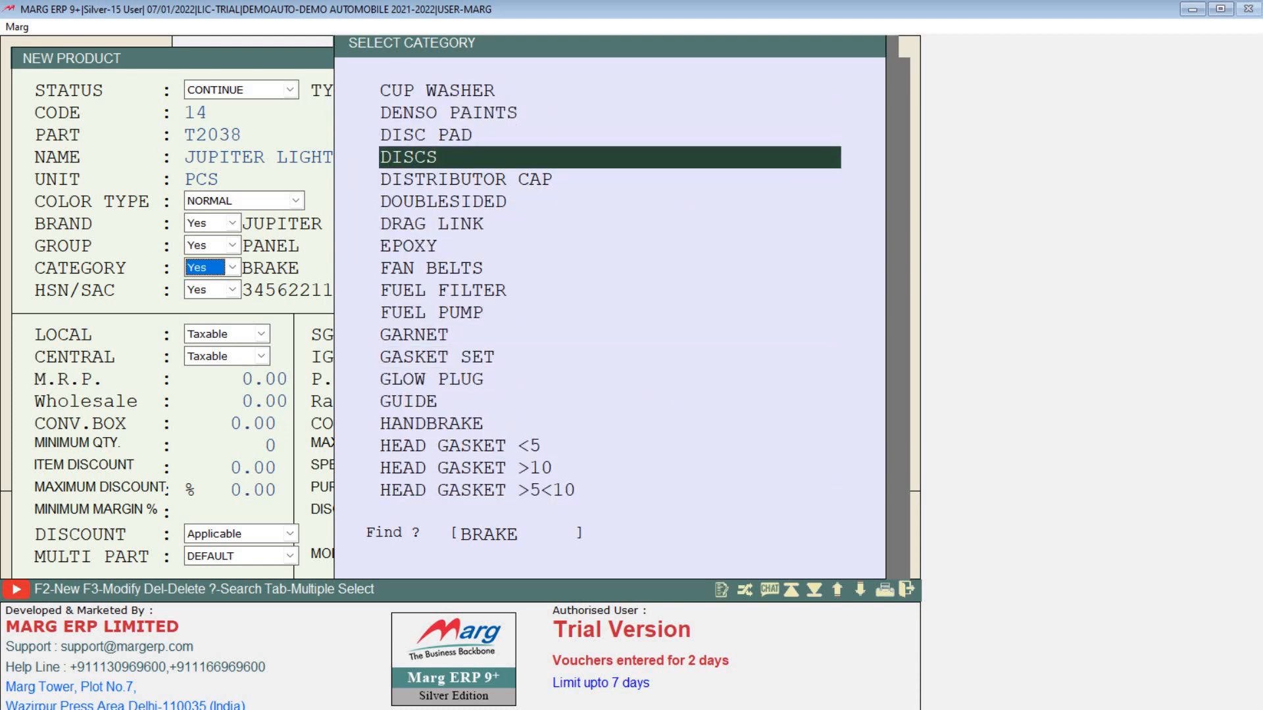
key("Down")
key("Down")
key("Down")
key("Down")
key("Down")
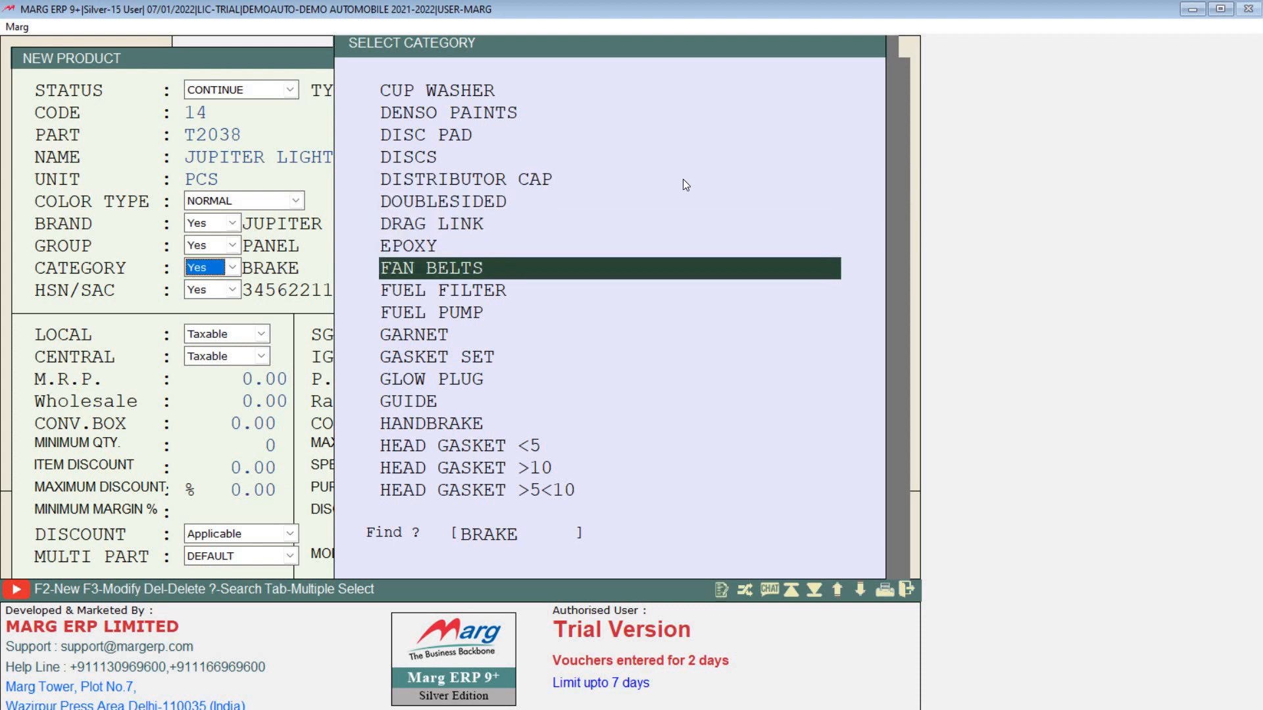
key("Return")
key("Return")
key("Return")
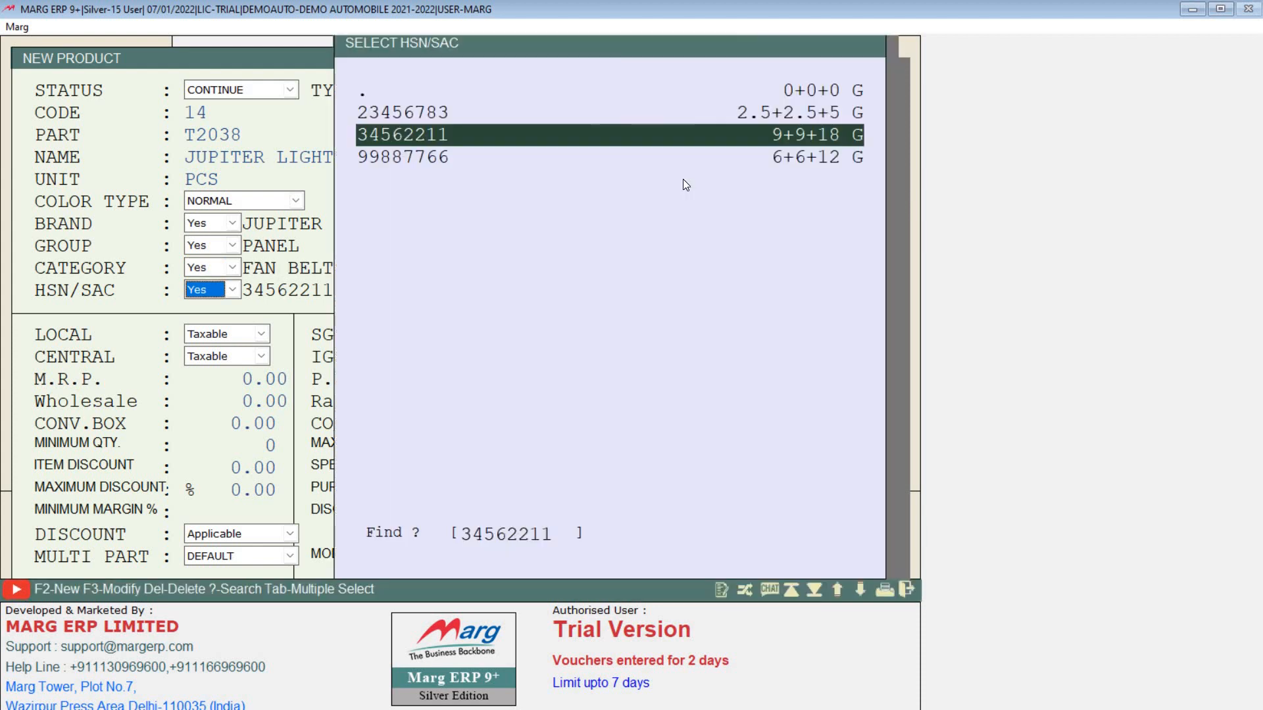
Step: Create HSN/SAC code 63736 at 6% SGST, 6% CGST, 12% IGST and apply it
key("Down")
key("Up")
key("Up")
key("Up")
key("Down")
key("Down")
key("Down")
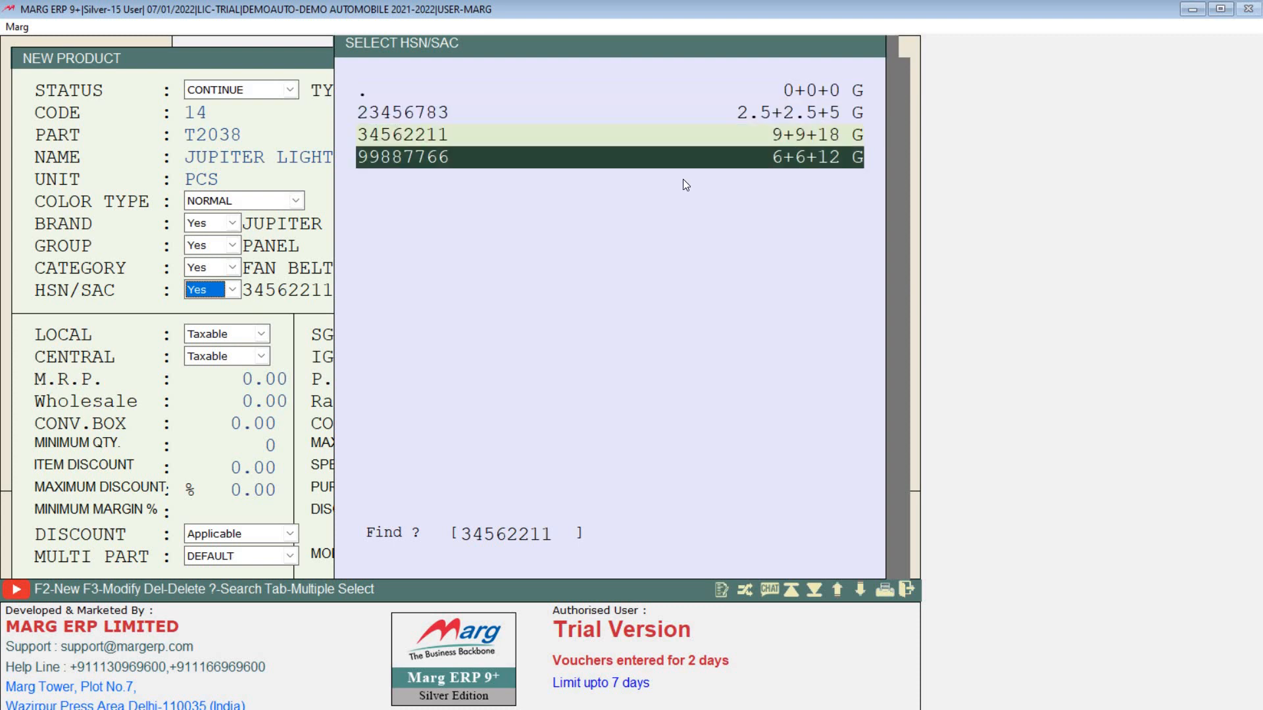
key("F2")
type("63736")
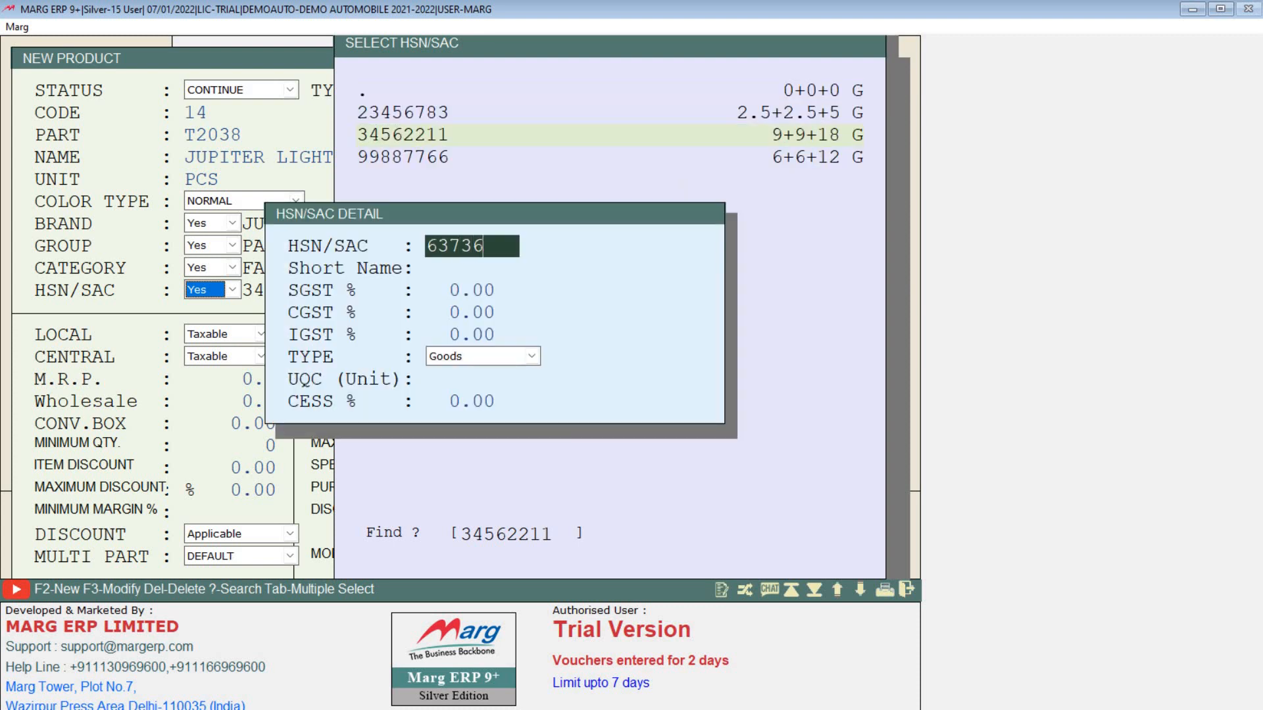
key("Return")
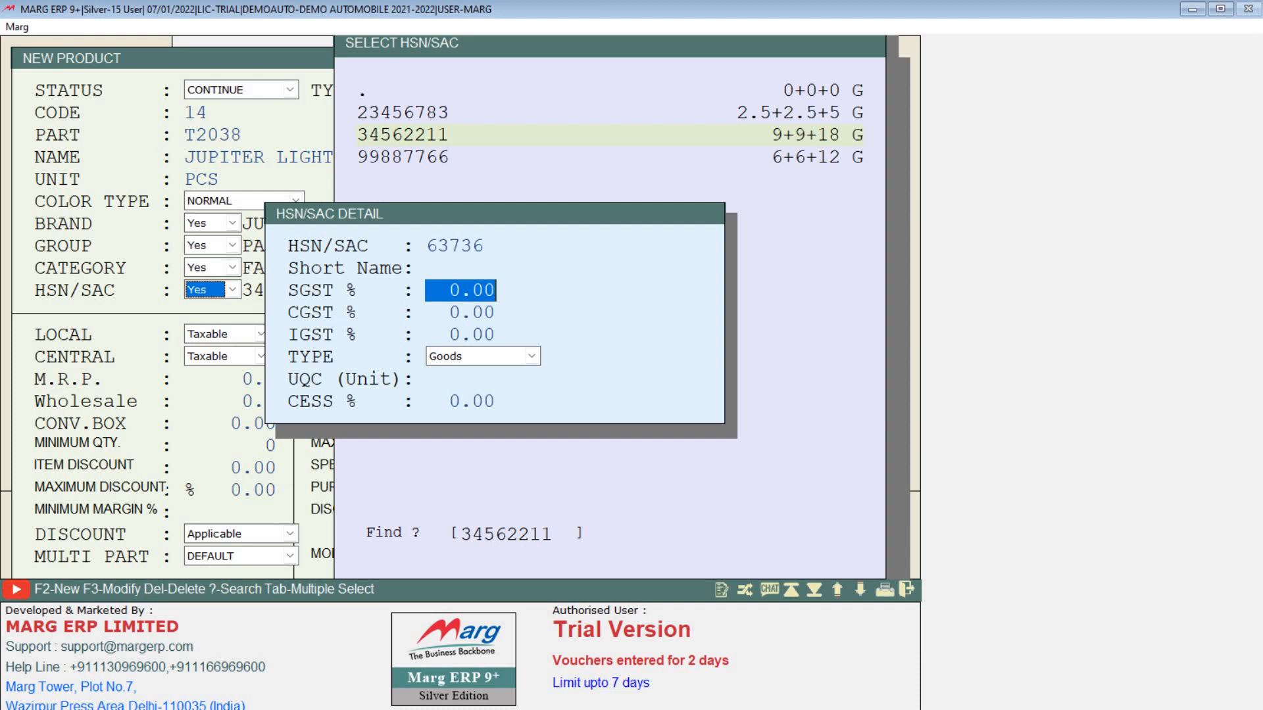
type("6")
key("Return")
key("Return")
key("Return")
key("Return")
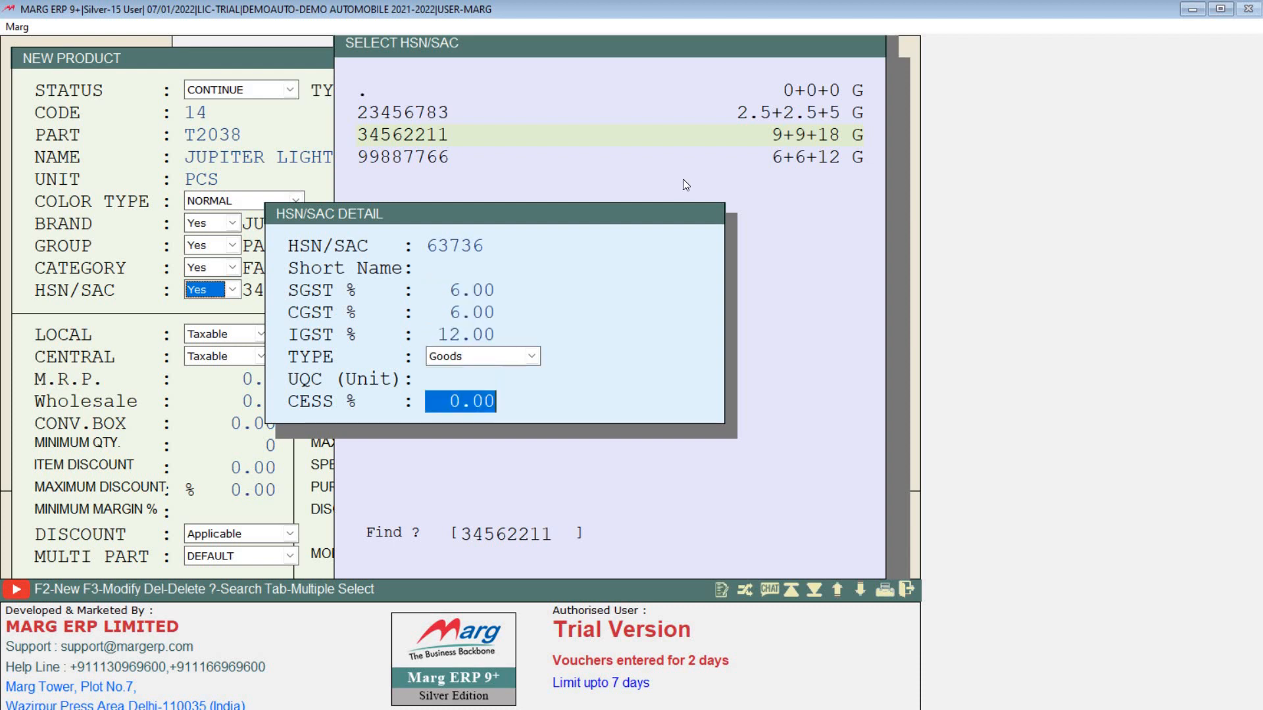
key("Return")
key("Return")
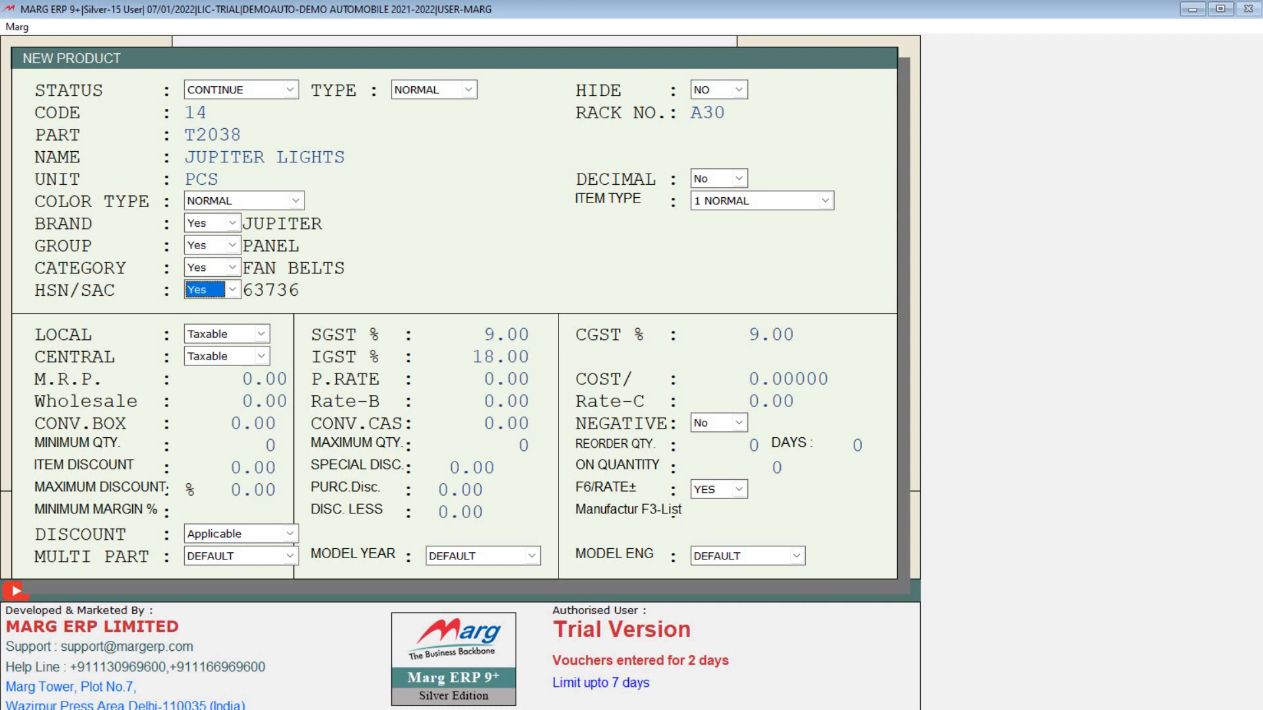
key("Return")
key("Return")
key("Return")
key("Return")
key("Return")
key("Return")
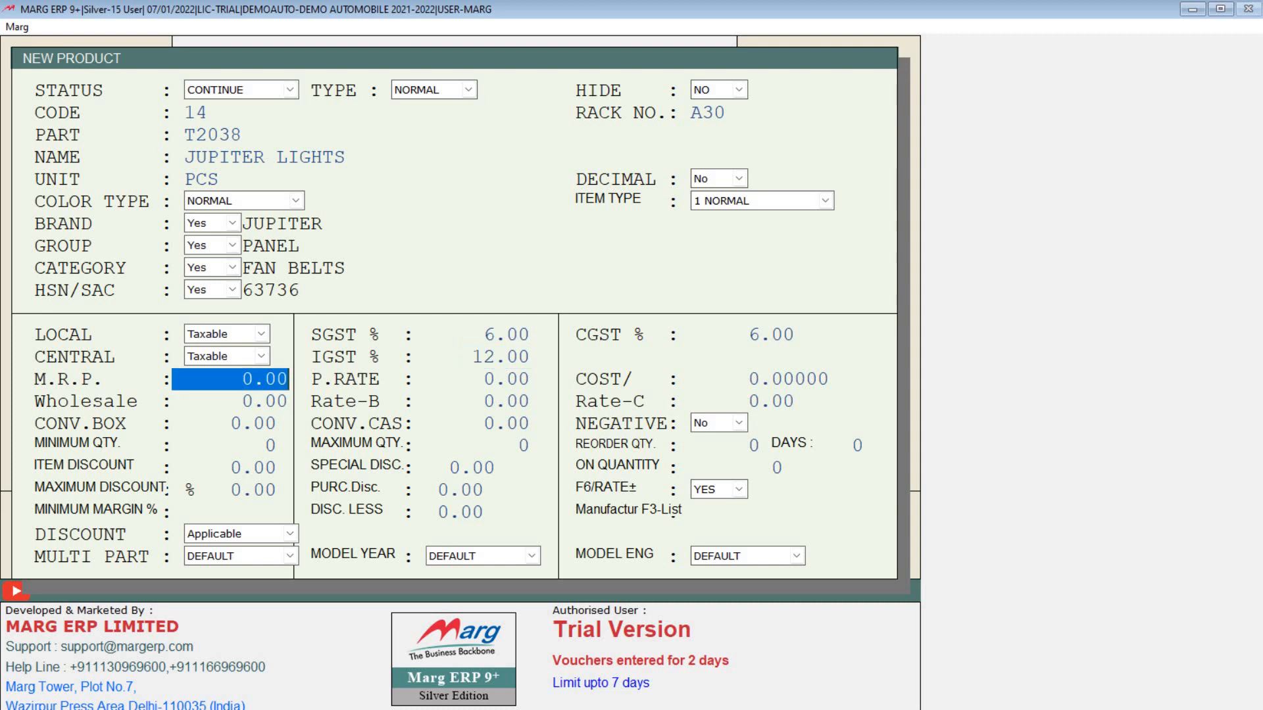
Step: Enter M.R.P. 900, purchase rate 700 and wholesale rate 800, skipping the remaining rate fields
type("900")
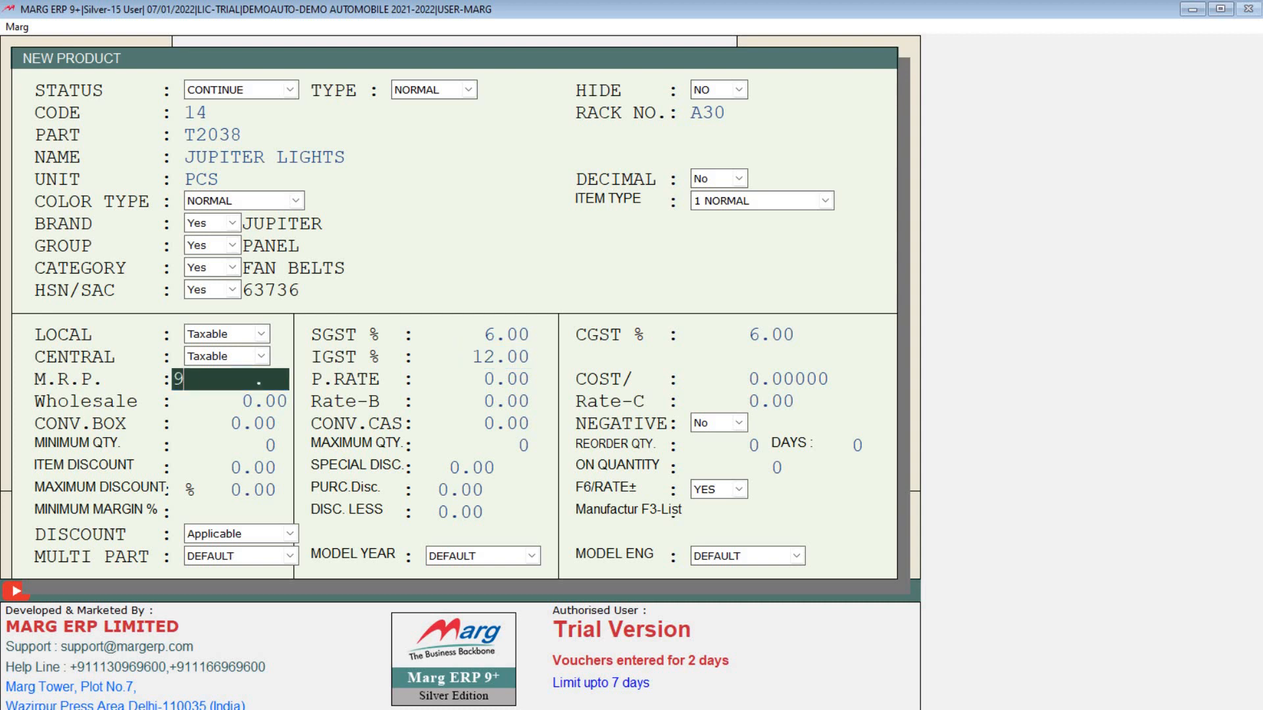
key("Return")
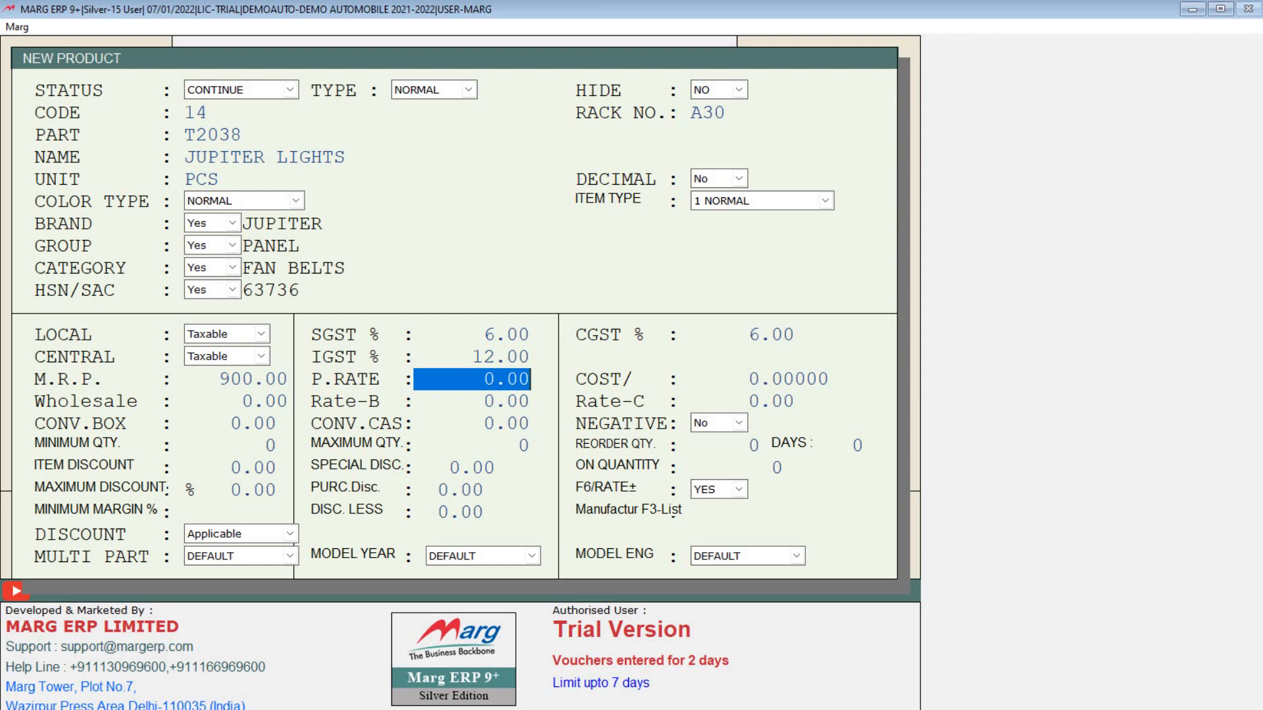
type("700 .")
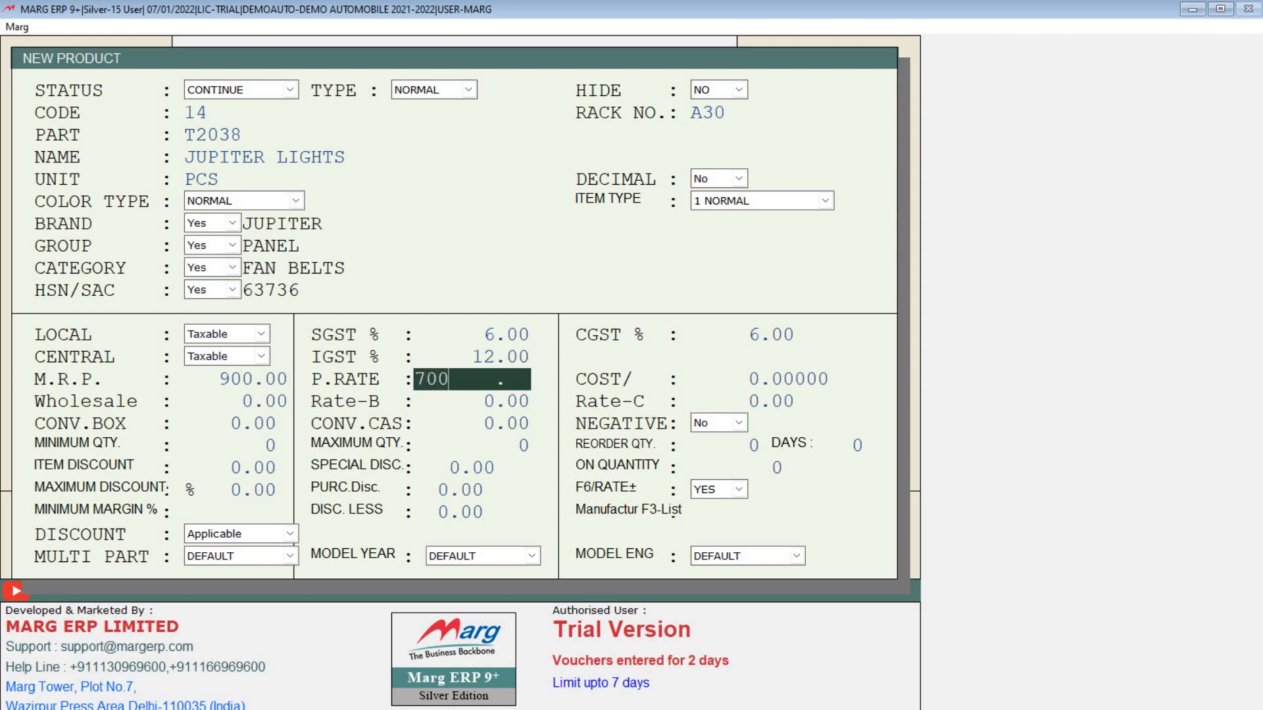
key("Return")
key("Return")
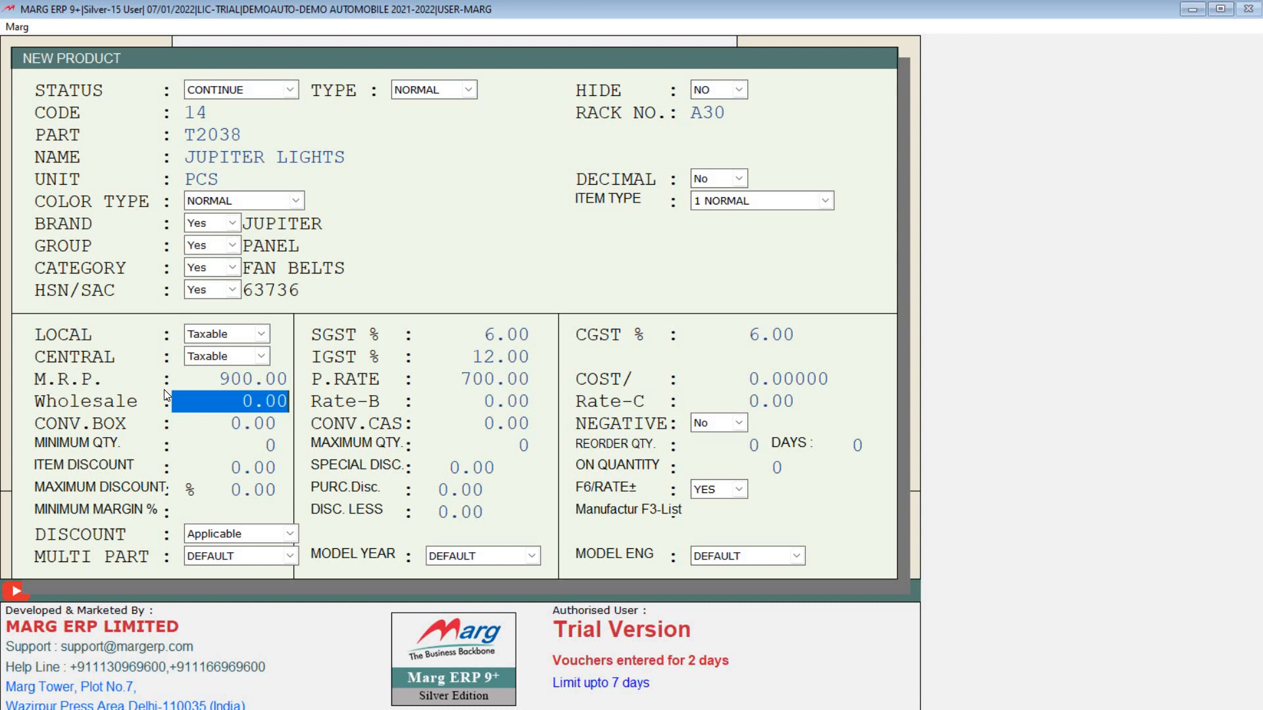
type("800 .")
key("Return")
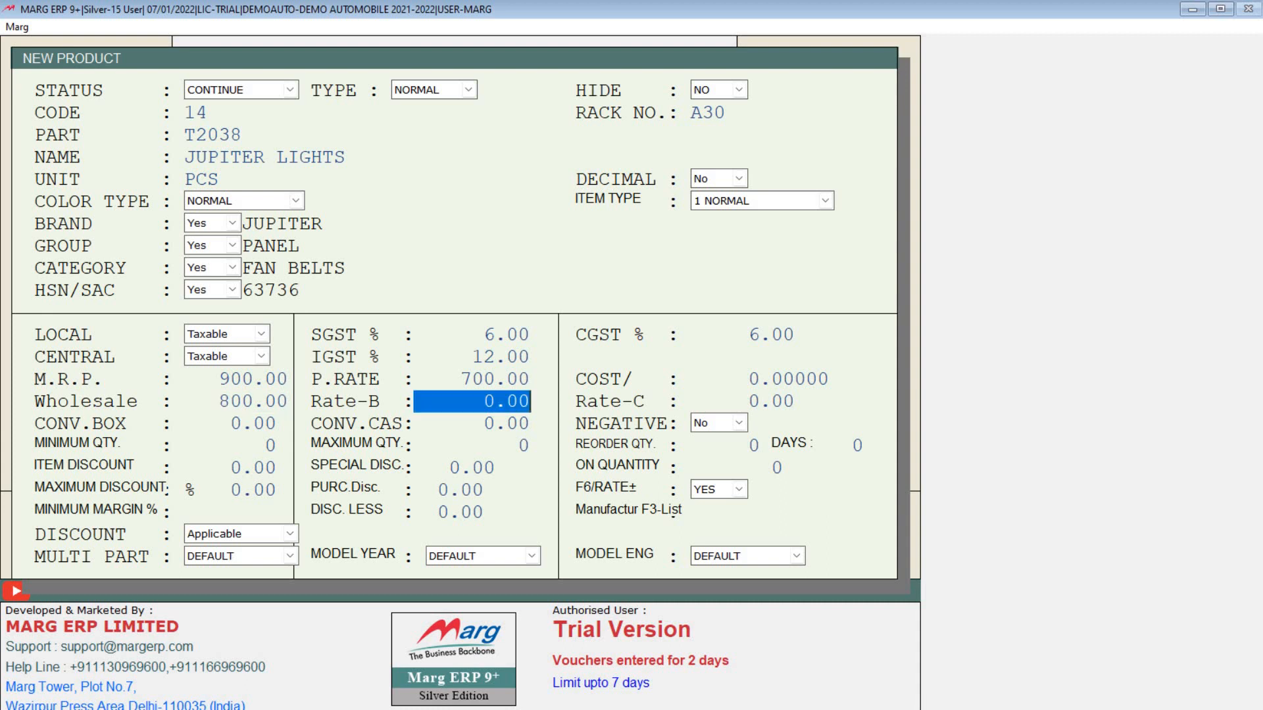
key("Return")
key("Return")
key("Return")
key("Return")
key("Return")
key("Return")
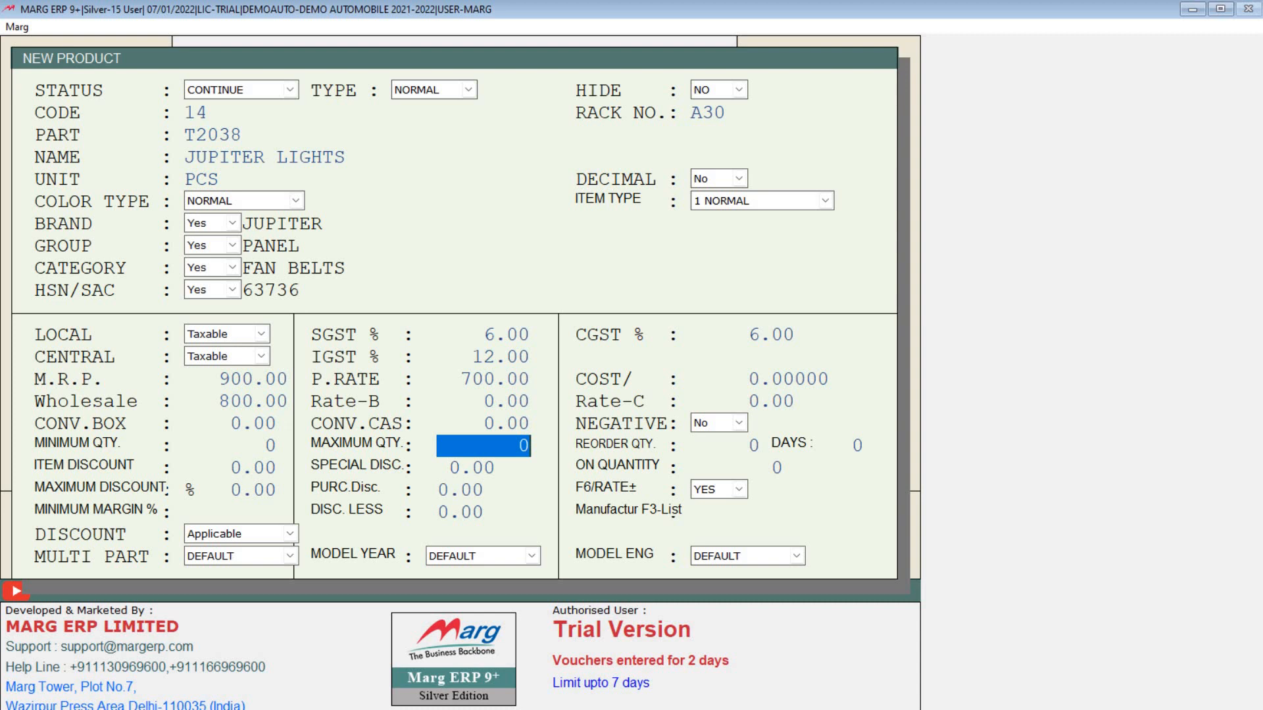
Step: Skip through the minimum, reorder, days and discount fields to the manufacturer list
key("Up")
key("Up")
key("Up")
key("Up")
key("Up")
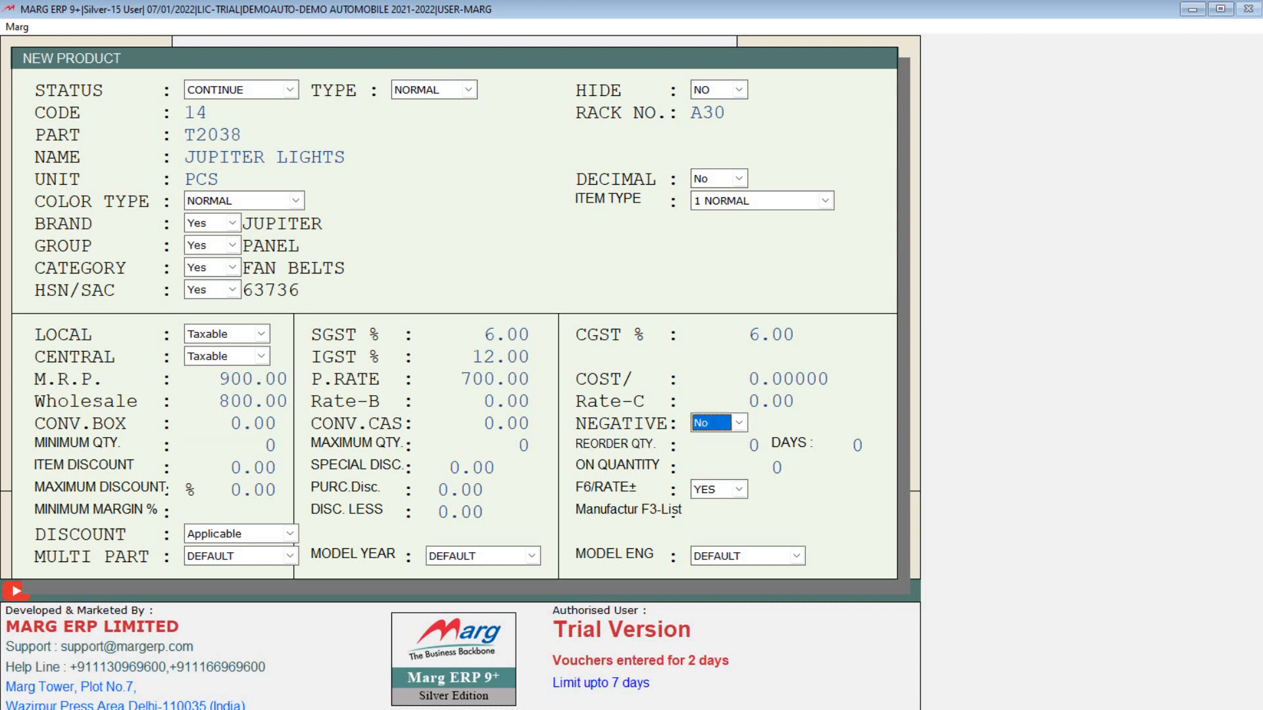
key("Return")
key("Return")
key("Return")
key("Return")
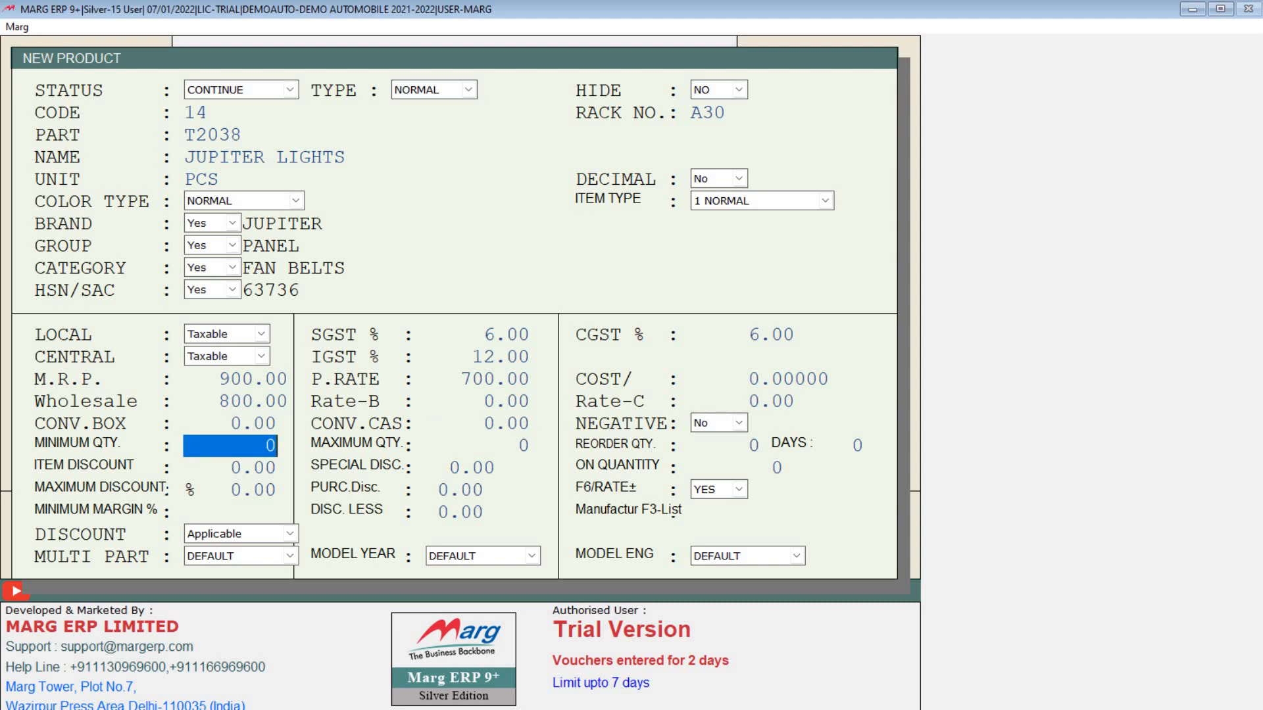
key("Return")
key("Return")
key("Return")
key("Return")
key("Return")
key("Return")
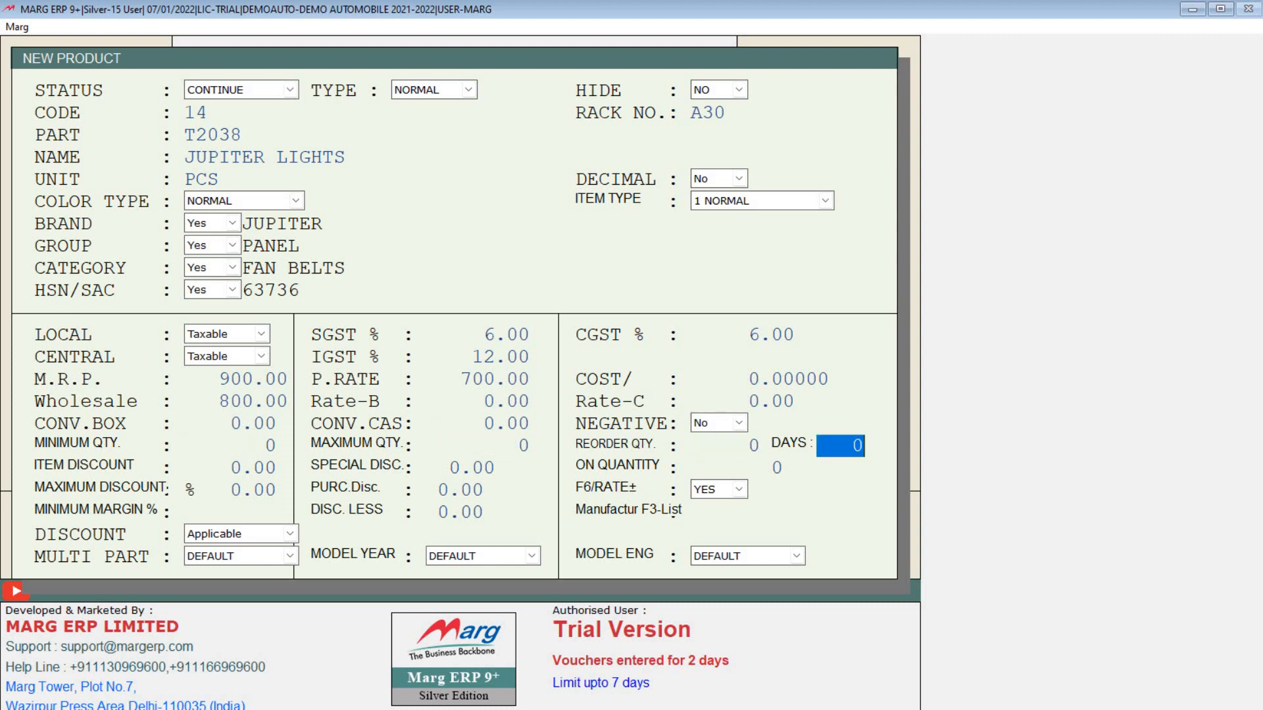
key("Return")
key("Return")
key("Return")
key("Return")
key("Return")
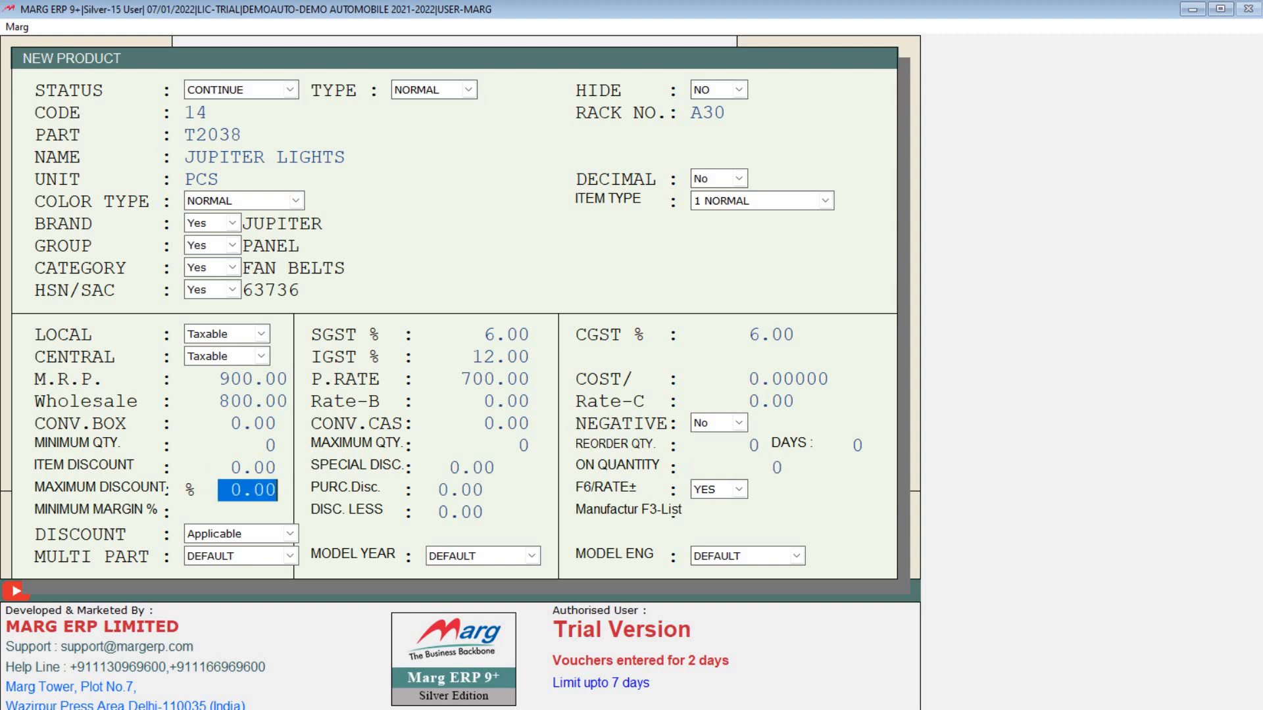
key("Return")
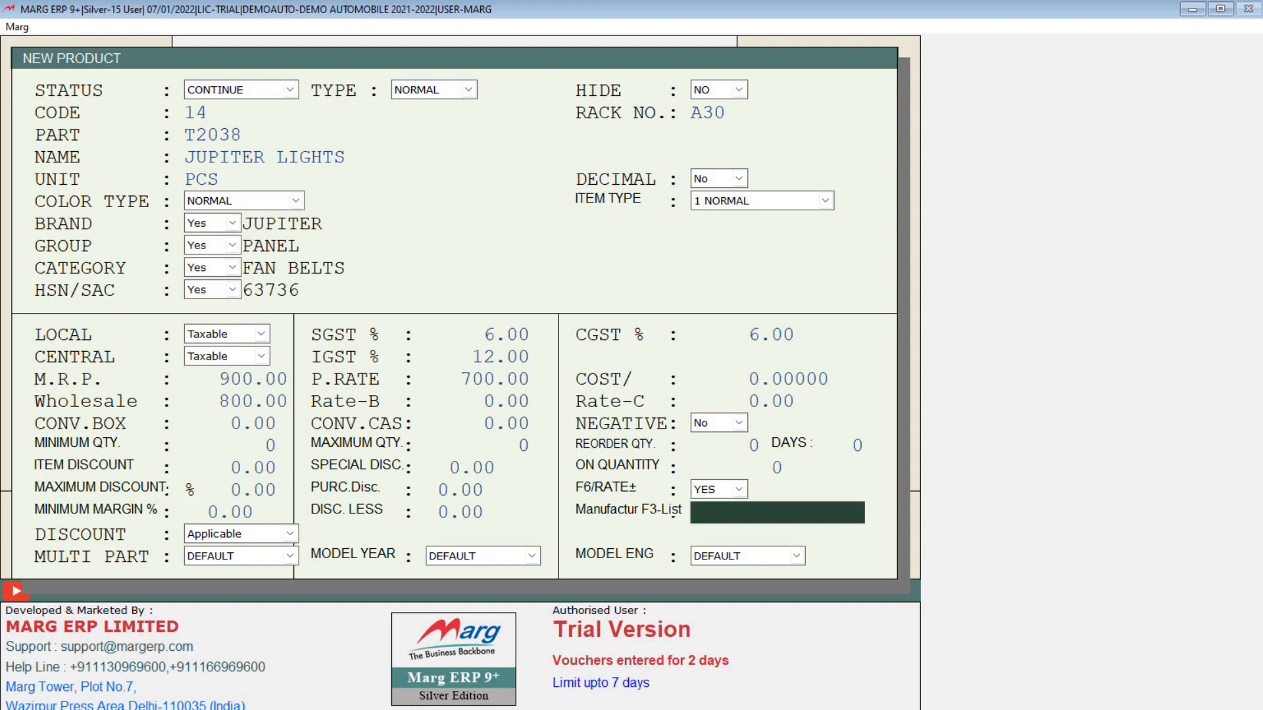
key("Return")
key("Return")
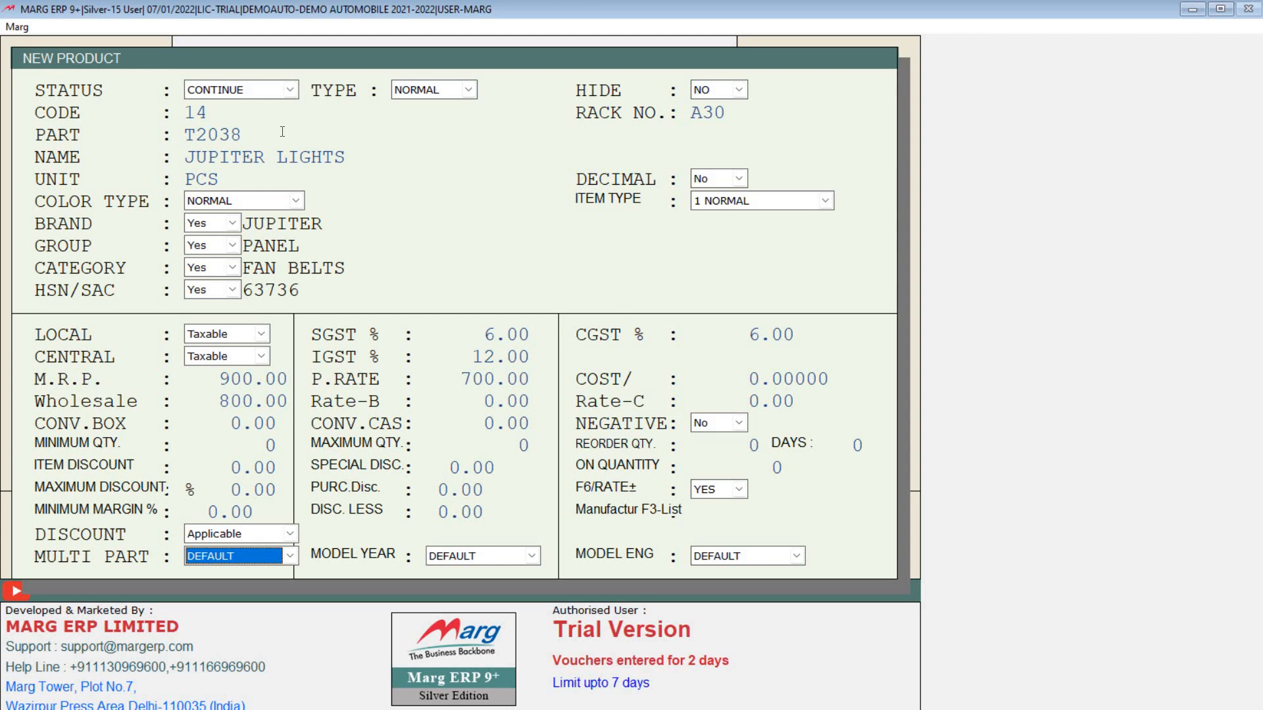
Step: Set MULTI PART and MODEL YEAR to YES and finish the form to reach the save prompt
key("space")
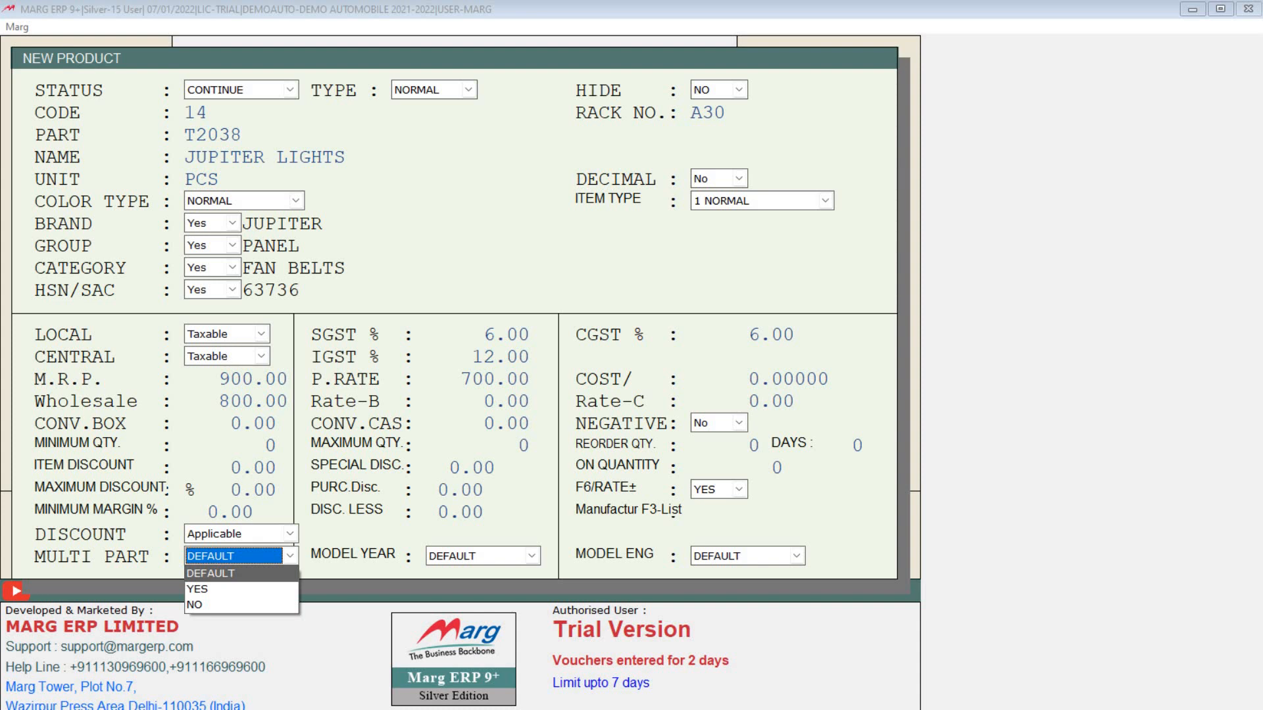
key("Down")
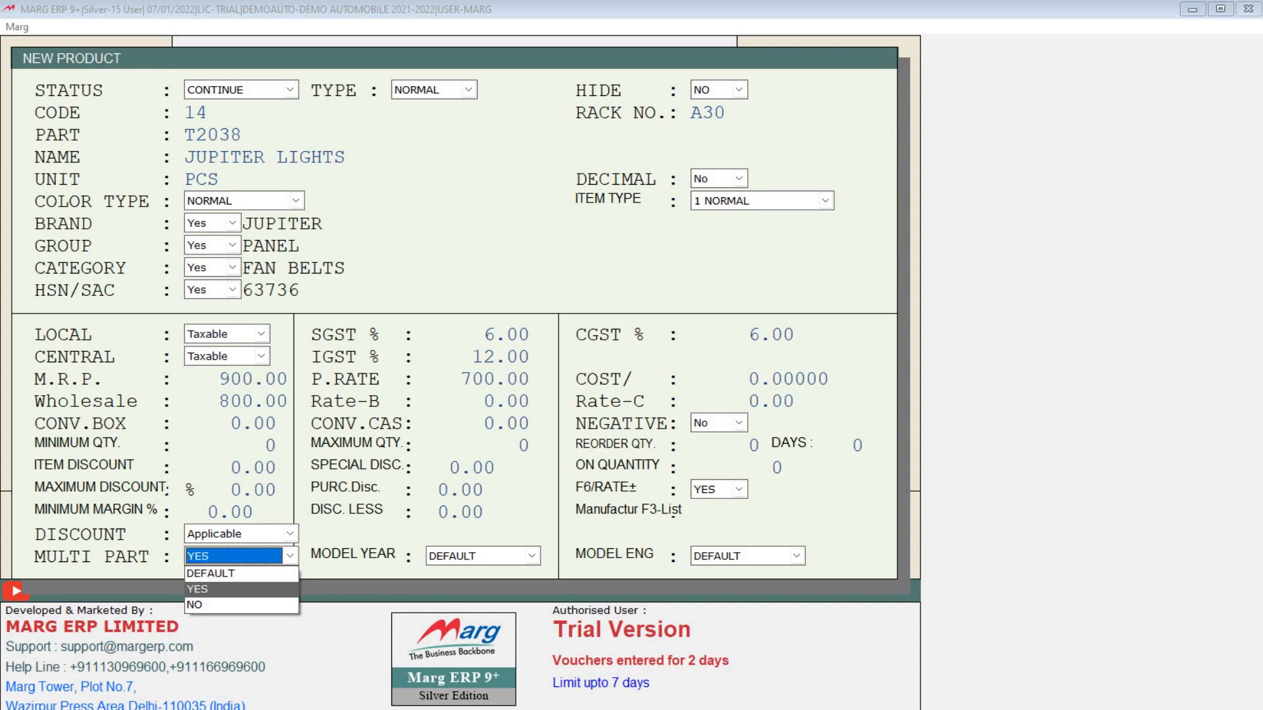
key("Return")
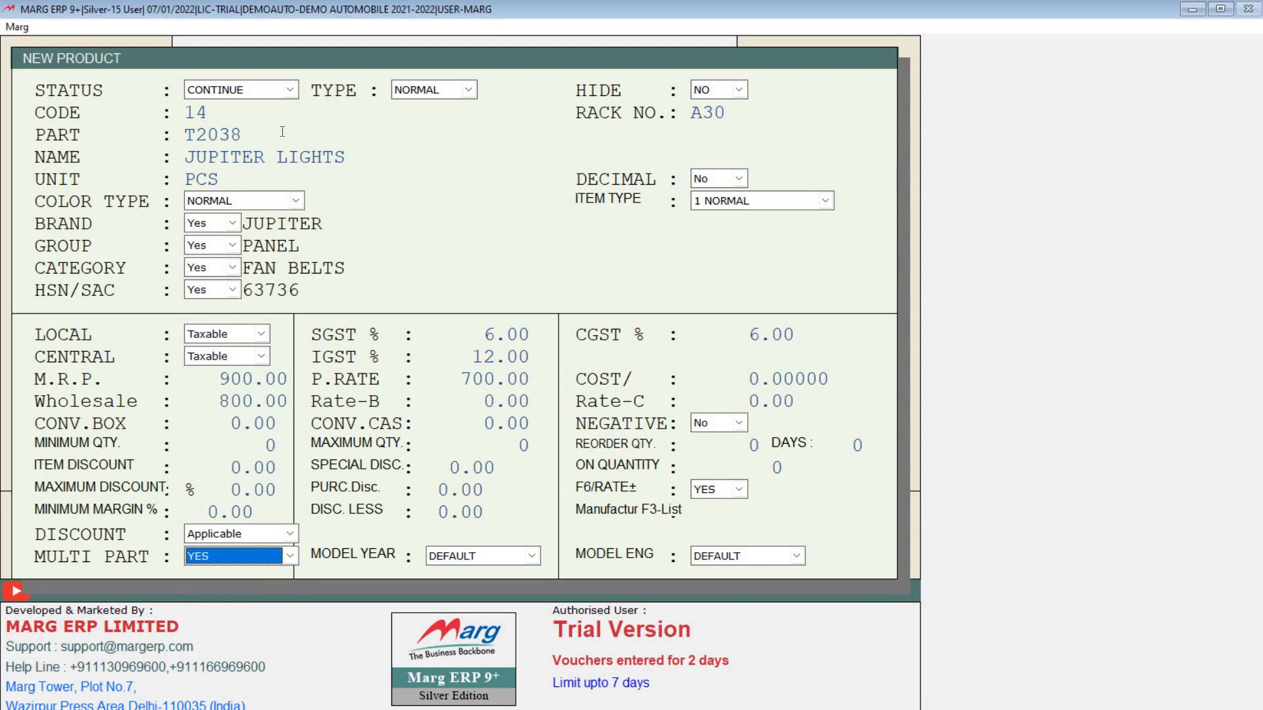
key("Return")
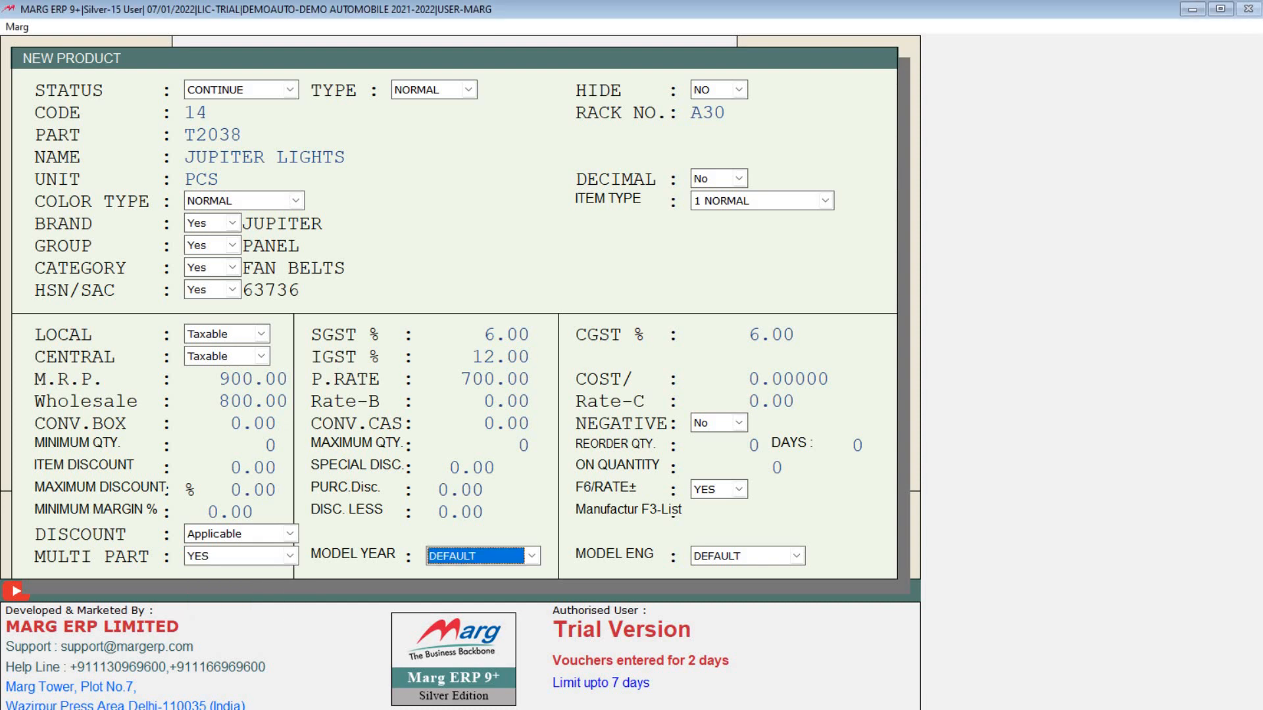
key("Down")
key("Return")
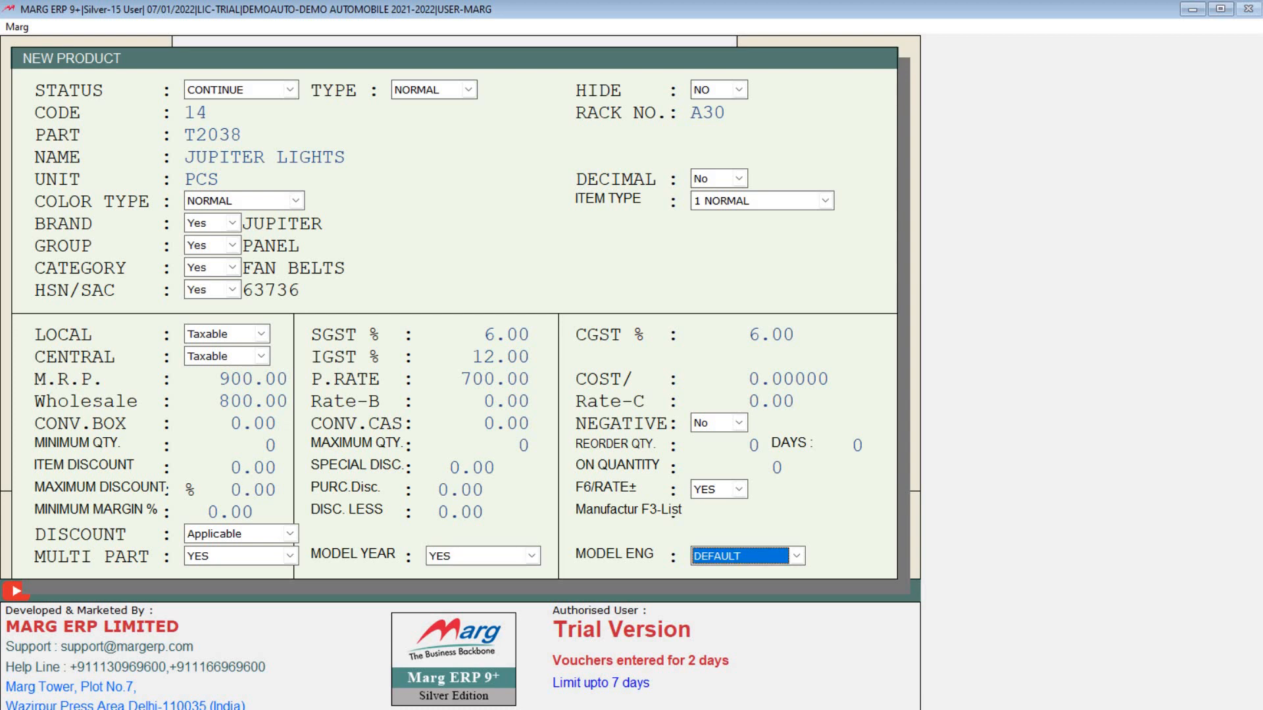
key("Return")
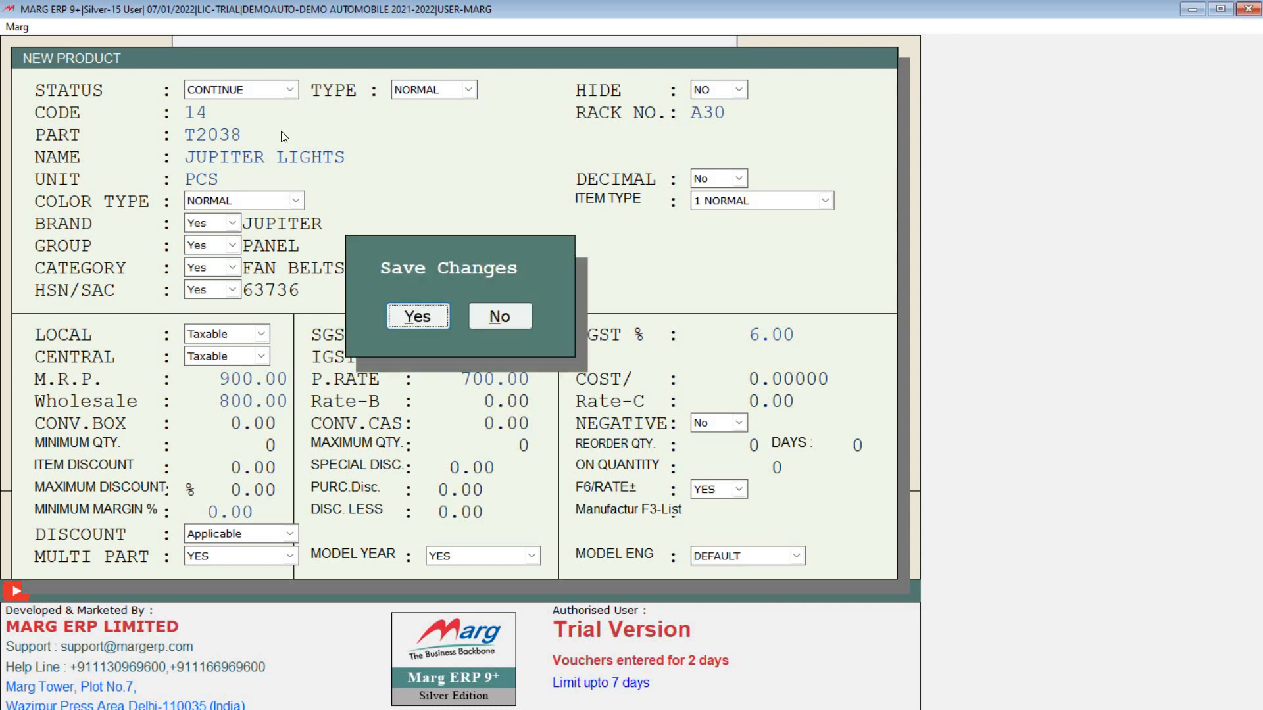
Step: Confirm saving and pick AZUMI CARMAT LARGE in the multi part list
key("Return")
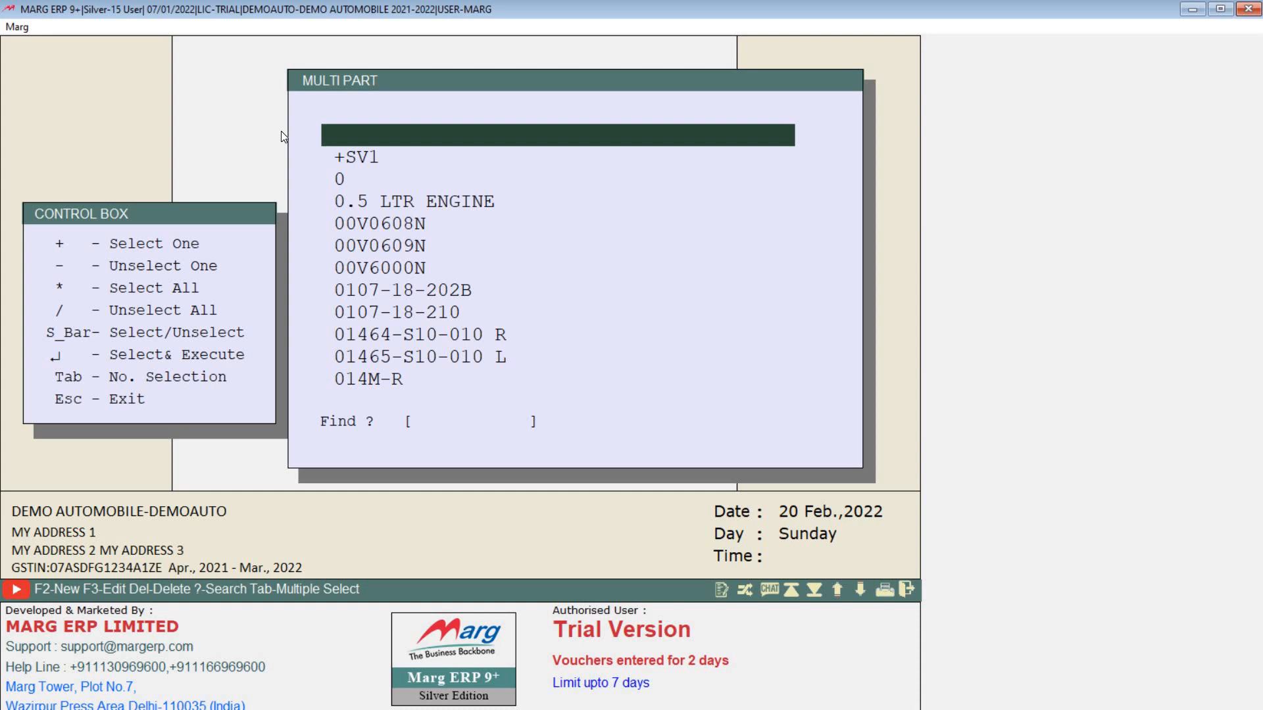
type("B")
key("BackSpace")
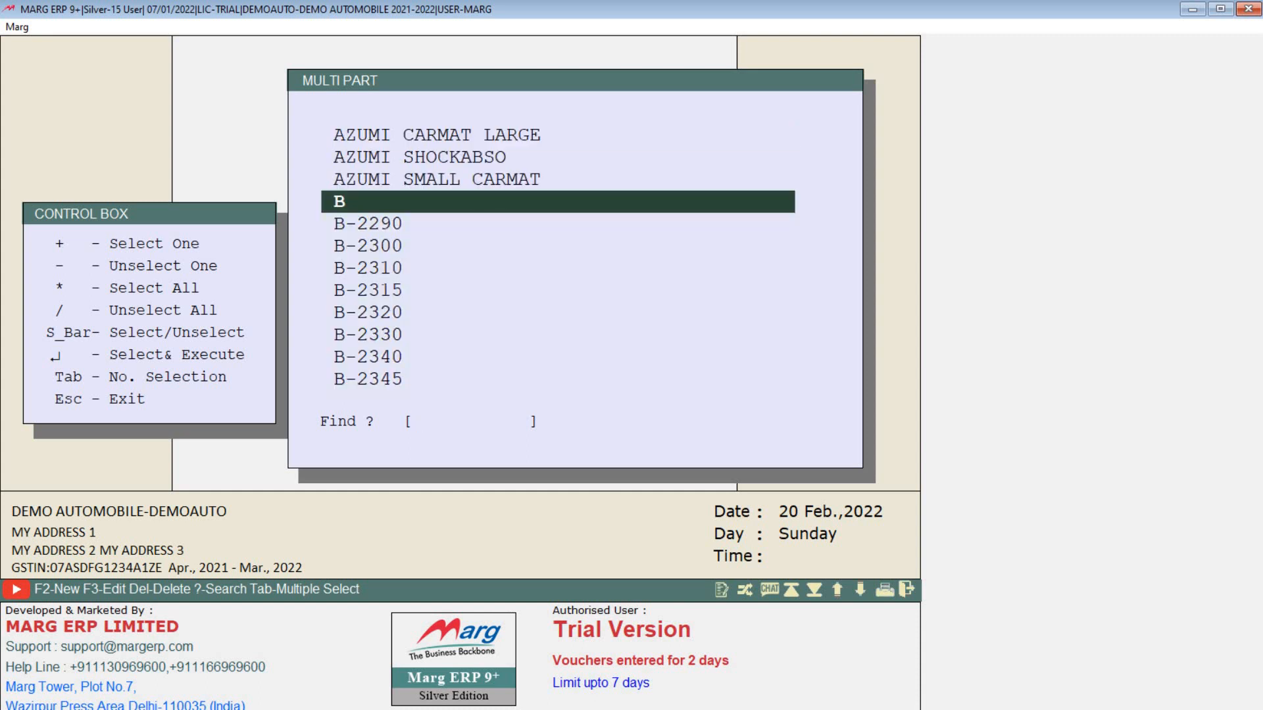
key("Up")
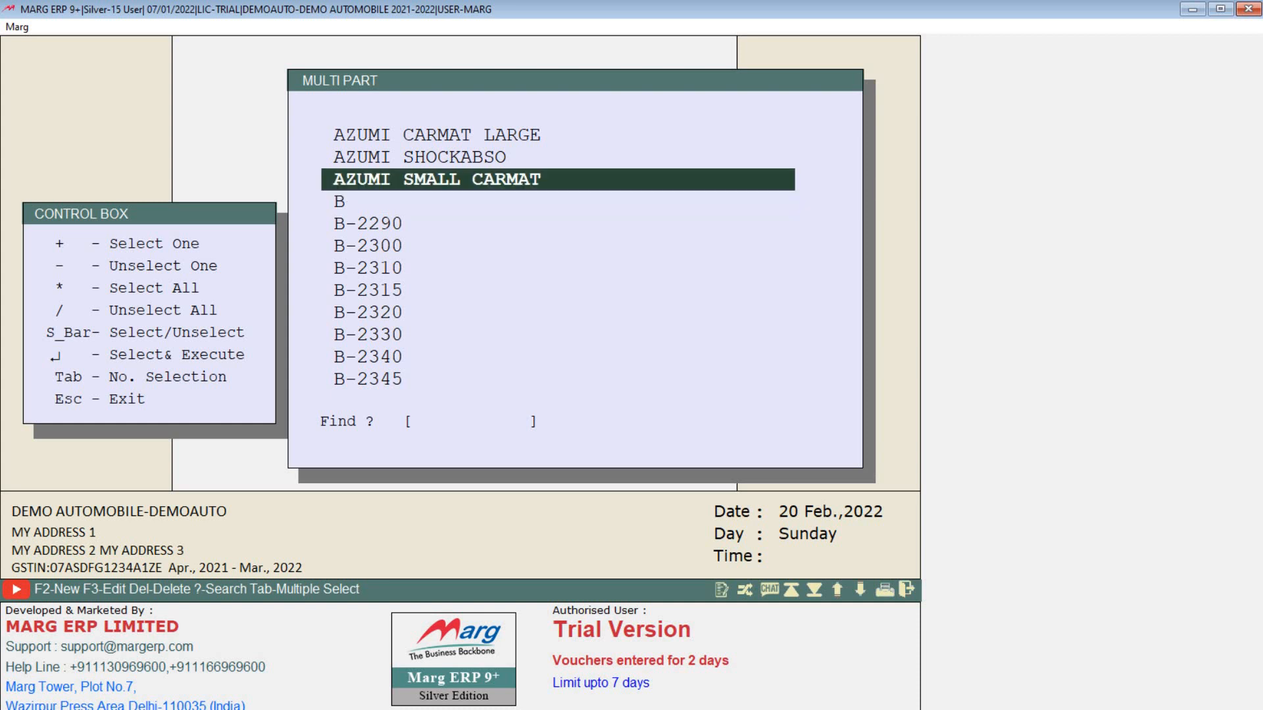
key("Up")
key("Up")
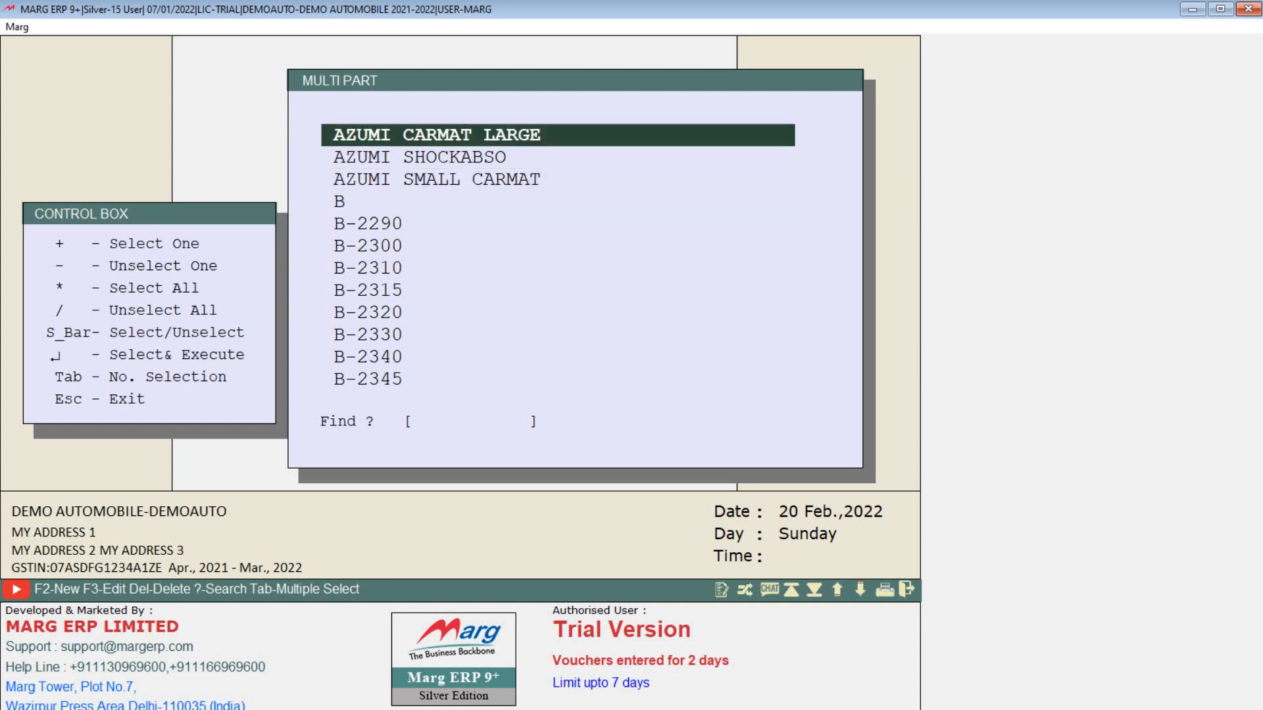
key("Return")
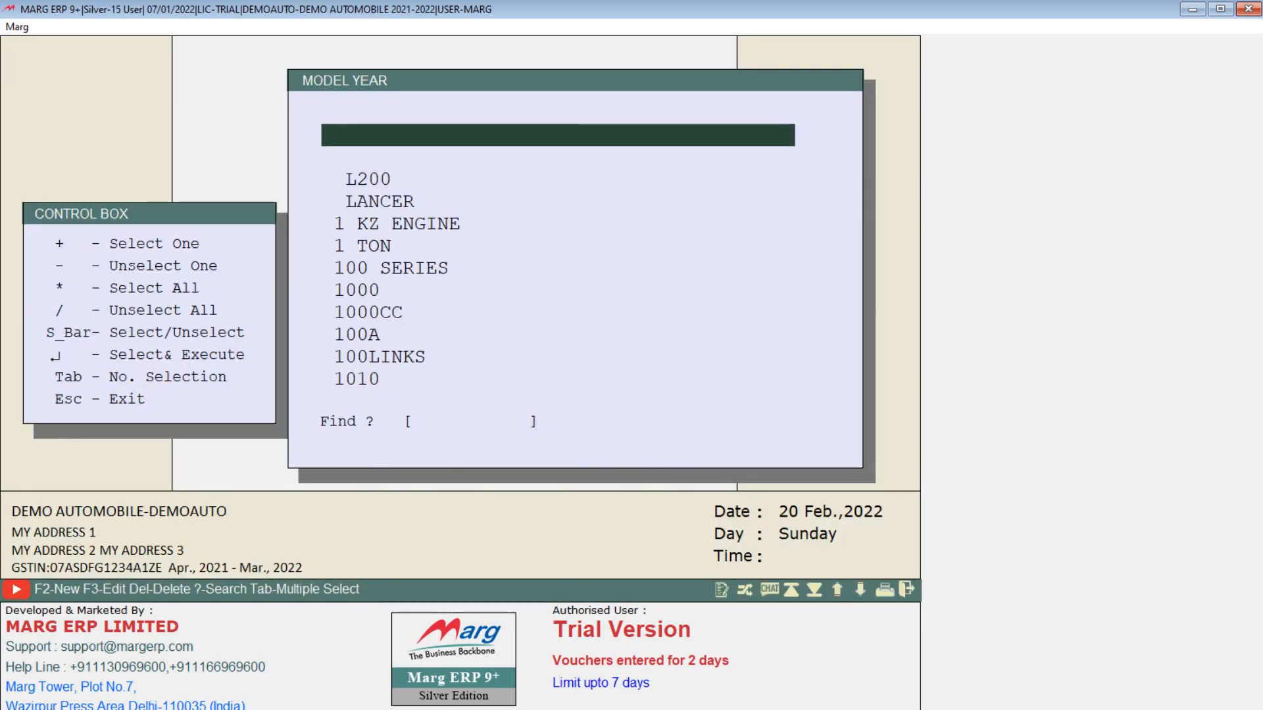
Step: Choose the 1050 model year, returning to a blank New Product form with code 15
key("Down")
key("Down")
key("Down")
key("Down")
key("Down")
key("Down")
key("Down")
key("Down")
key("Down")
key("Down")
key("Down")
key("Down")
key("Down")
key("Down")
key("Down")
key("Down")
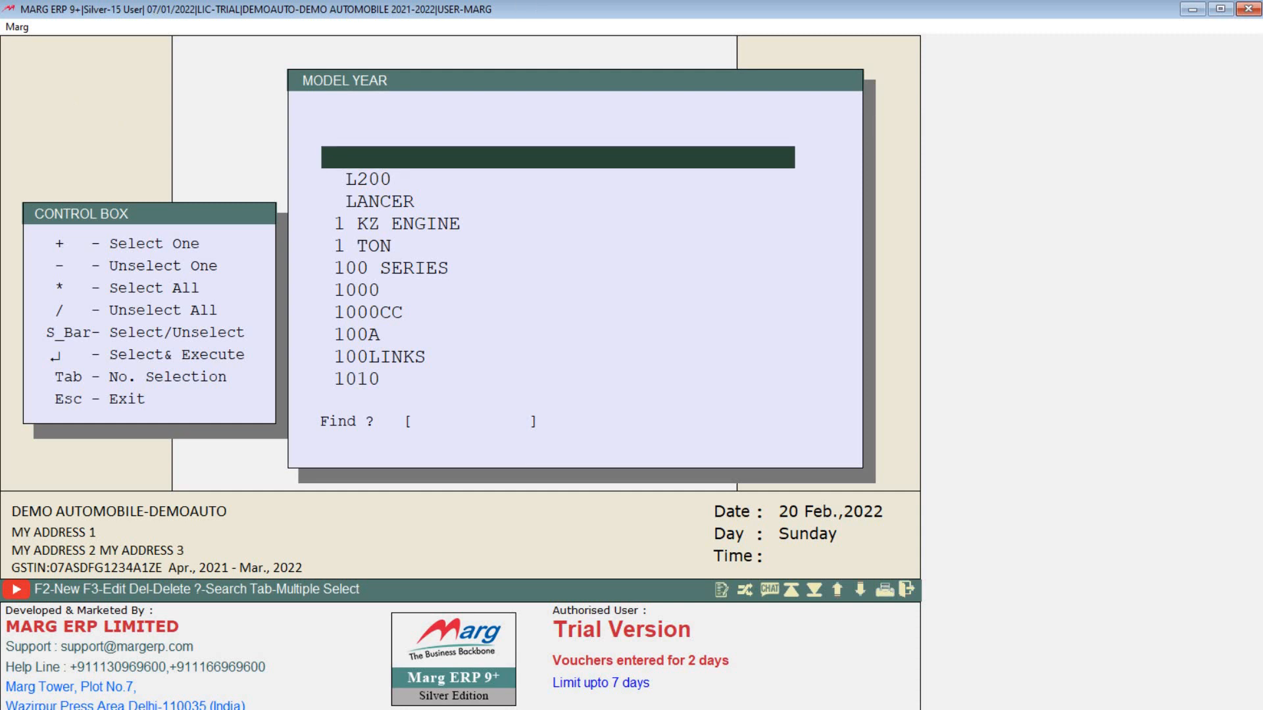
key("Up")
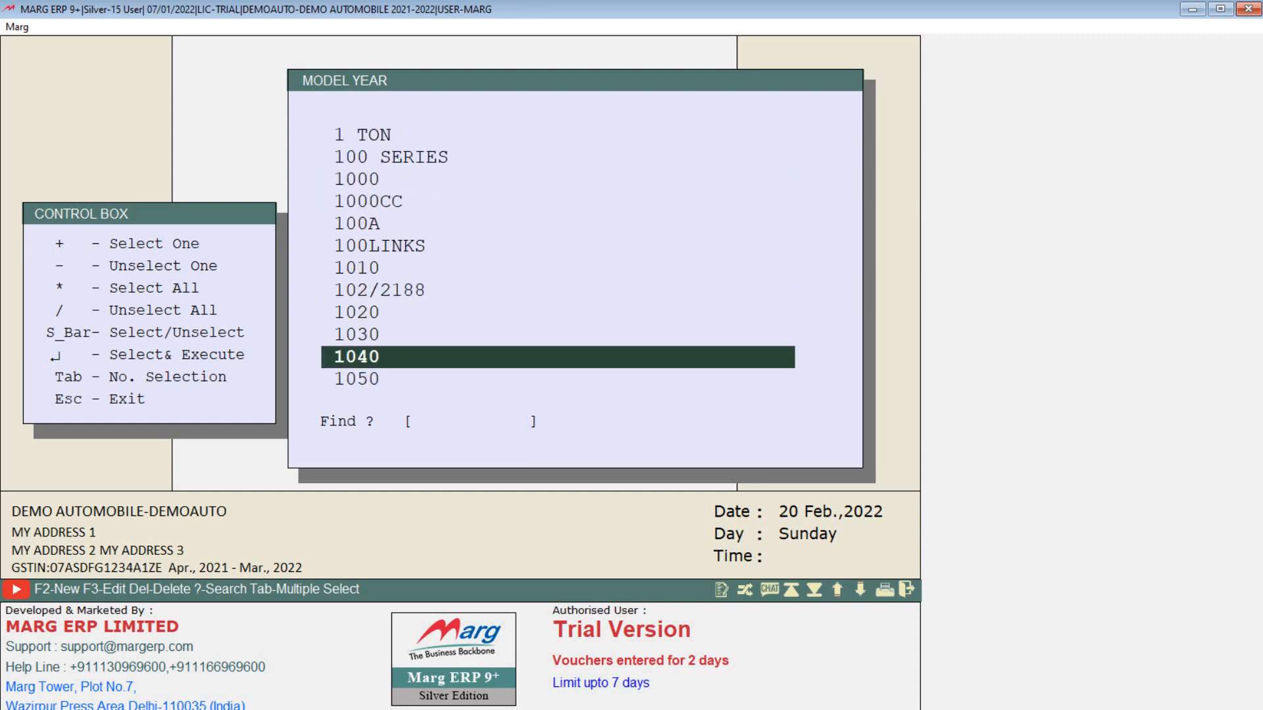
key("Down")
key("Return")
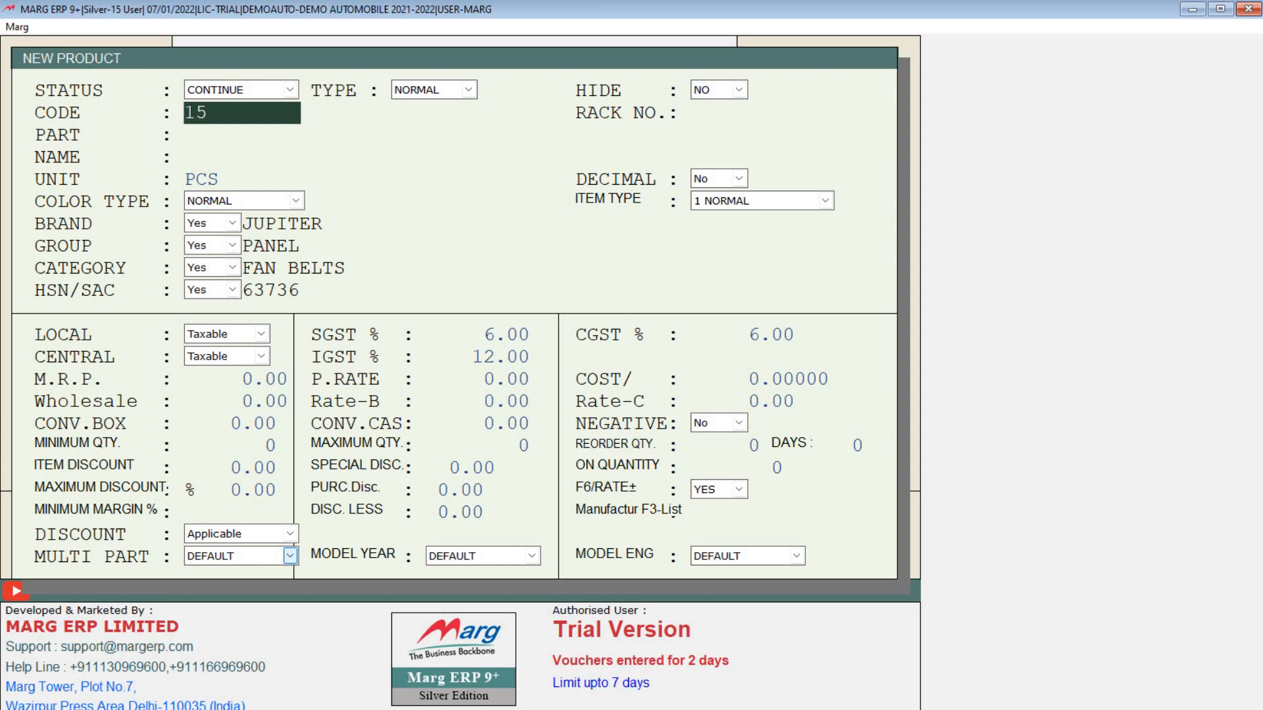
Step: Close the product form and open the Set of Items (Bundle) list under Rate & Discount Master
key("Escape")
key("Escape")
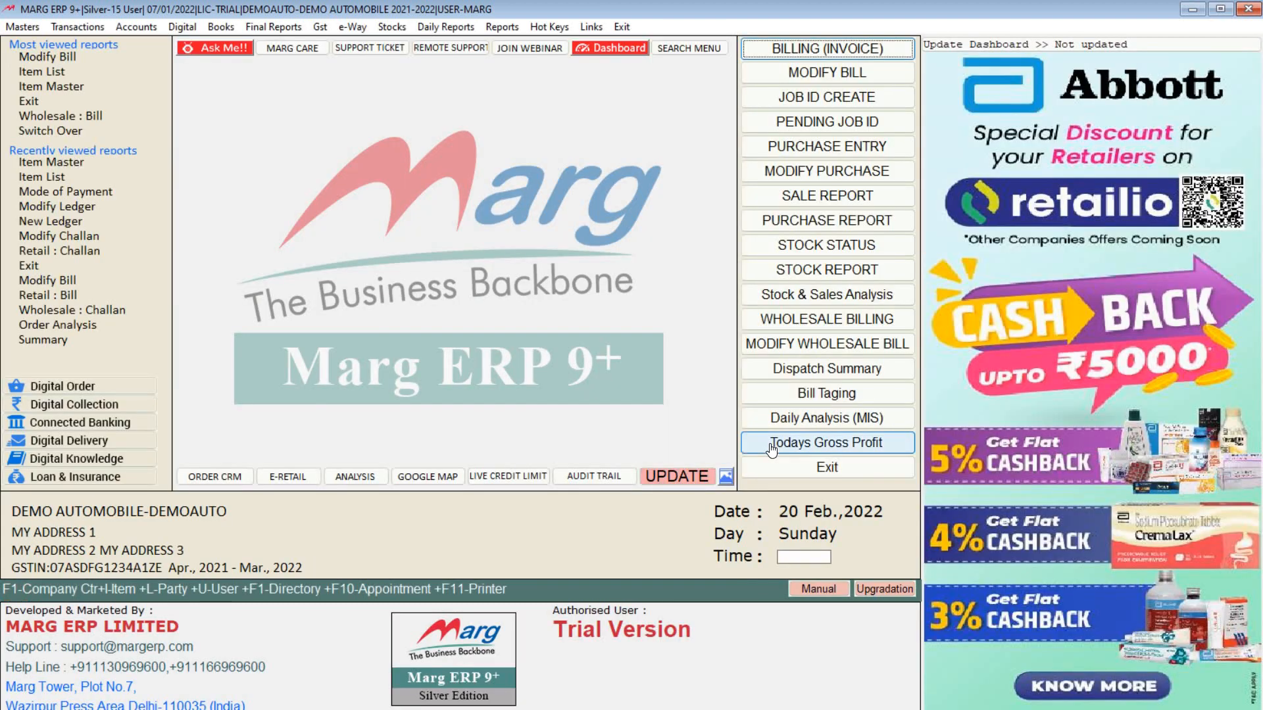
left_click(30, 29)
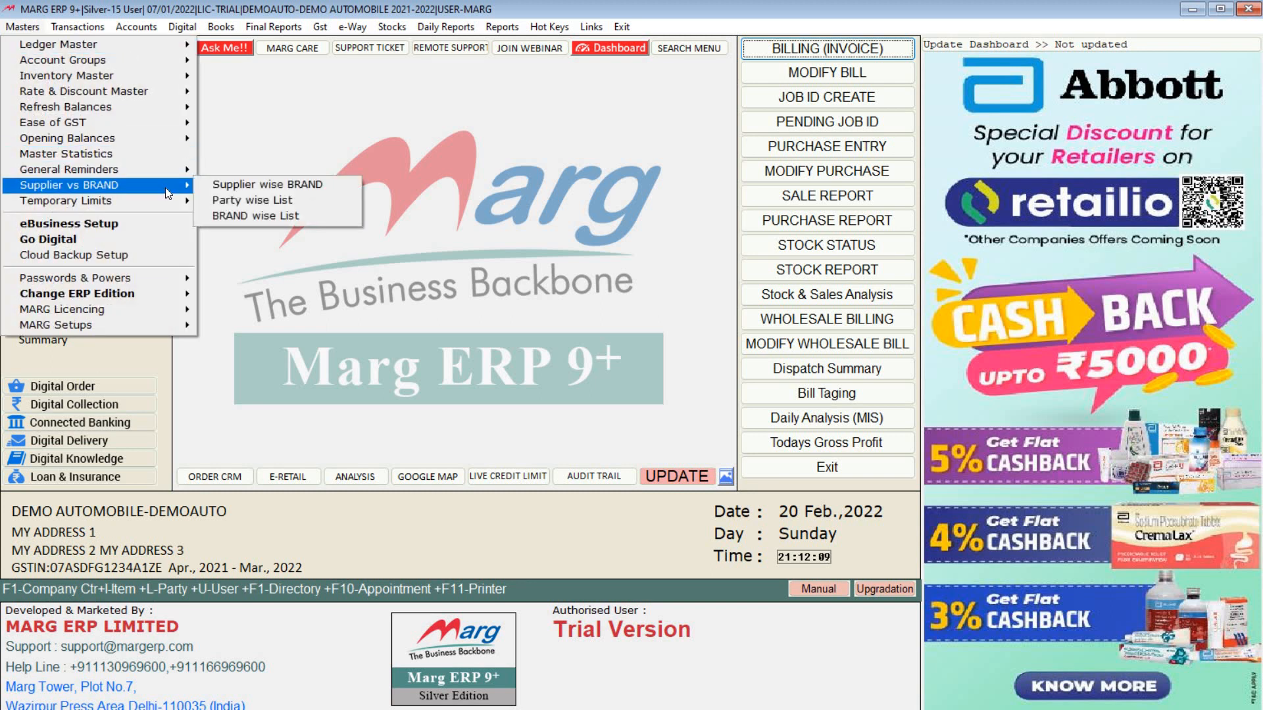
mouse_move(169, 94)
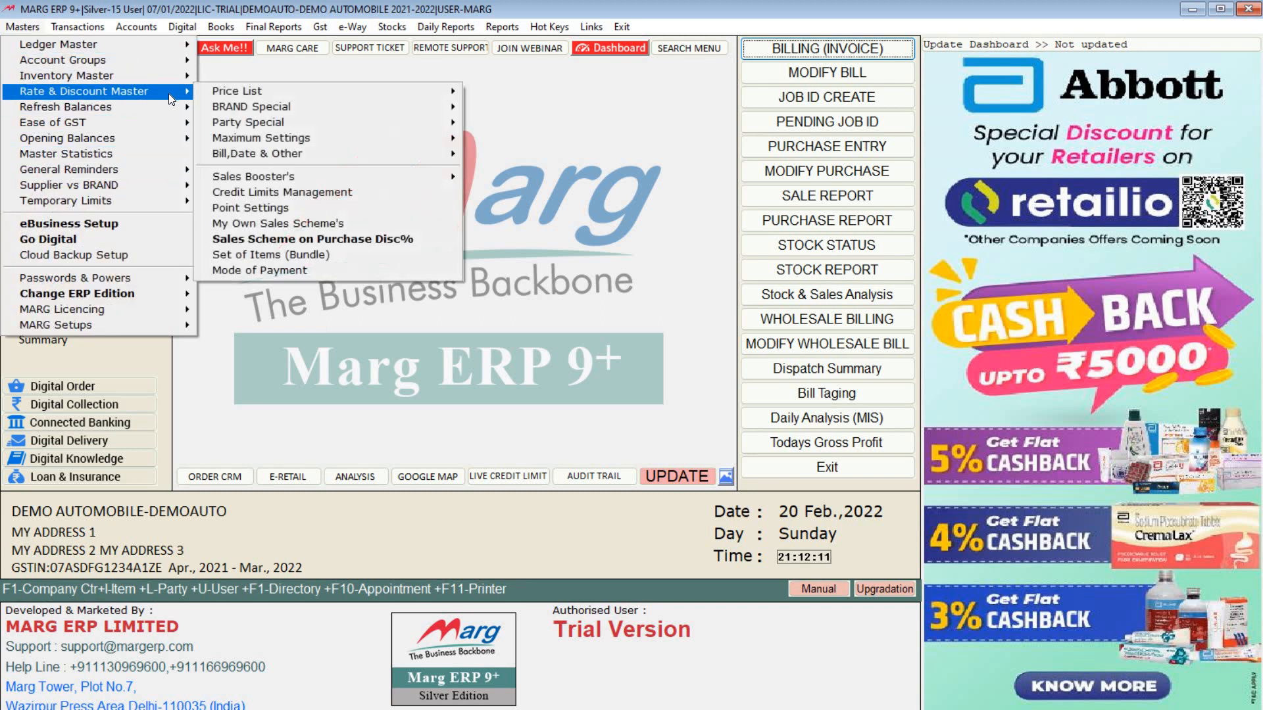
left_click(284, 254)
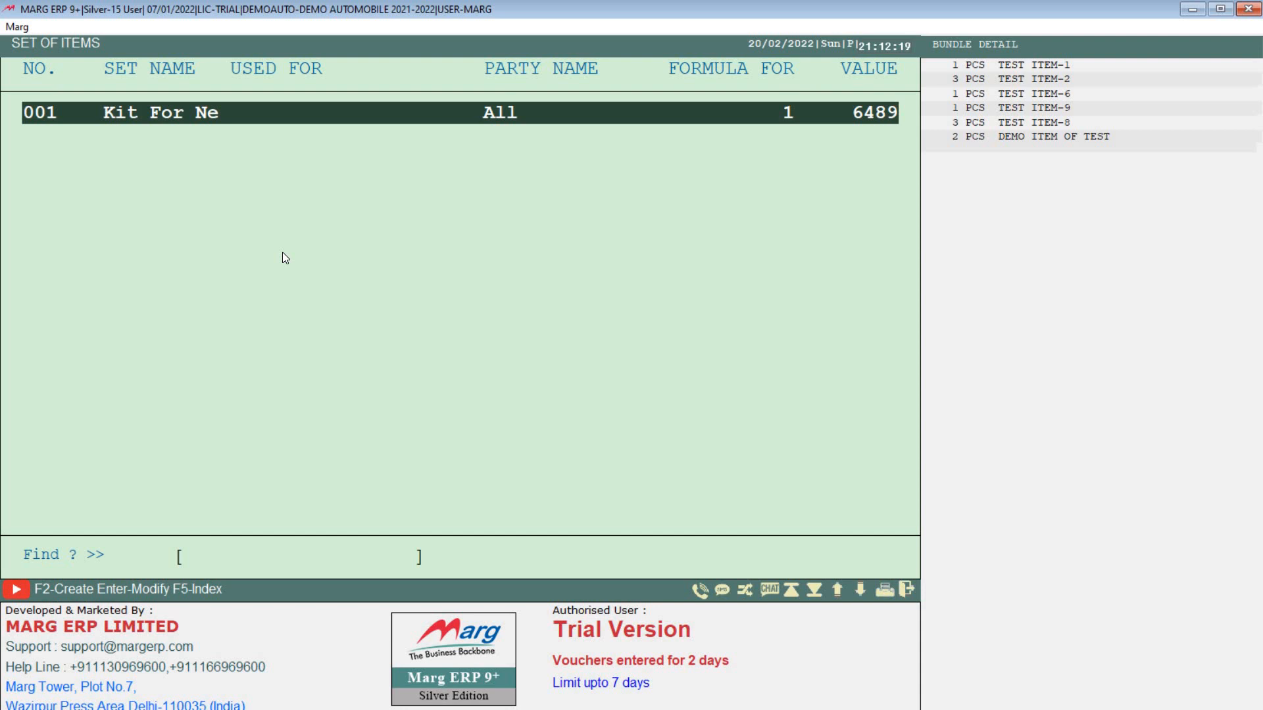
Step: Create new item set FB named CAR ACCE., passing Used for and Party to reach its items
key("F2")
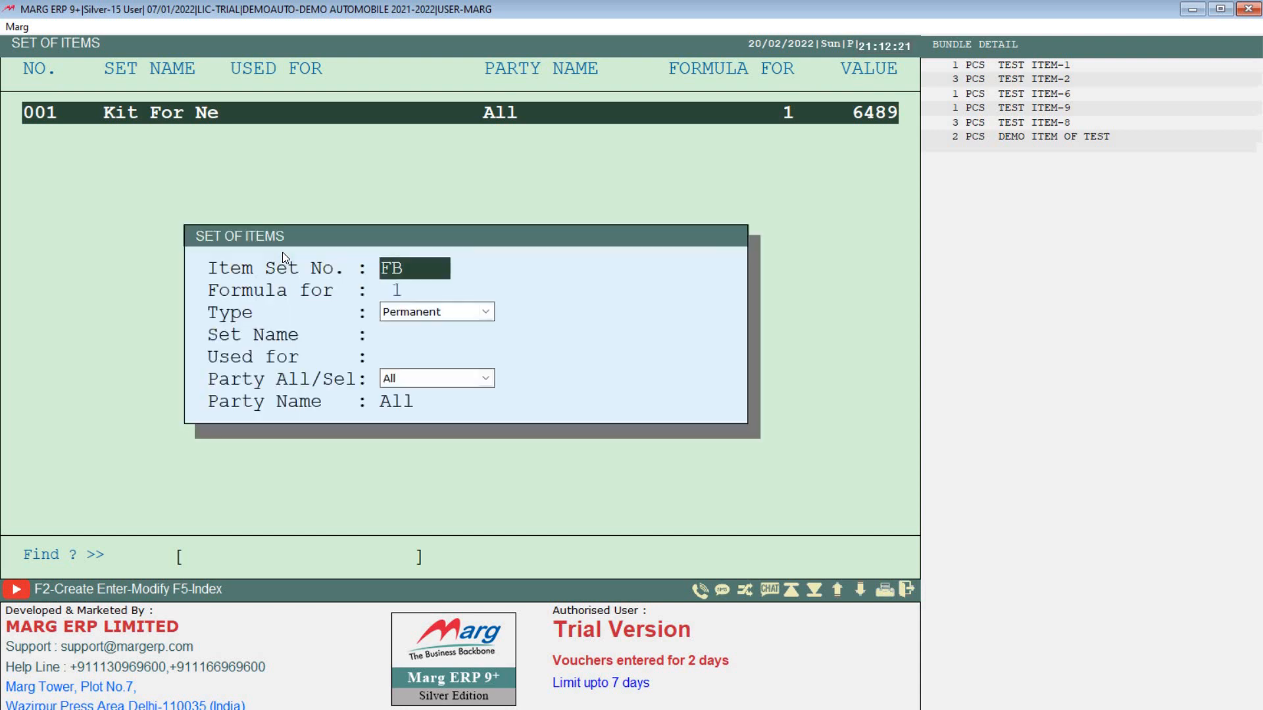
key("Return")
key("Return")
key("Return")
key("Return")
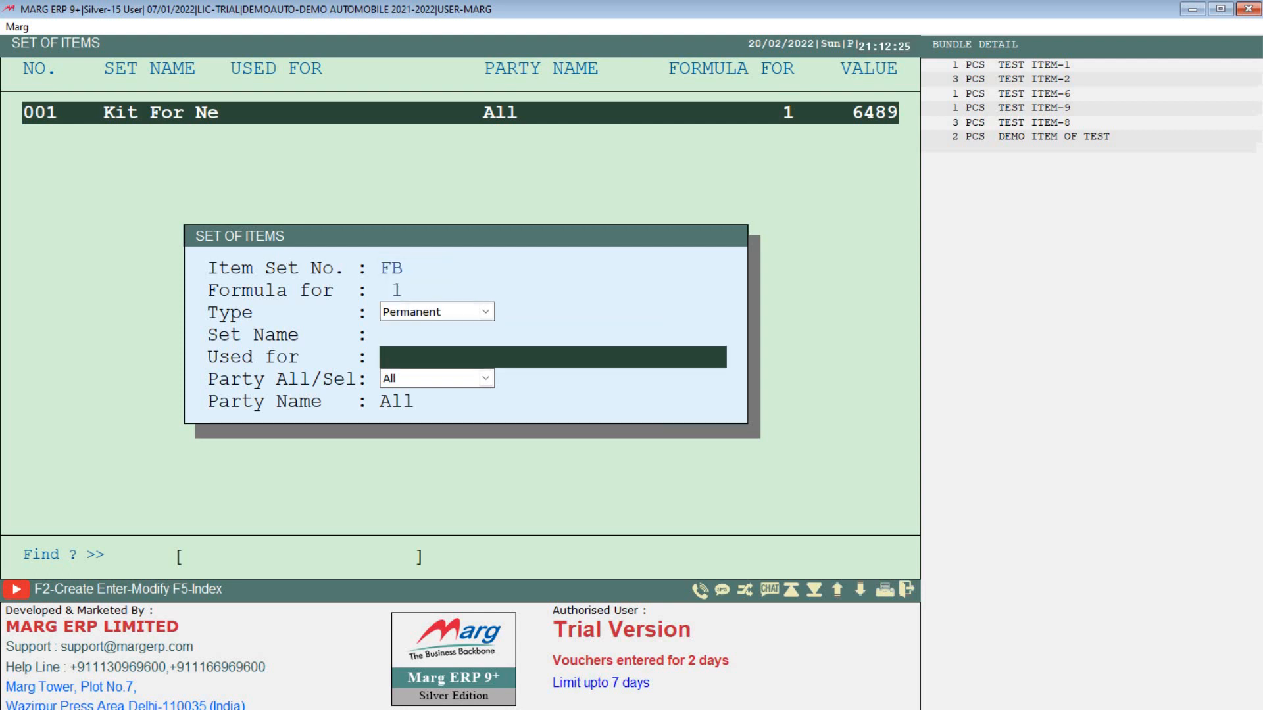
key("Up")
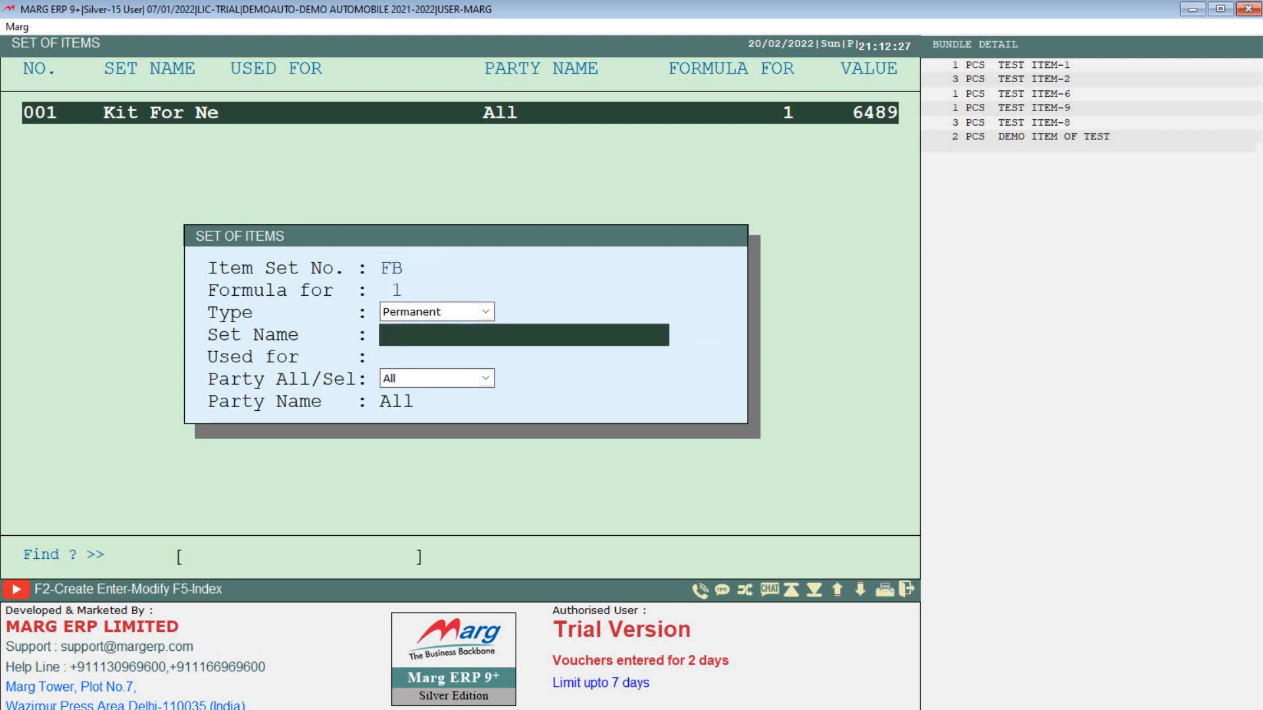
type("CAR ACCE.")
key("Return")
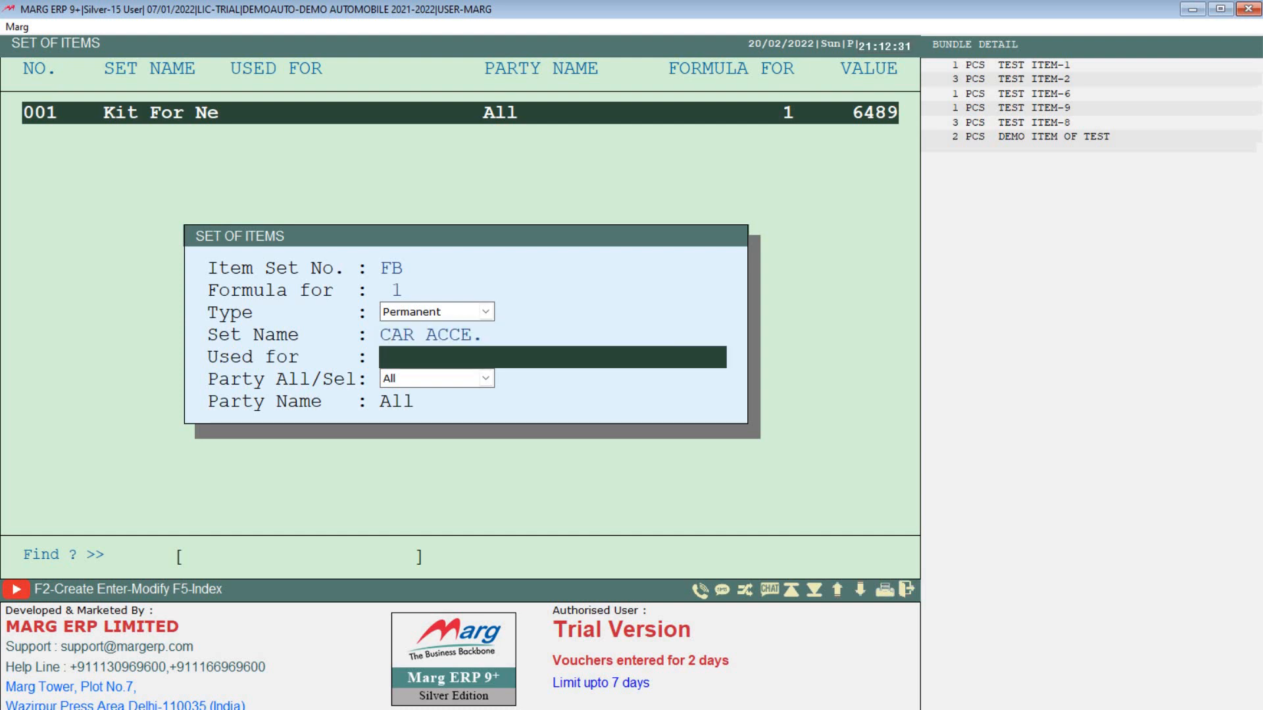
key("Return")
key("Return")
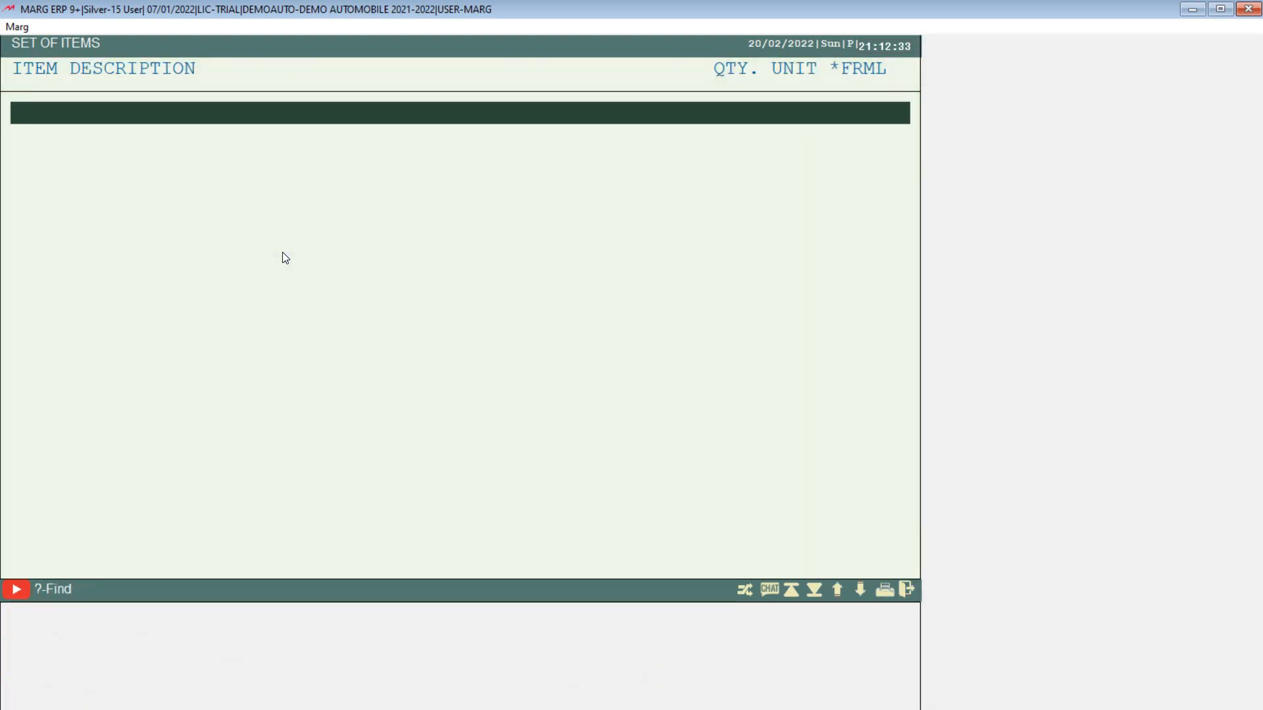
Step: Add CAR SEAT COVER and the 190"X70"X46" CAR COVER to the set, quantity 1 each
key("Return")
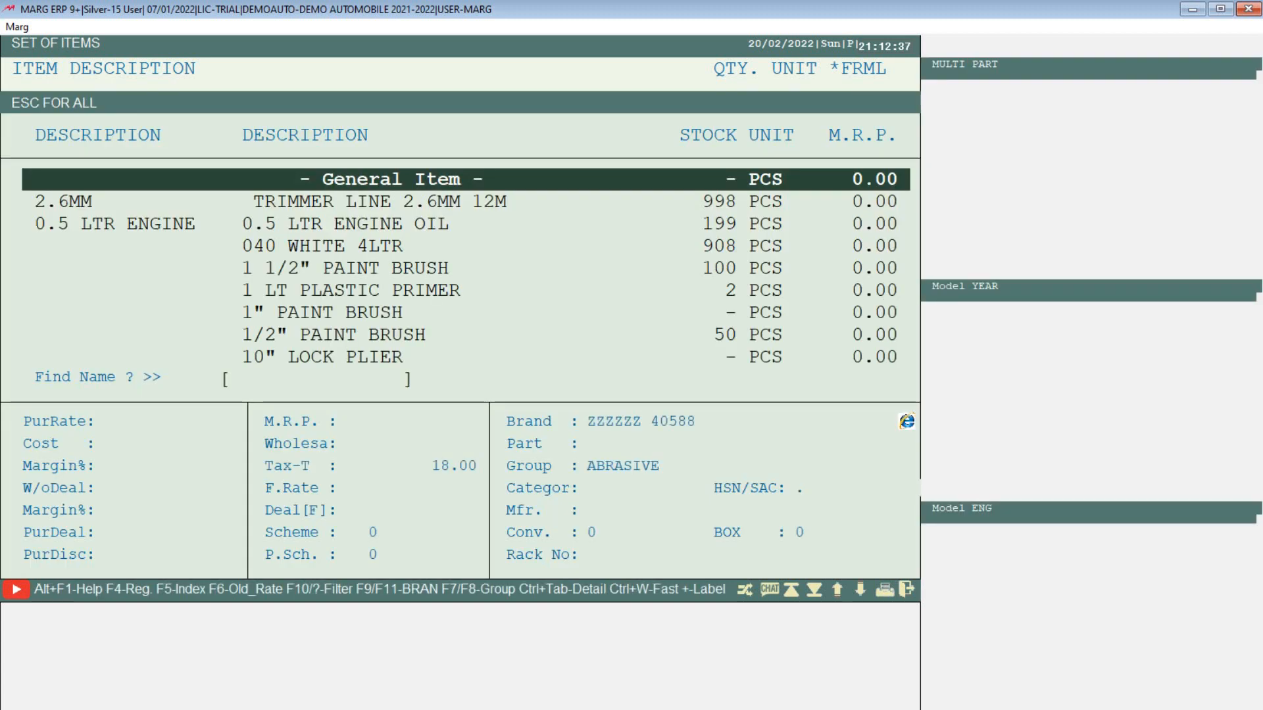
type("CAR SE")
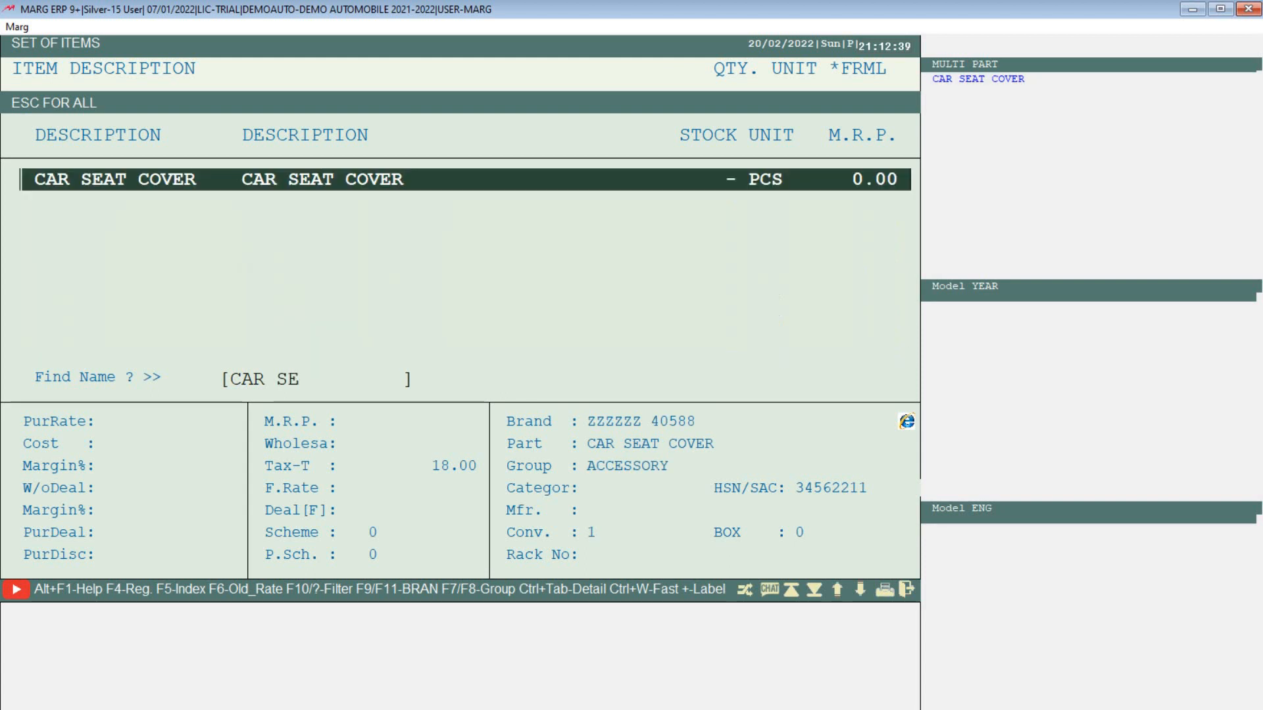
key("Return")
key("Return")
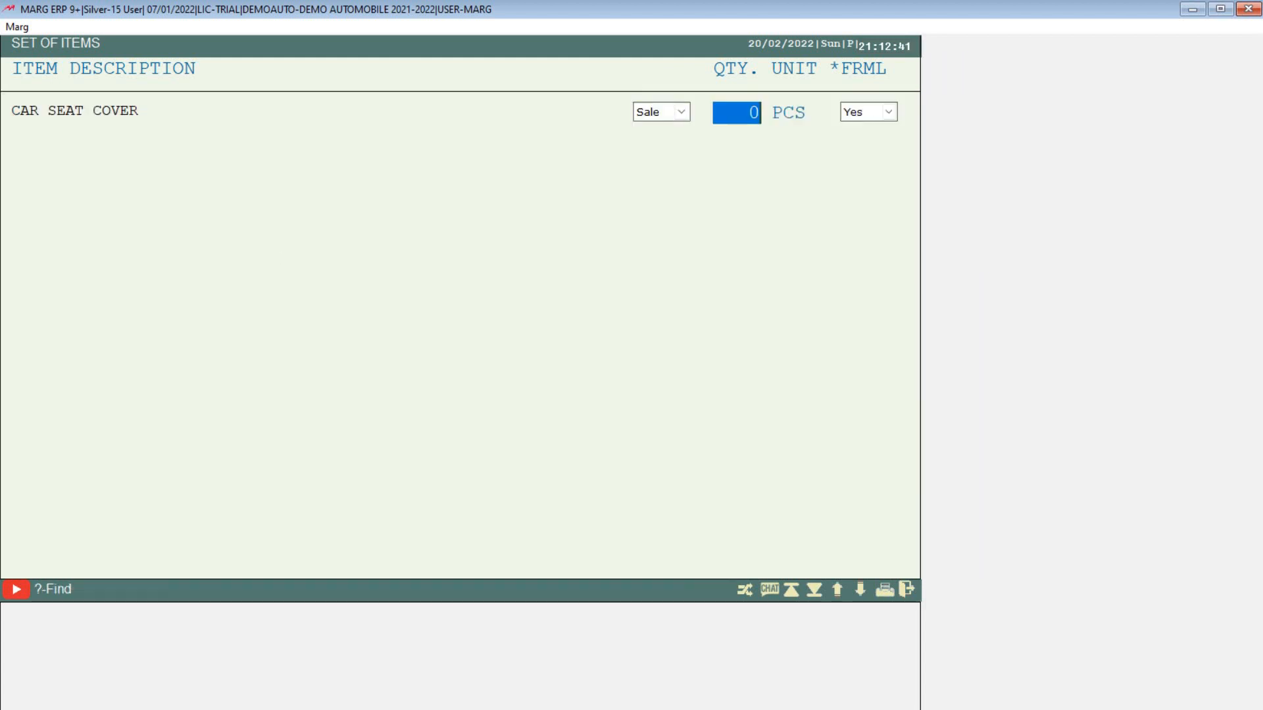
type("1")
key("Return")
key("Return")
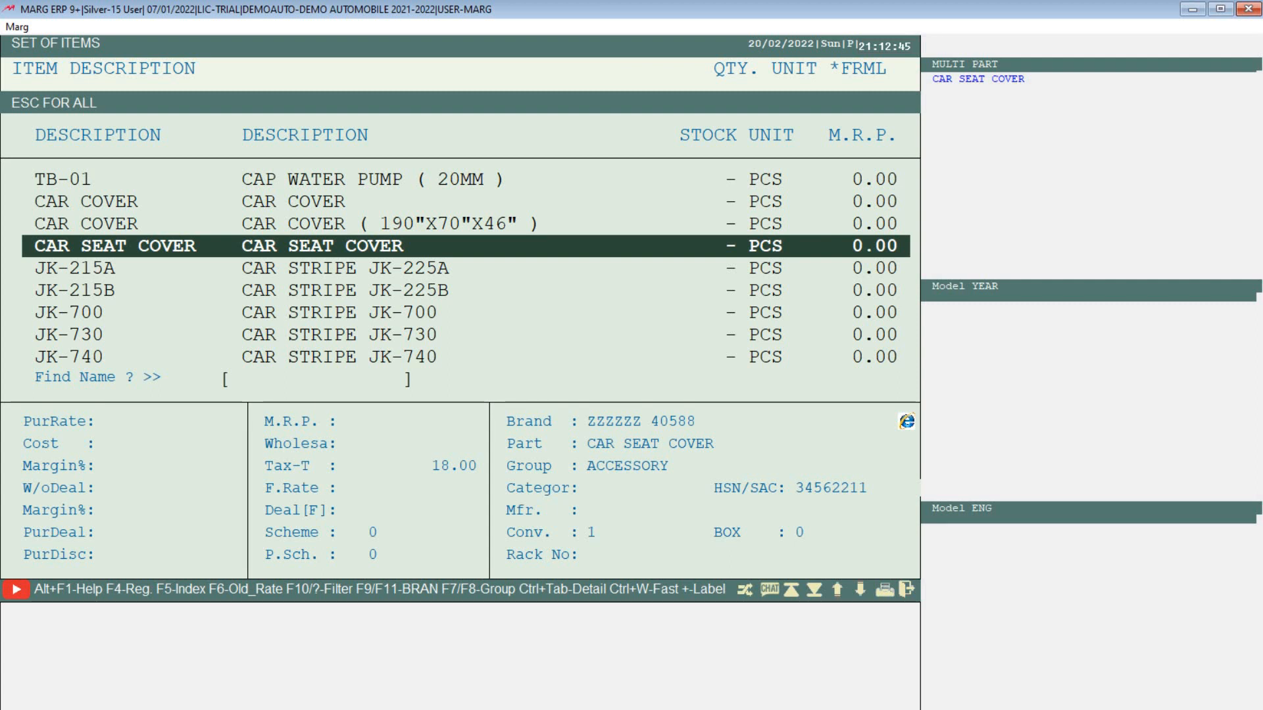
type("CAR COV")
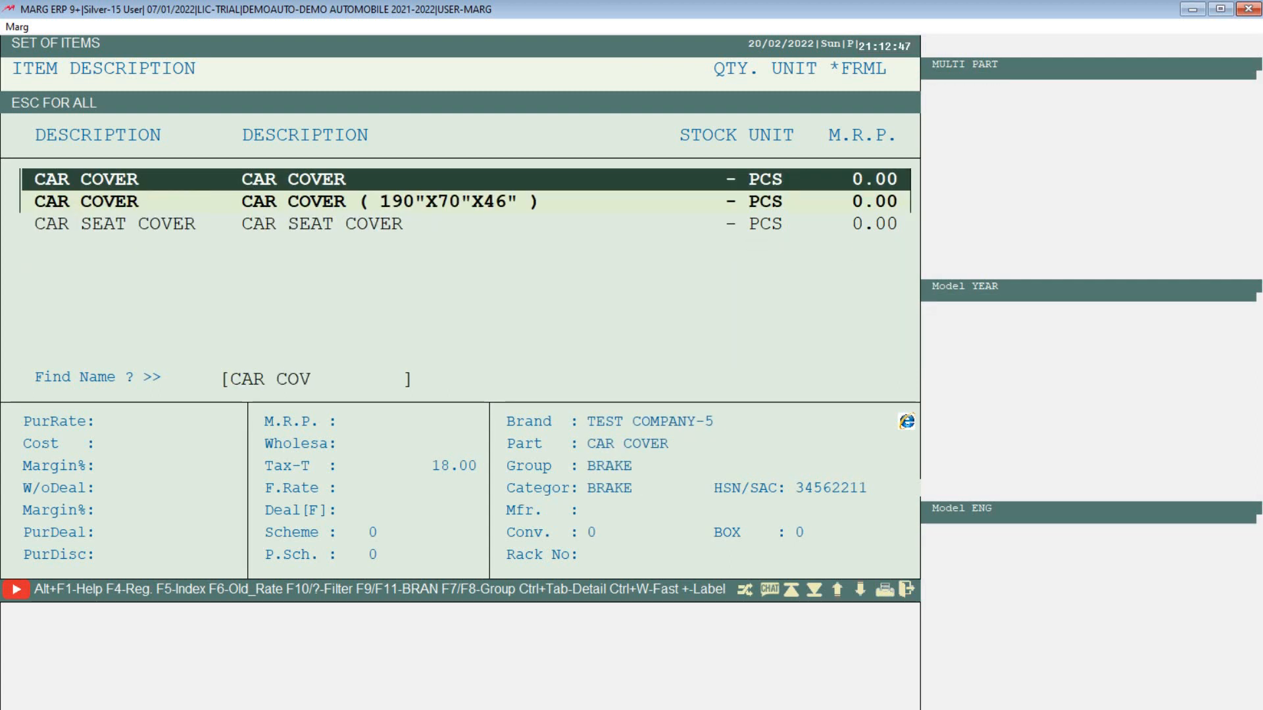
type("ER")
key("Down")
key("Return")
key("Return")
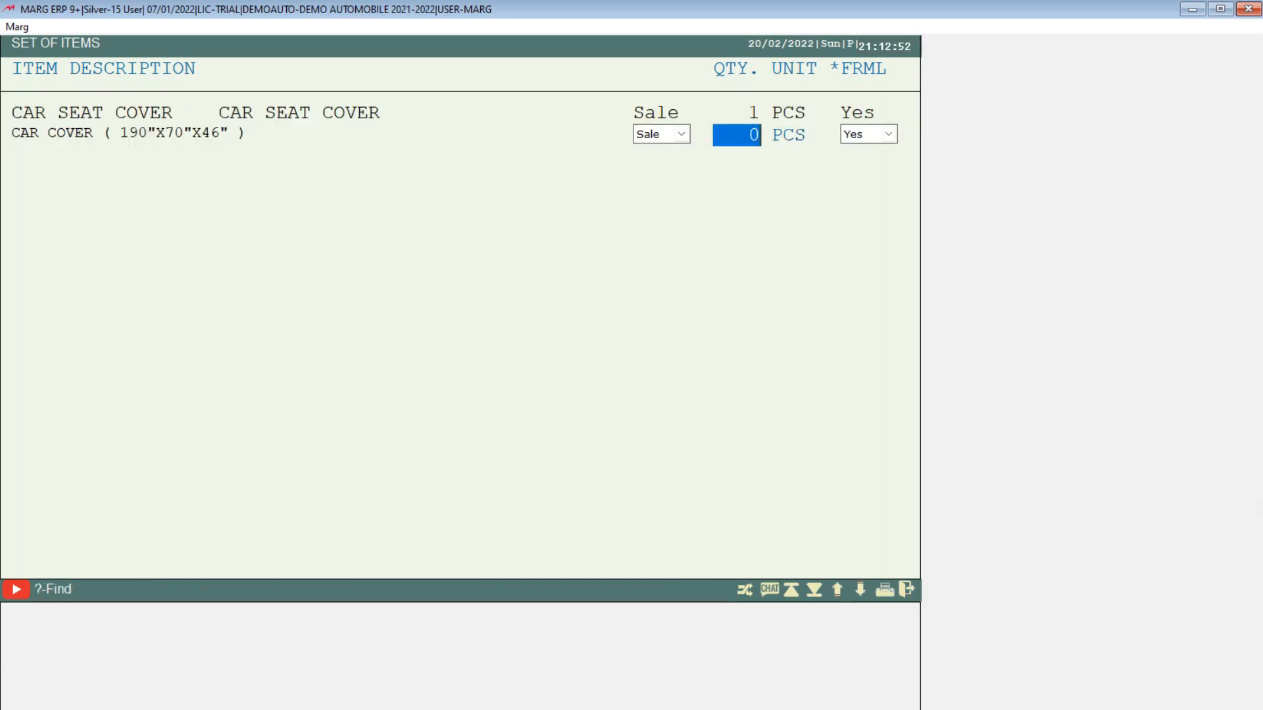
type("1")
key("Return")
key("Return")
key("Return")
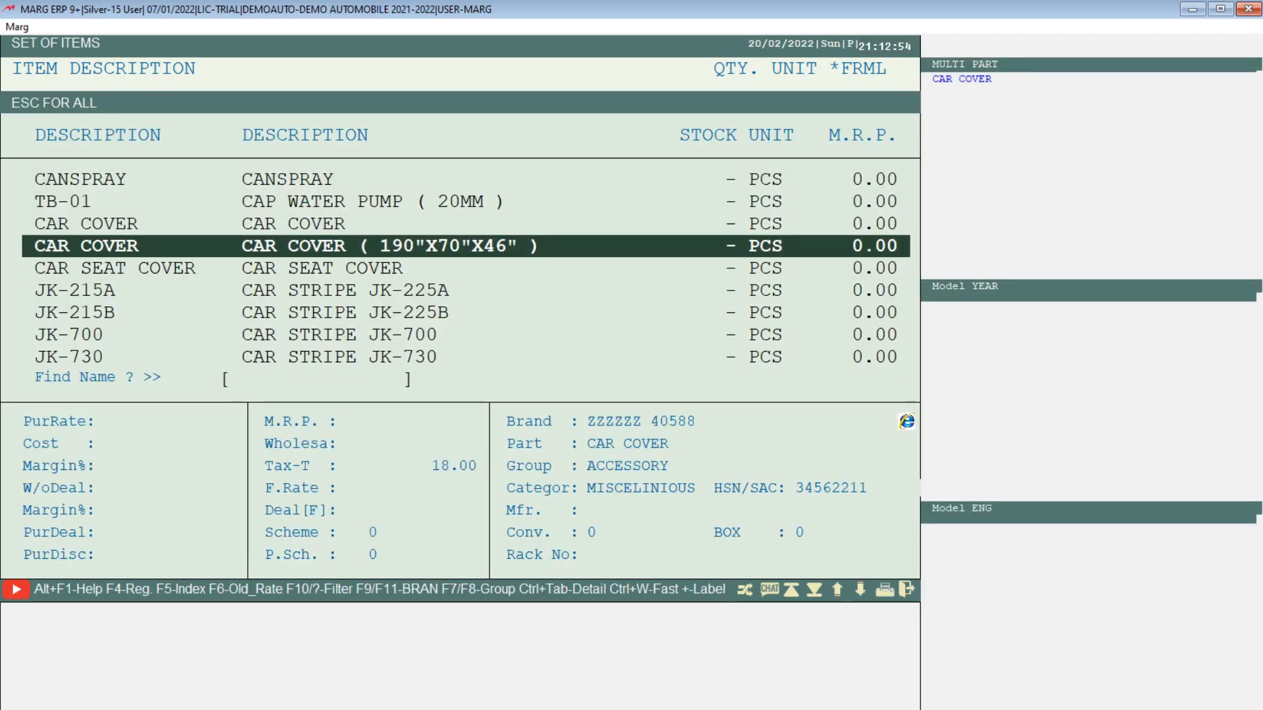
Step: Add LIGHT RELAY to the set with quantity 1
type("LIGH")
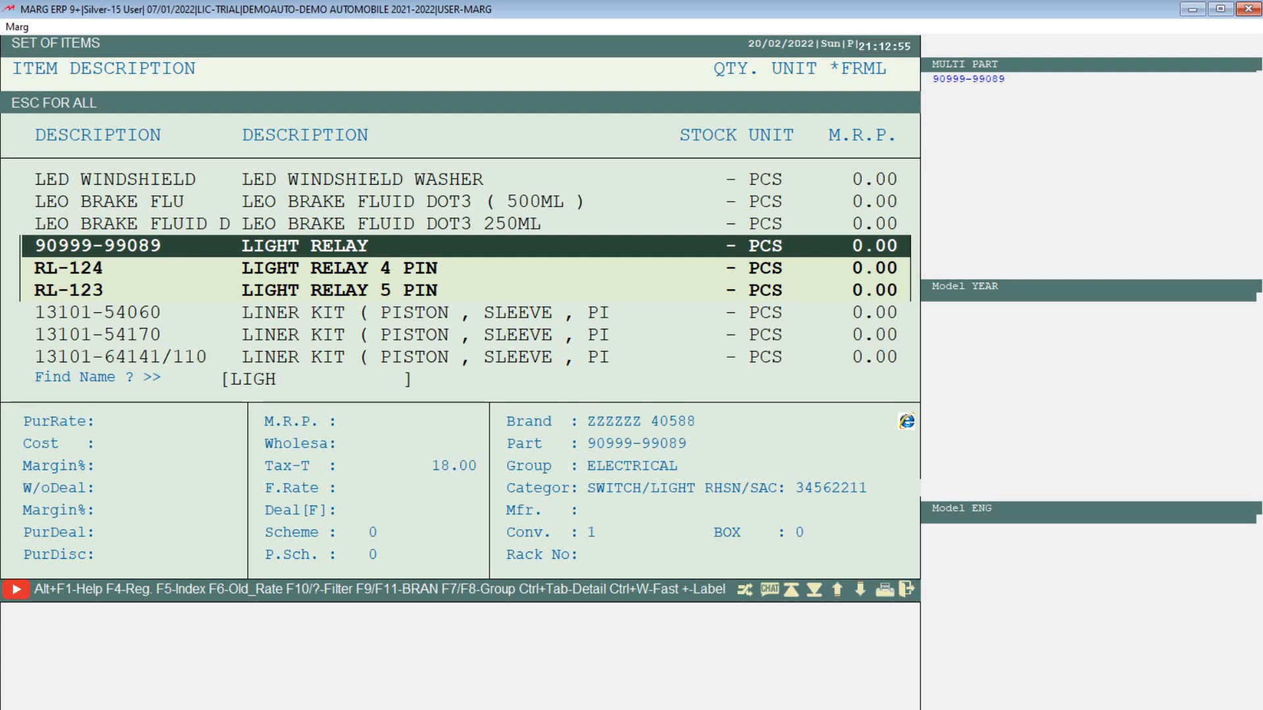
key("Return")
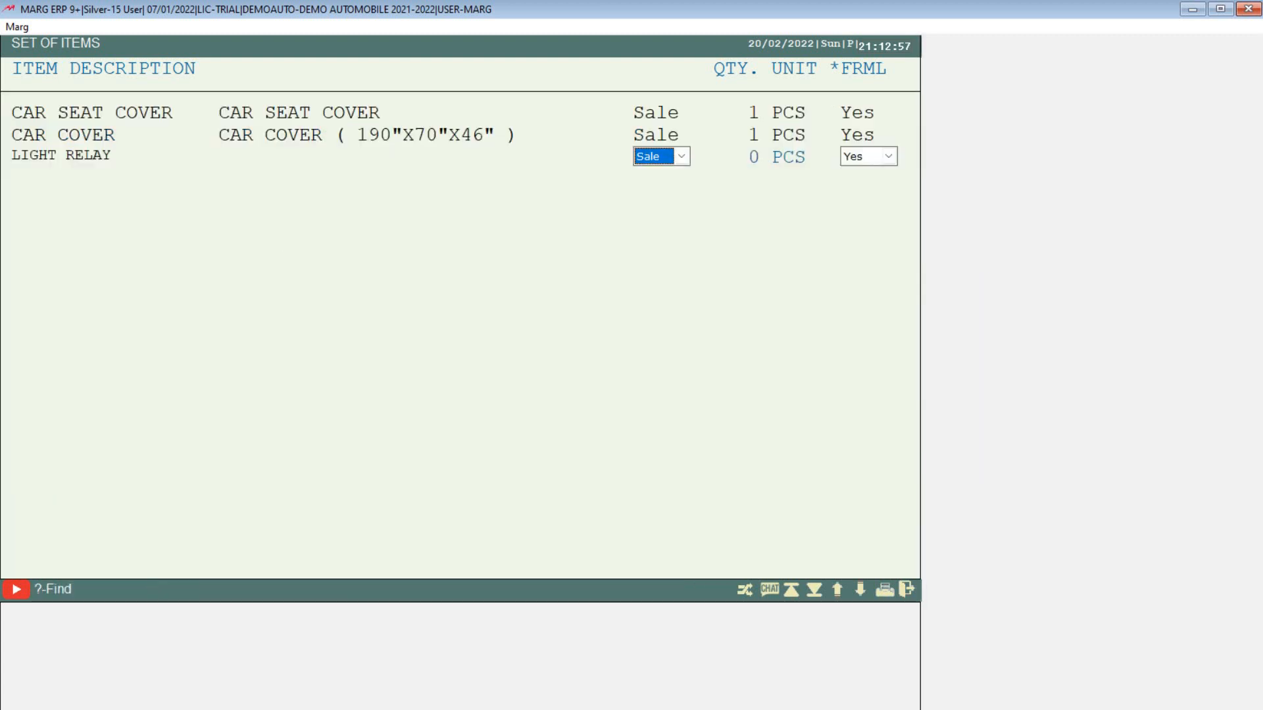
key("Return")
type("1")
key("Return")
key("Return")
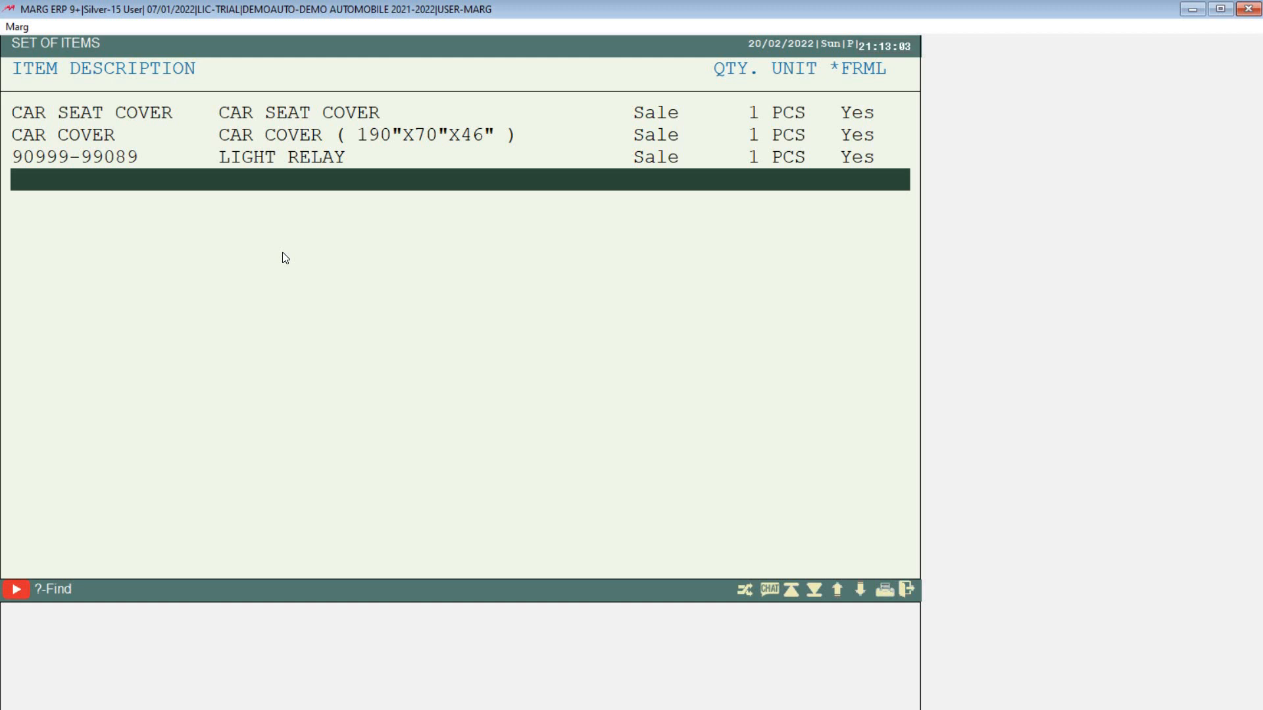
Step: Save the CAR ACCE. set and return to the main dashboard
key("Escape")
key("Right")
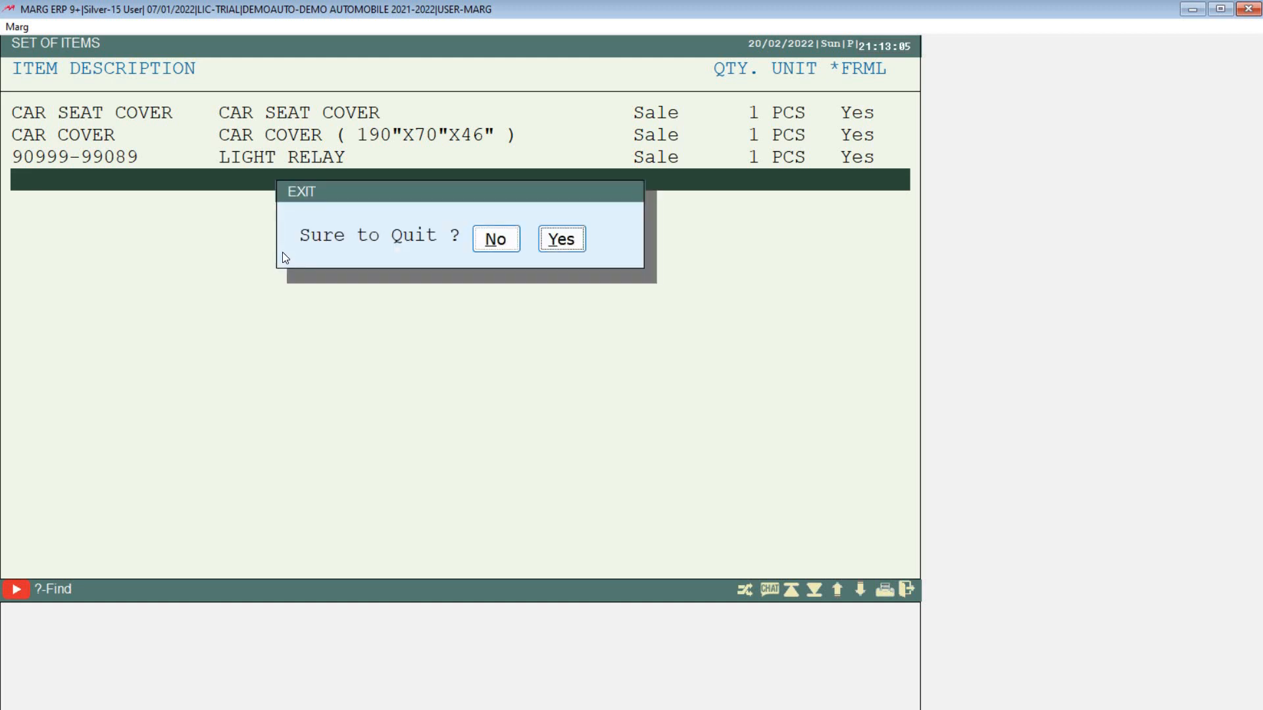
key("Return")
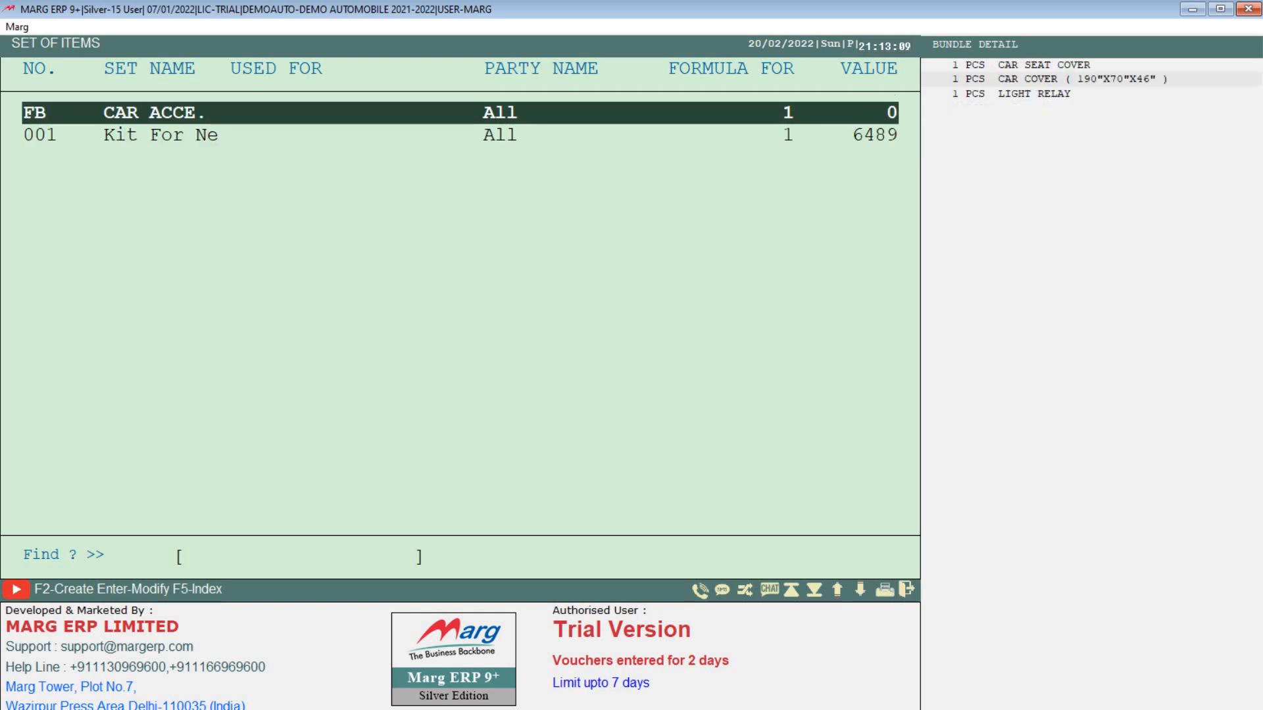
key("Escape")
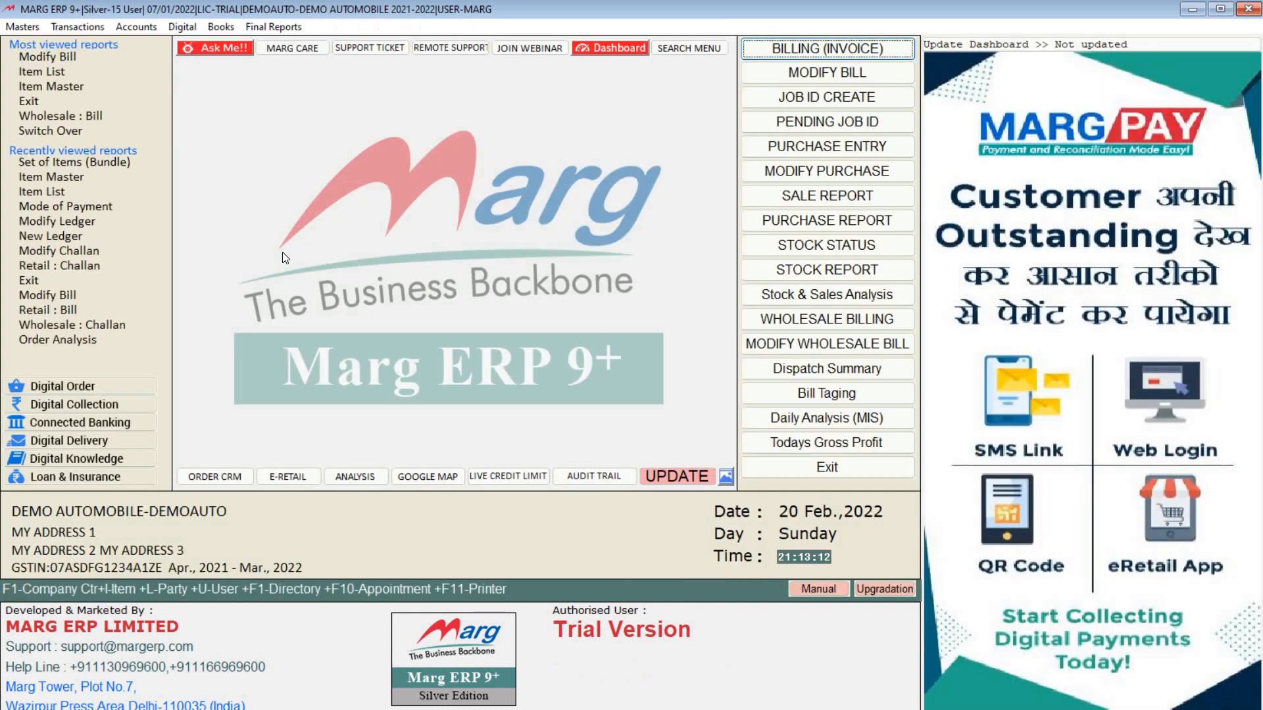
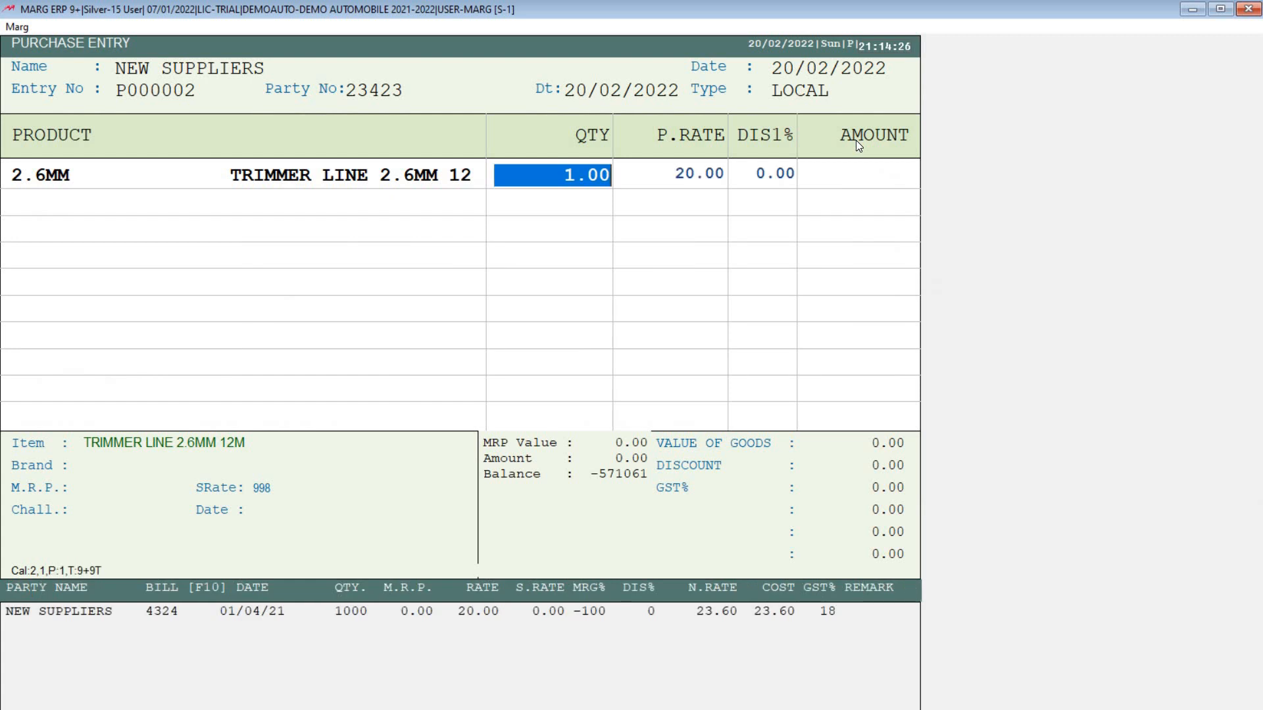
key("Return")
Step: Complete the TRIMMER LINE 2.6MM 12M purchase row at an amount of 23.60
key("Return")
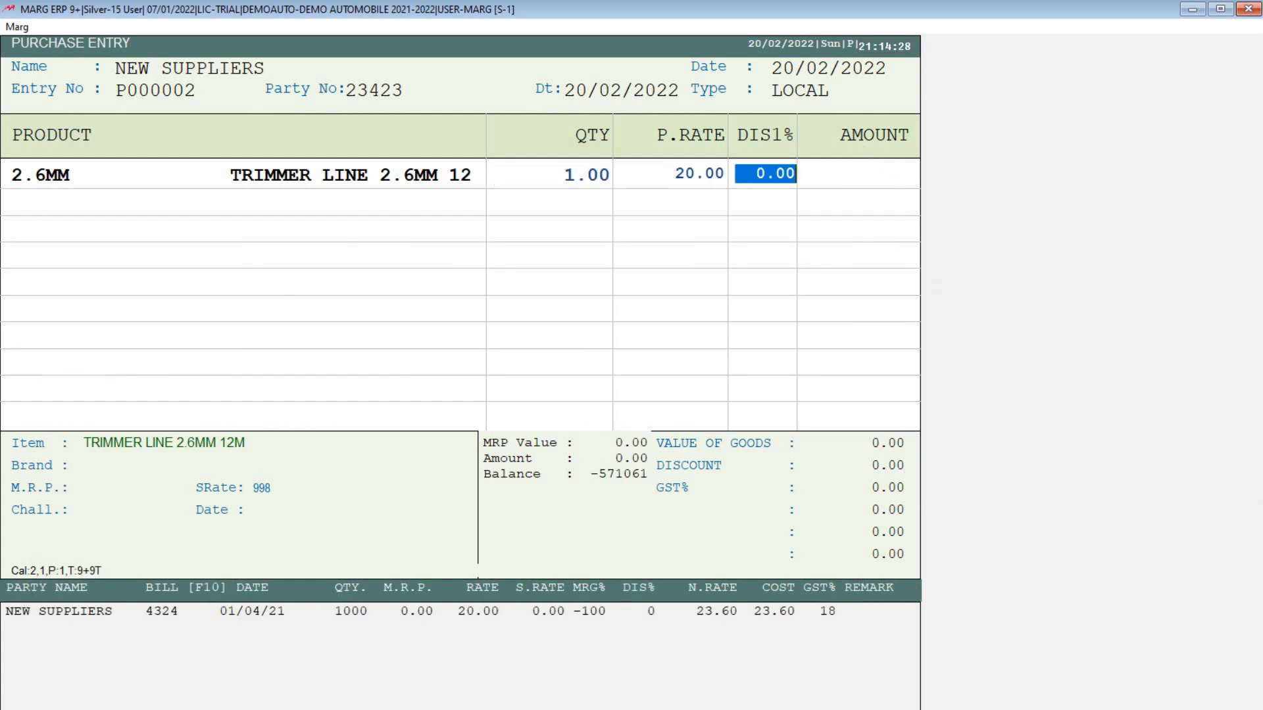
key("Return")
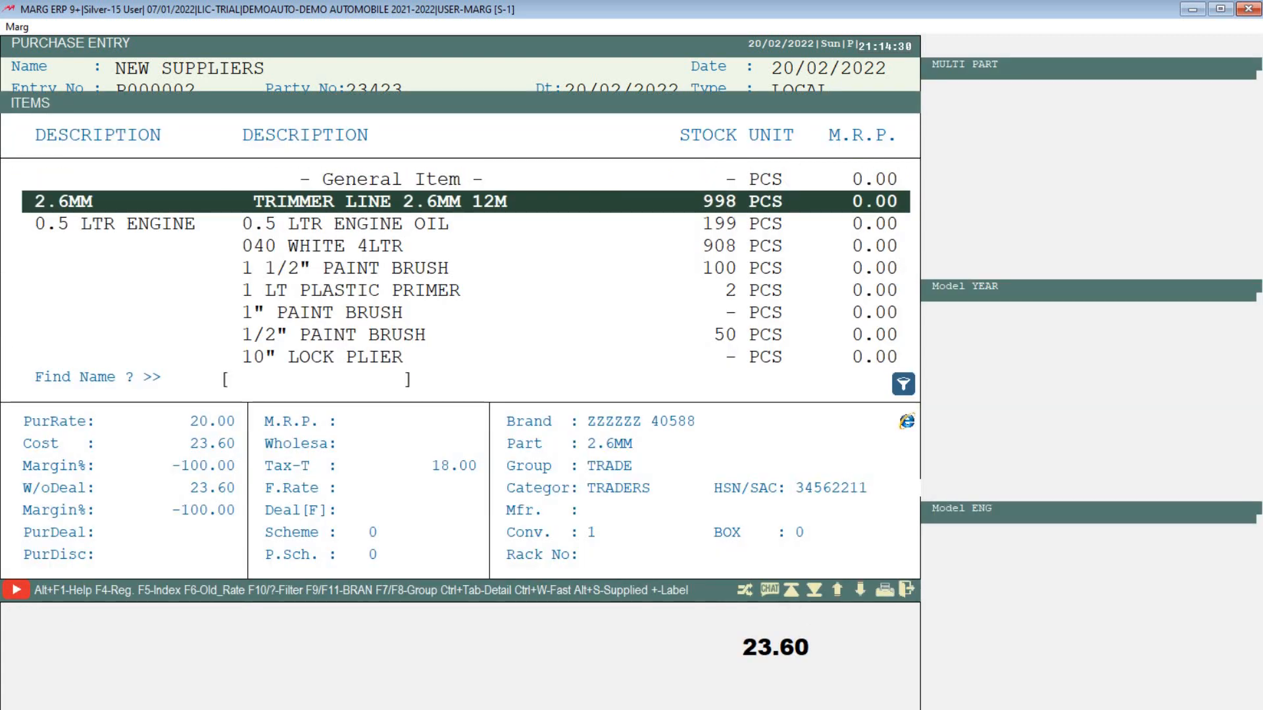
key("Escape")
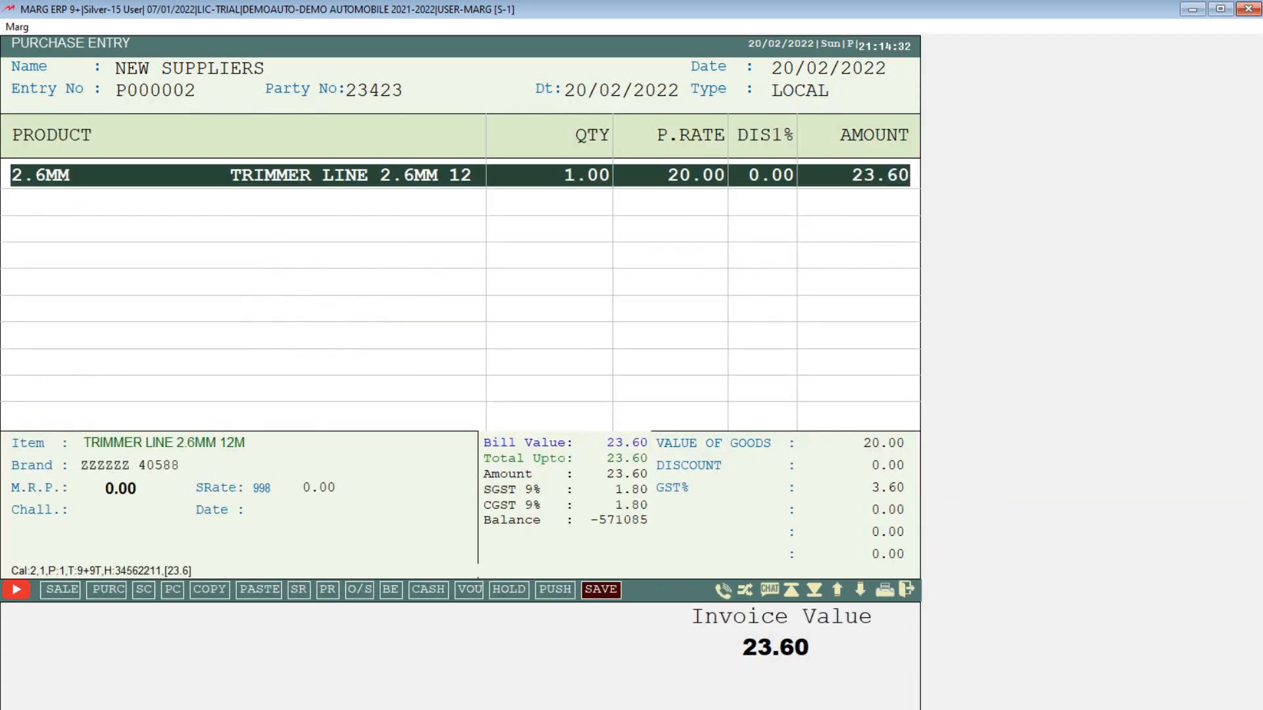
key("Return")
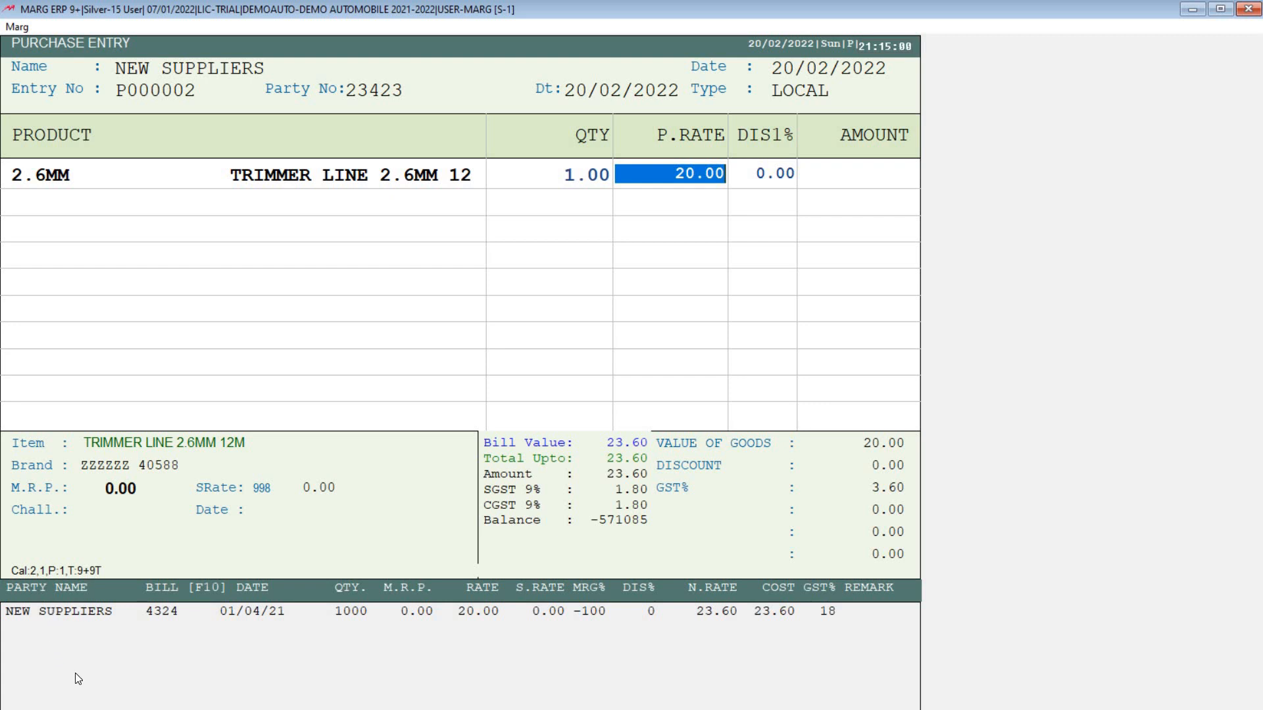
key("Return")
key("Return")
Step: Add 040 WHITE 4LTR at 500.00 and save the 613.60 purchase bill
key("Down")
key("Down")
key("Return")
key("Return")
key("Return")
key("Return")
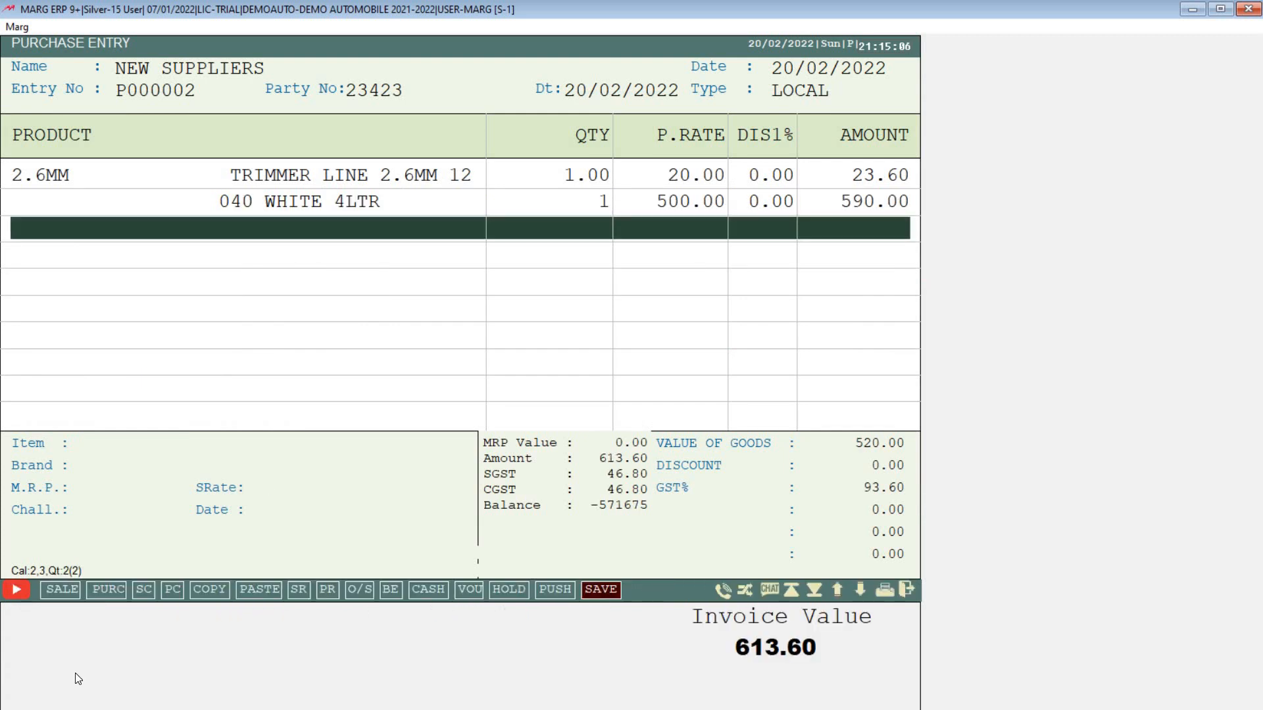
key("Return")
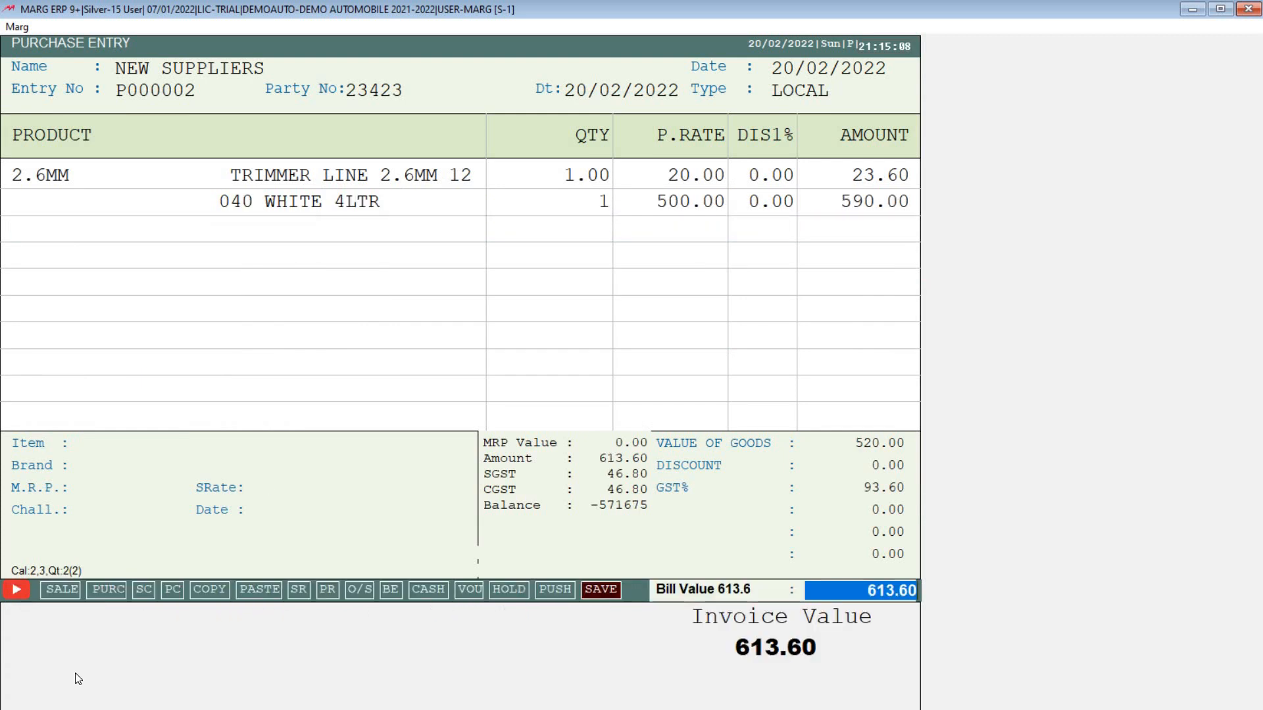
key("Return")
key("Return")
key("Return")
key("Return")
key("Return")
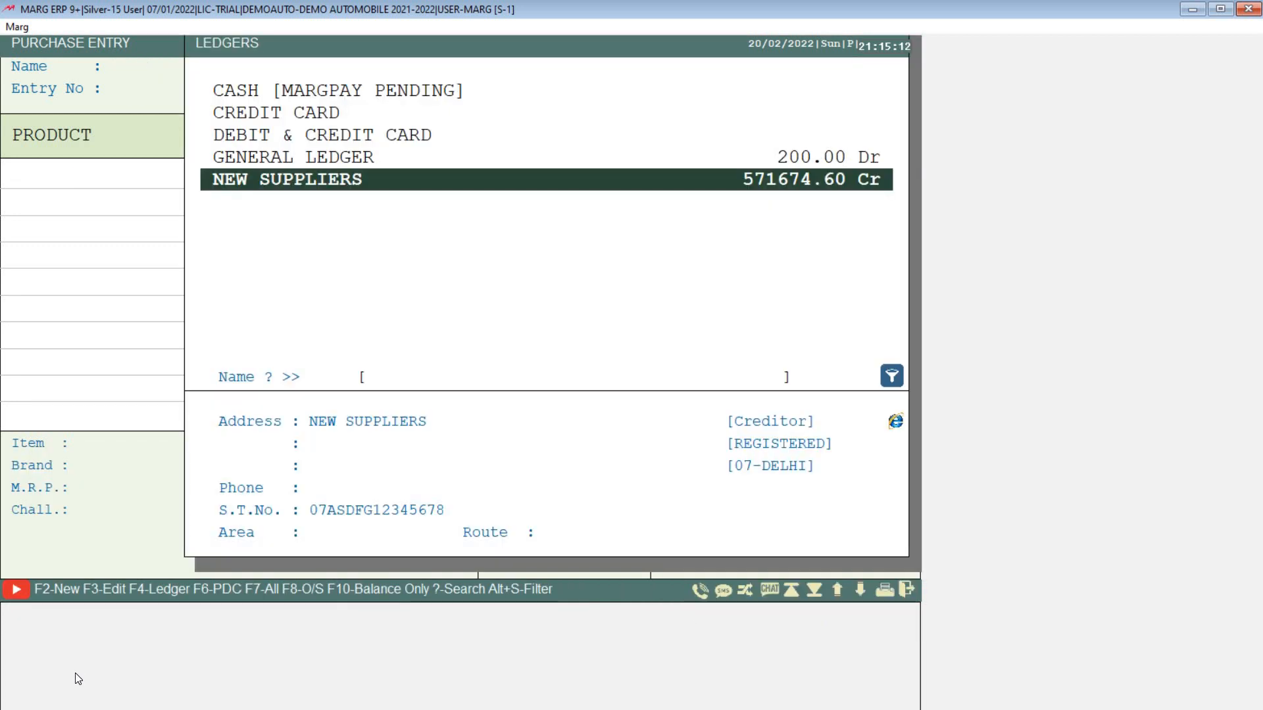
key("Escape")
key("Escape")
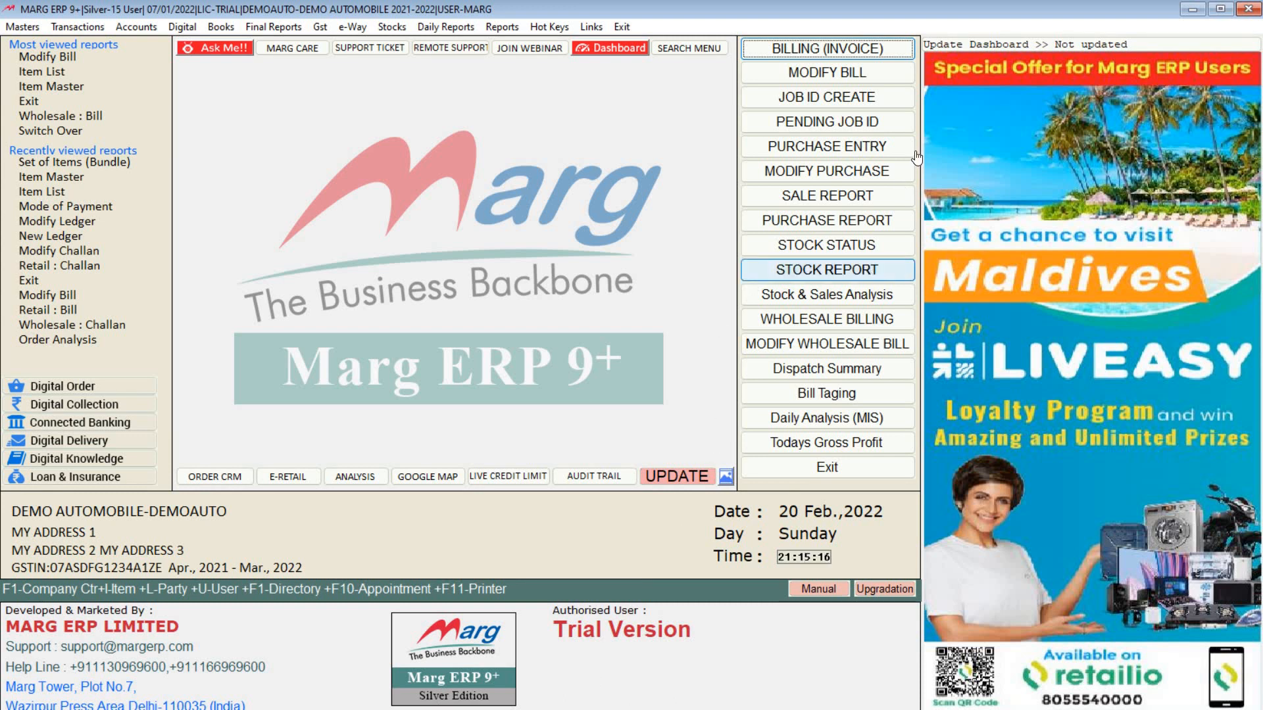
Step: Reopen the saved 613.60 NEW SUPPLIERS purchase in Modify Purchase, then close it
left_click(832, 173)
key("Return")
key("Return")
key("Return")
key("Return")
key("Return")
key("Return")
key("Return")
key("Return")
key("Return")
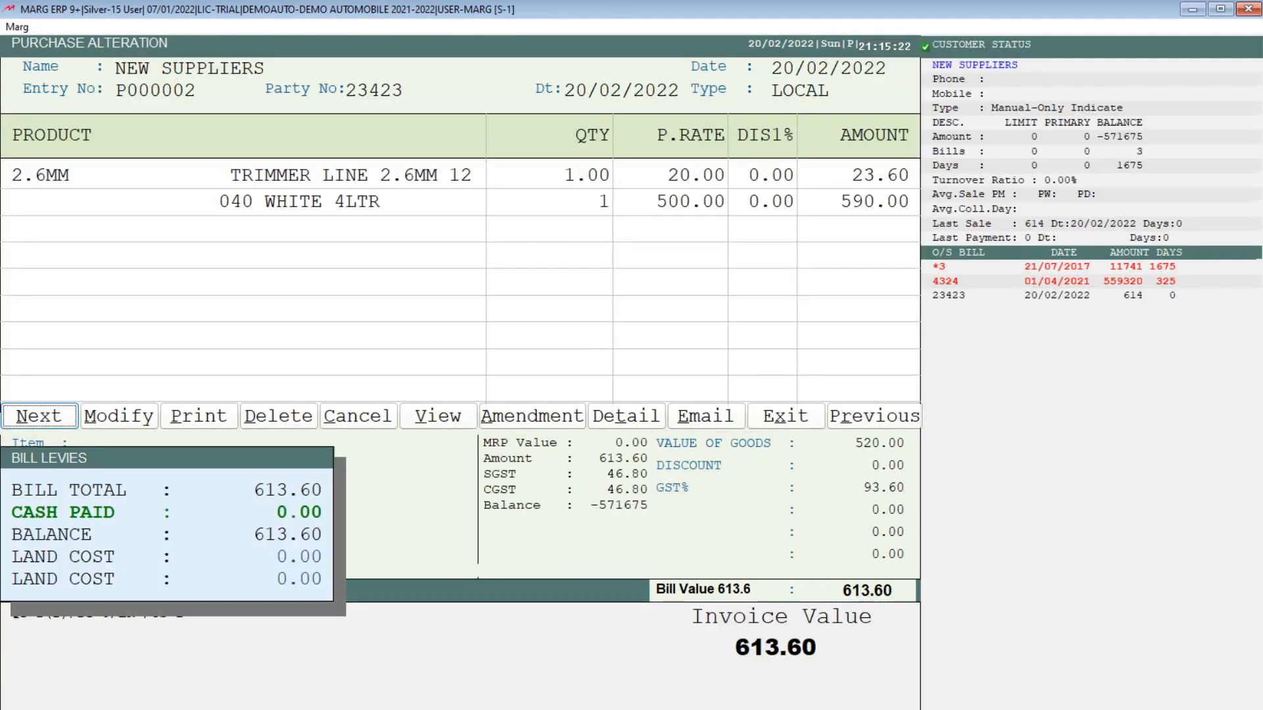
key("Return")
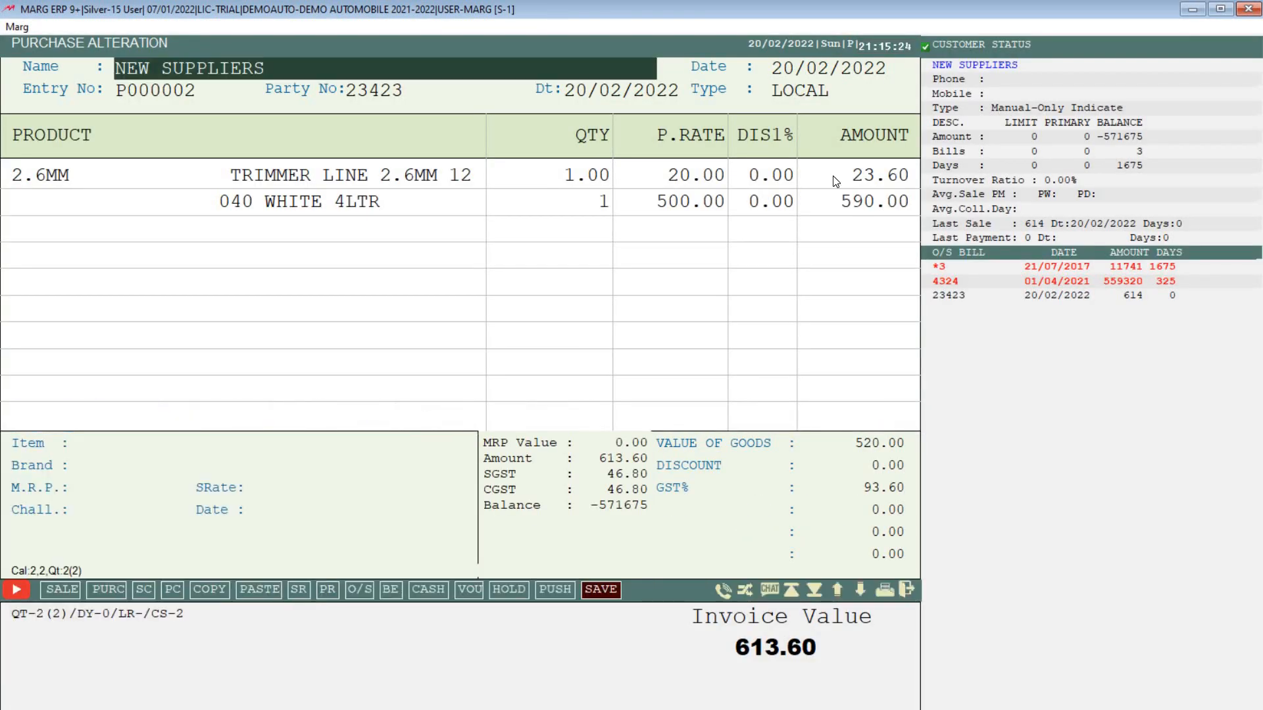
key("Escape")
key("Escape")
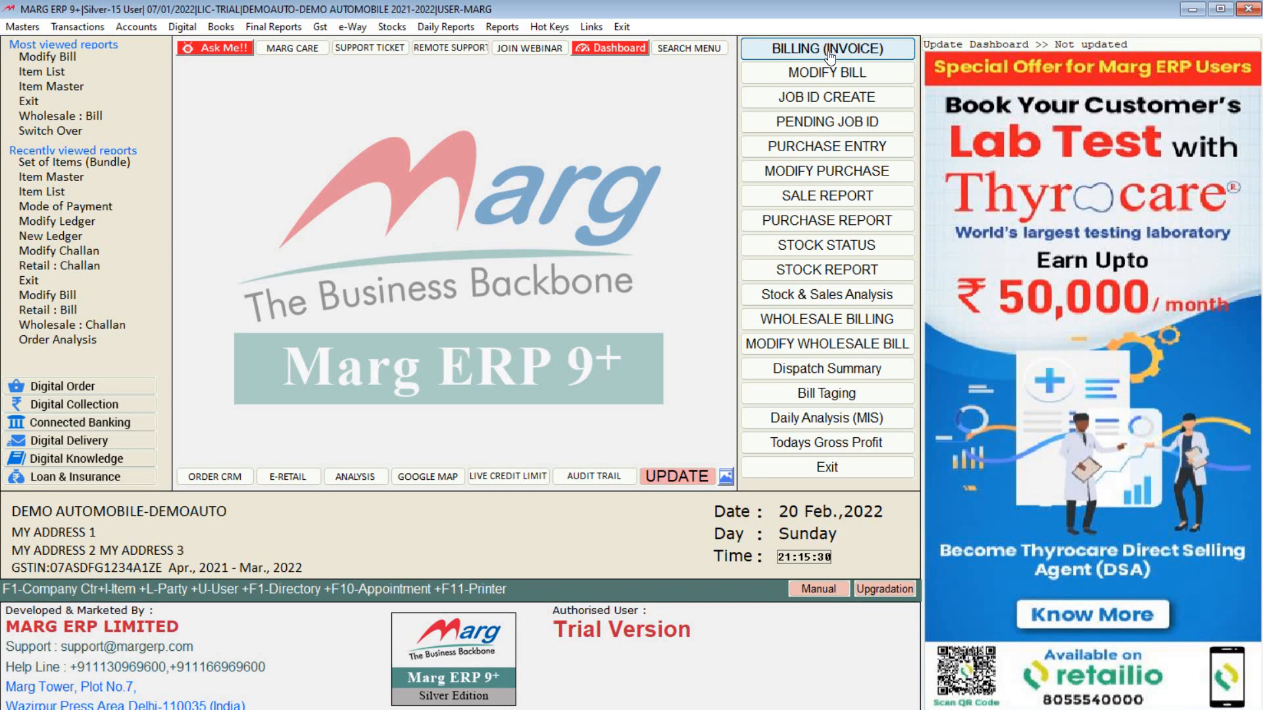
Step: Bill one TRIMMER LINE 2.6MM 12M at M.R.P. 2333.00, then select 0.5 LTR ENGINE OIL
left_click(830, 57)
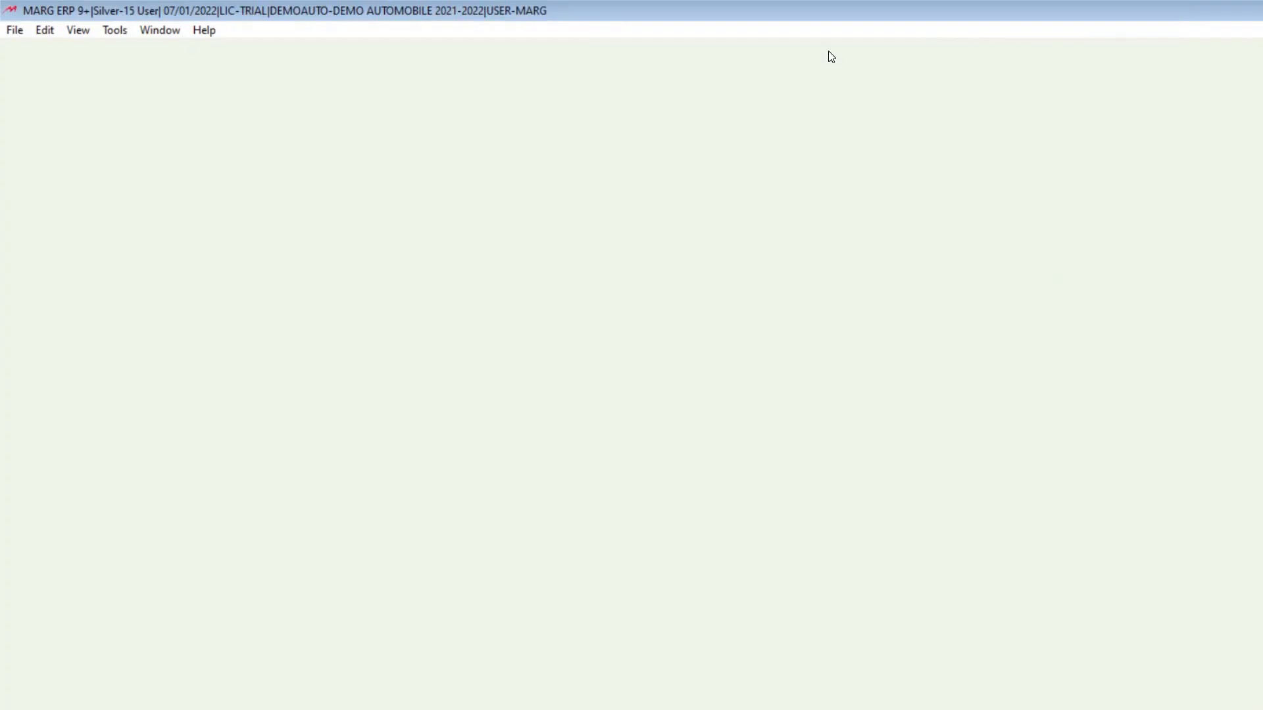
key("Return")
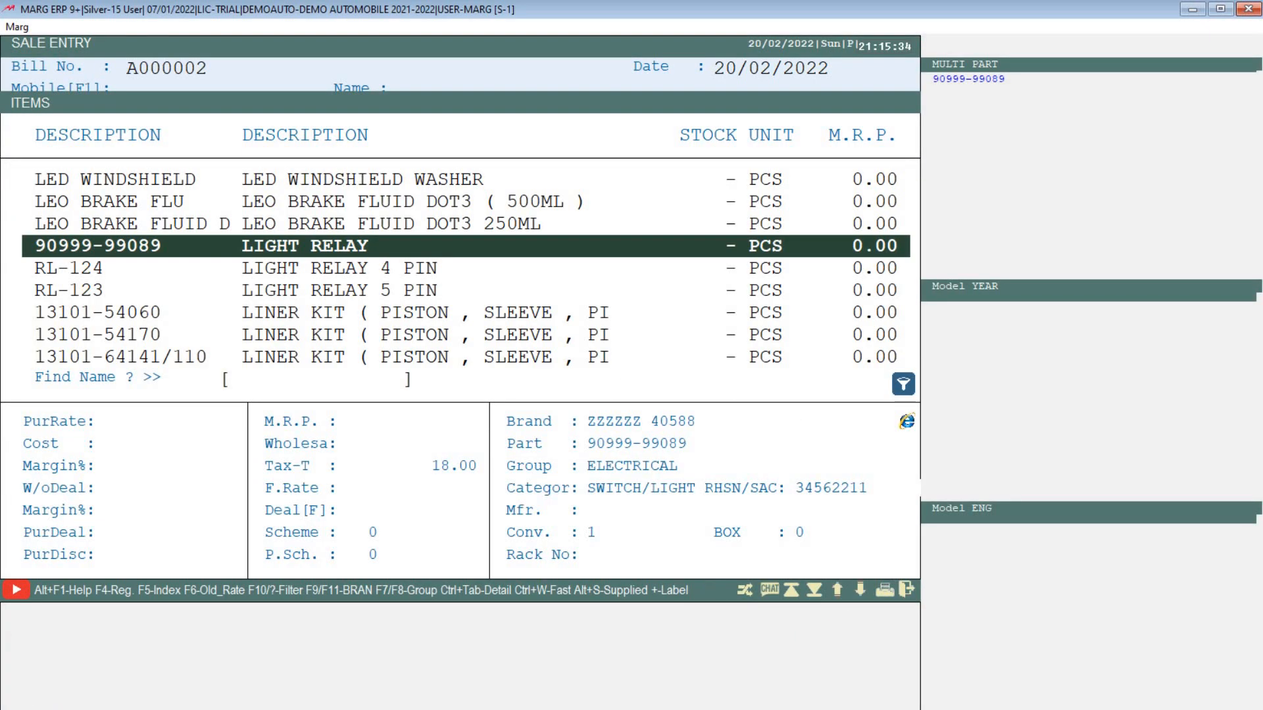
key("Home")
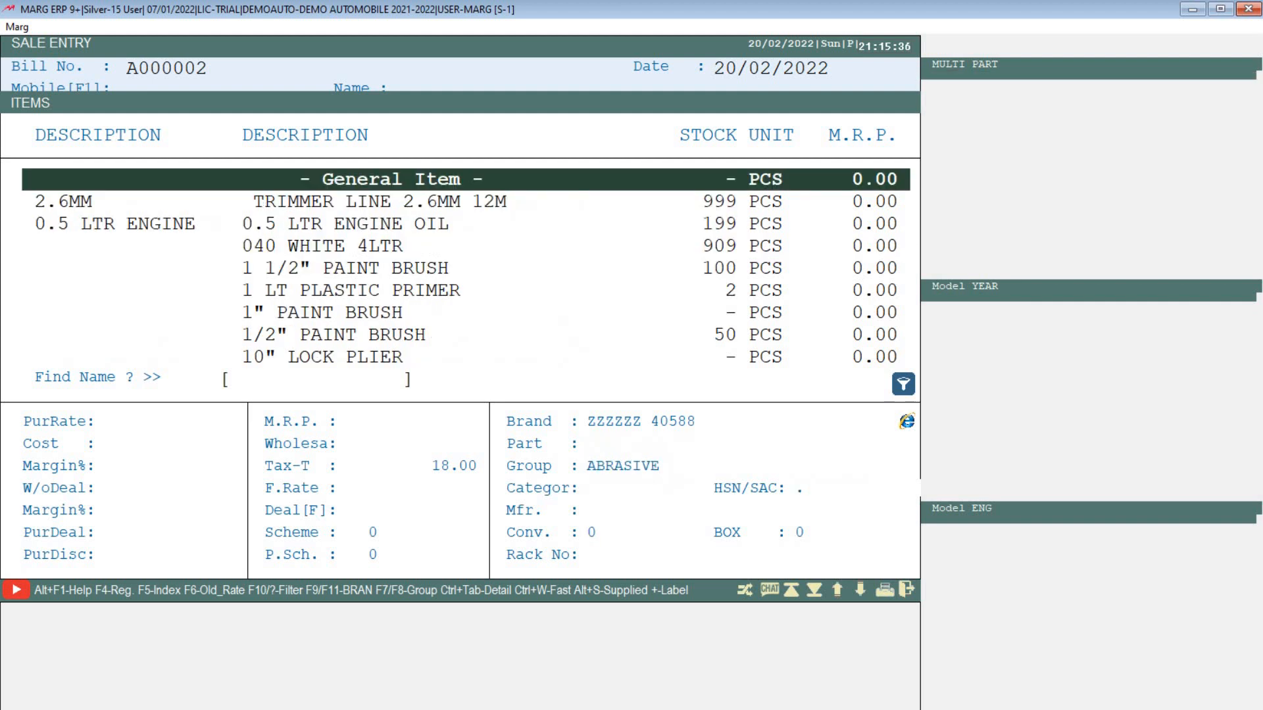
key("Down")
key("Return")
key("Return")
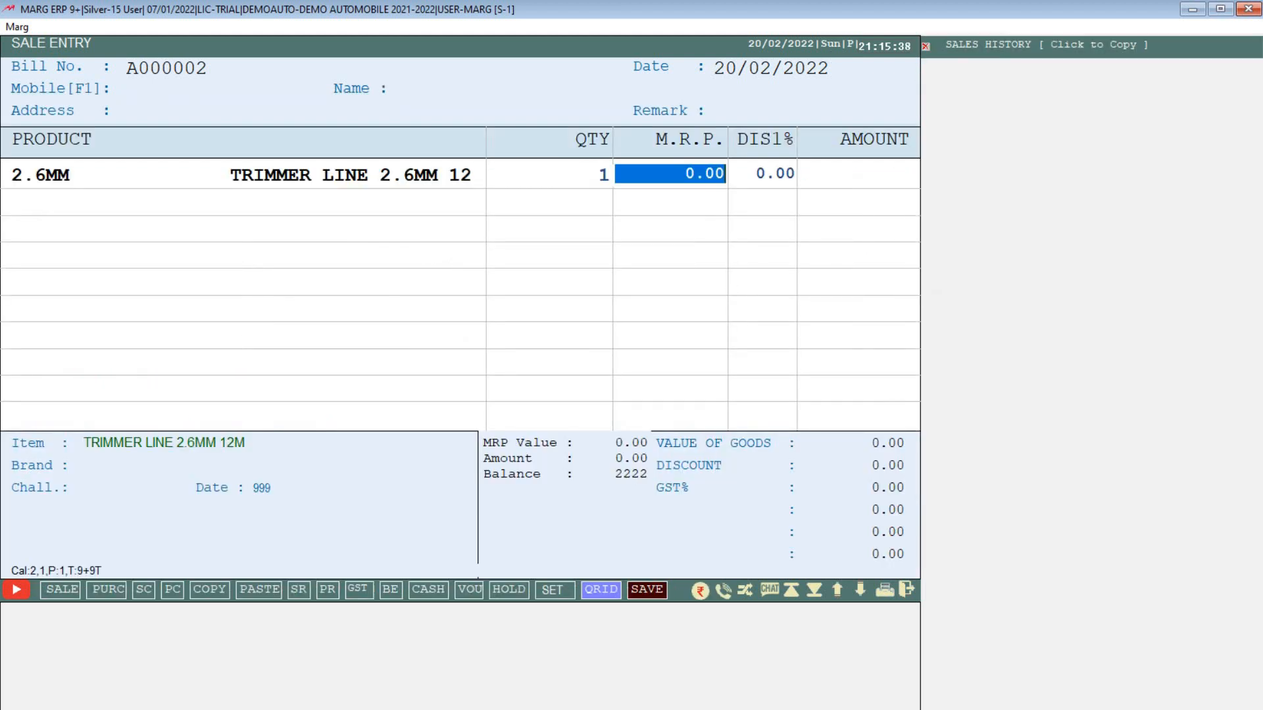
type("2333.")
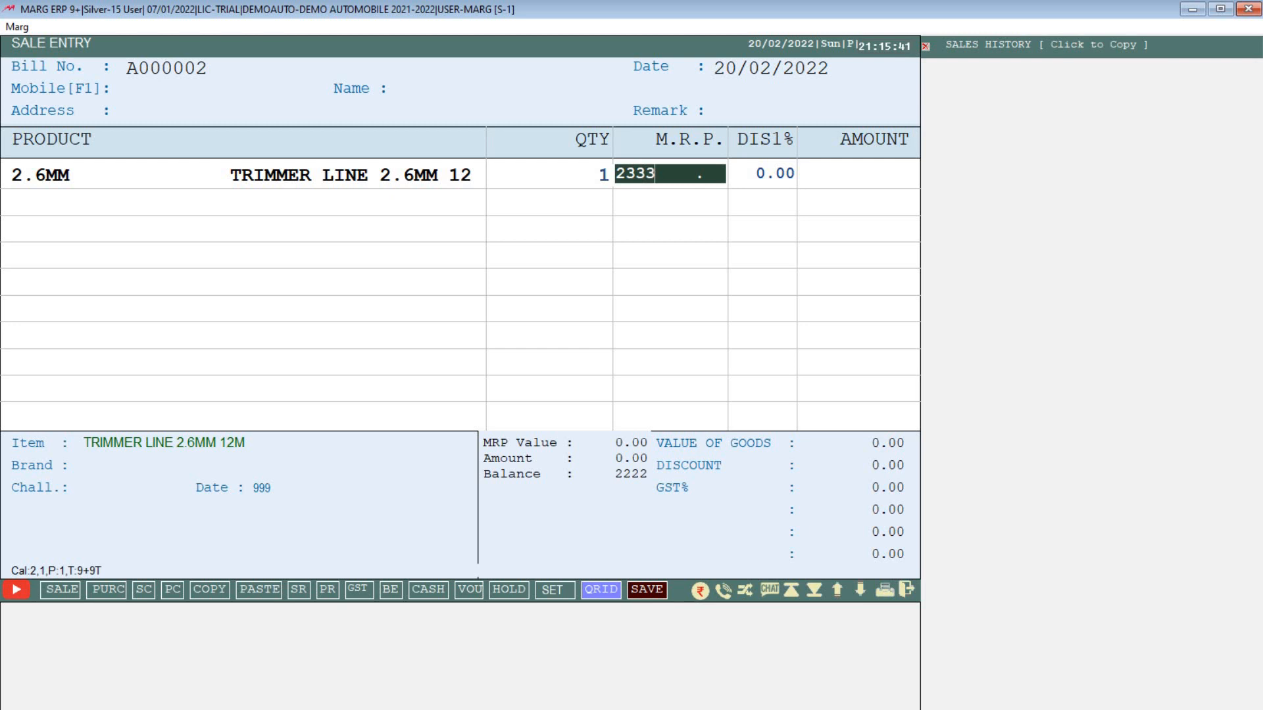
key("Return")
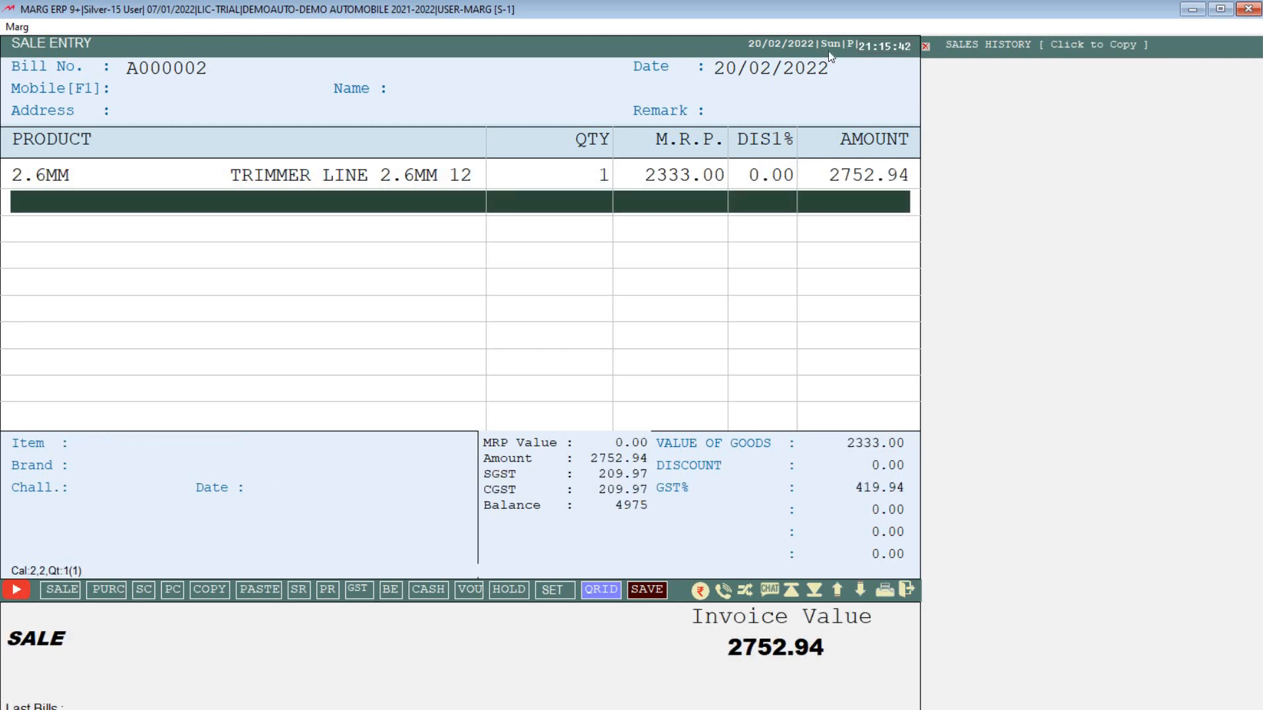
key("Return")
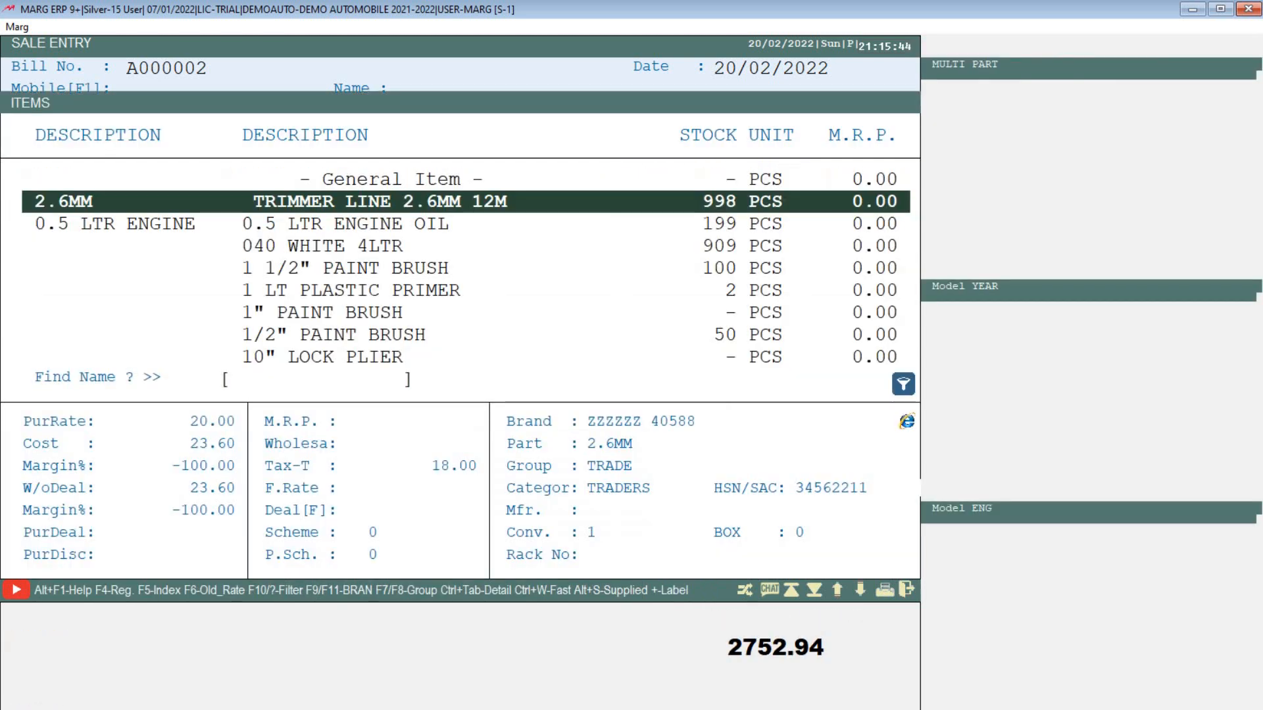
key("Down")
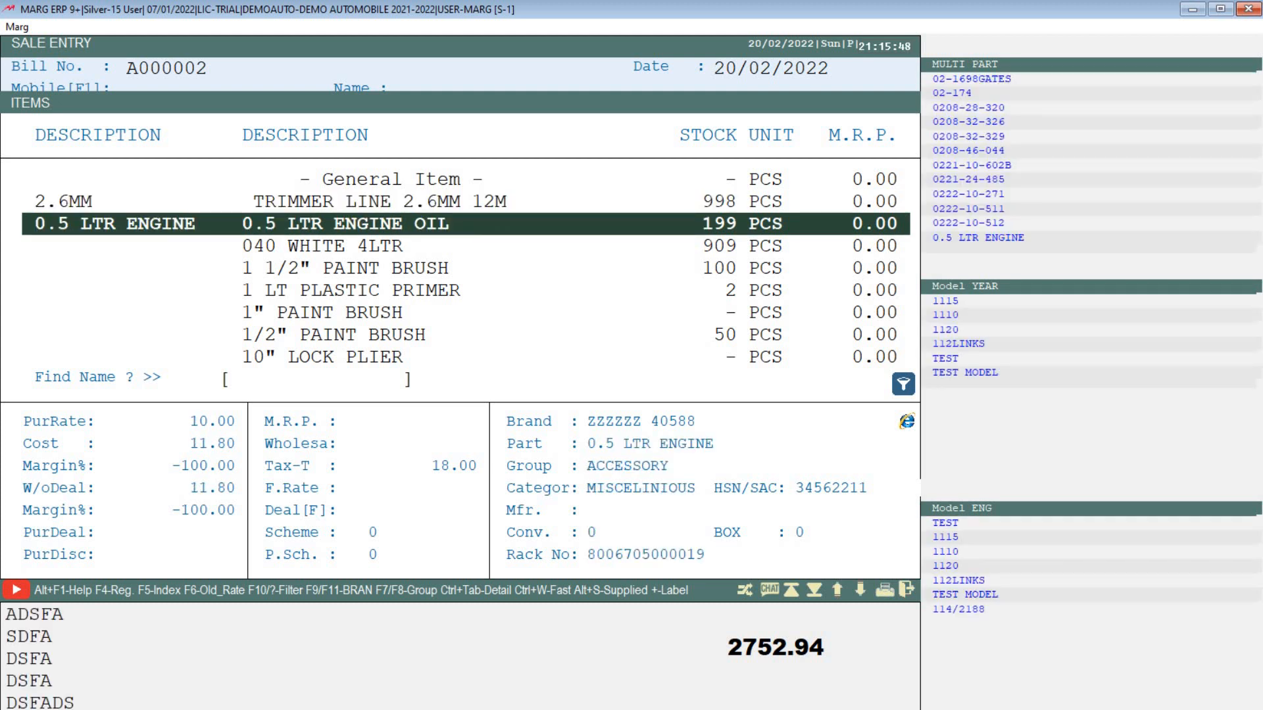
Step: Edit the 0.5 LTR ENGINE OIL product: M.R.P. 3000, wholesale rate 2500, item discount 10
key("F3")
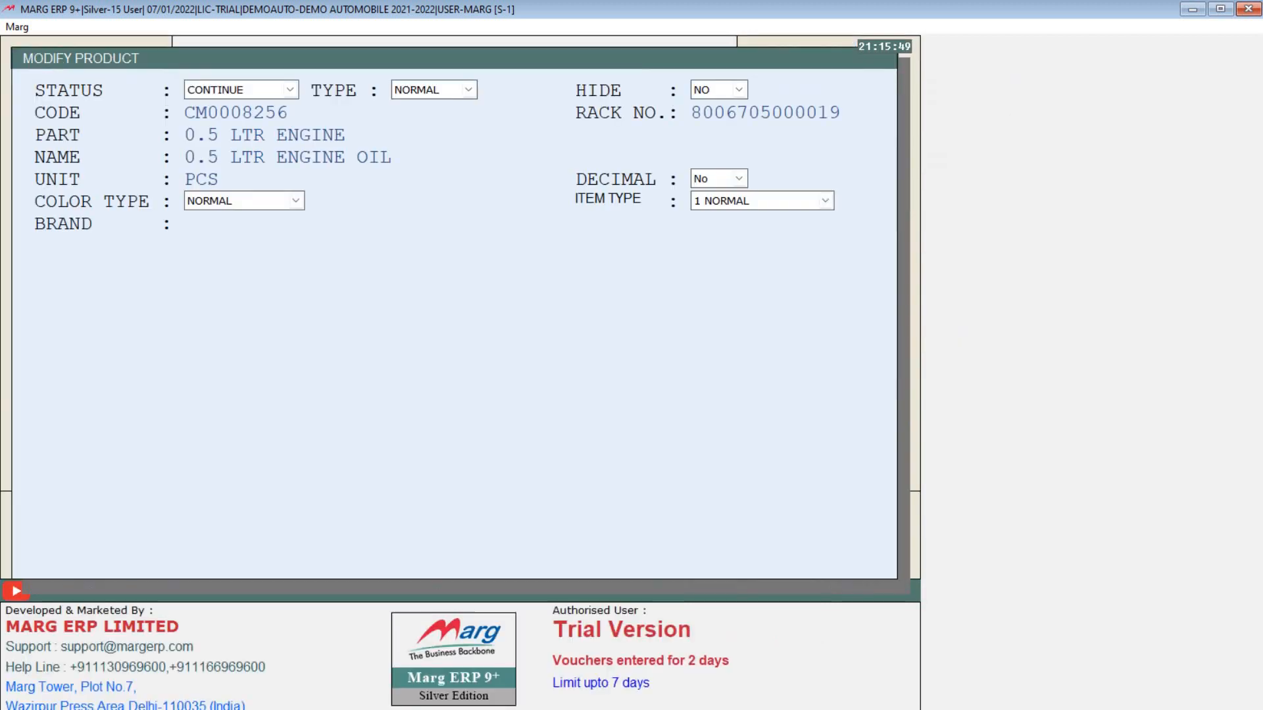
key("Return")
key("Return")
key("Return")
key("Return")
key("Return")
key("Return")
key("Return")
key("Return")
key("Return")
key("Return")
key("Return")
key("Return")
key("Return")
key("Return")
key("Return")
key("Return")
key("Up")
type("3000")
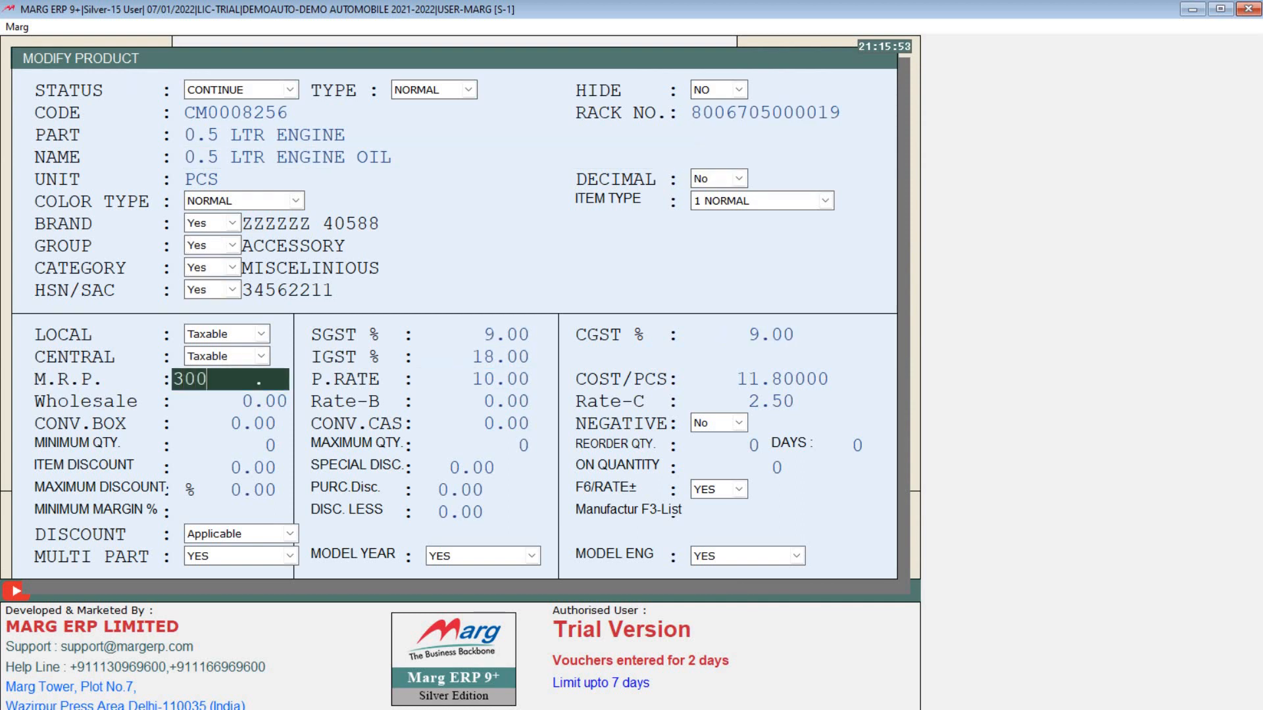
key("Return")
key("Return")
key("Return")
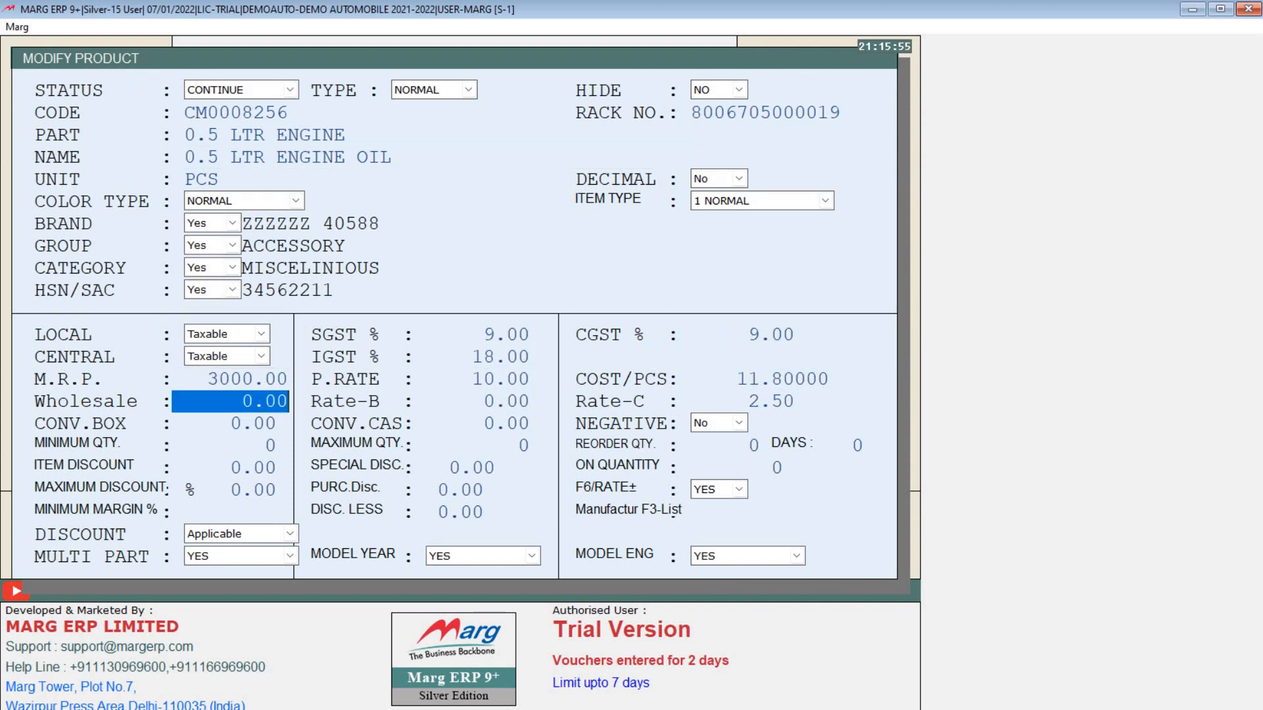
key("Return")
key("Return")
key("Return")
key("Return")
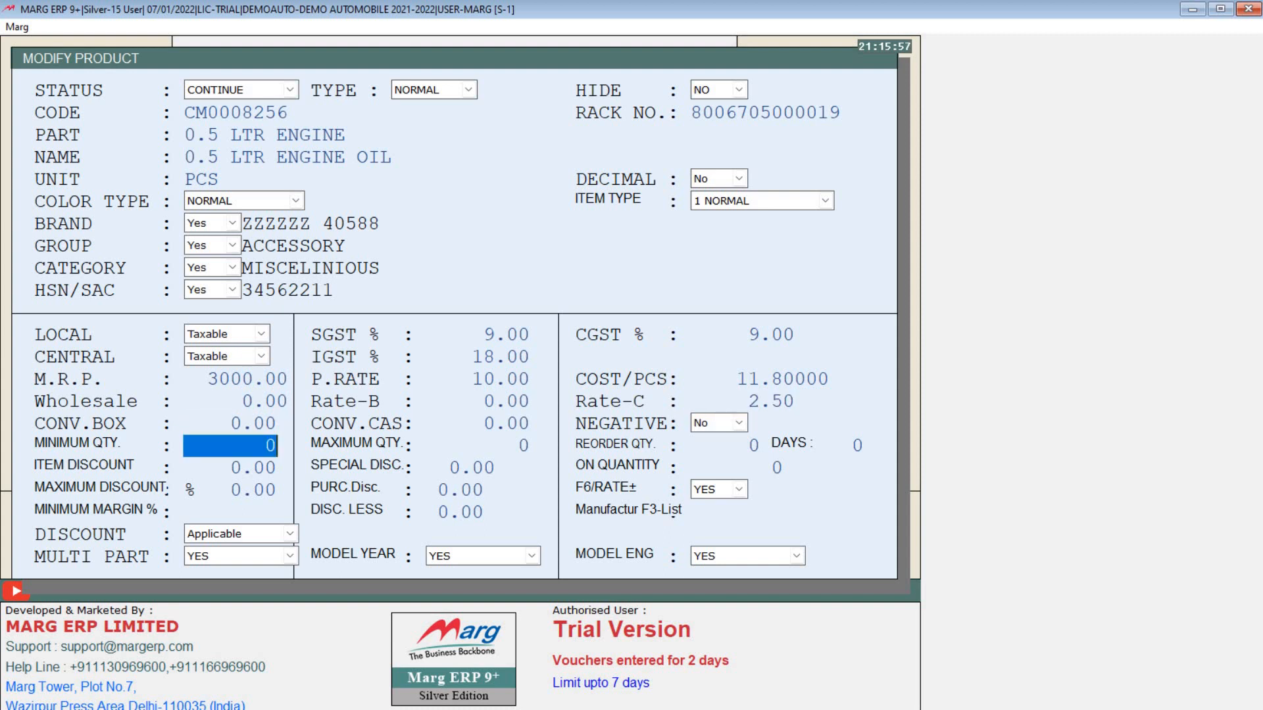
key("Up")
key("Up")
key("Up")
key("Up")
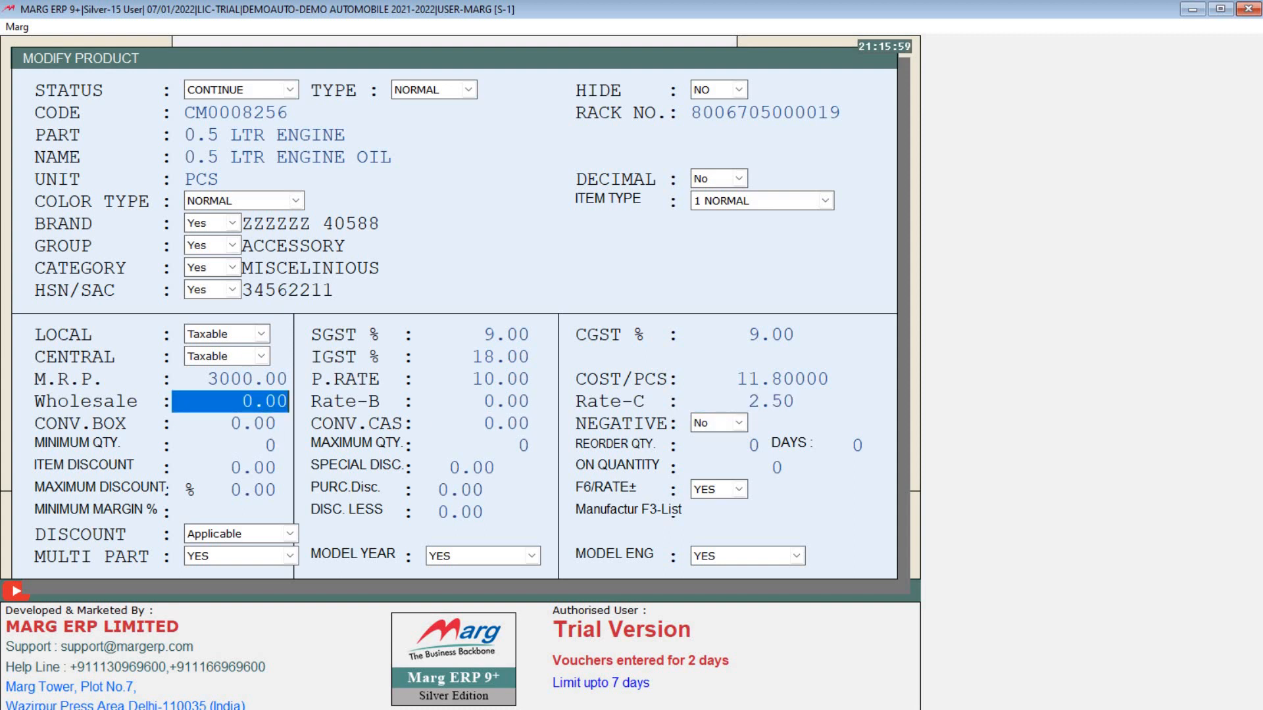
type("2500")
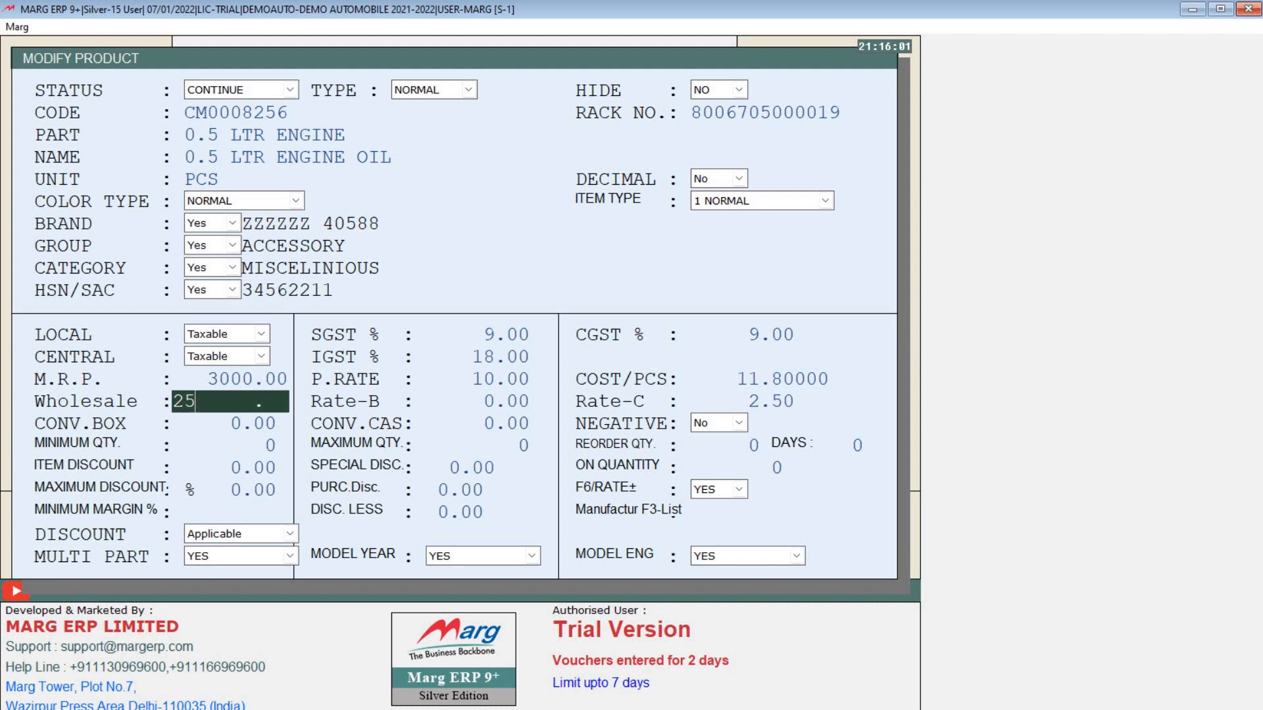
key("Return")
key("Return")
key("Return")
key("Return")
key("Return")
key("Return")
key("Return")
key("Return")
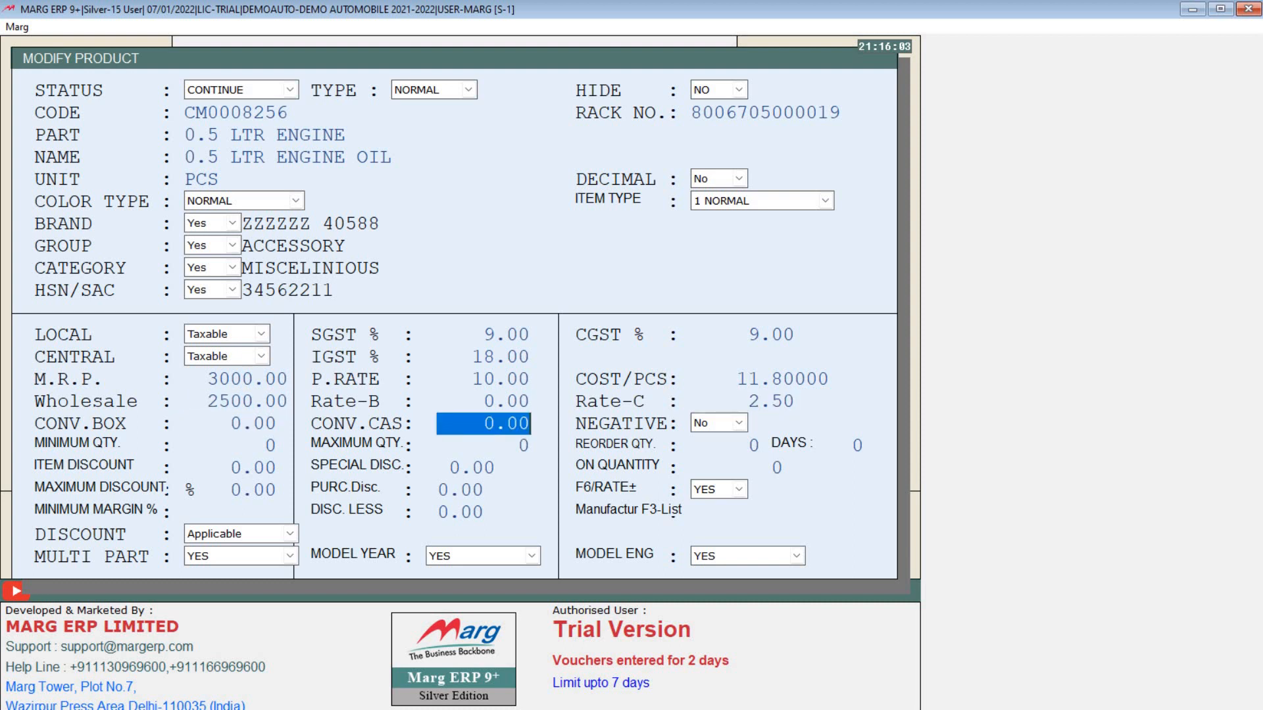
key("Return")
key("Return")
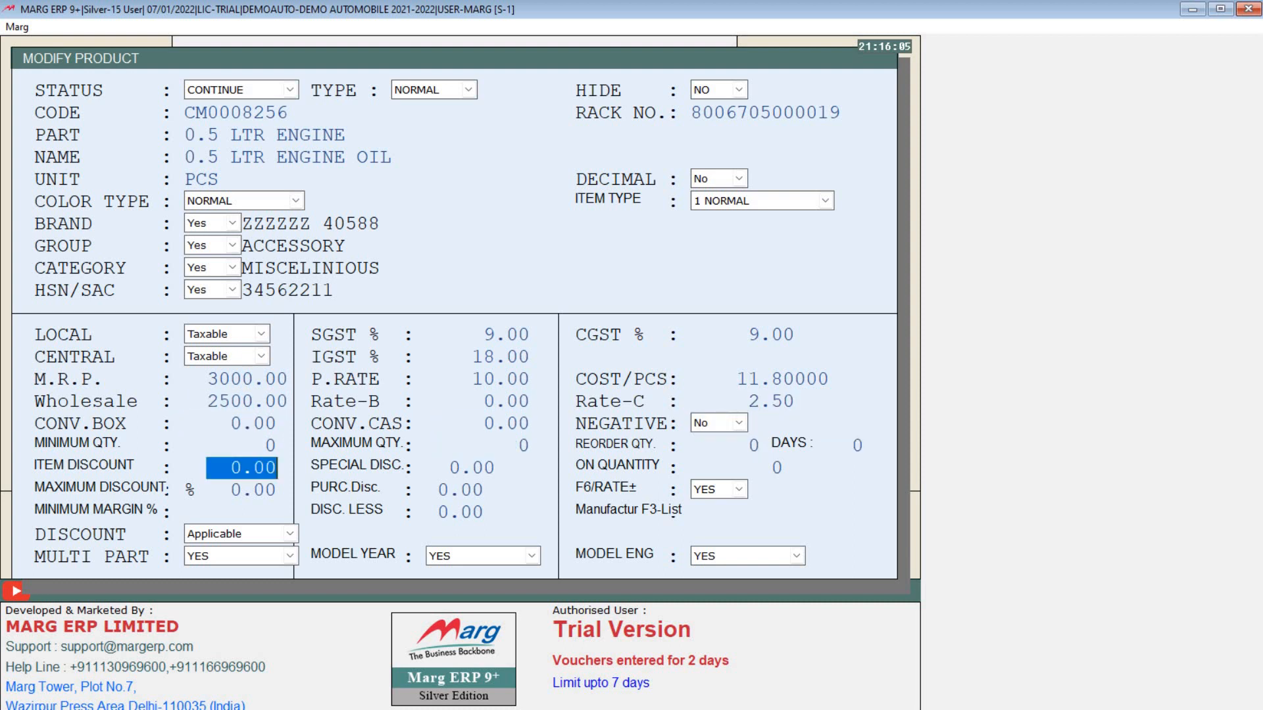
type("10")
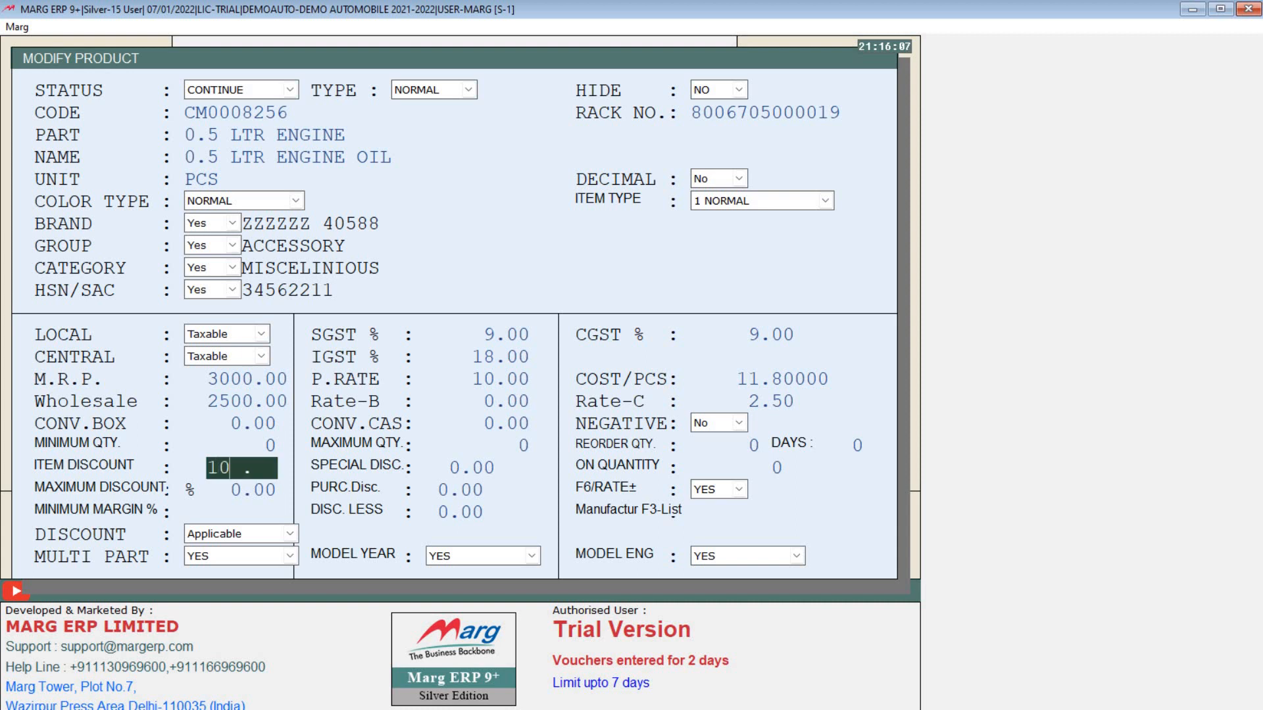
key("Return")
key("Return")
key("Return")
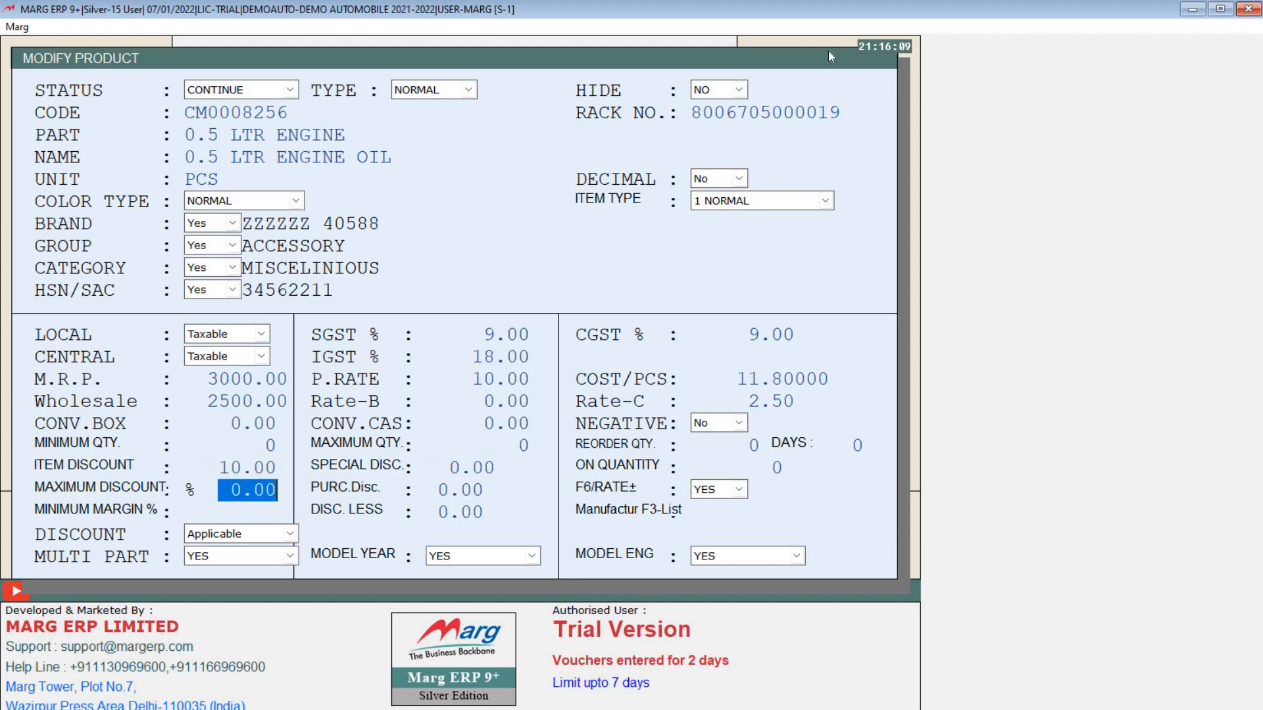
key("Return")
key("Return")
key("Return")
key("Return")
key("Return")
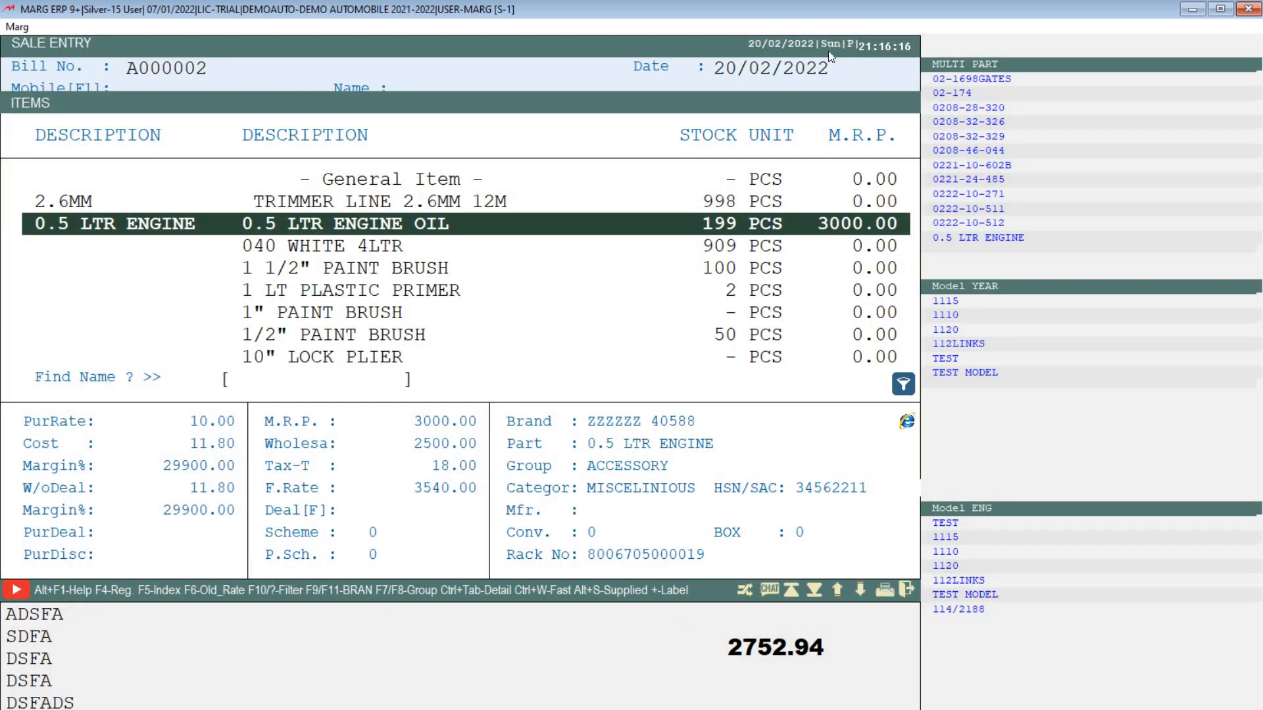
Step: Add 0.5 LTR ENGINE OIL at 10% discount and enter the customer's mobile number
key("Return")
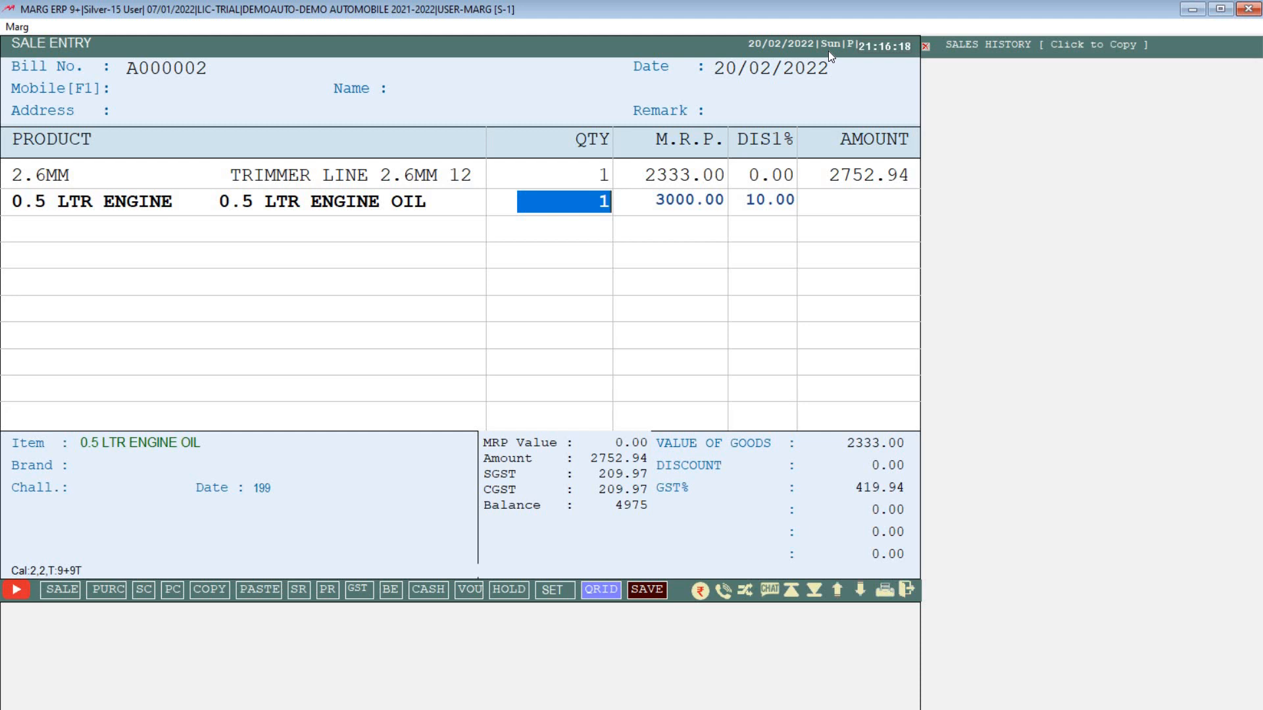
key("Return")
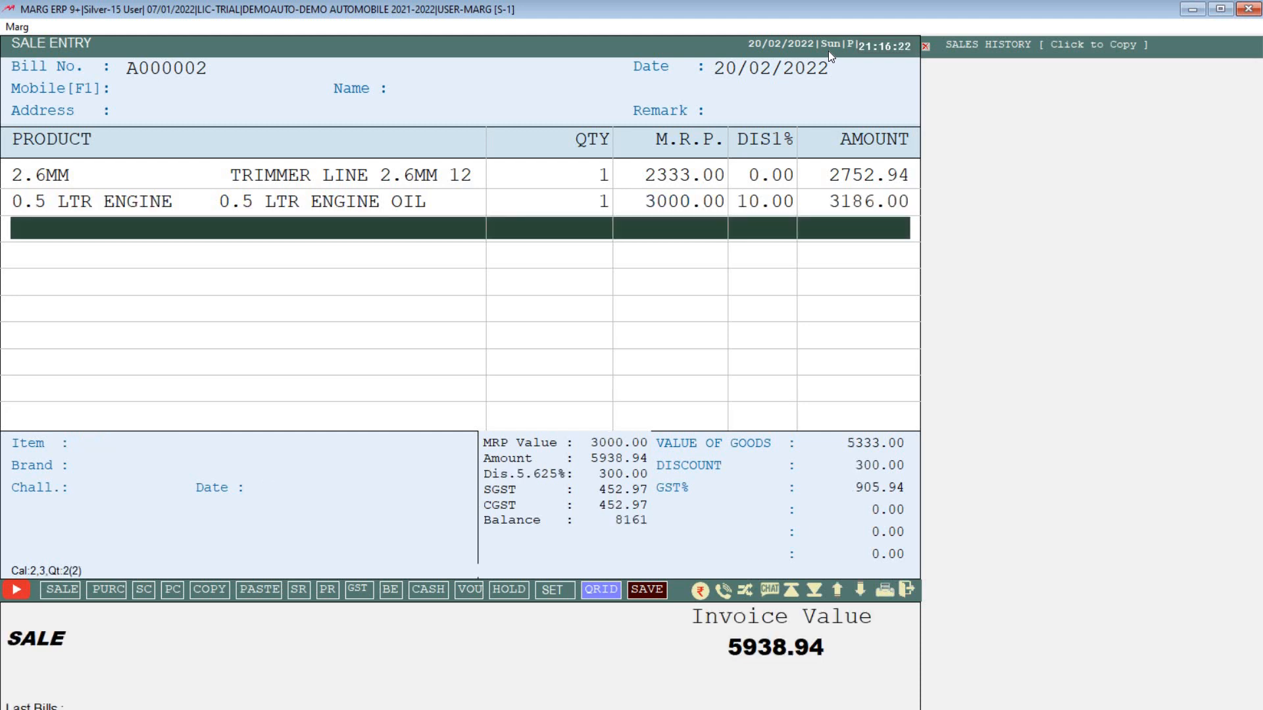
key("F1")
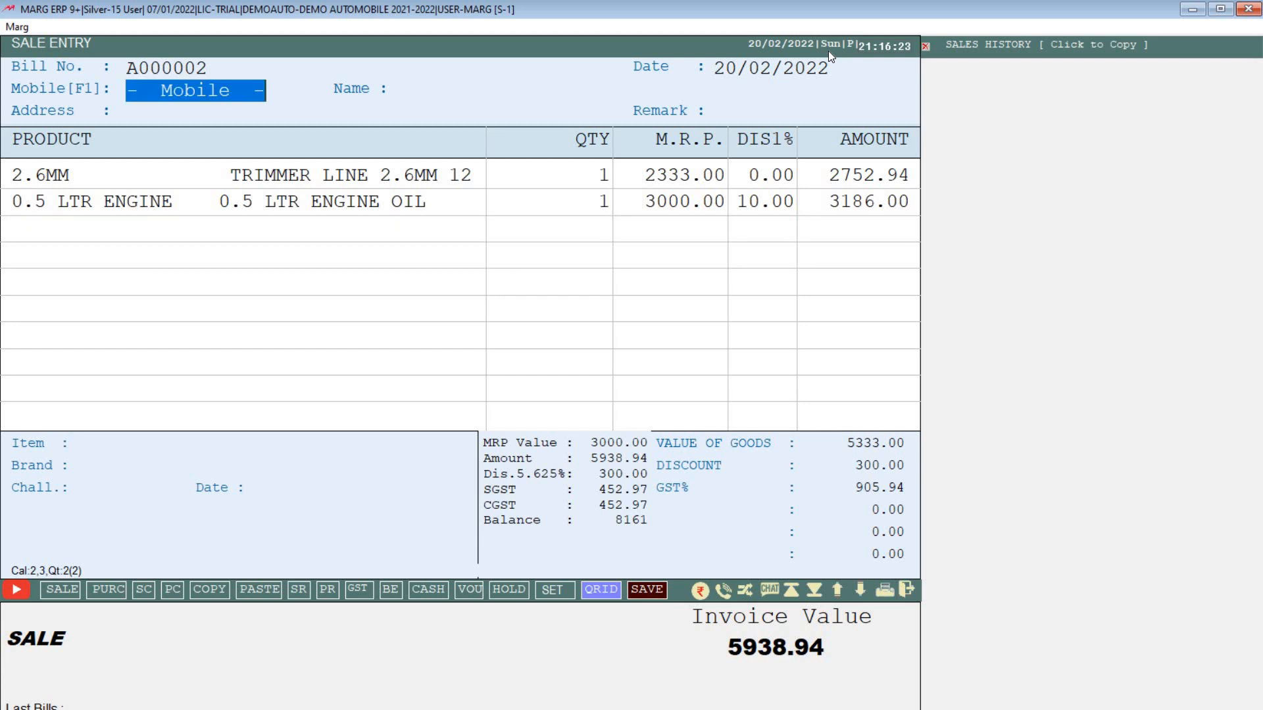
type("989898983")
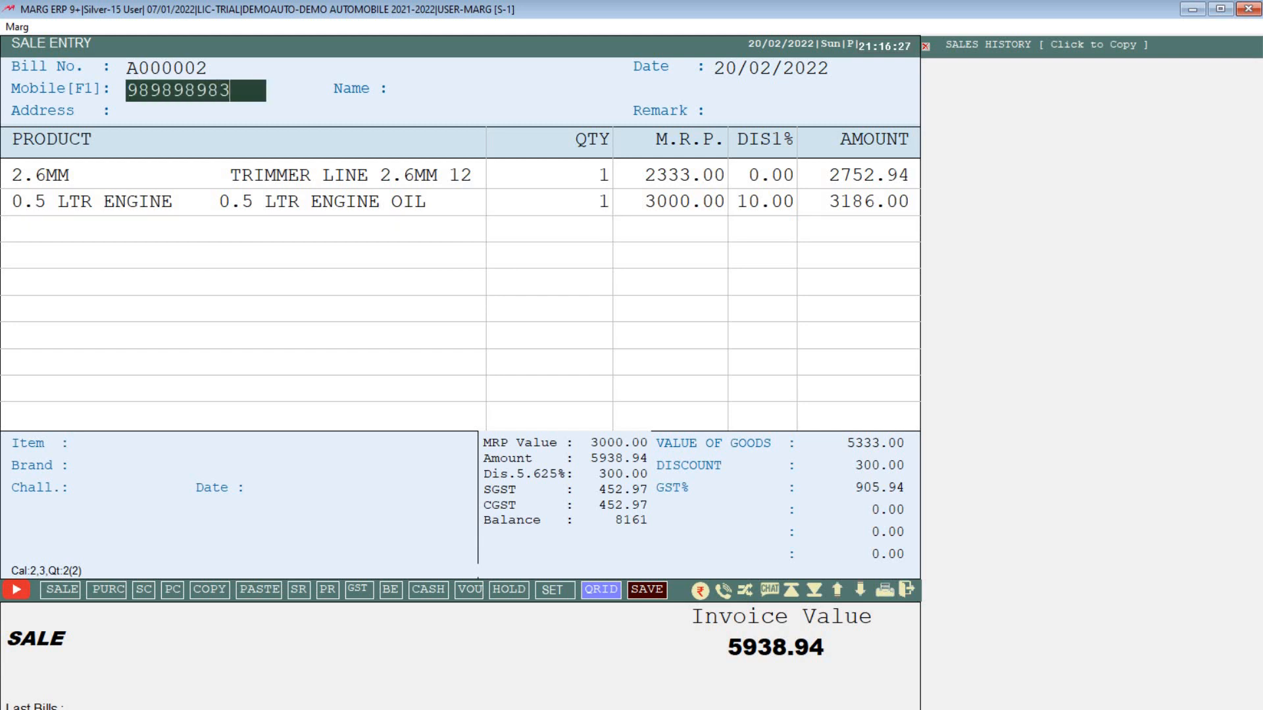
key("Return")
key("Left")
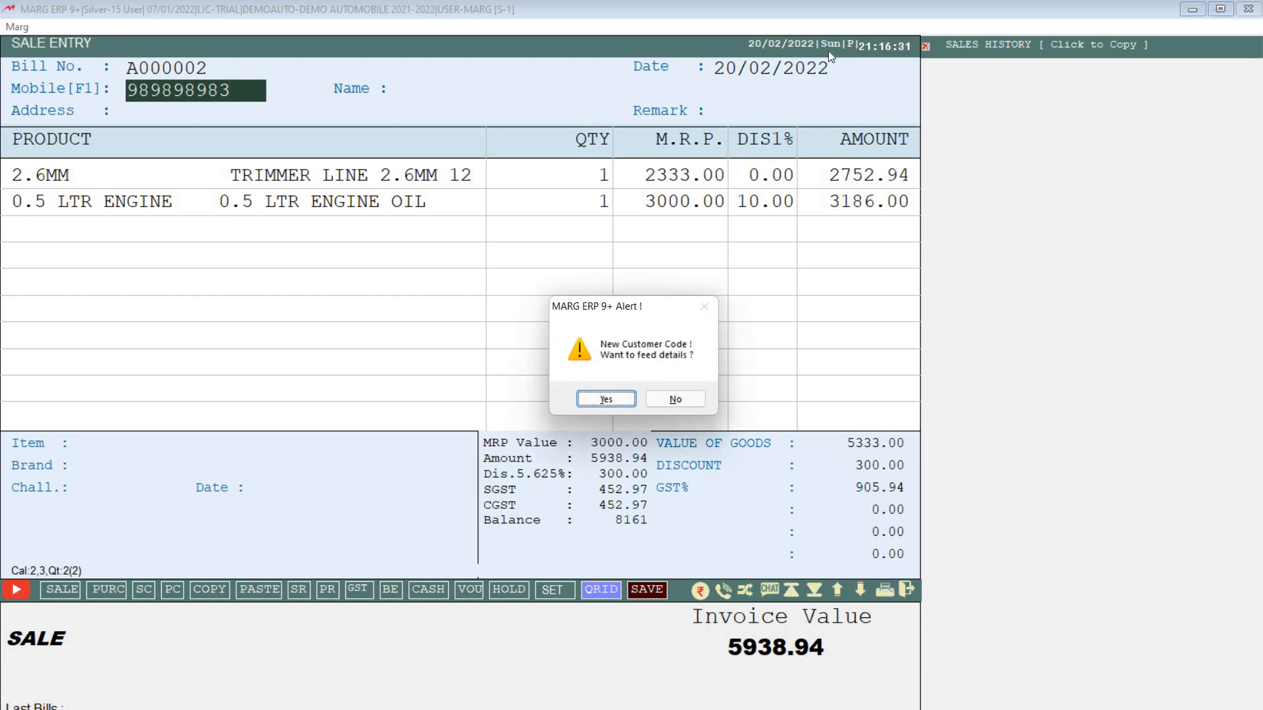
Step: Create a customer master record with the new customer's name and return to the bill
key("Return")
key("Return")
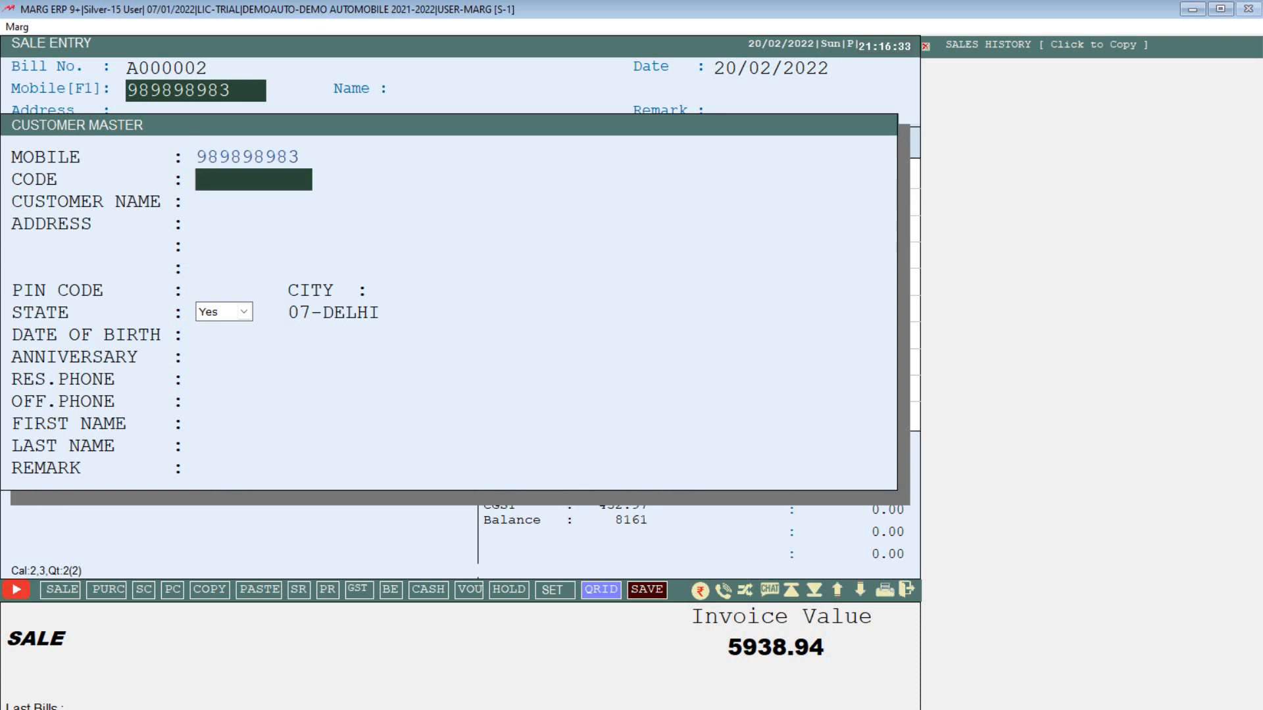
key("Return")
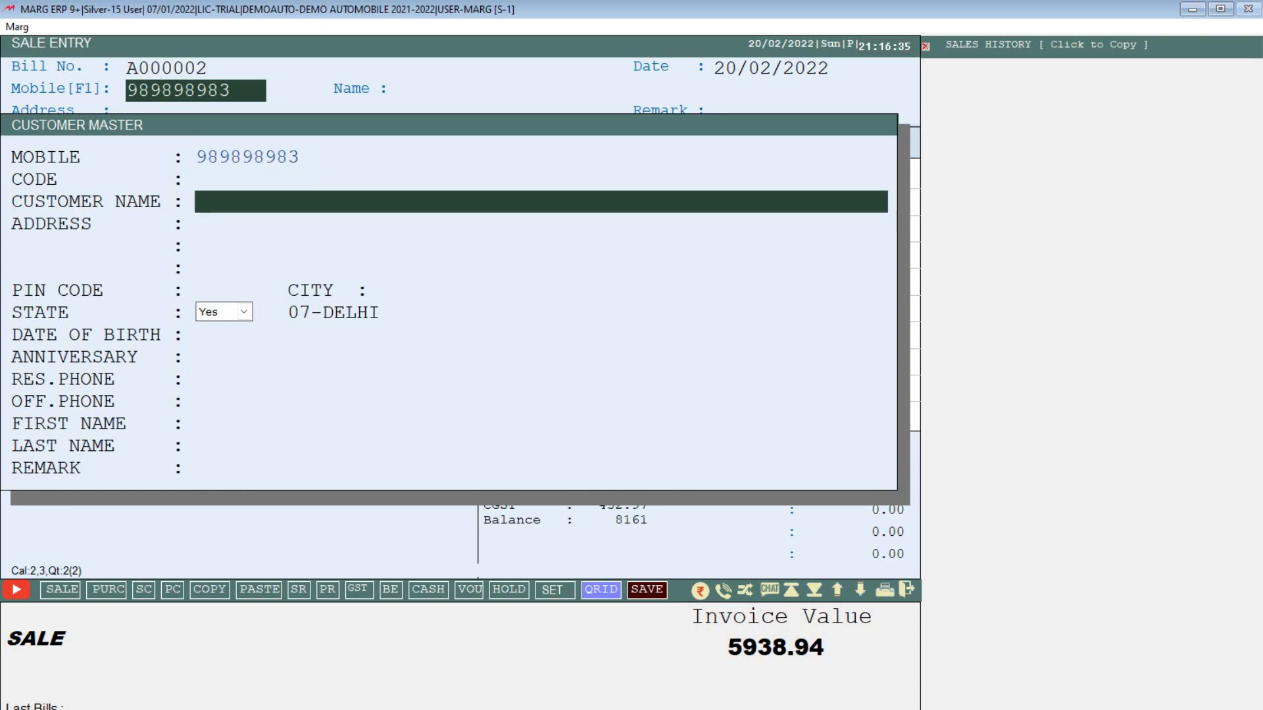
type("RAHUK")
key("BackSpace")
type("L")
key("Return")
key("Return")
key("Return")
key("Return")
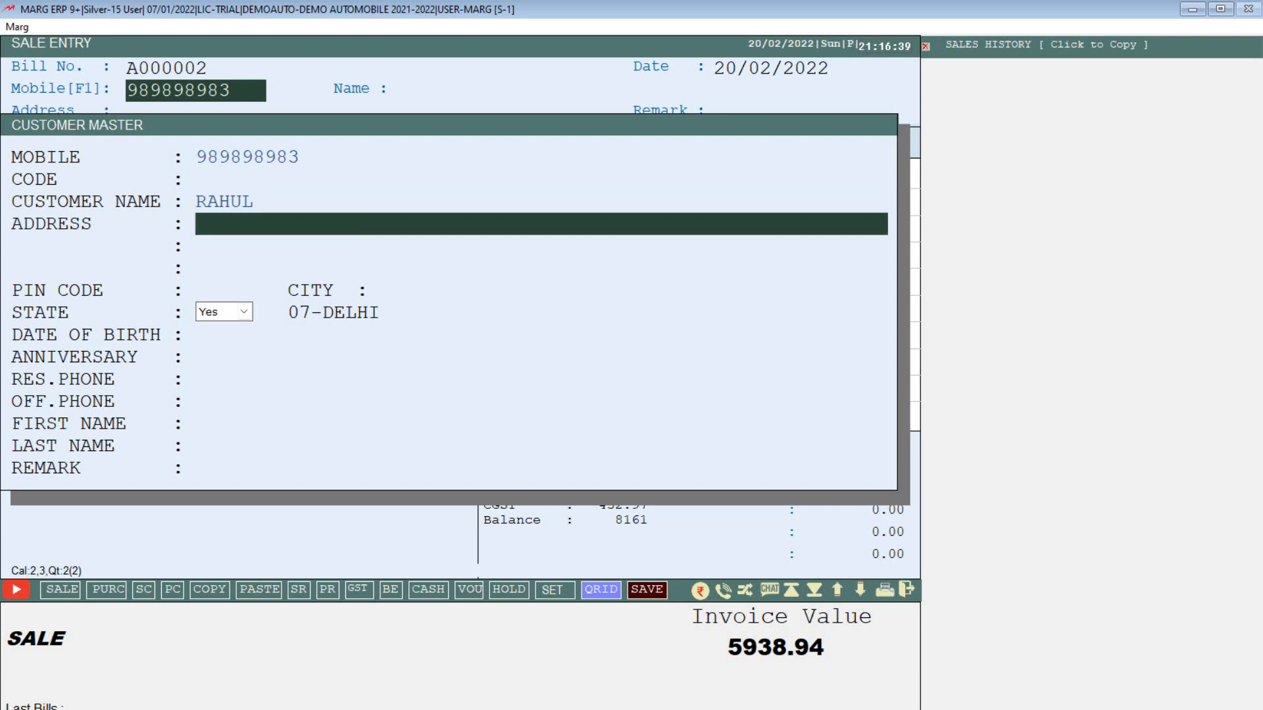
key("Return")
key("Return")
key("Return")
key("Return")
key("Return")
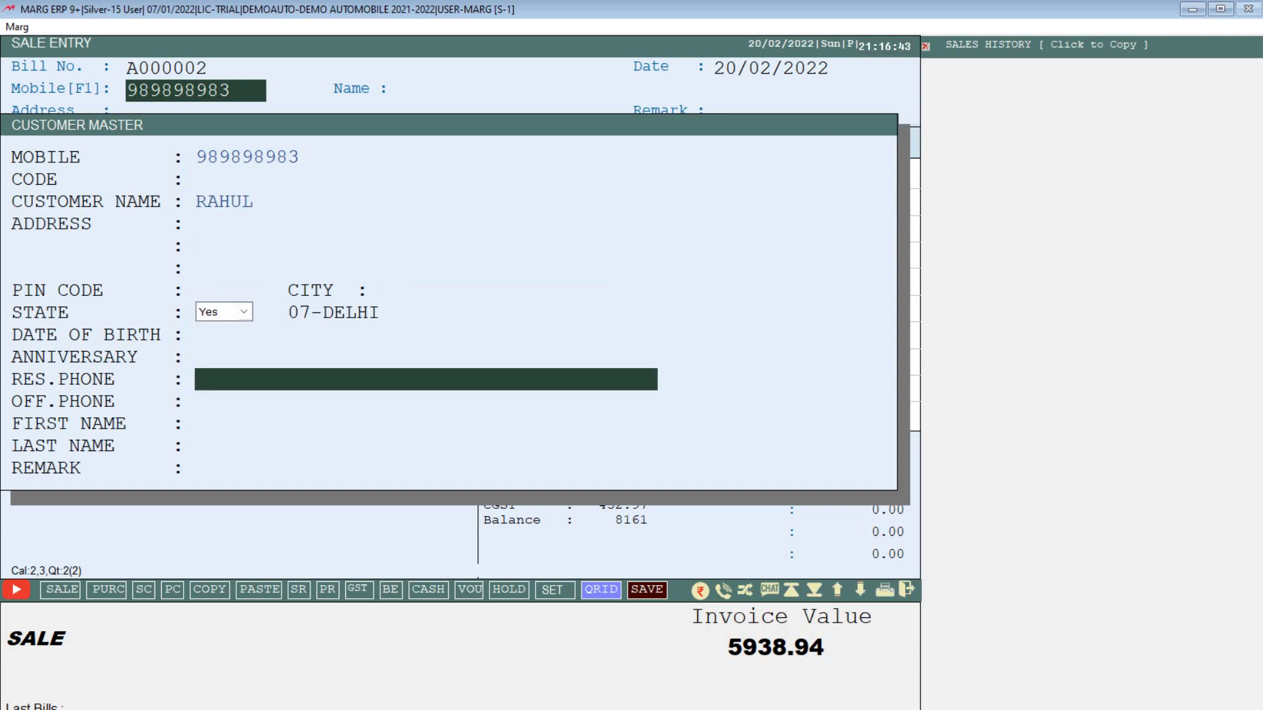
key("Return")
key("Return")
key("Return")
key("Return")
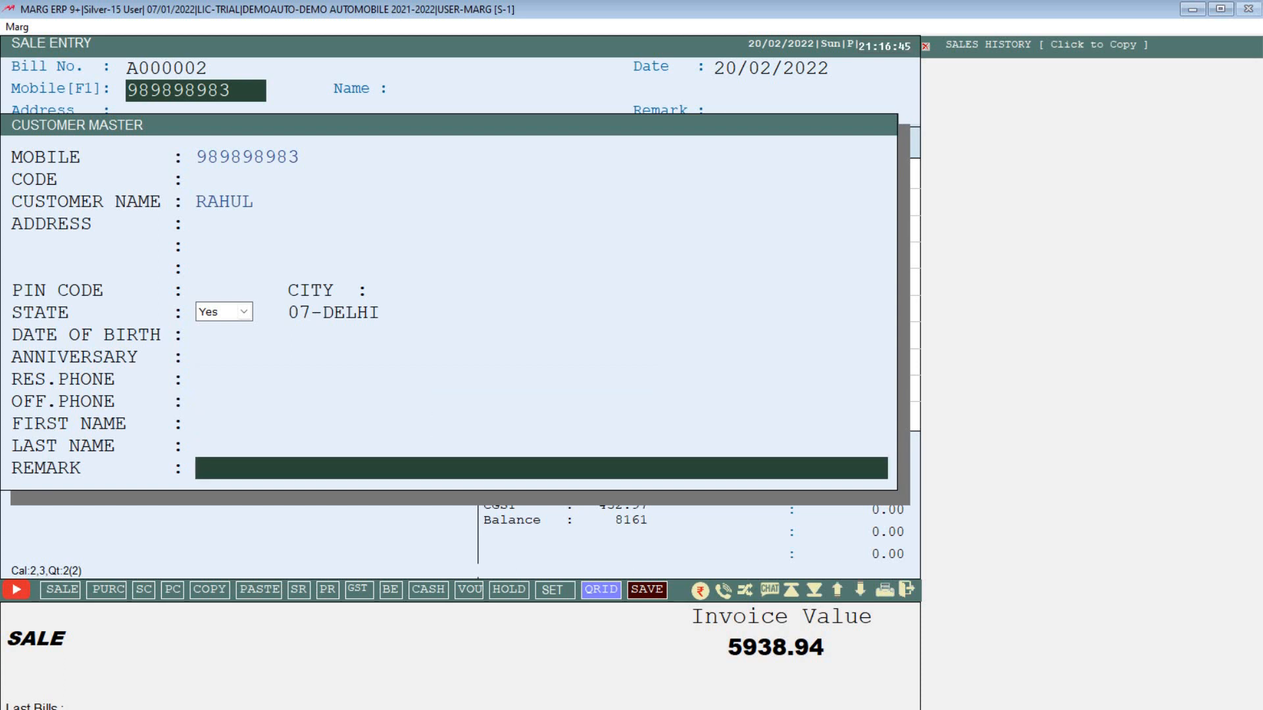
key("Return")
key("Return")
key("Return")
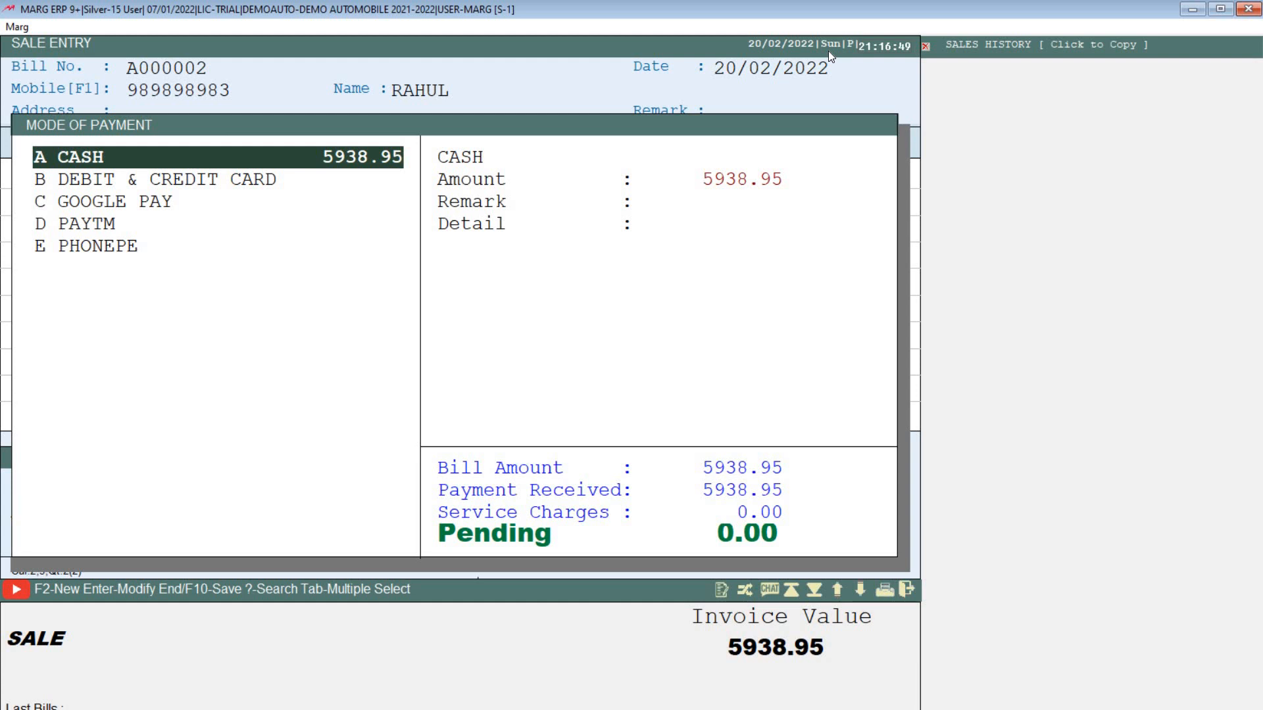
Step: Receive 6000.00 cash against the 5938.95 bill, leaving 61.05 refund, and save A000002
key("Down")
key("Down")
key("Down")
key("Down")
key("Up")
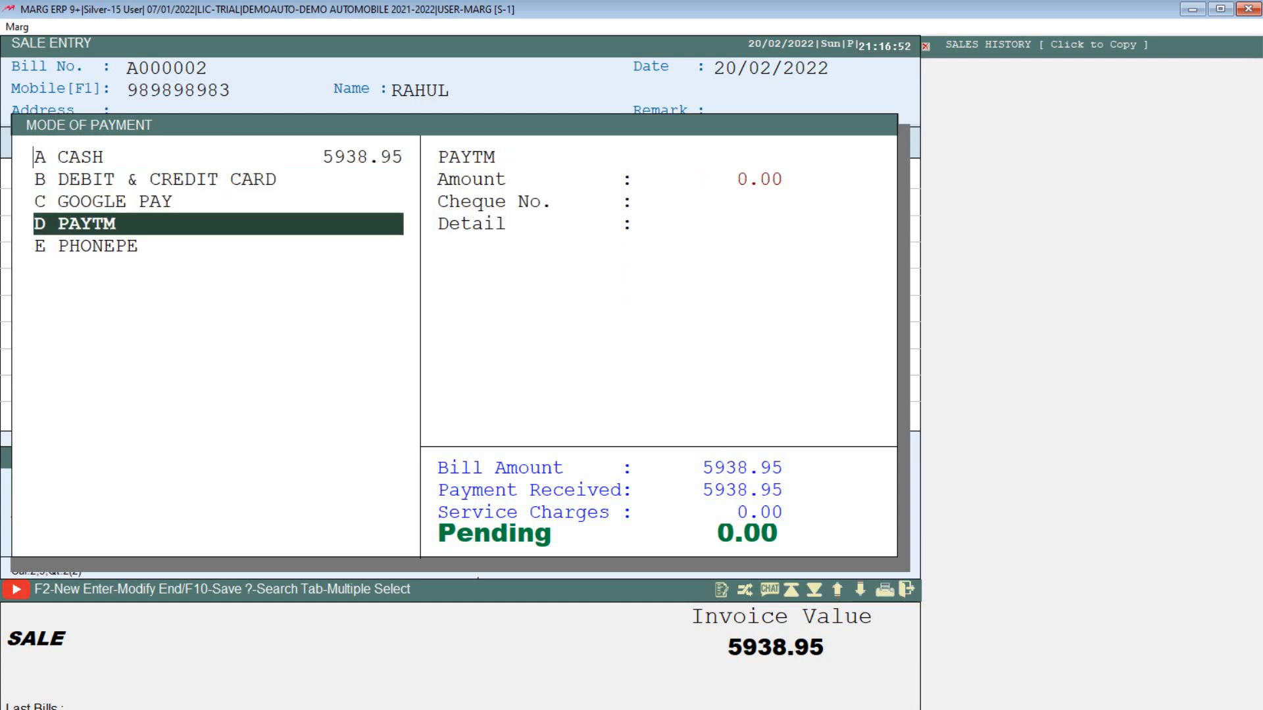
key("Up")
key("Up")
key("Up")
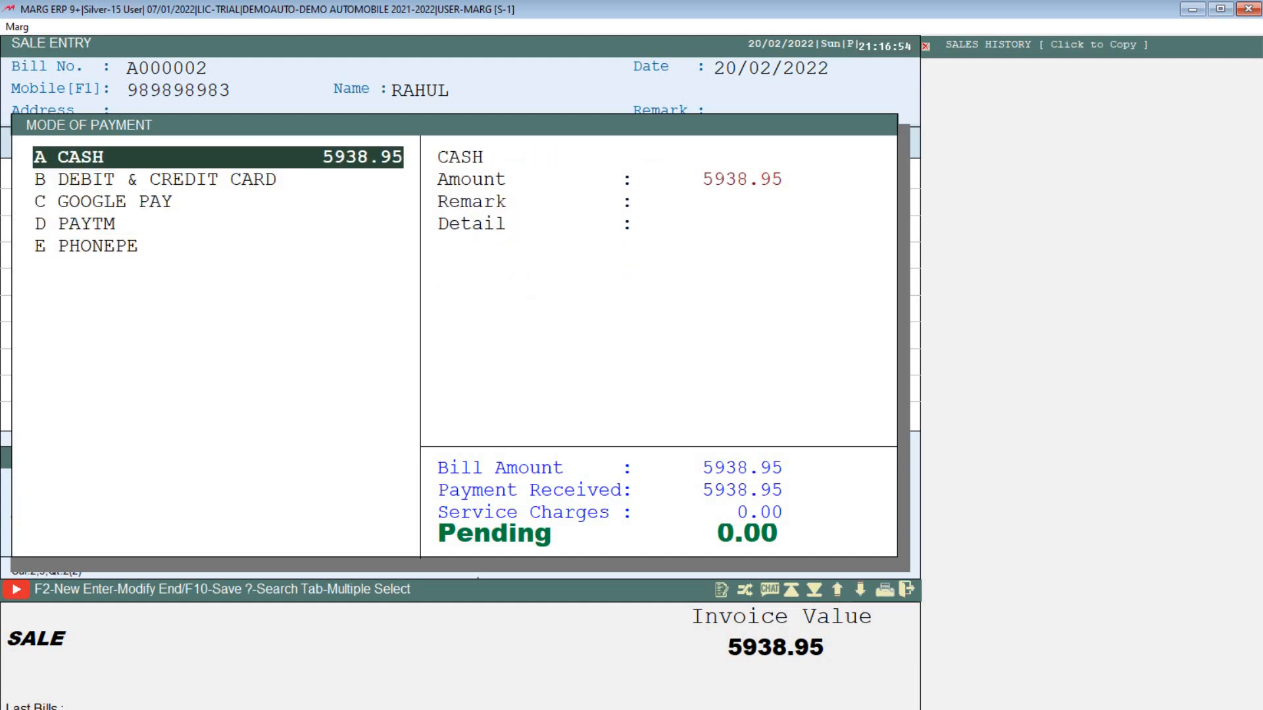
key("Return")
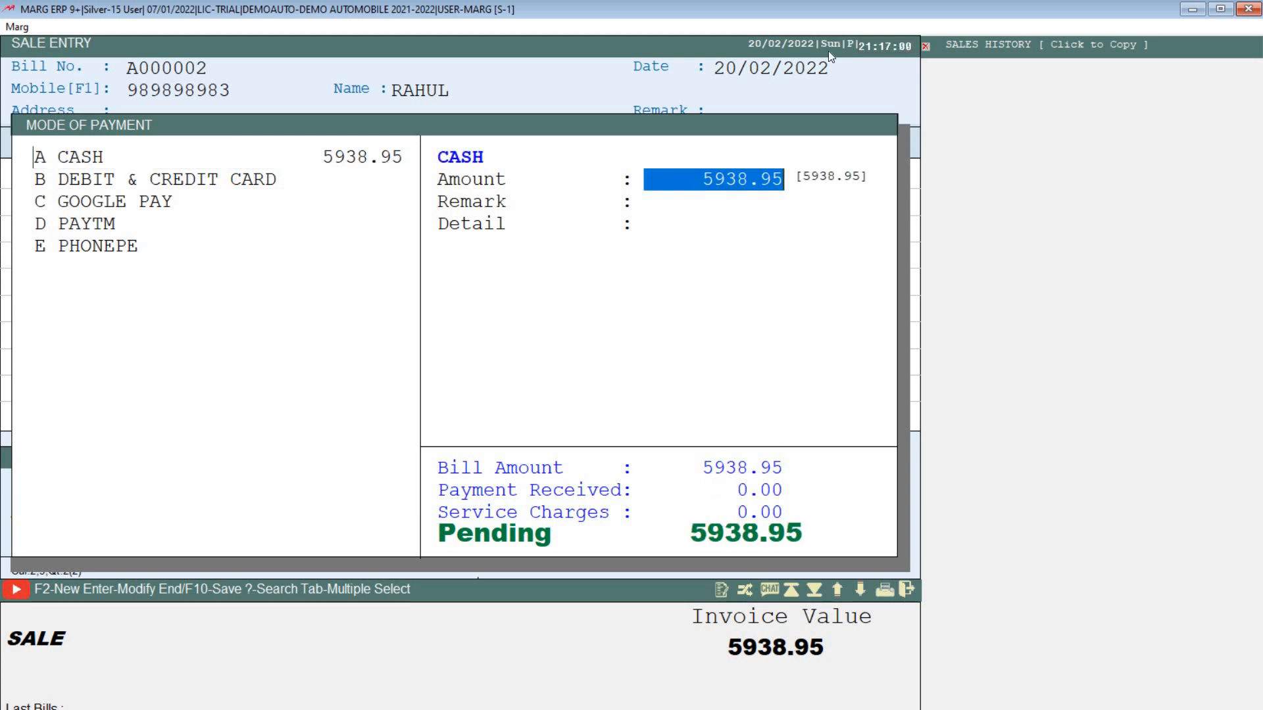
type("6")
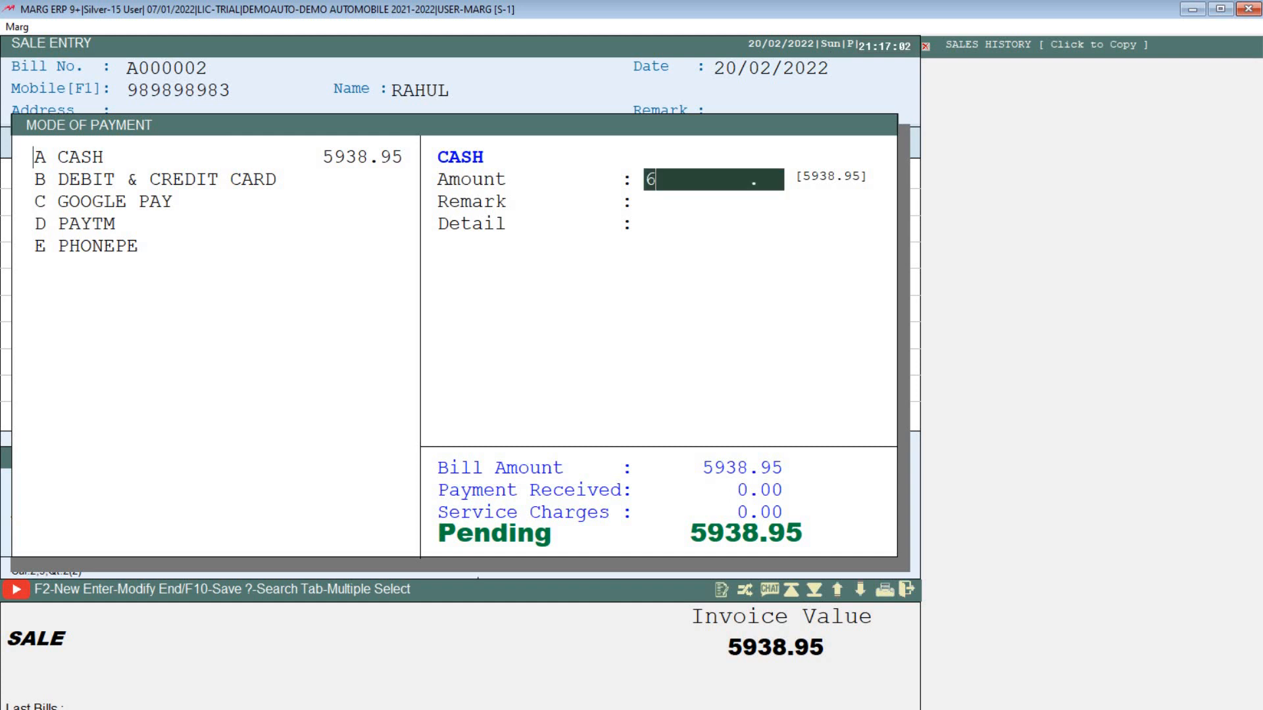
type("0000")
key("BackSpace")
key("Return")
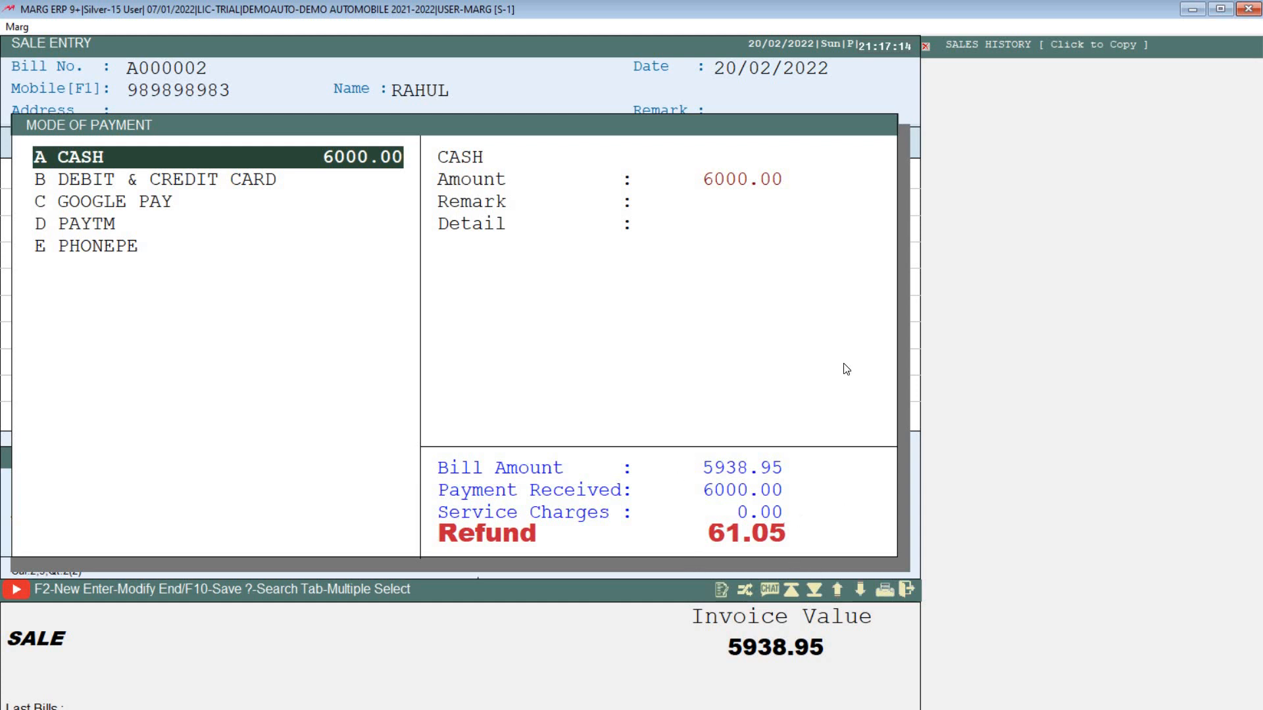
key("End")
key("Return")
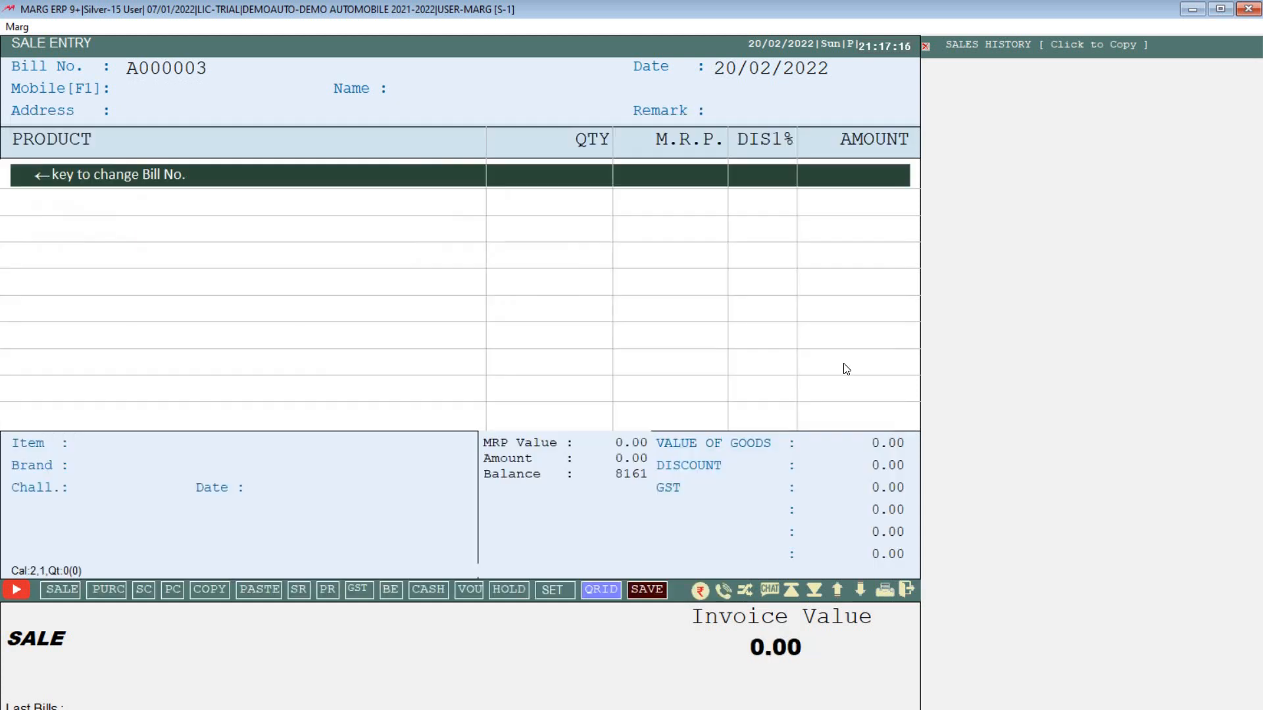
key("Escape")
key("Escape")
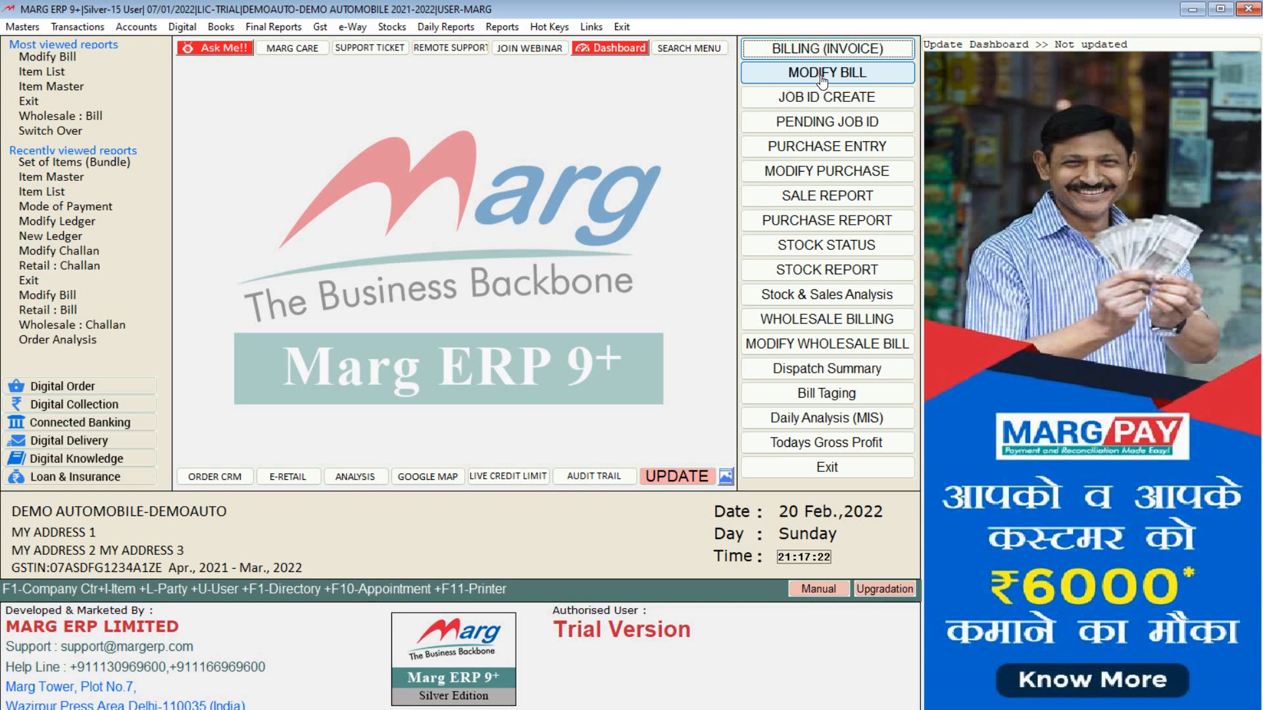
Step: Open bill A000002 from the 20/02/2022 sales, review both item lines, and exit without saving
left_click(822, 73)
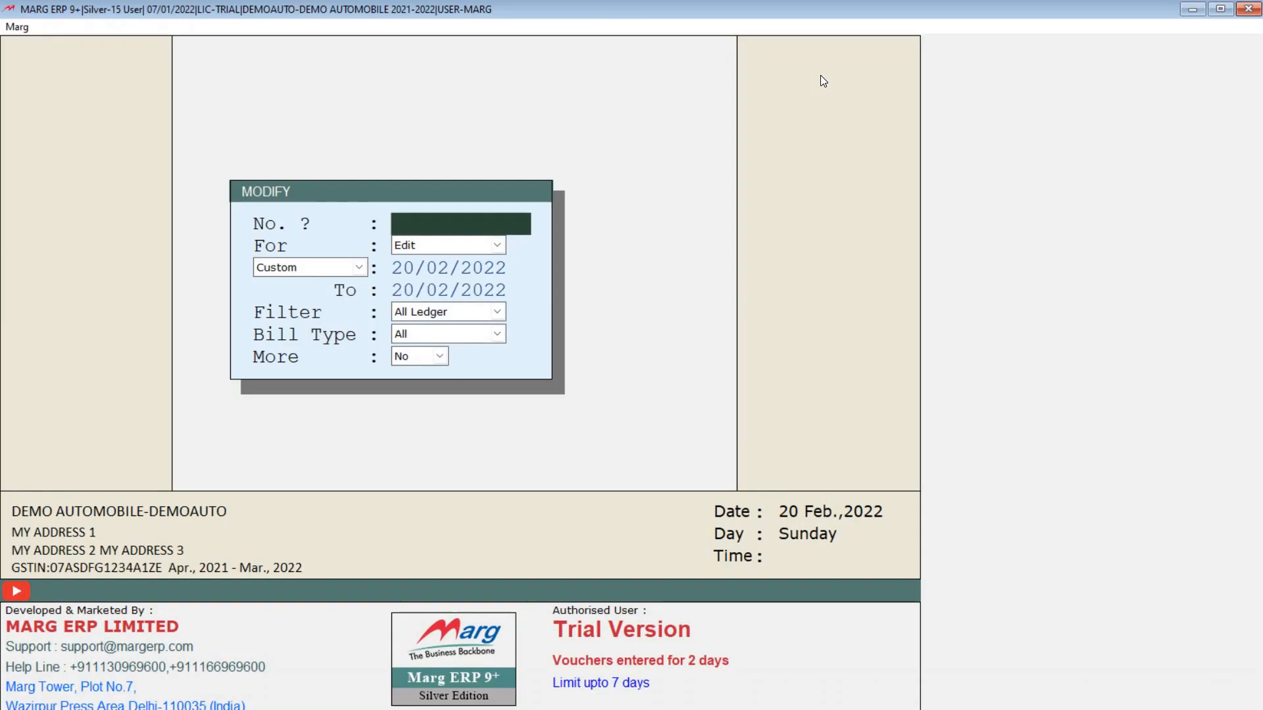
key("Return")
key("Return")
key("Return")
key("Return")
key("Return")
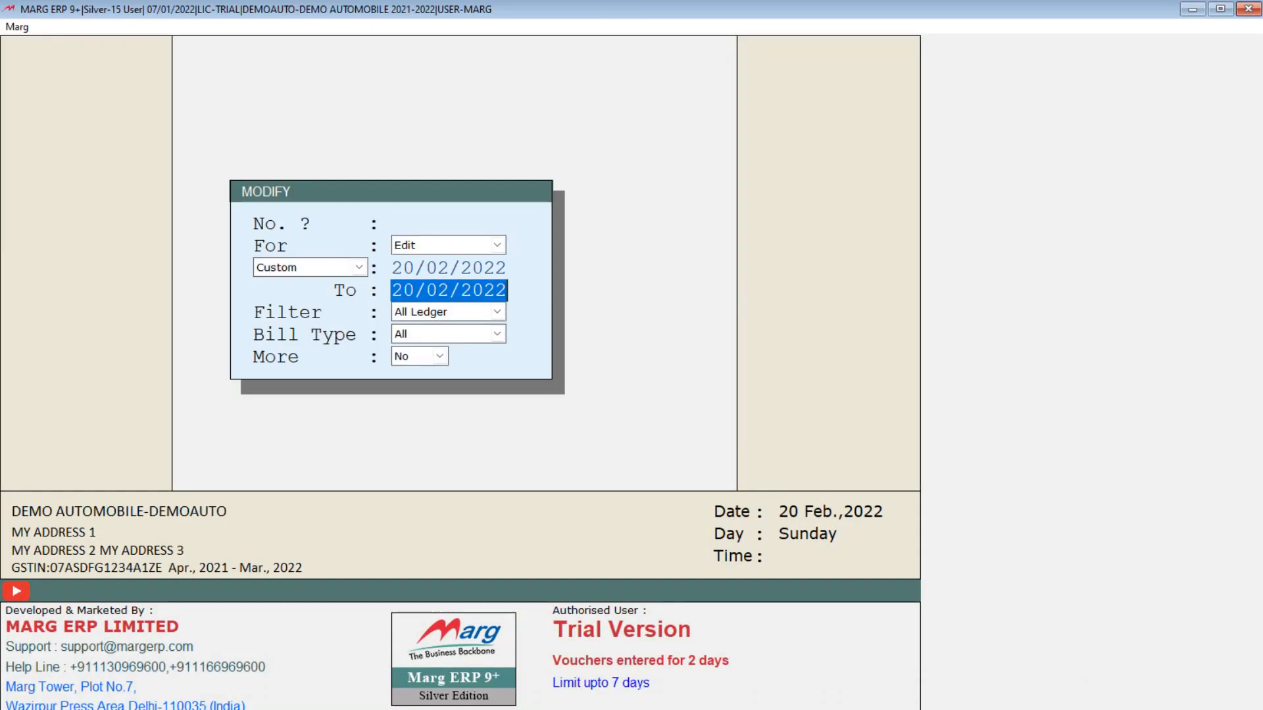
key("Return")
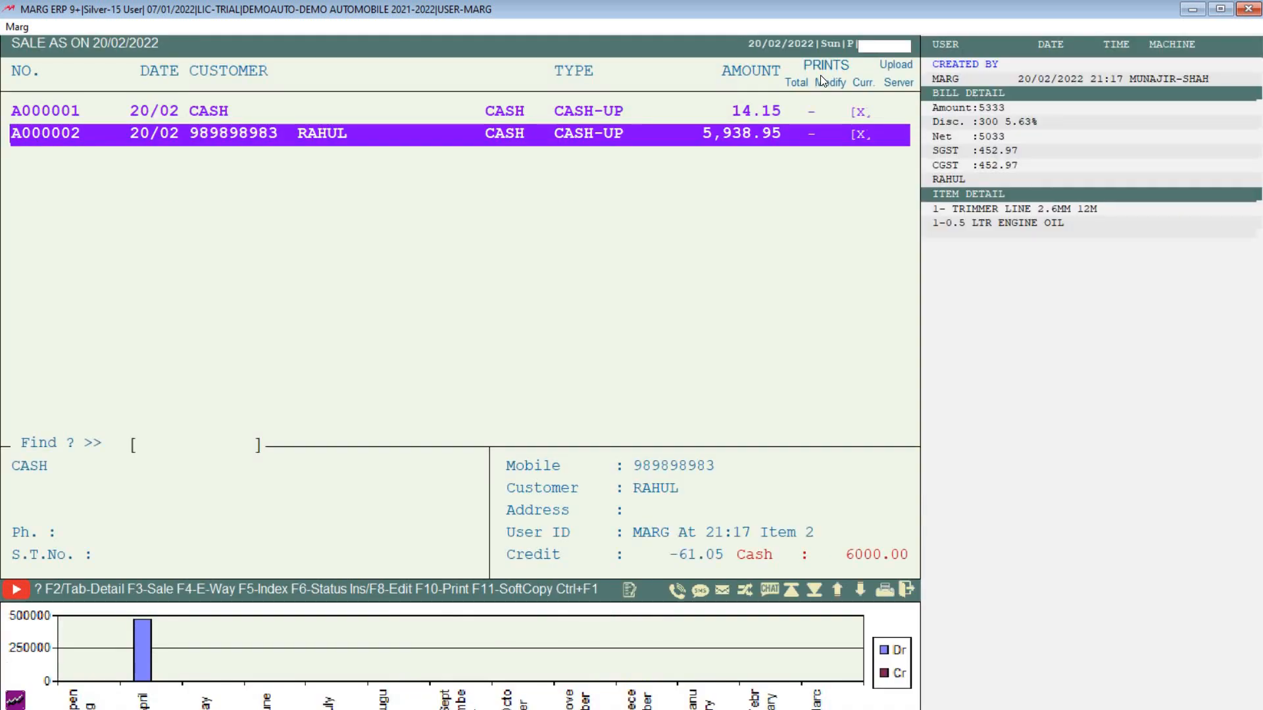
key("Return")
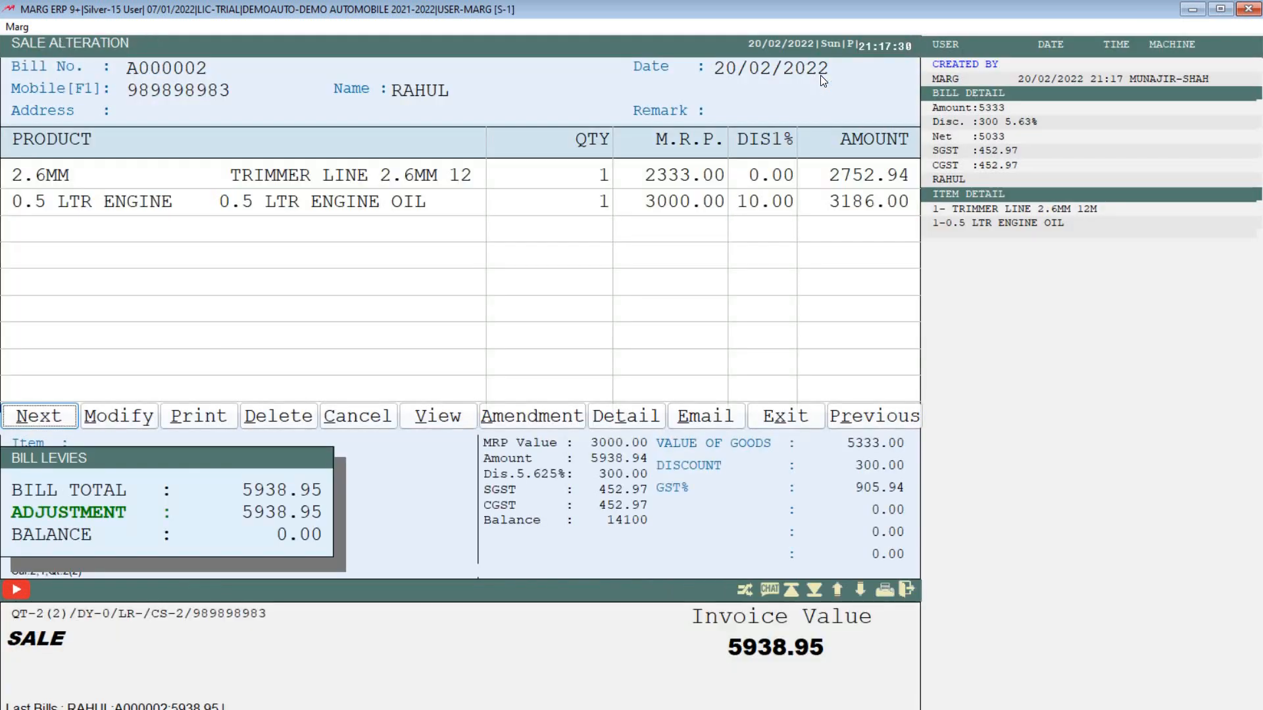
key("Right")
key("Right")
key("Left")
key("Return")
key("Return")
key("Return")
key("Return")
key("Return")
key("Return")
key("Return")
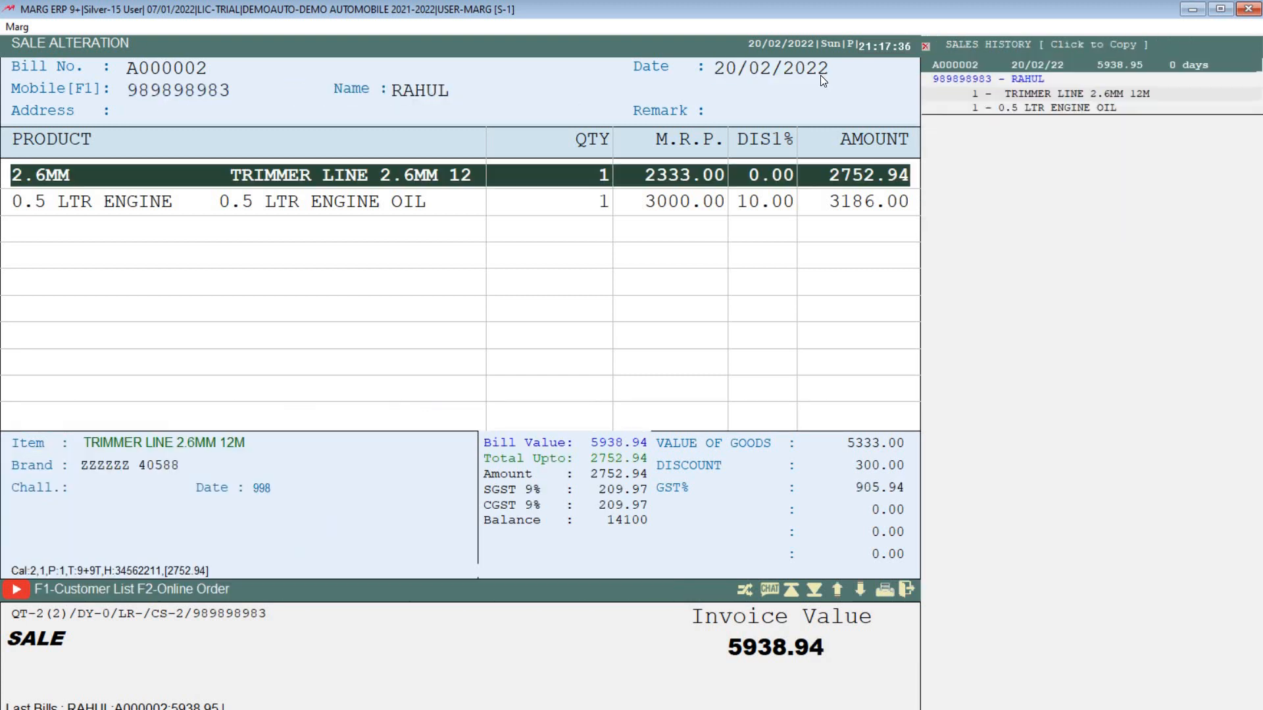
key("Down")
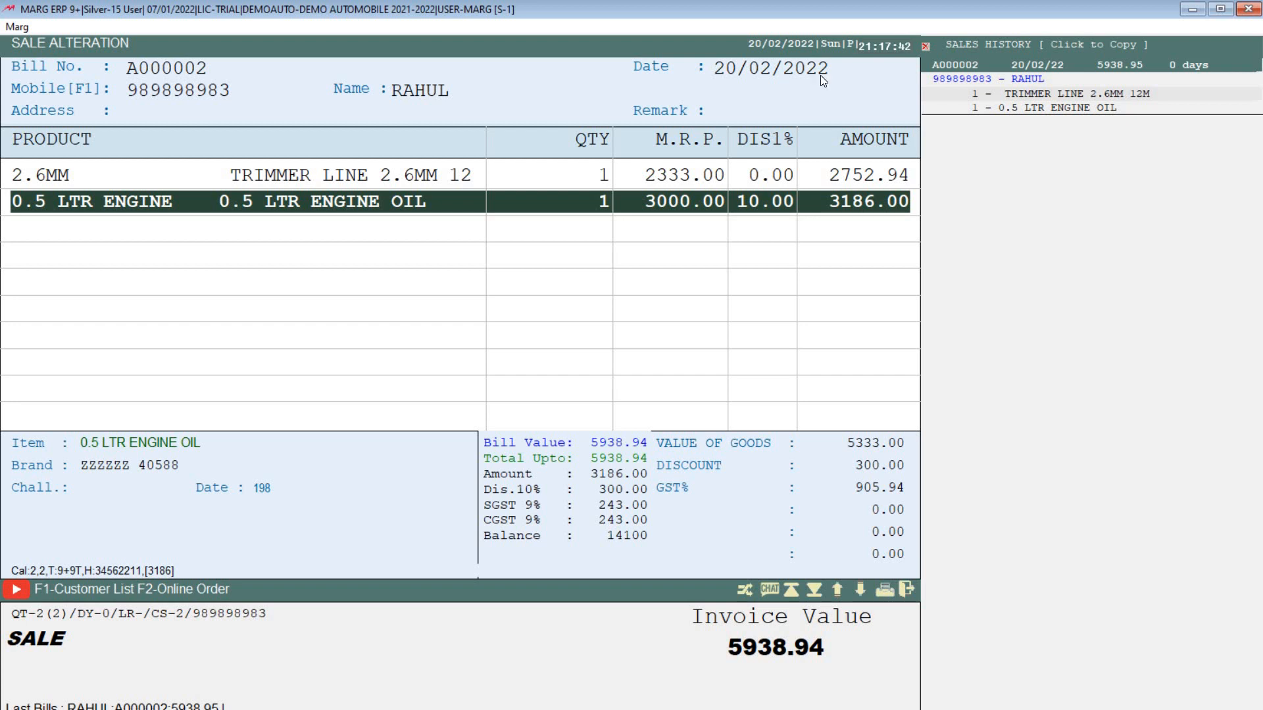
key("Escape")
key("y")
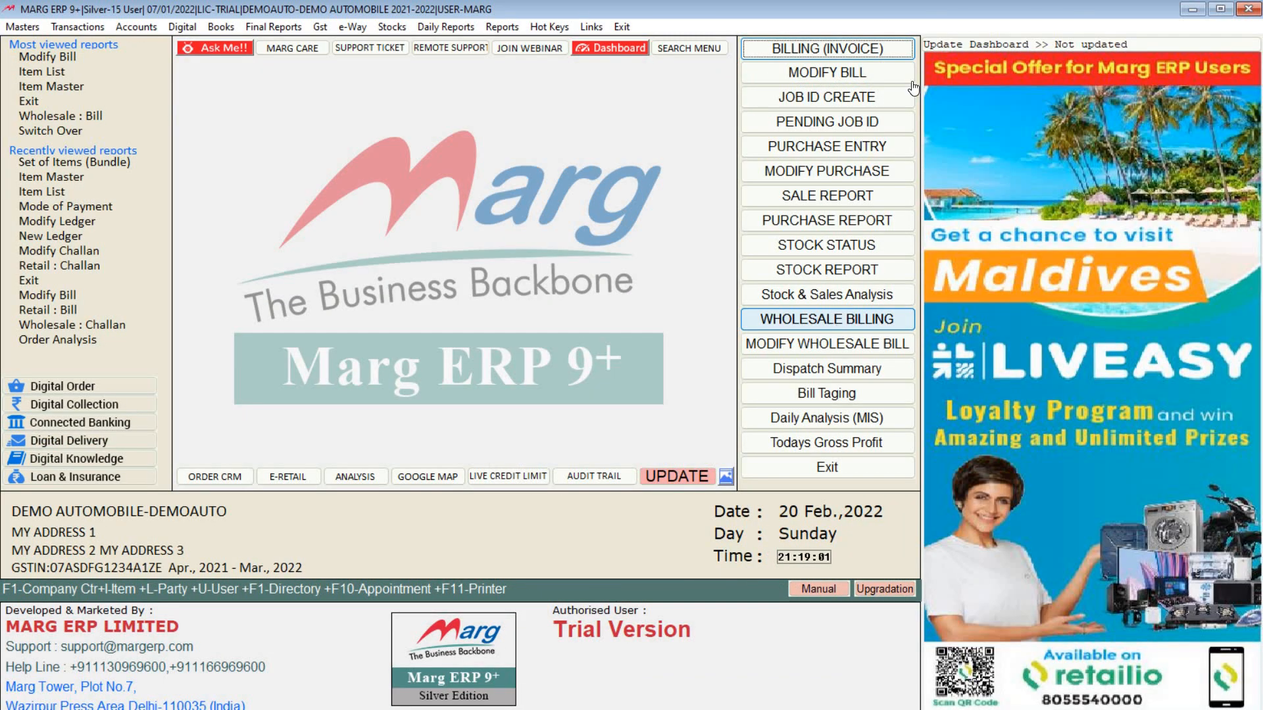
Step: Start a new wholesale bill with NEW SELLER as the party
left_click(868, 321)
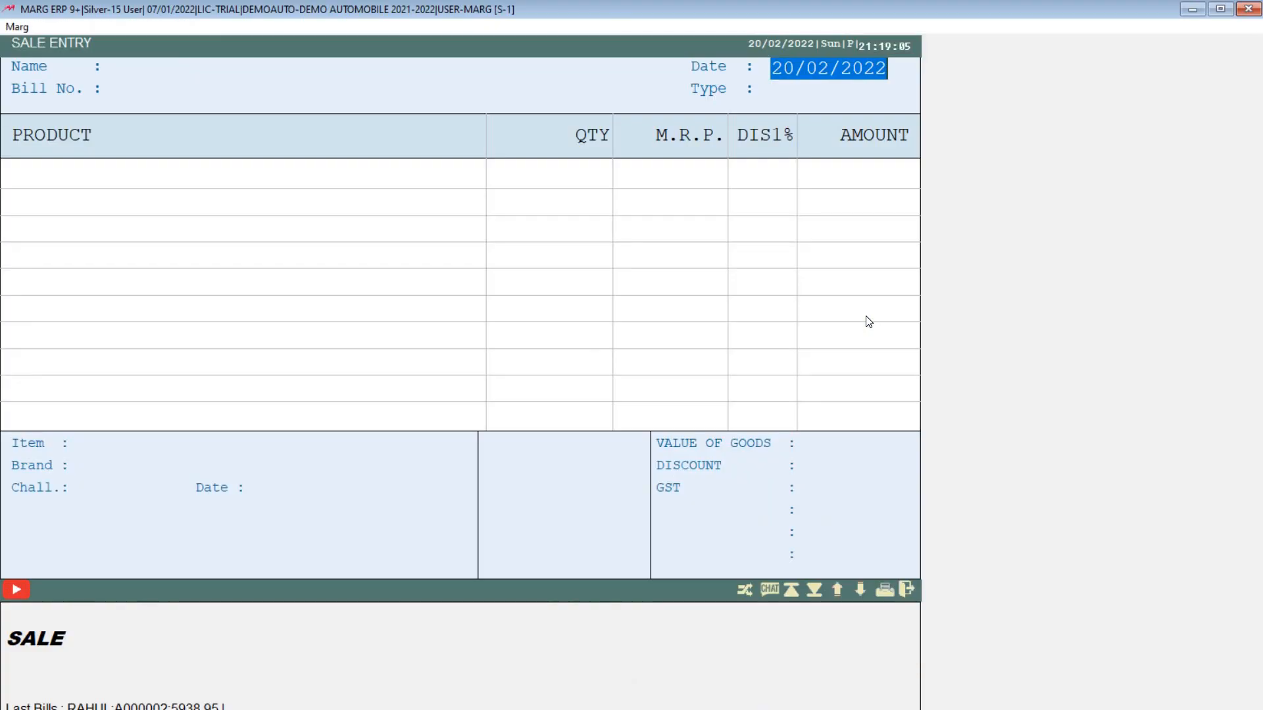
key("Return")
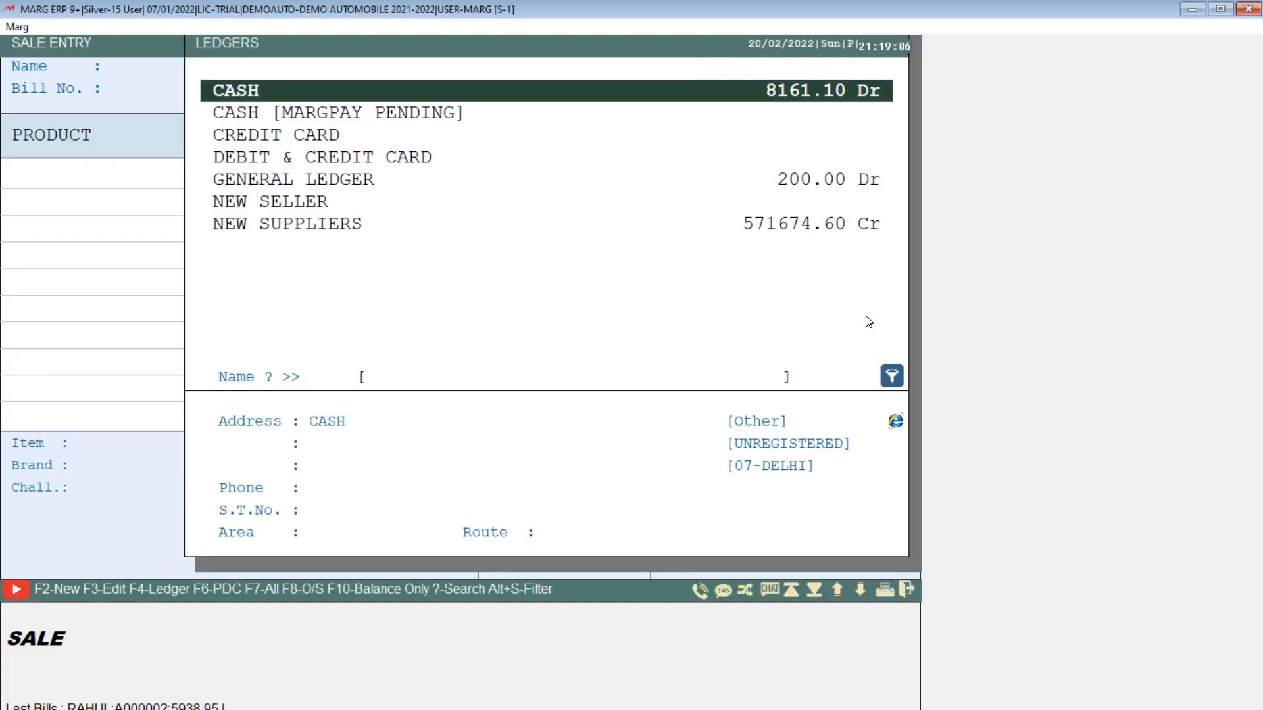
key("Down")
key("Down")
key("Down")
key("Down")
key("Down")
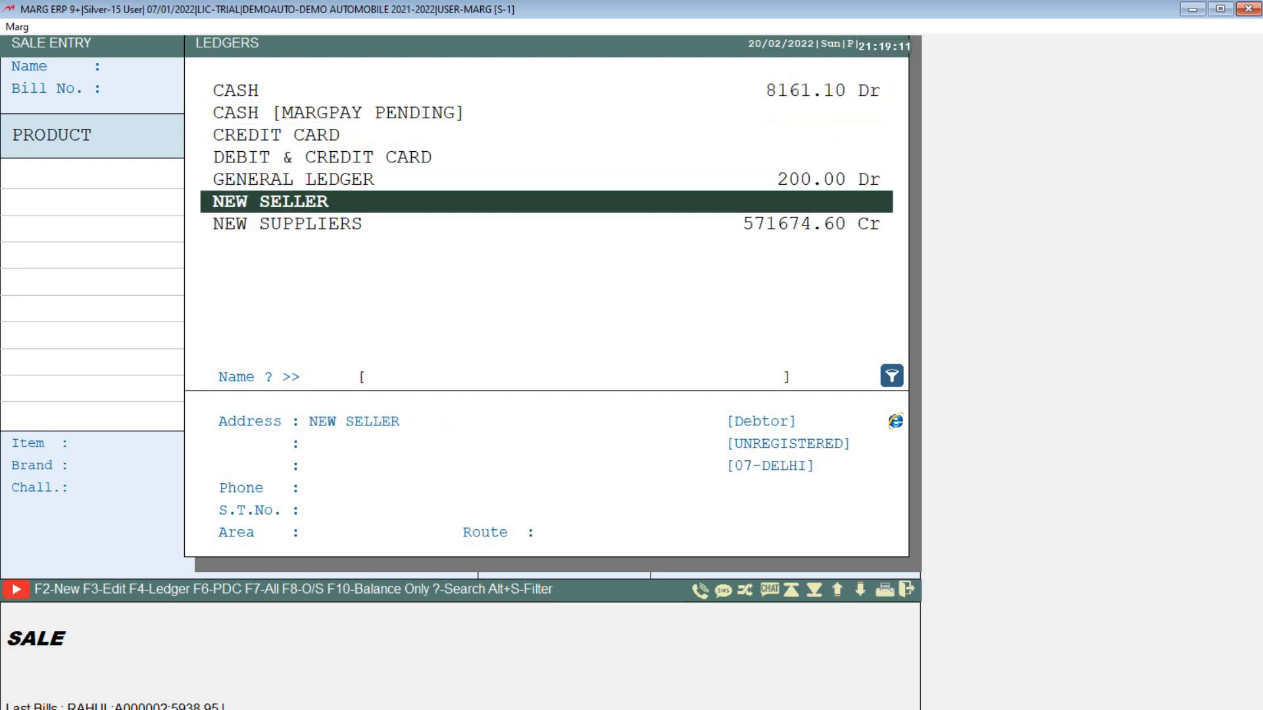
key("Return")
Step: Add one 0.5 LTR ENGINE OIL to bill A000003, totalling 2655.00
key("Return")
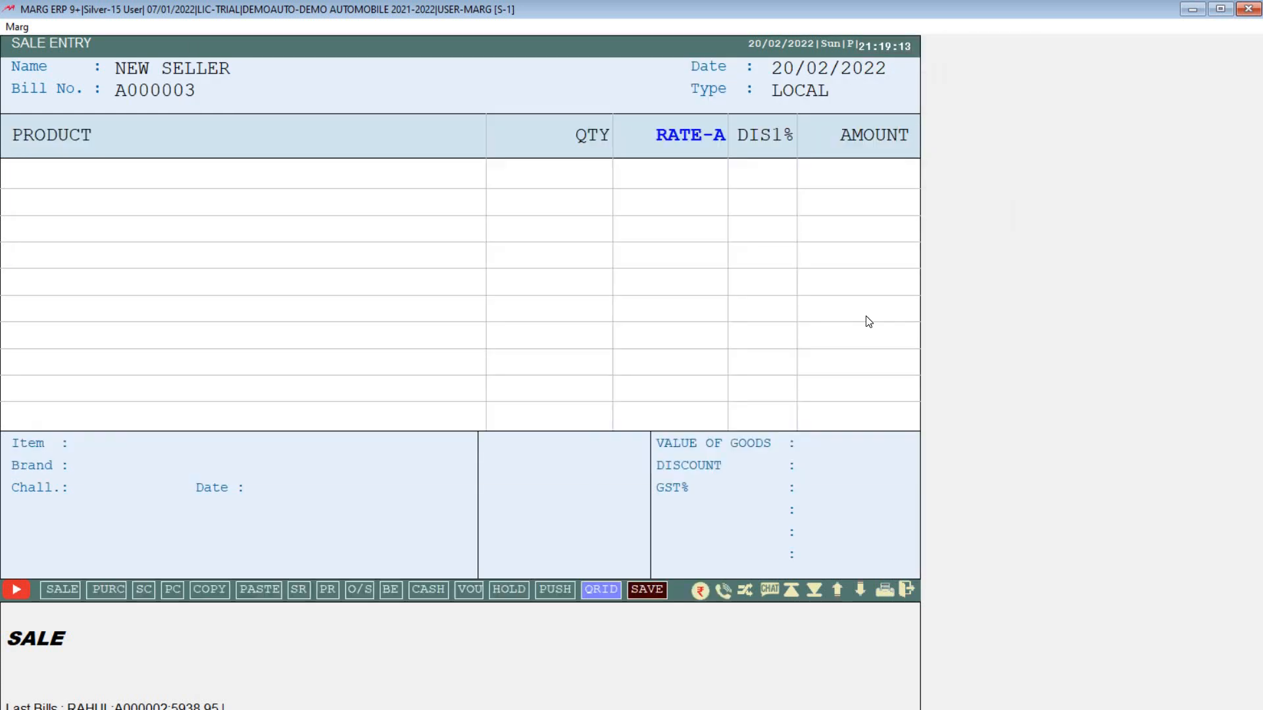
key("Return")
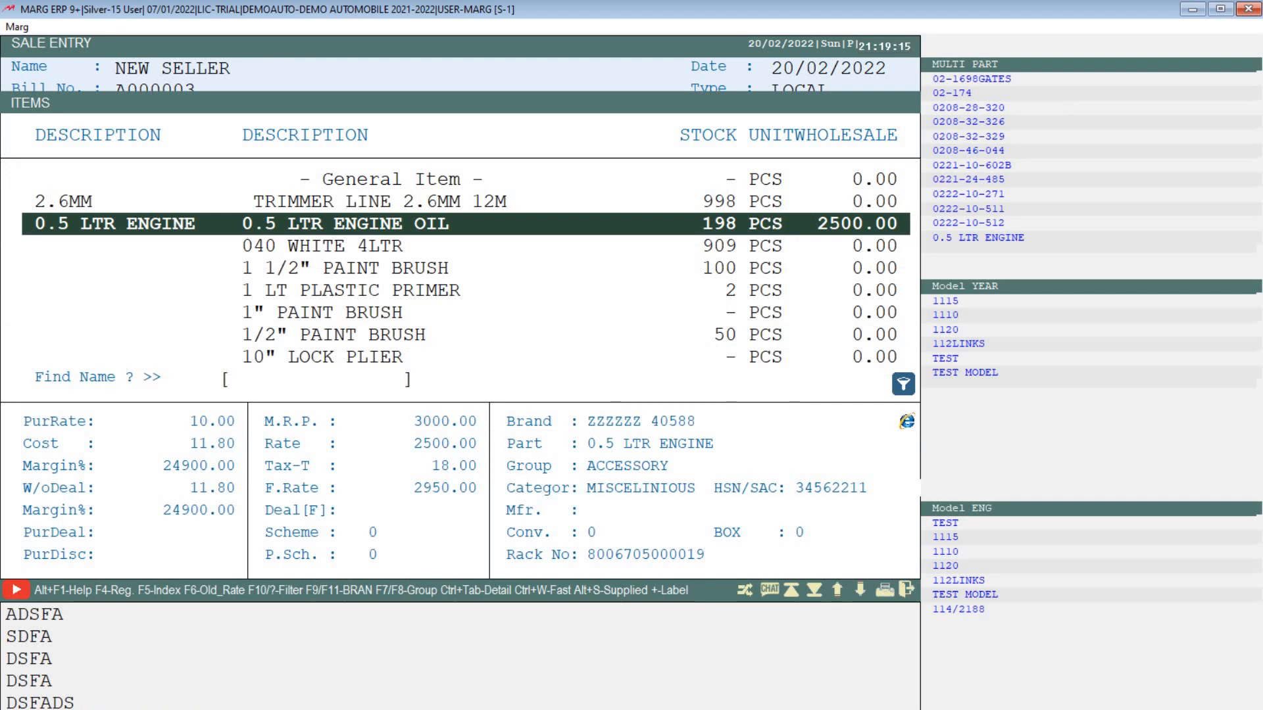
key("Return")
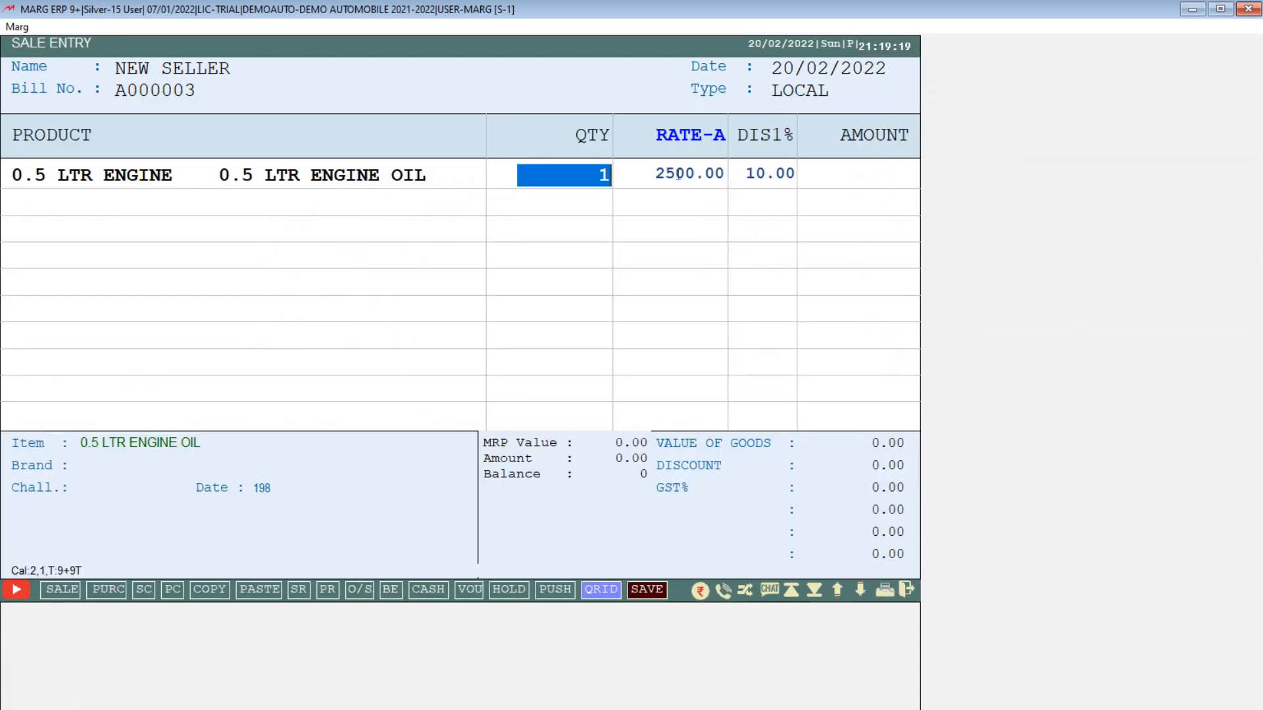
key("Return")
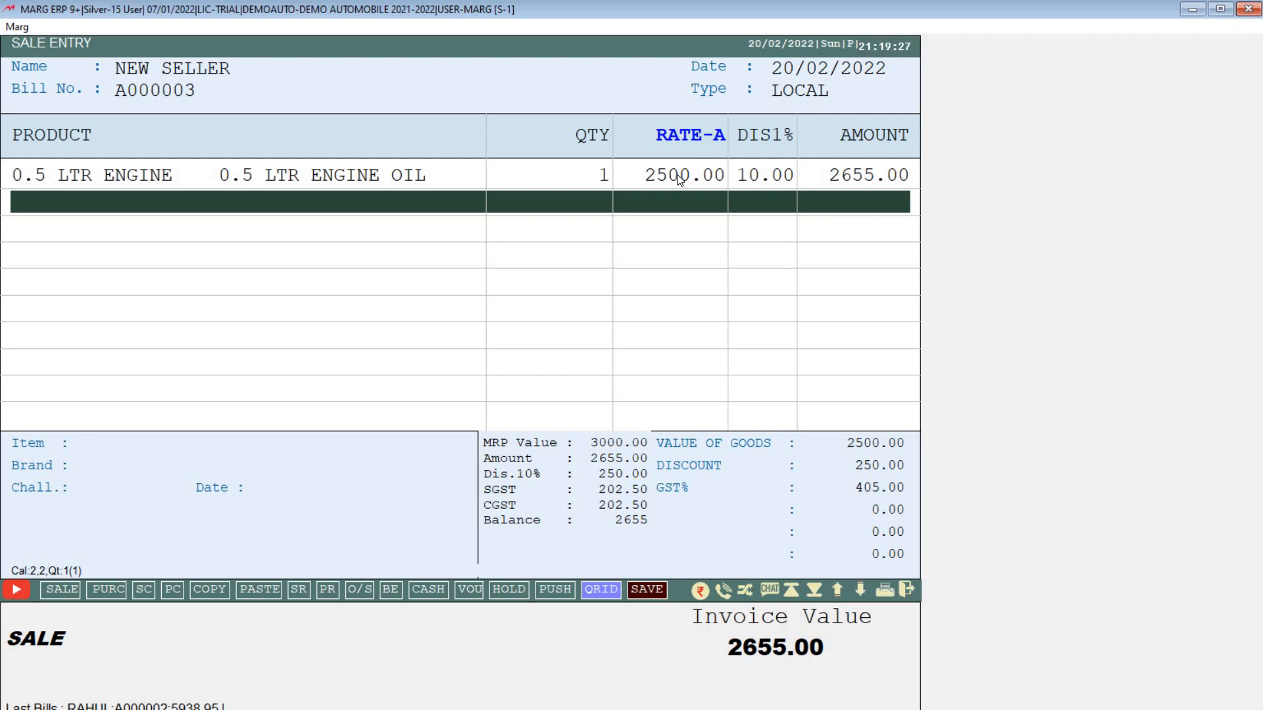
Step: Save bill A000003 on credit with 0 cash received, skipping printing, and exit sale entry
key("End")
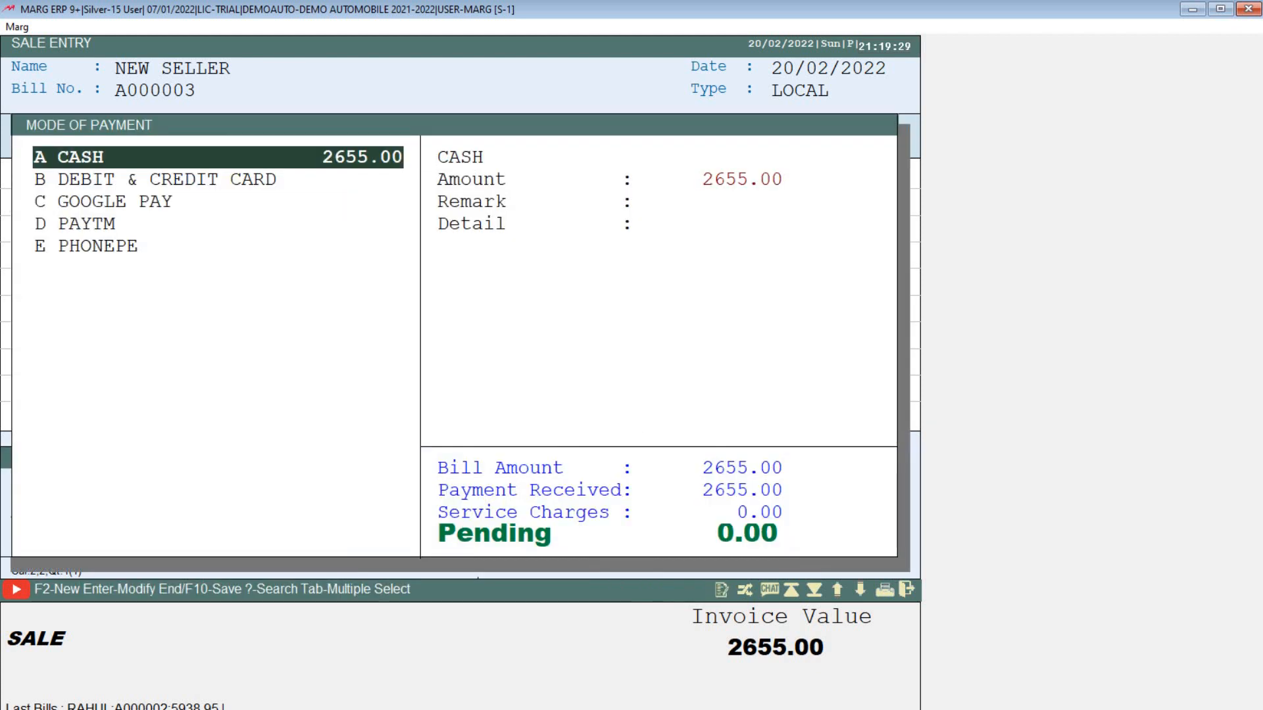
key("Down")
key("Up")
key("Return")
type("0")
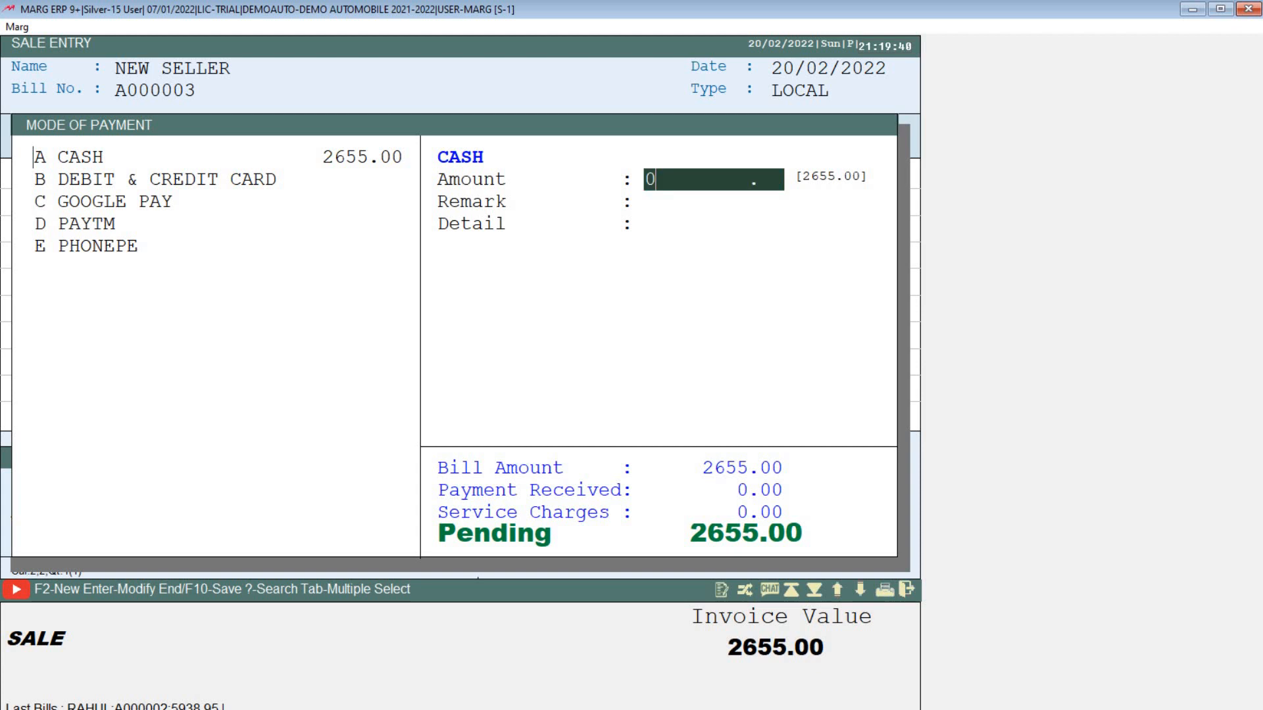
key("Return")
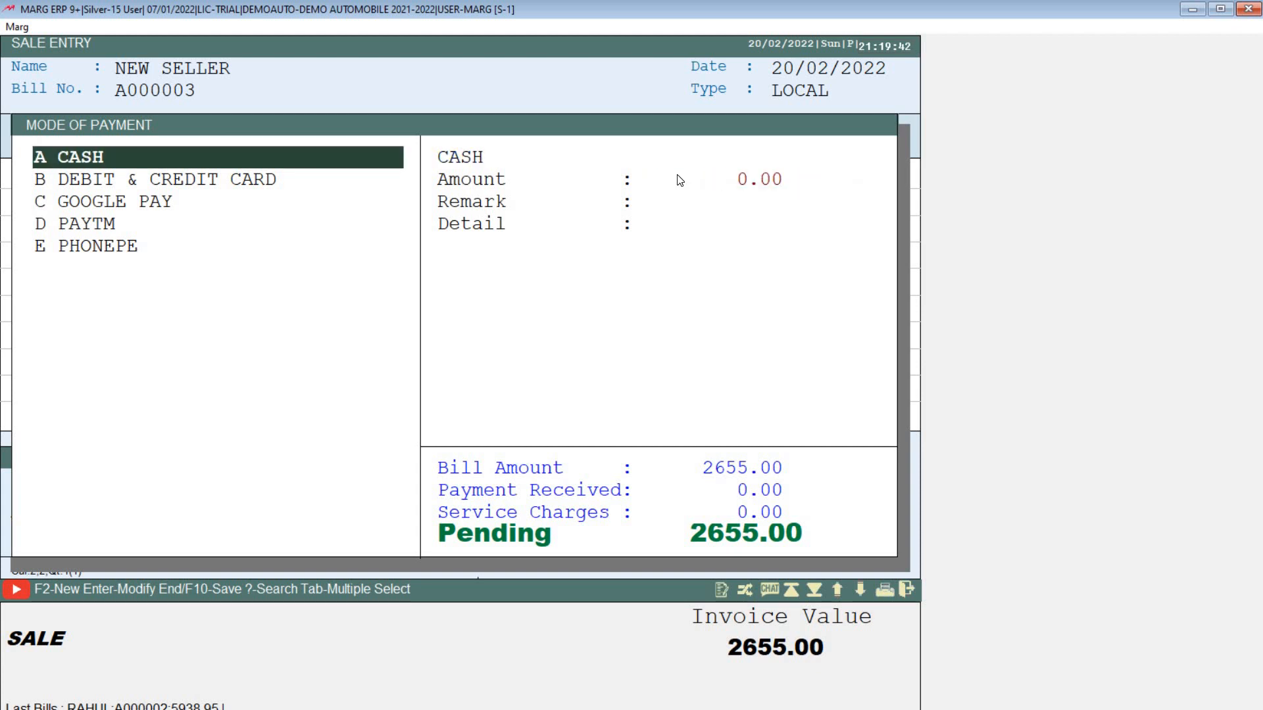
key("Escape")
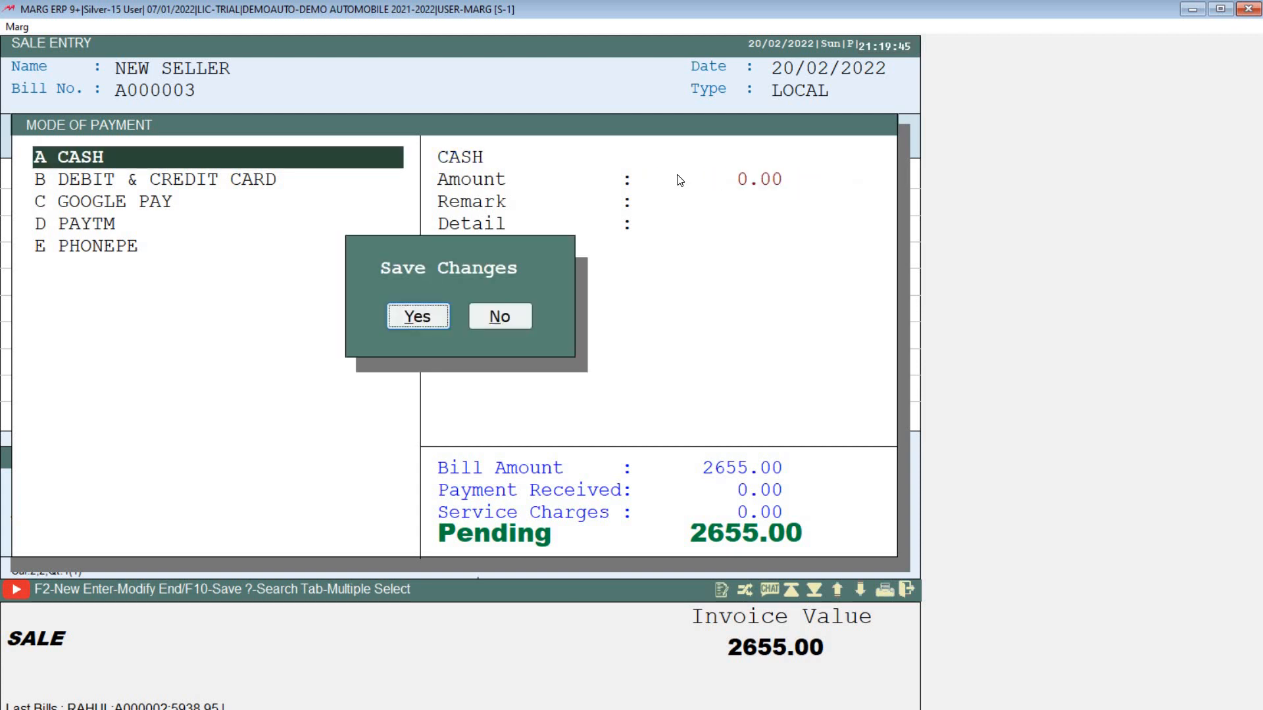
key("Return")
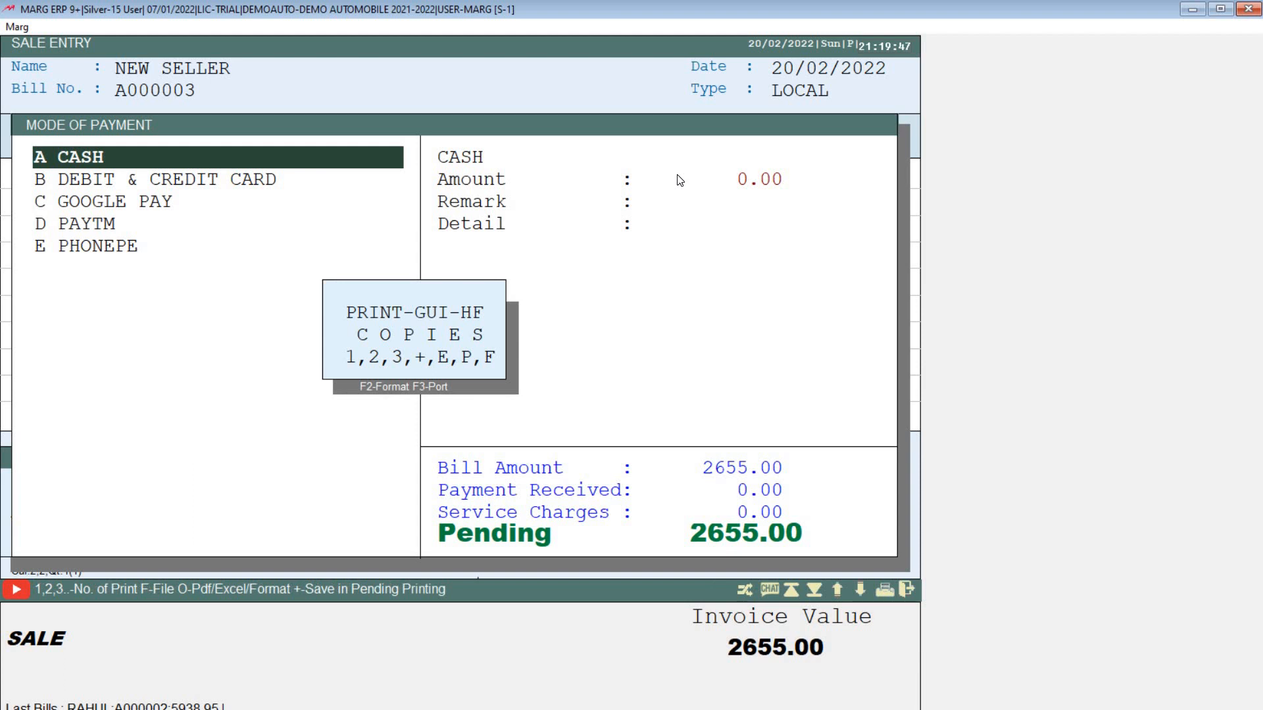
key("Escape")
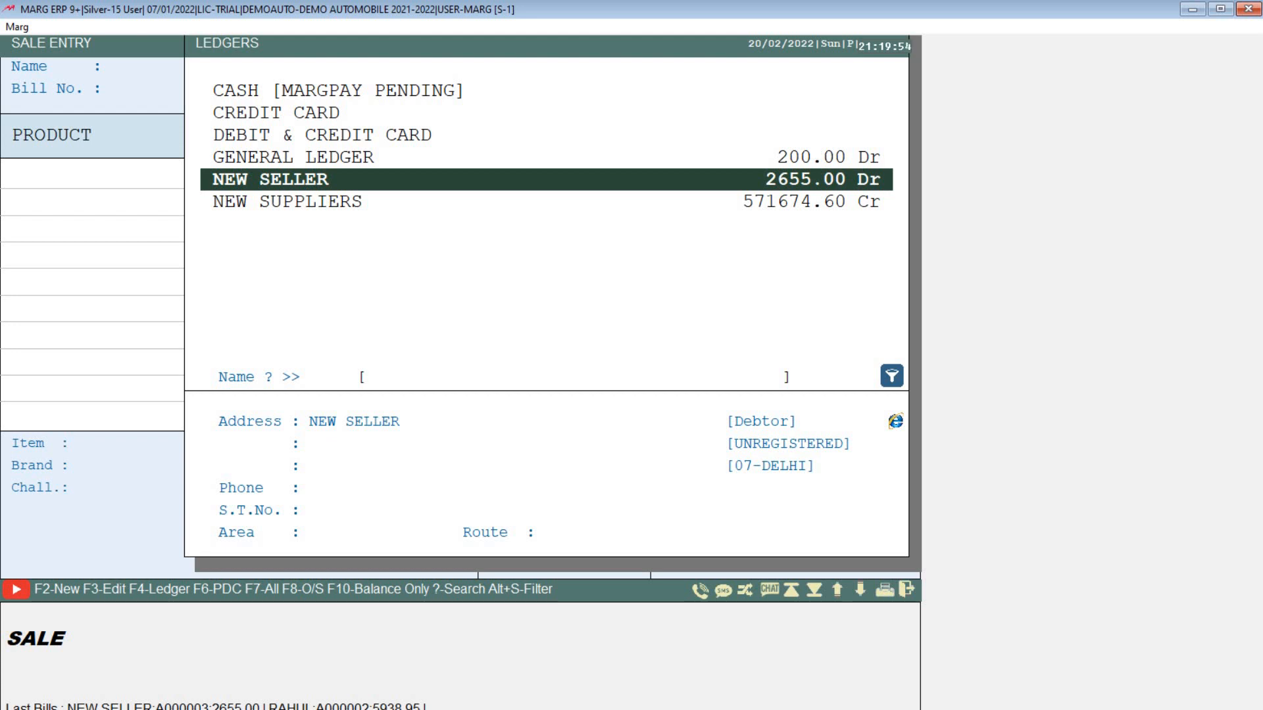
key("Escape")
key("Escape")
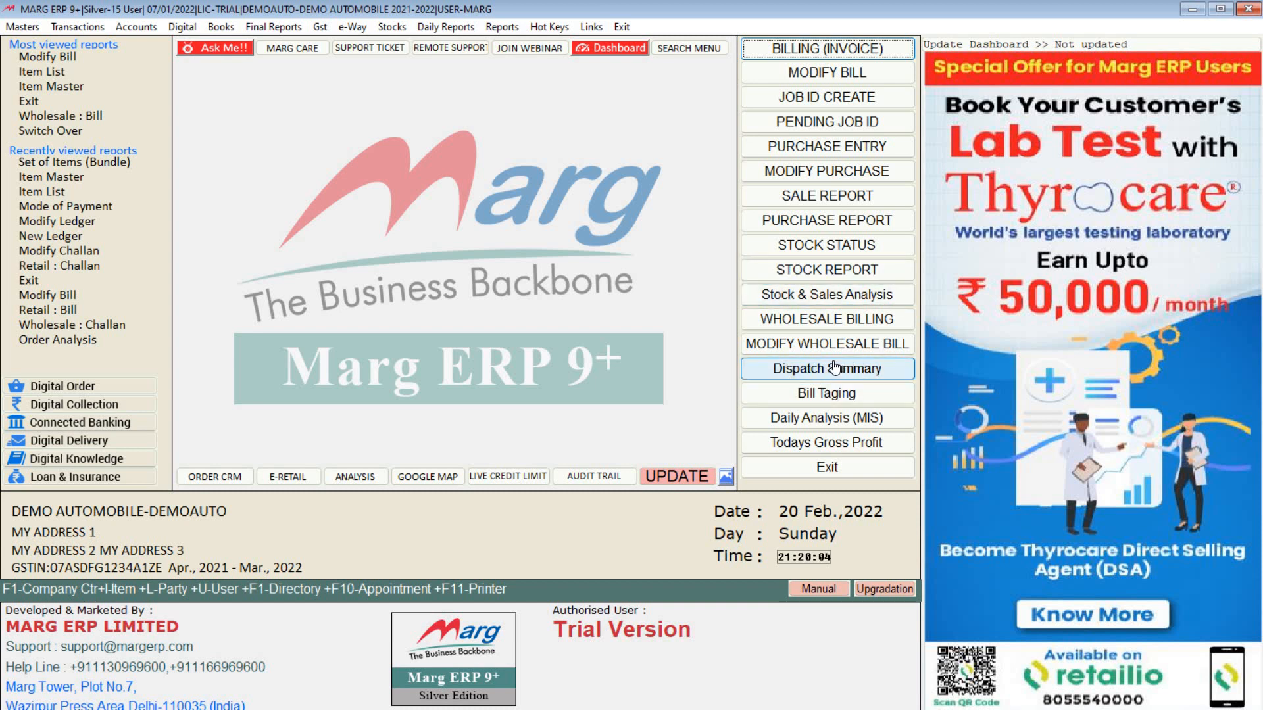
Step: Start a new sale bill and load the FB car accessories item set with bill formula 1
left_click(855, 62)
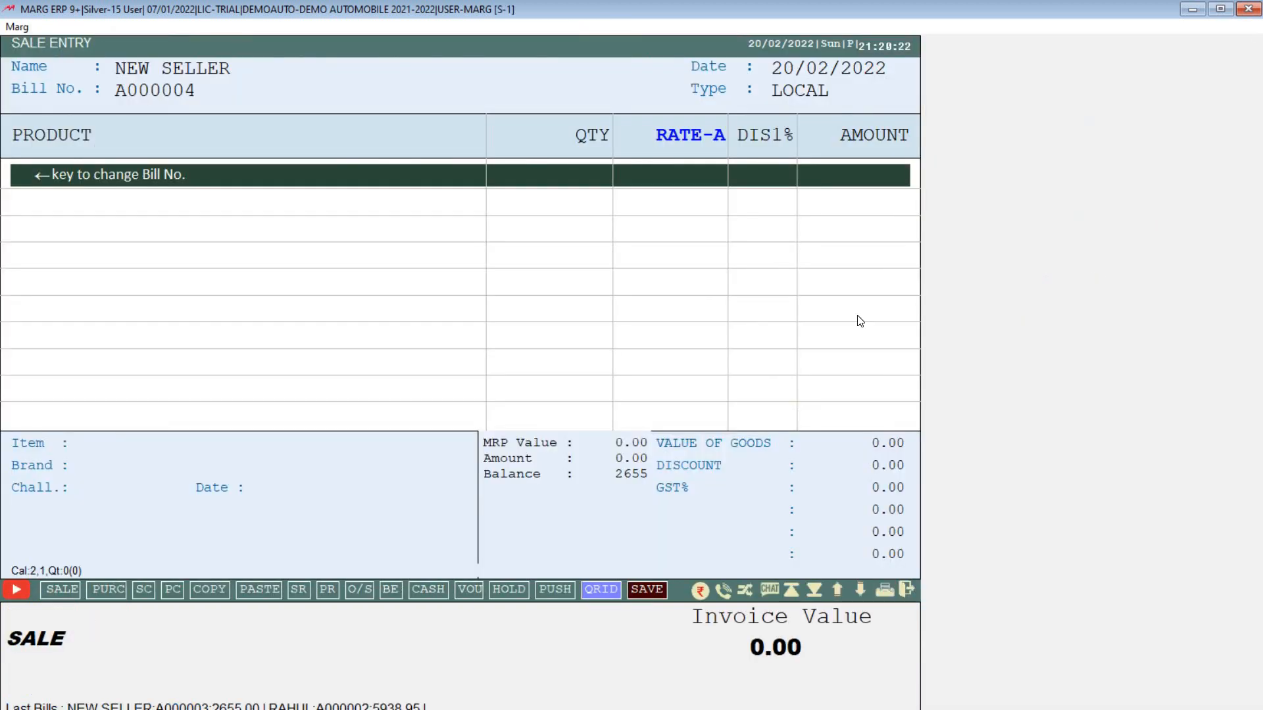
key("ctrl+b")
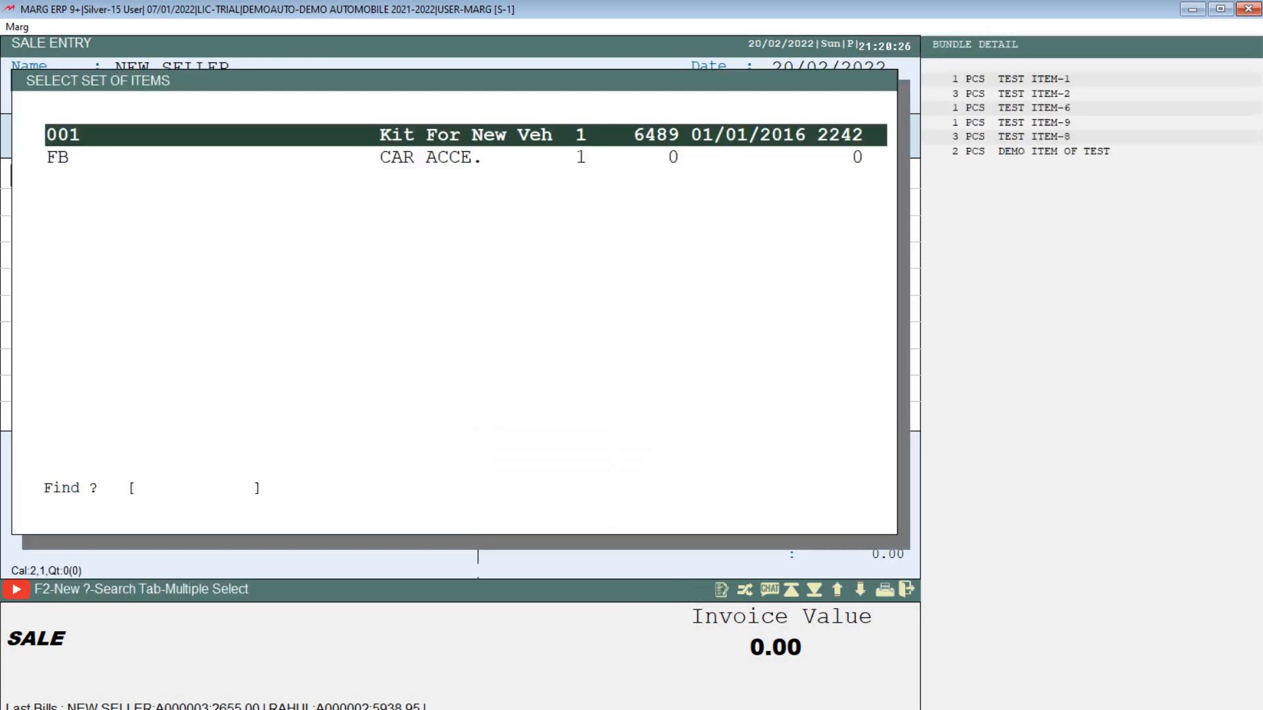
key("Down")
key("Up")
key("Down")
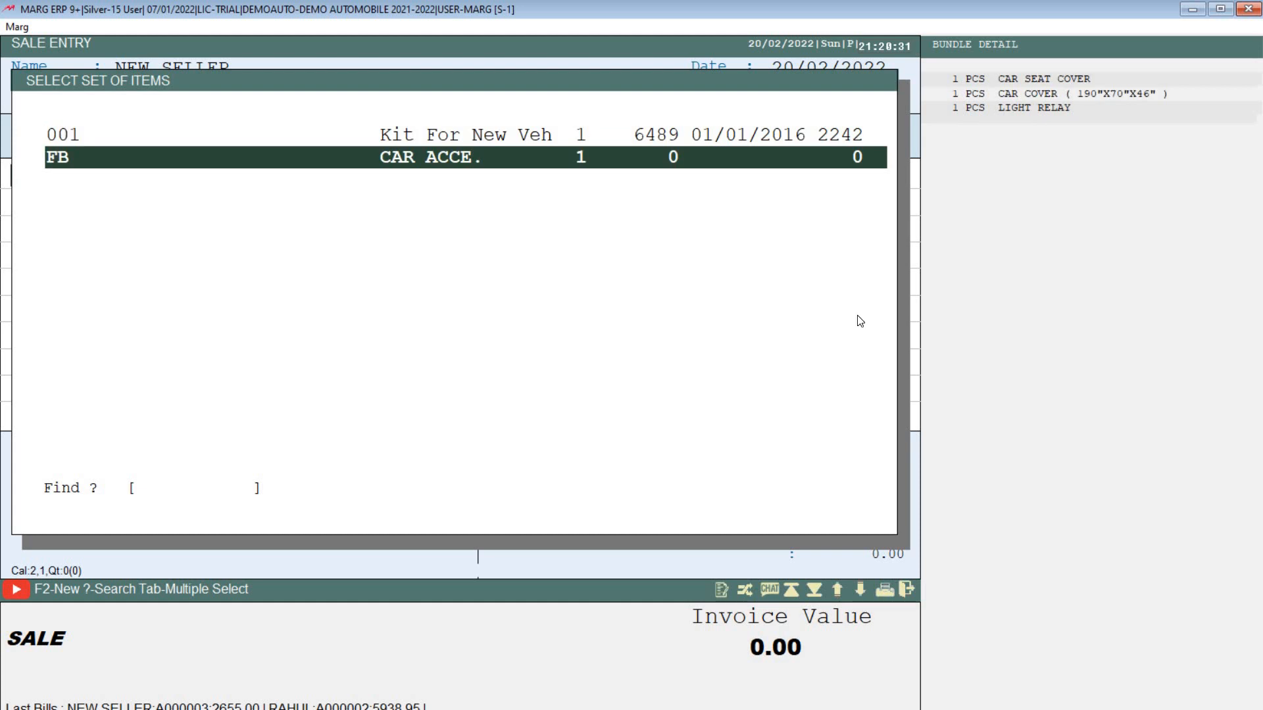
key("Return")
key("Return")
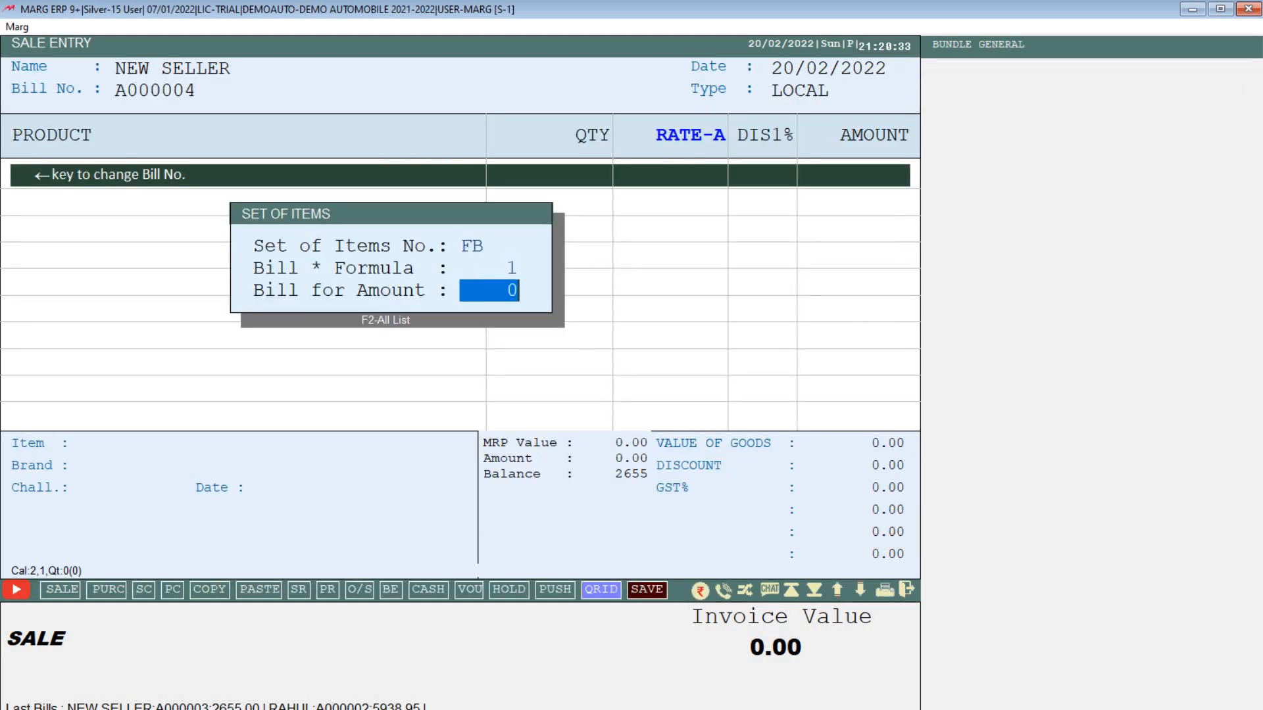
key("Return")
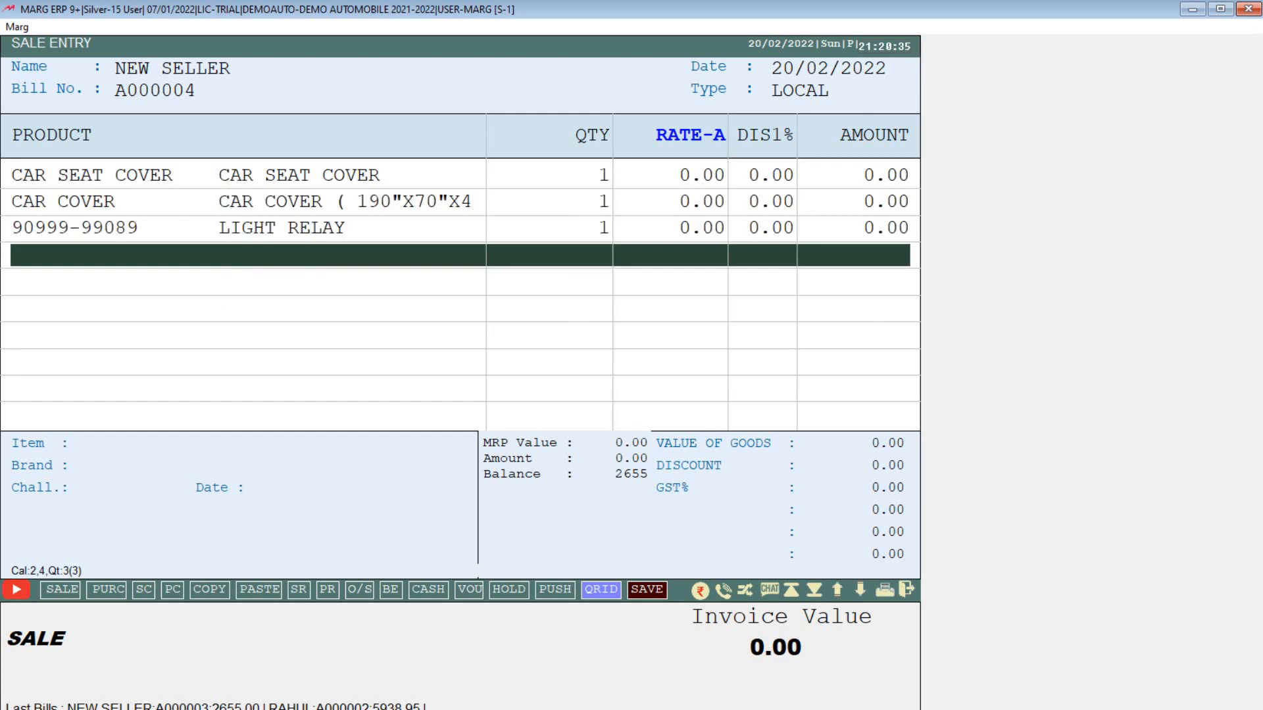
Step: Set the rates for car seat cover to 122, car cover to 222 and light relay to 211
key("Up")
key("Up")
key("Up")
key("Down")
key("Down")
key("Down")
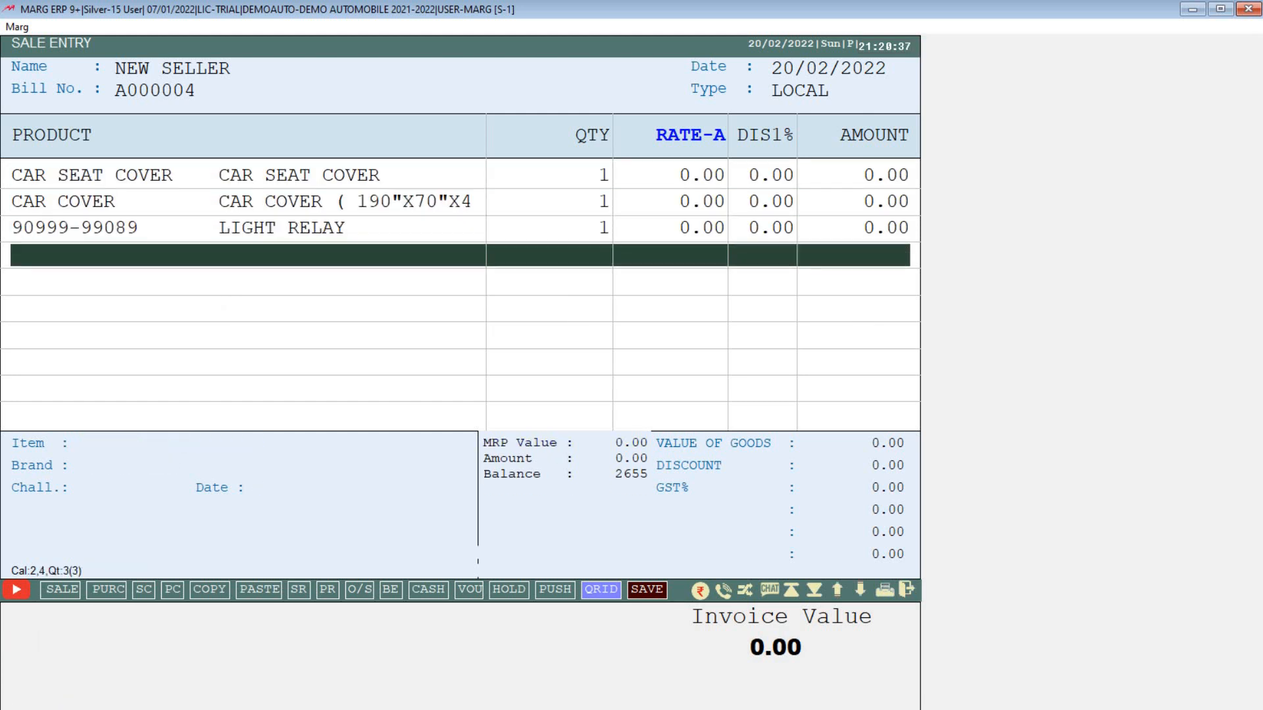
key("Up")
key("Up")
key("Up")
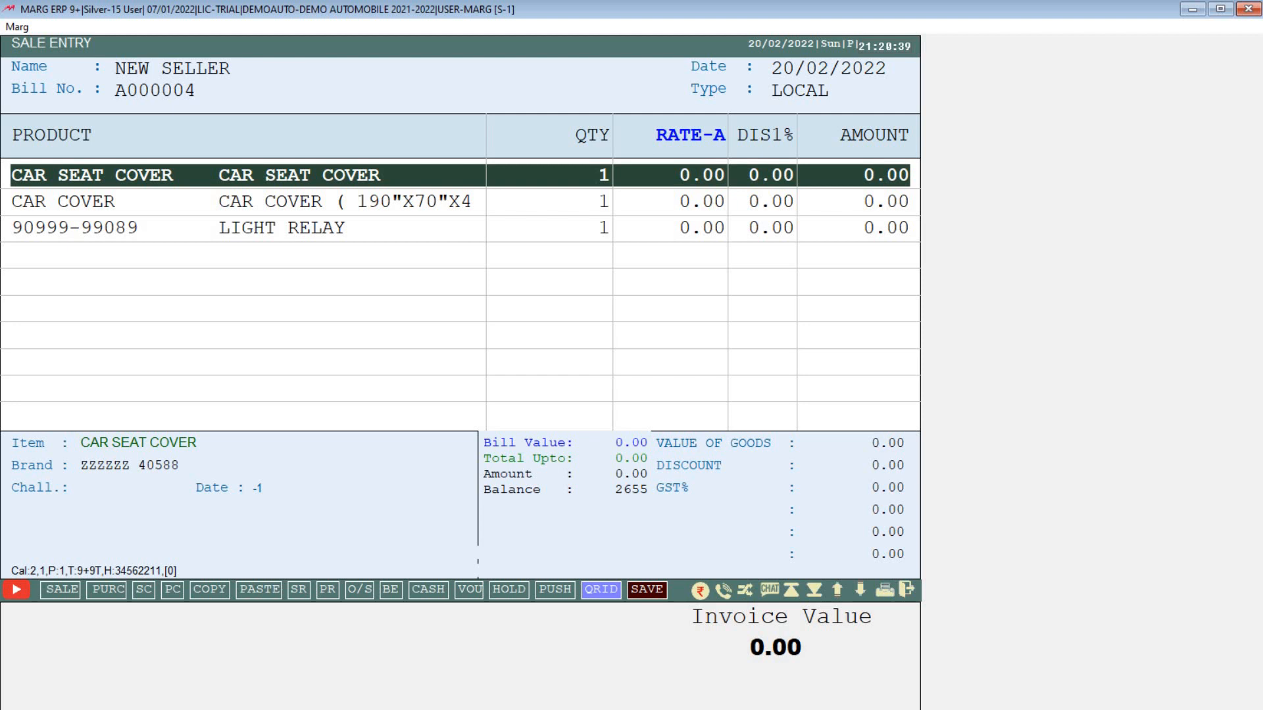
key("Down")
key("Up")
key("Return")
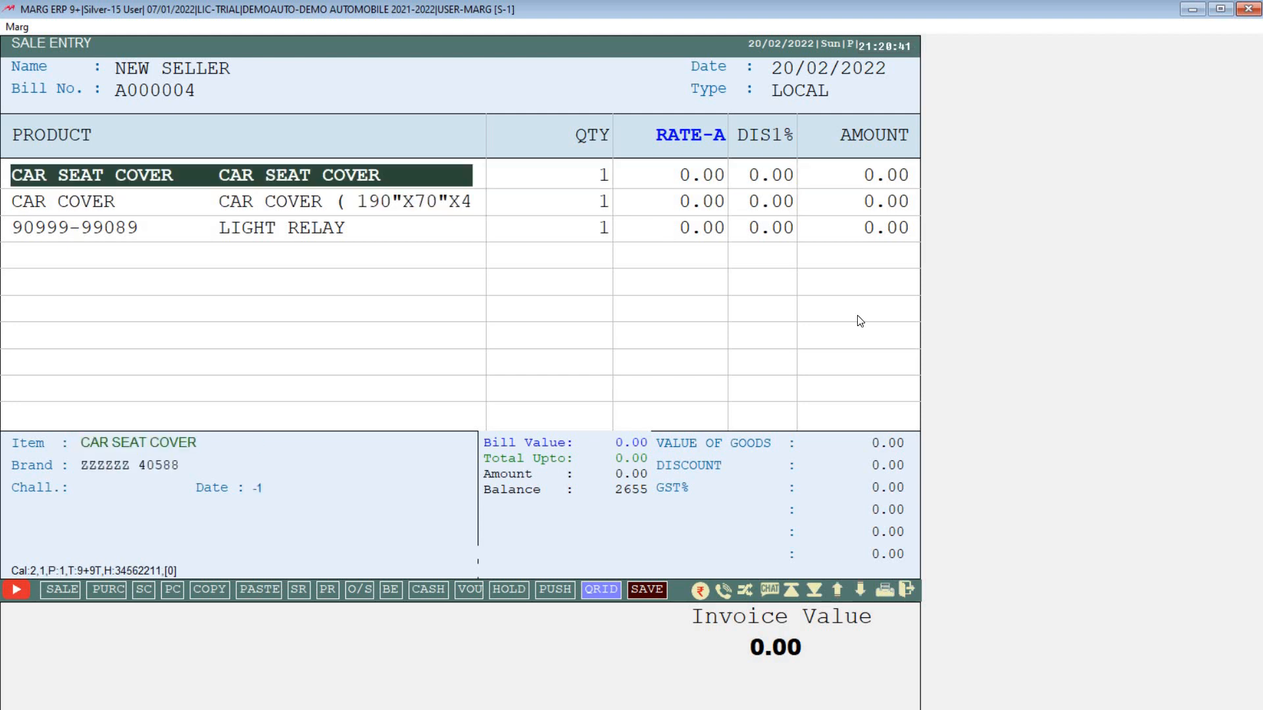
key("Return")
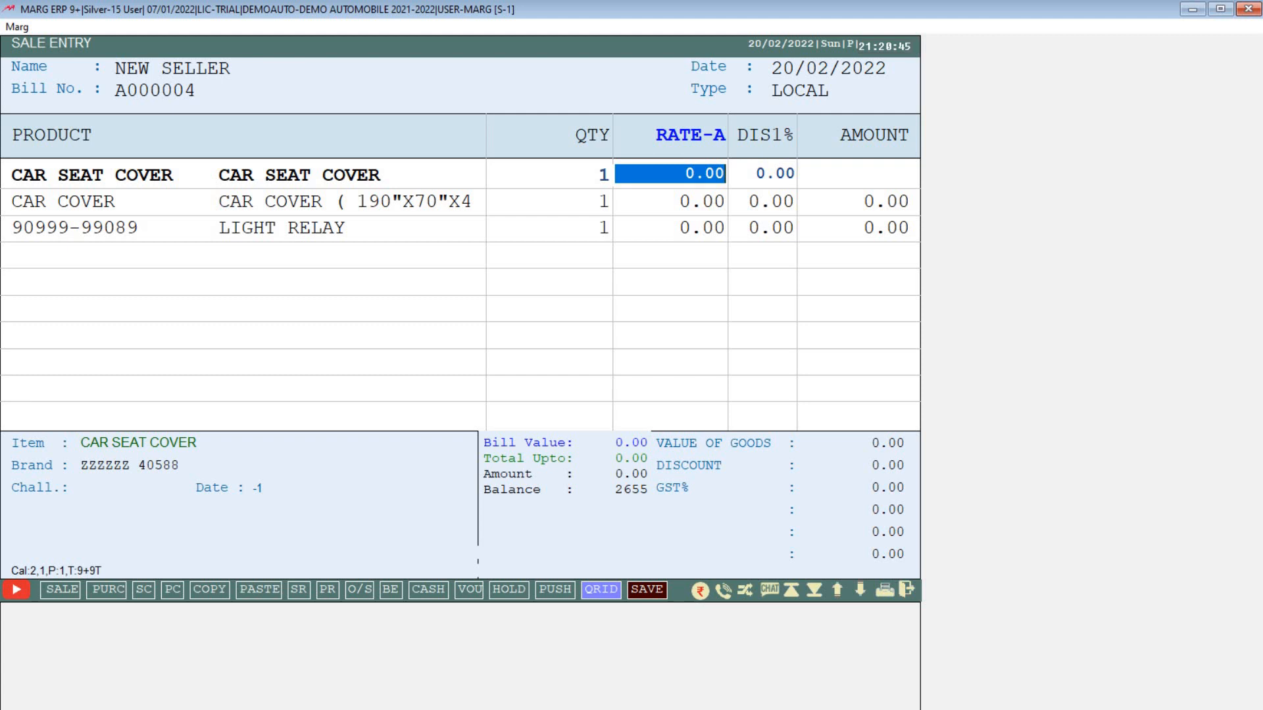
type("122")
key("Return")
key("Return")
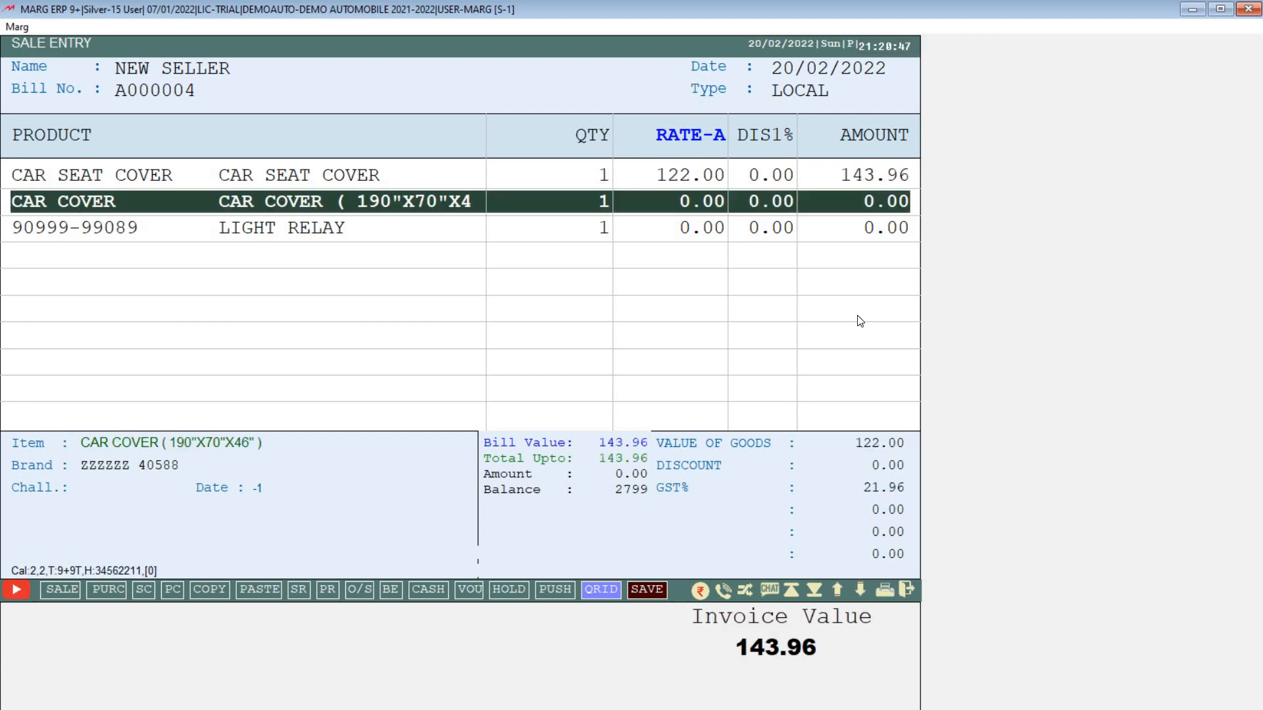
key("Return")
type("222")
key("Return")
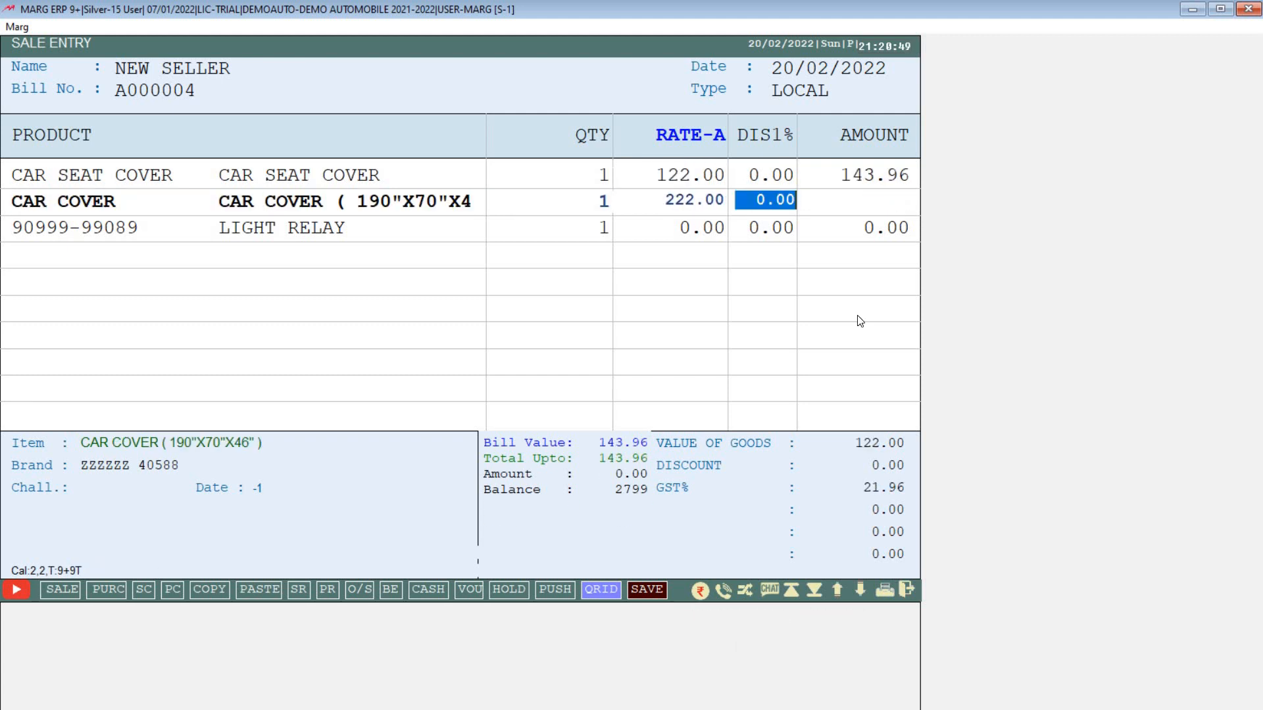
key("Return")
key("Return")
key("Return")
type("211")
key("Return")
key("Return")
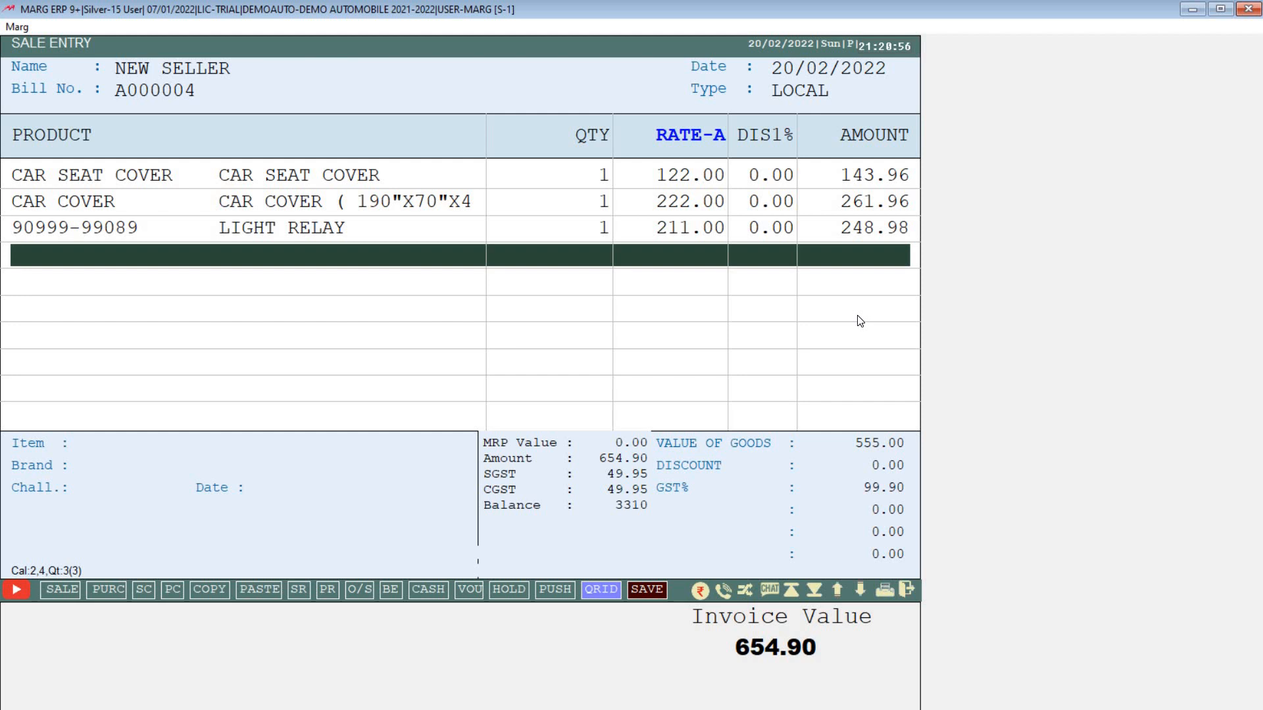
Step: Save bill A000004 with 654.90 paid in cash, preview its printout, and exit to the dashboard
key("End")
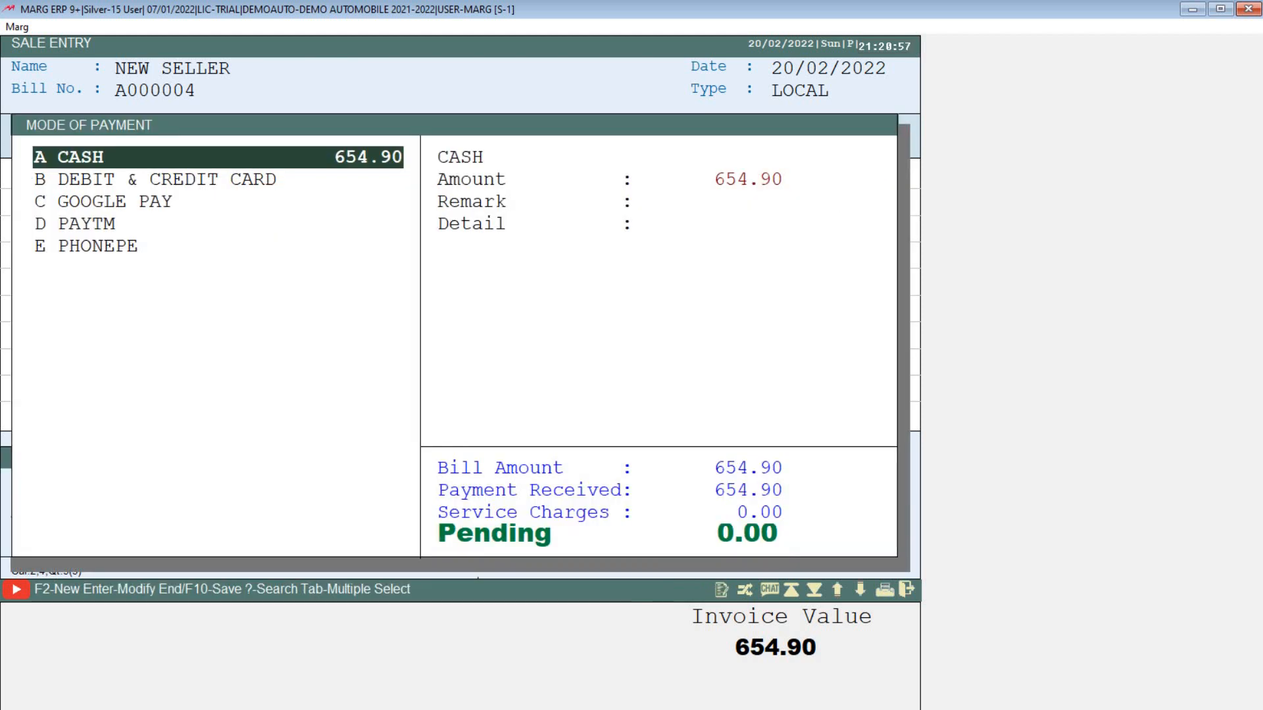
key("Return")
key("Return")
key("p")
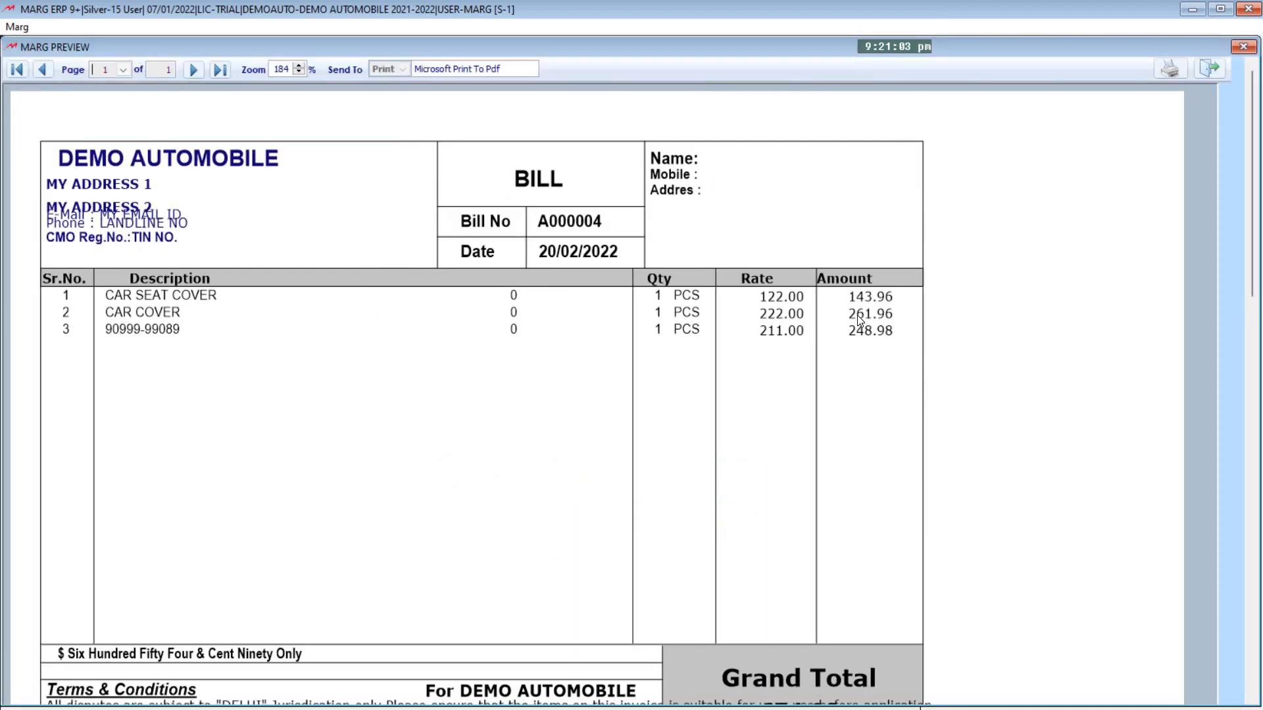
key("Escape")
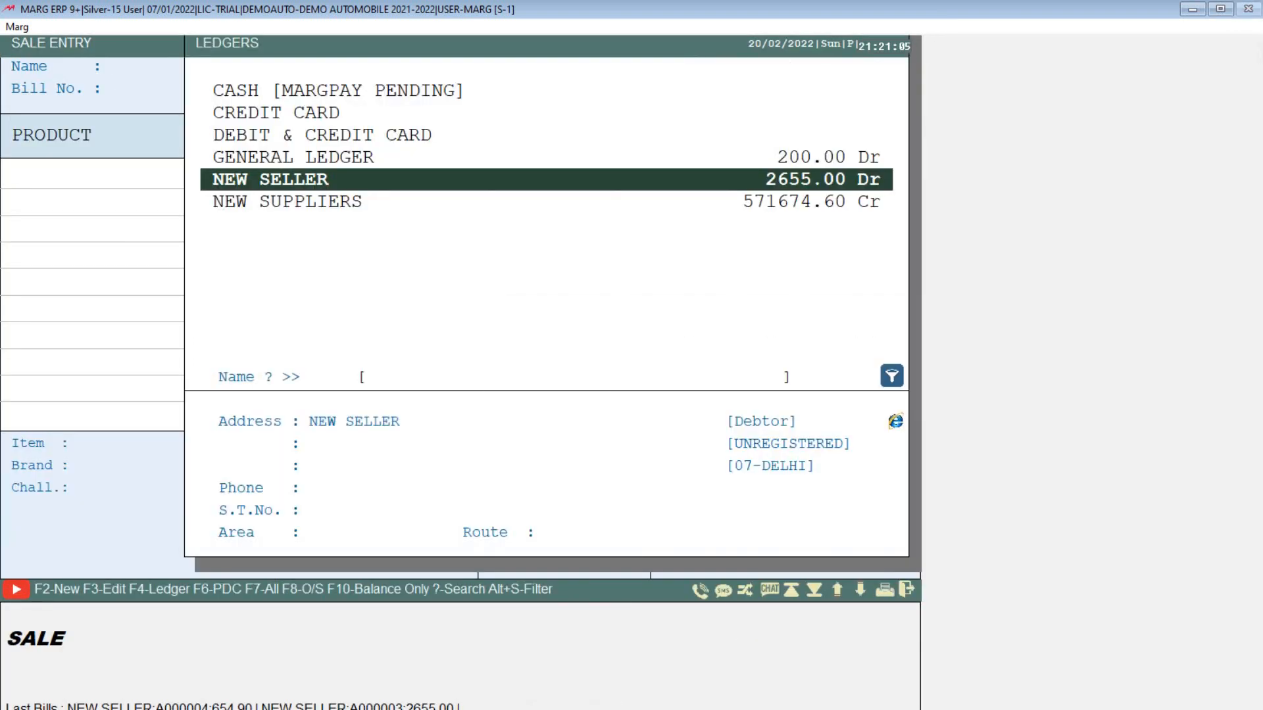
key("Escape")
key("Escape")
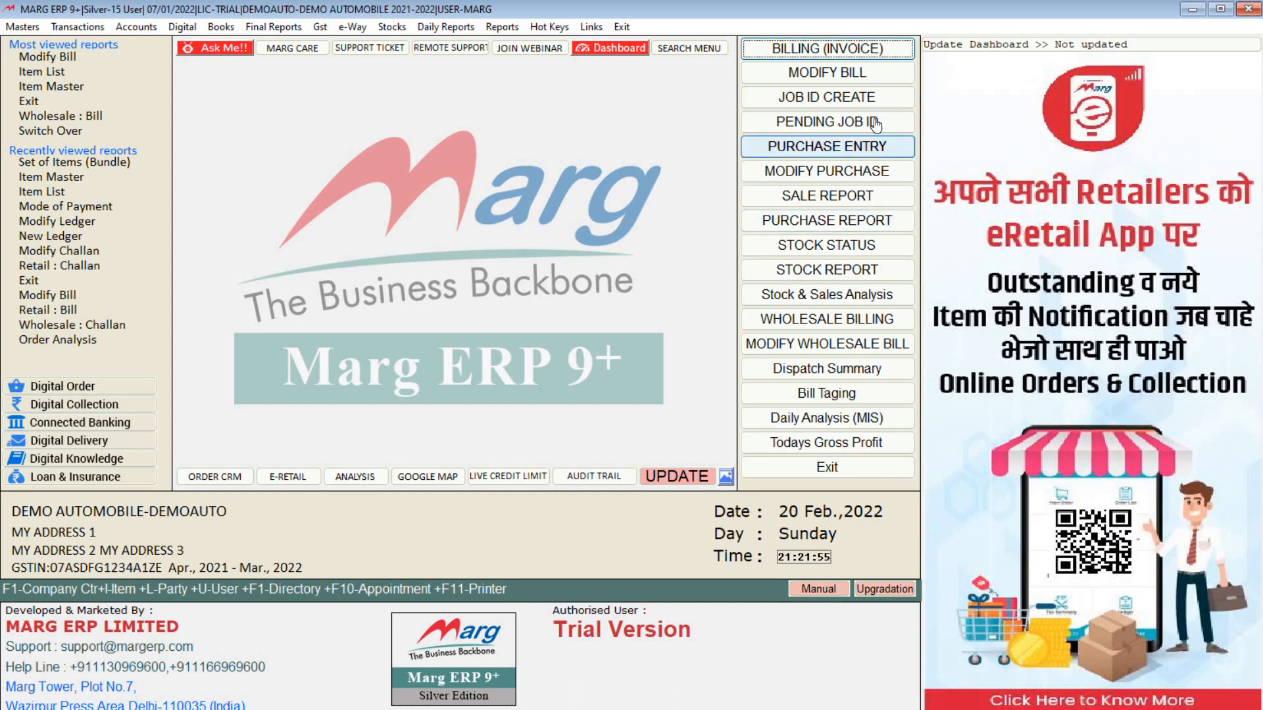
Step: Start a new job ID challan and choose General Item for its first line
left_click(854, 99)
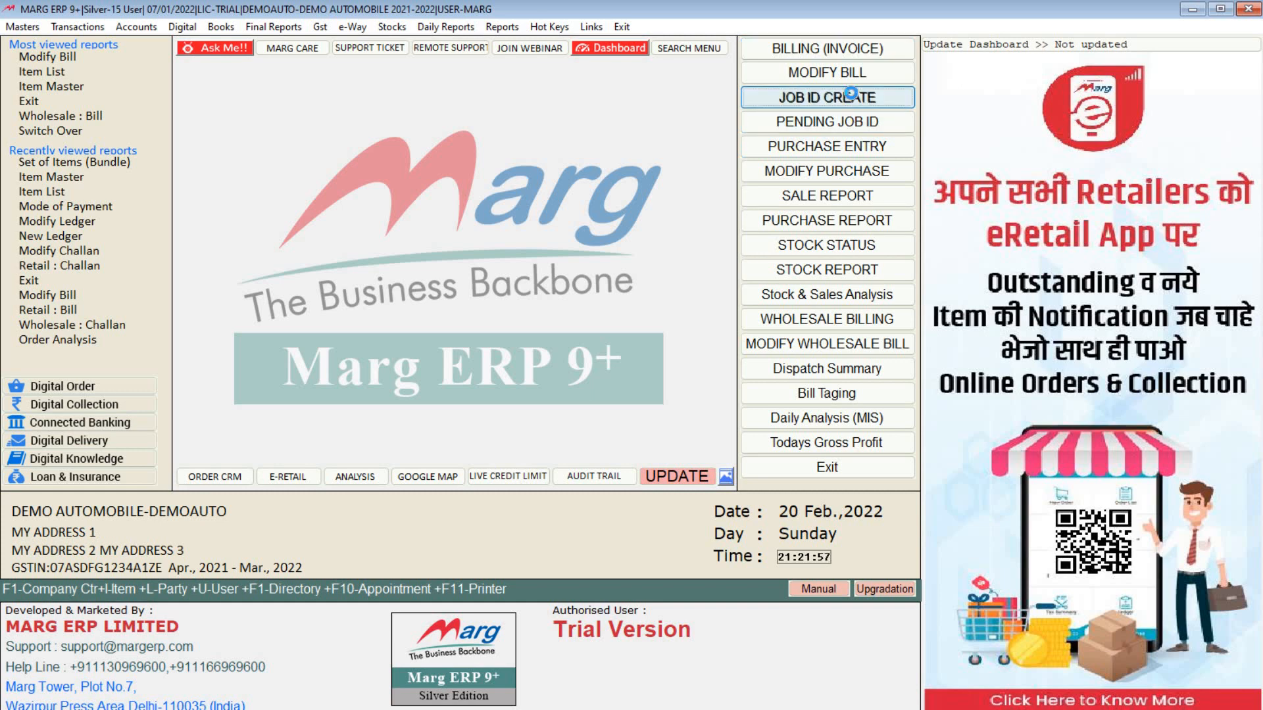
key("Return")
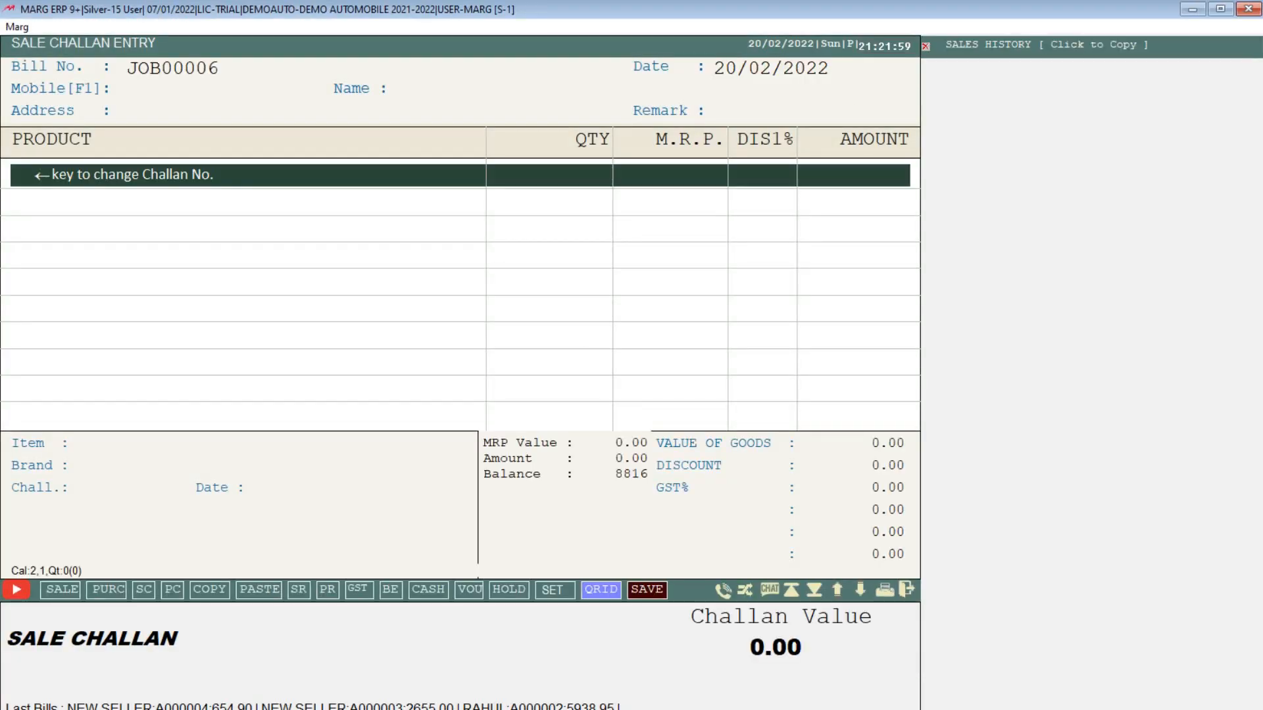
key("Return")
key("Up")
key("Up")
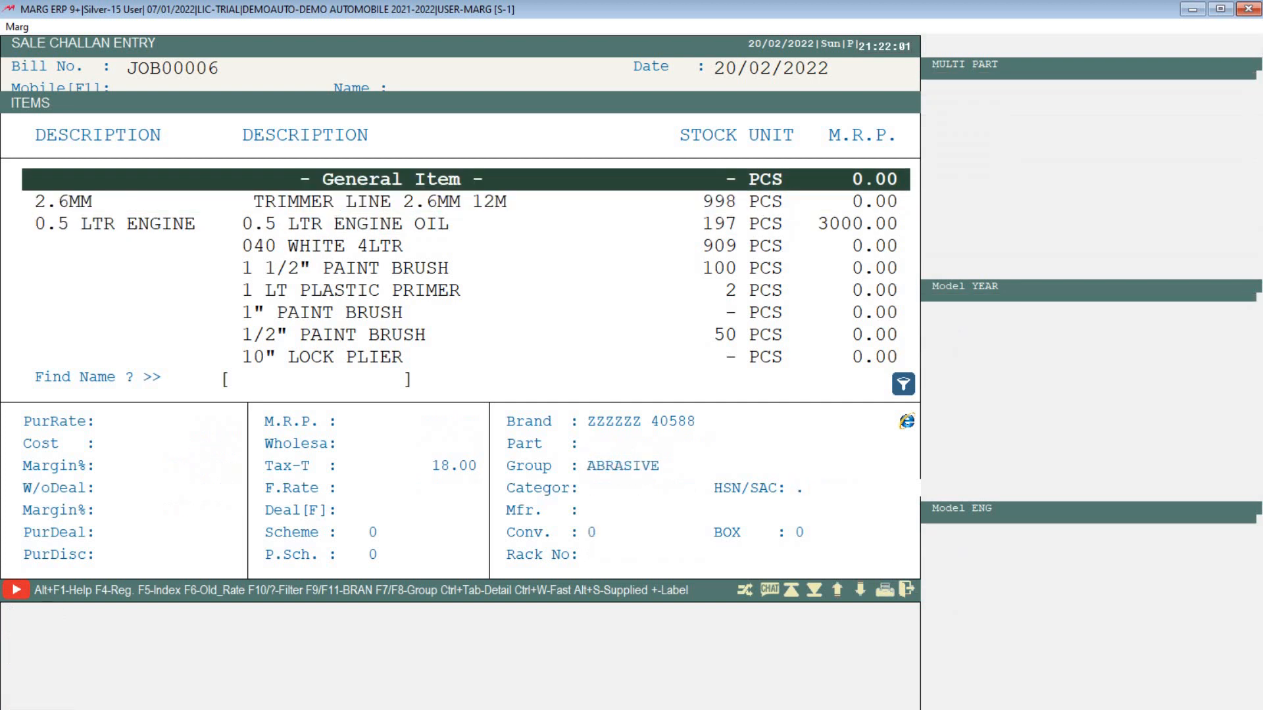
key("Escape")
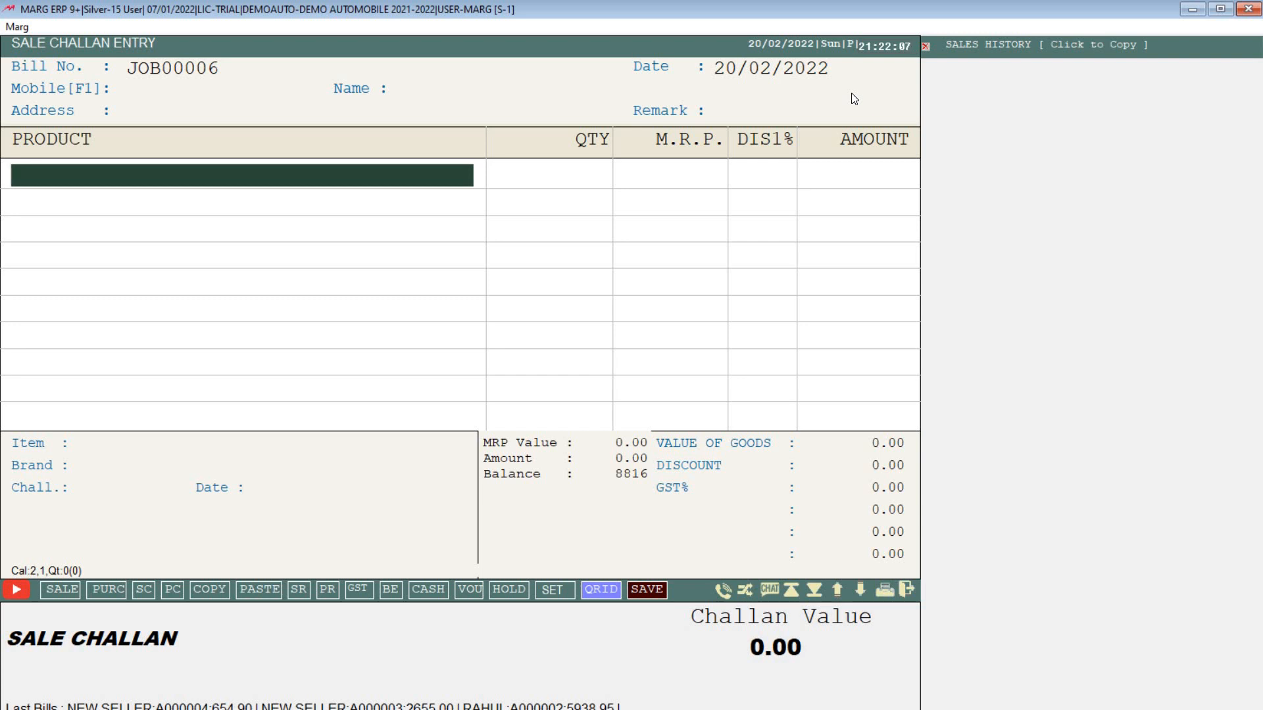
Step: Enter product BIKE HERO HONDA SPENDER-3661 at quantity 1 and accept the zero rate
type("BIKE")
type("HERO HON")
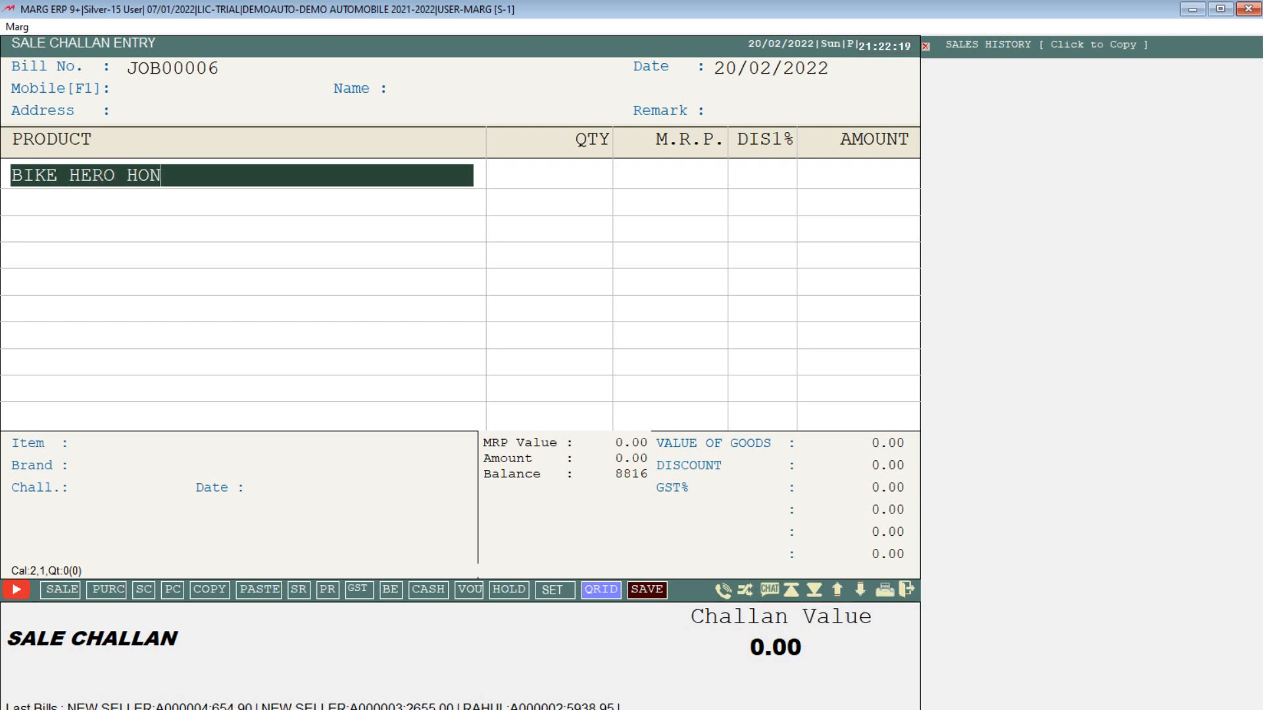
type("DA SPEN")
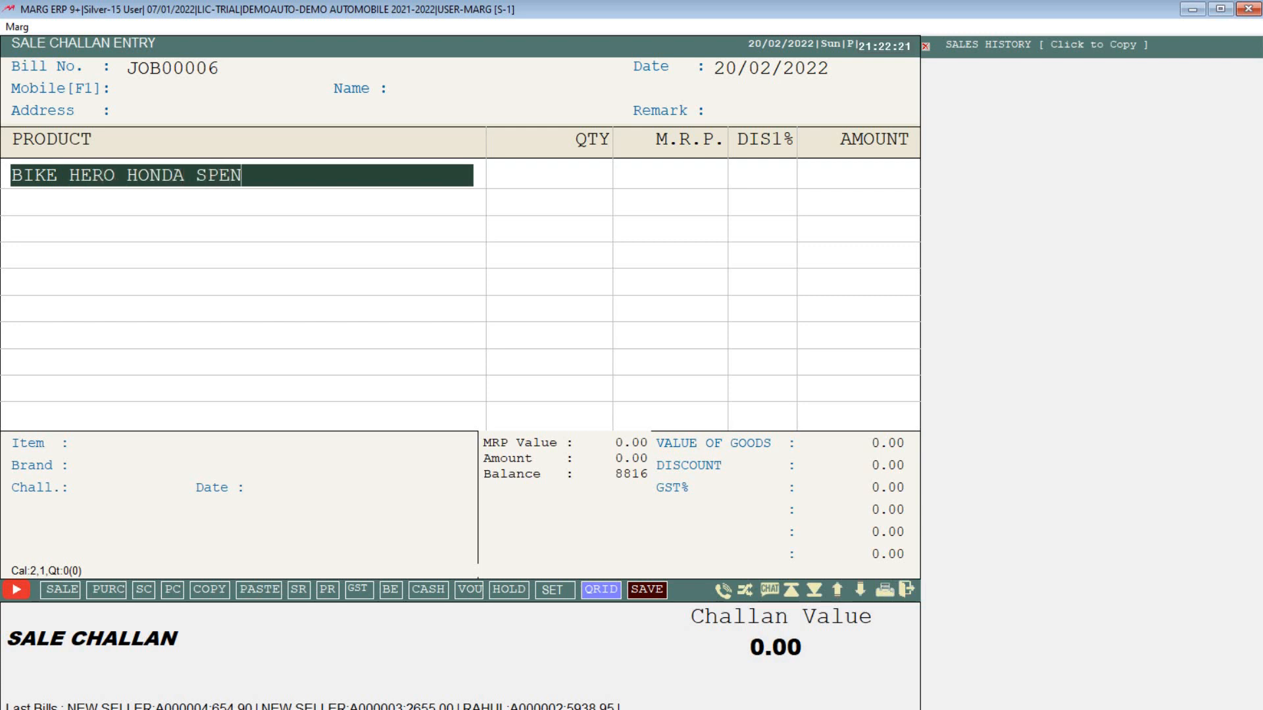
type("DER-36612")
key("BackSpace")
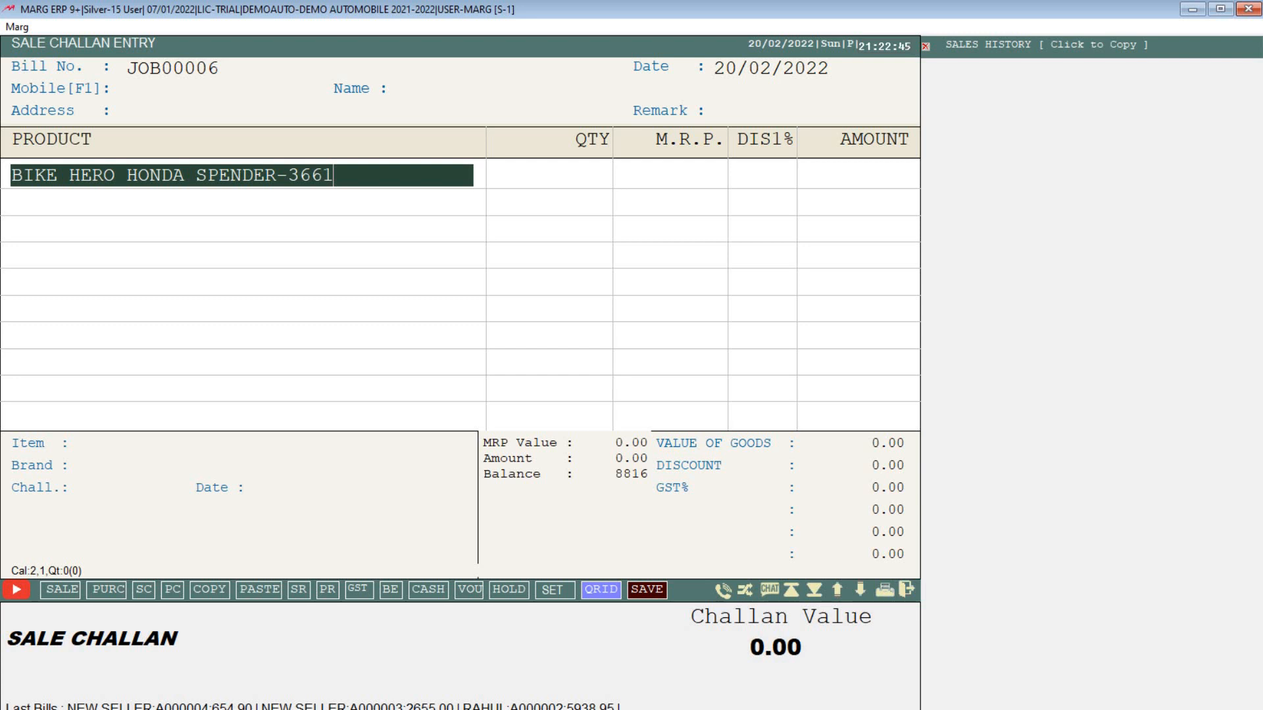
key("Return")
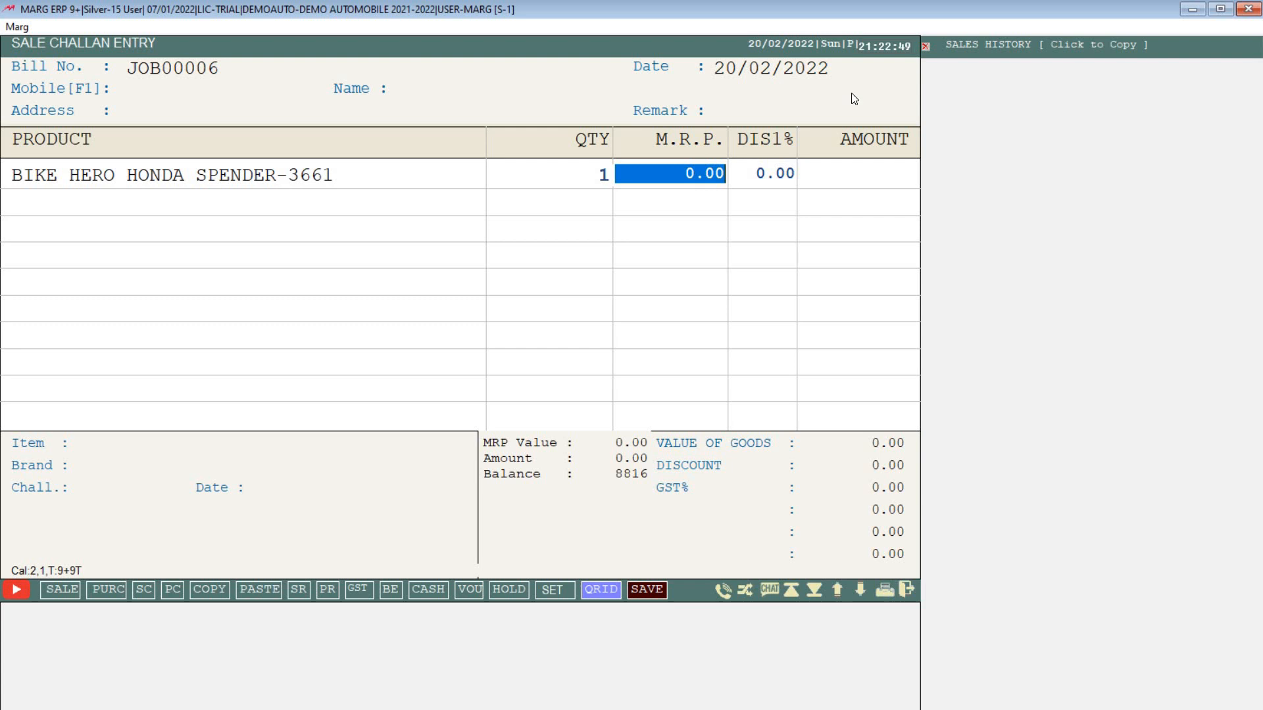
key("Return")
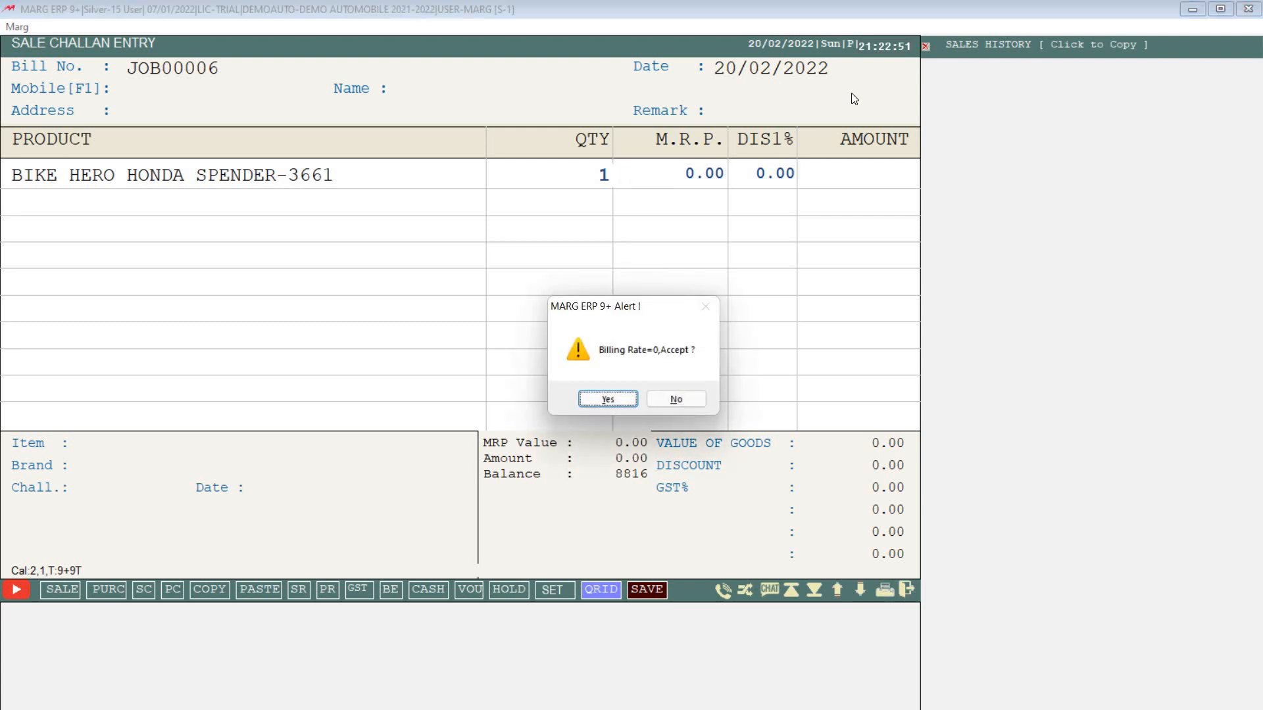
key("Return")
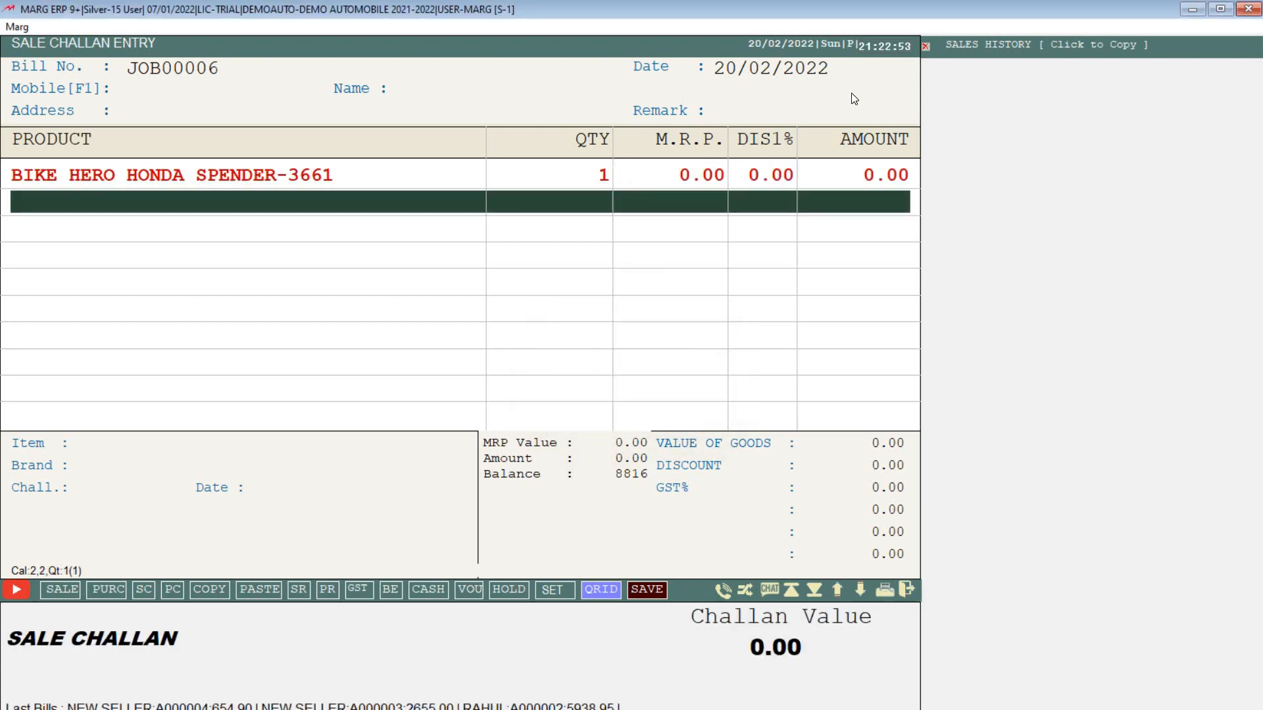
Step: Begin saving the challan and accept the zero billing rate warning
key("ctrl+w")
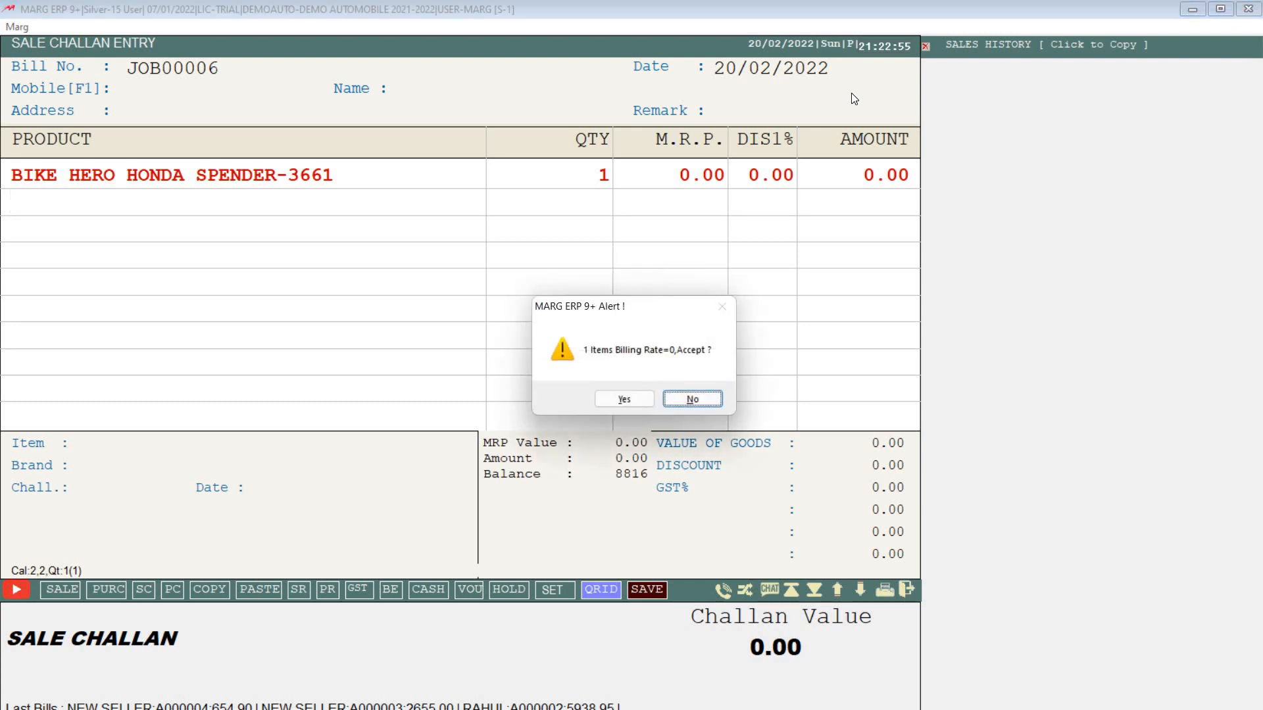
key("Left")
key("Return")
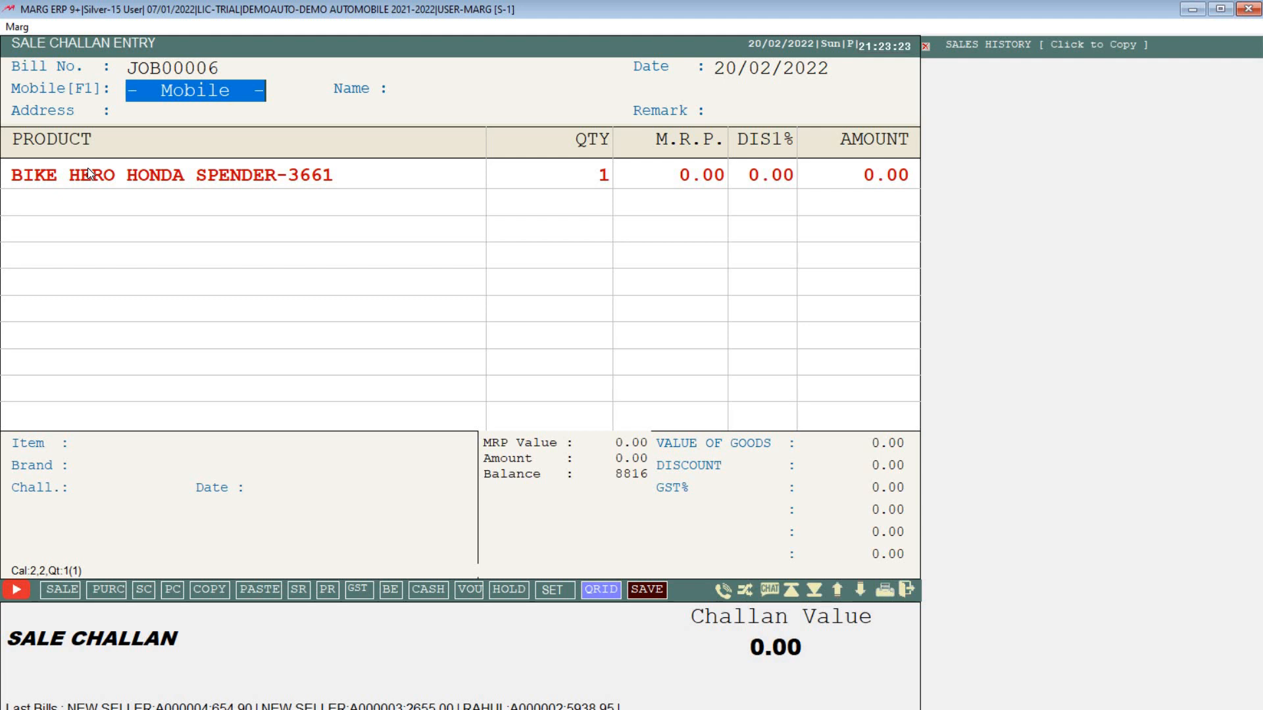
Step: Register a new customer with their mobile number and name, skipping optional fields
type("909")
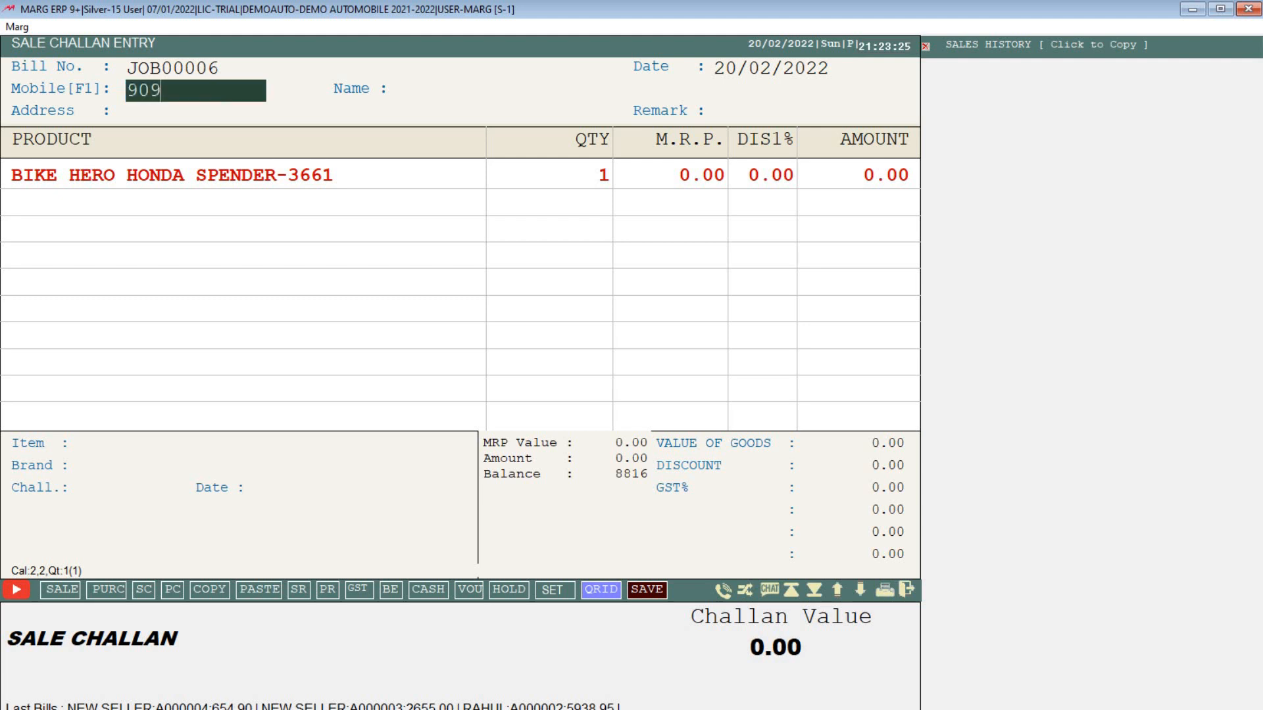
type("898989")
key("Return")
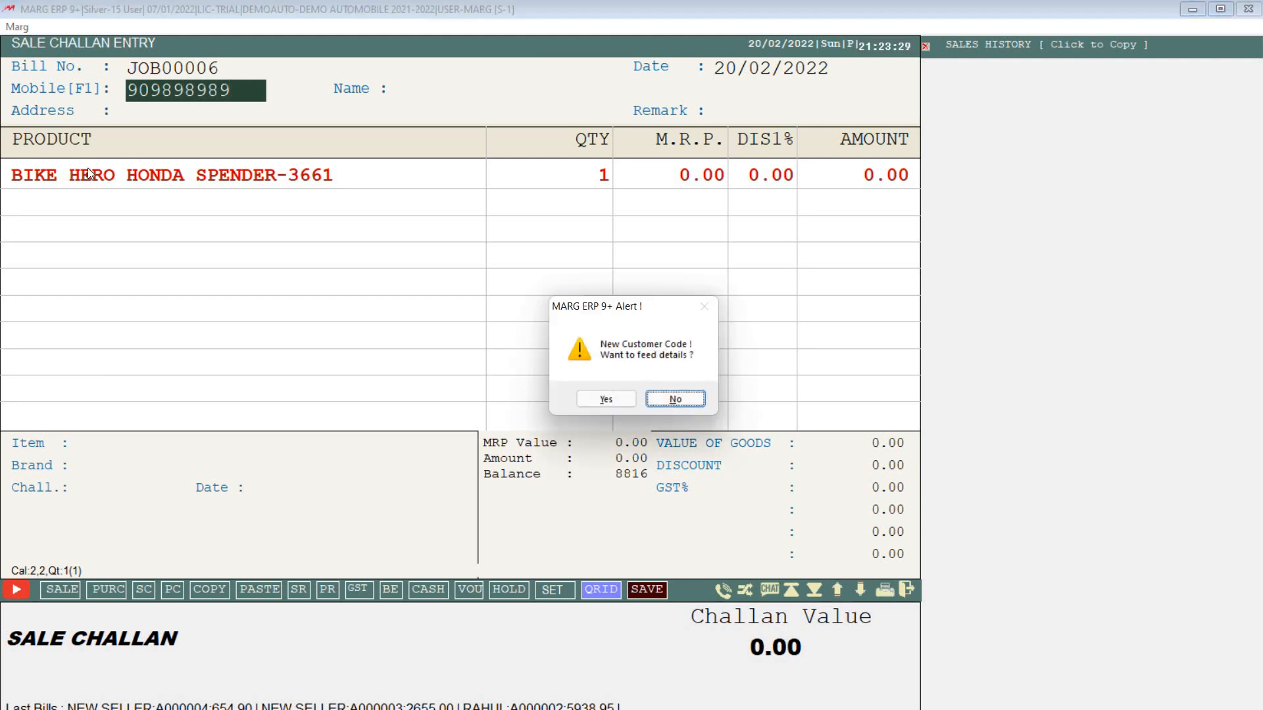
key("Return")
key("Return")
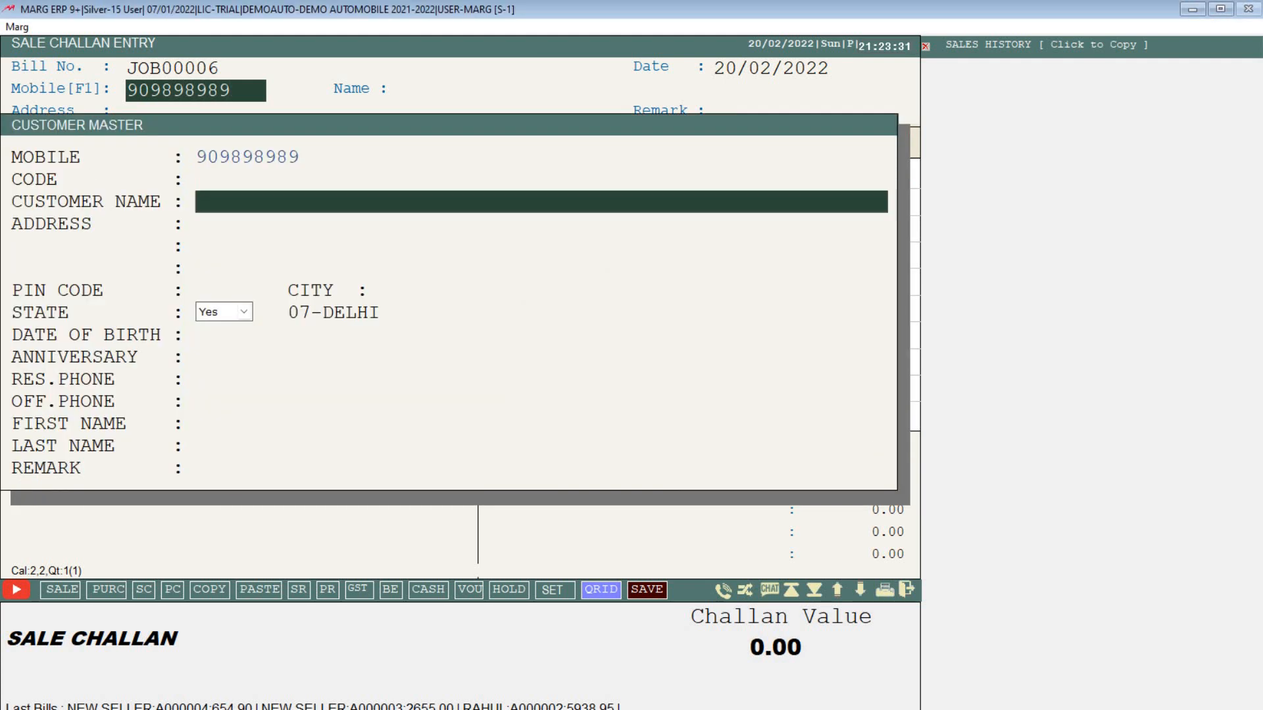
type("SAHIL")
key("Return")
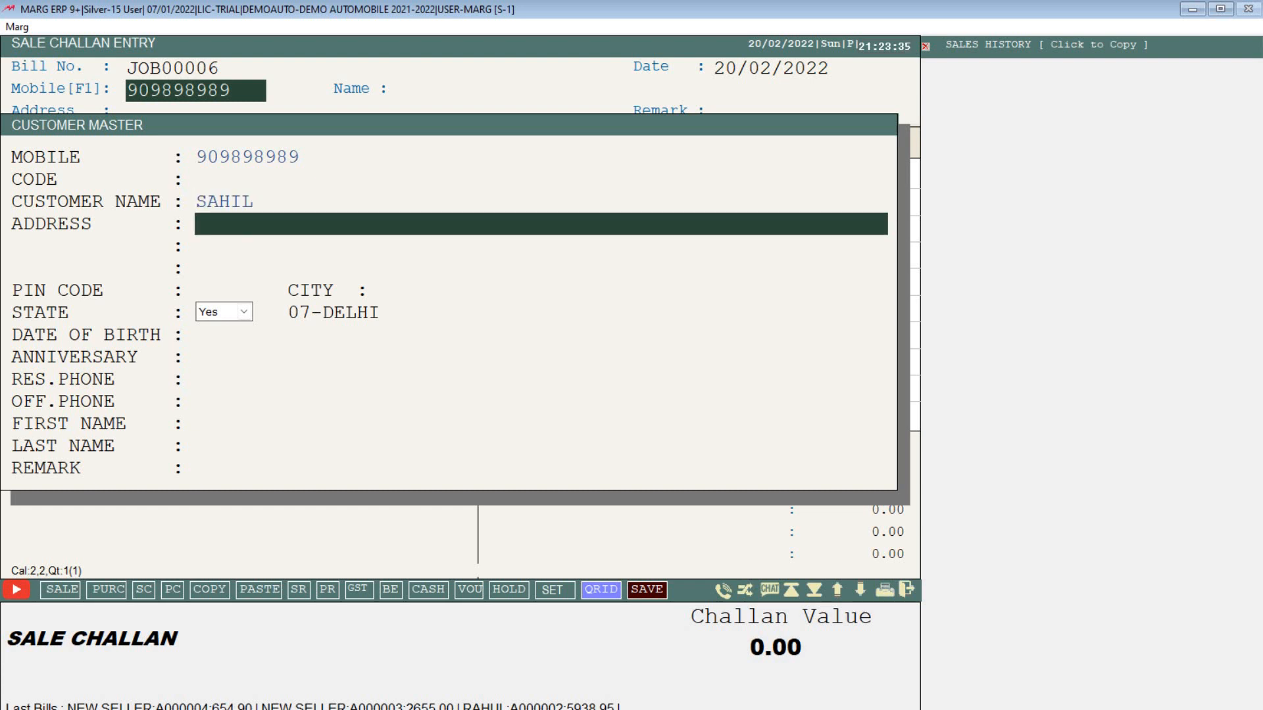
key("Return")
key("Return")
key("Return")
key("Return")
key("Return")
key("Return")
key("Return")
key("Return")
key("Return")
key("Return")
key("Return")
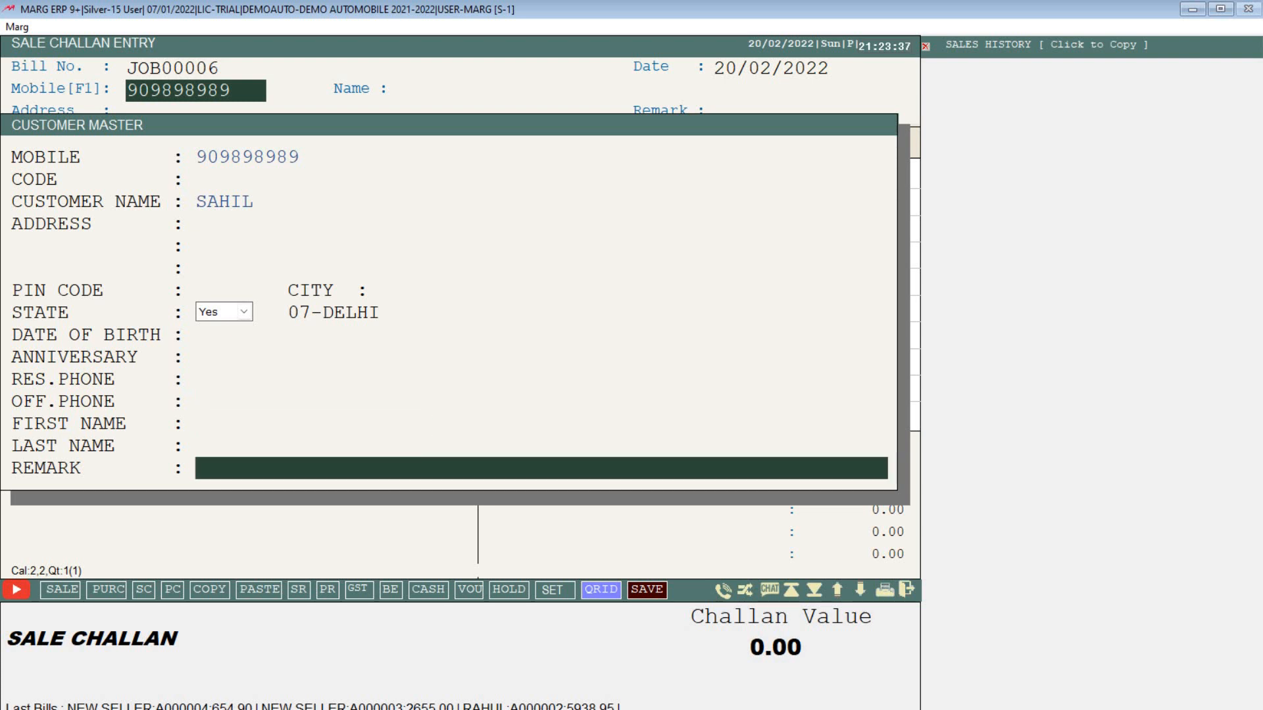
key("Return")
Step: Save challan JOB00006 and scroll through its service receipt preview before closing it
key("End")
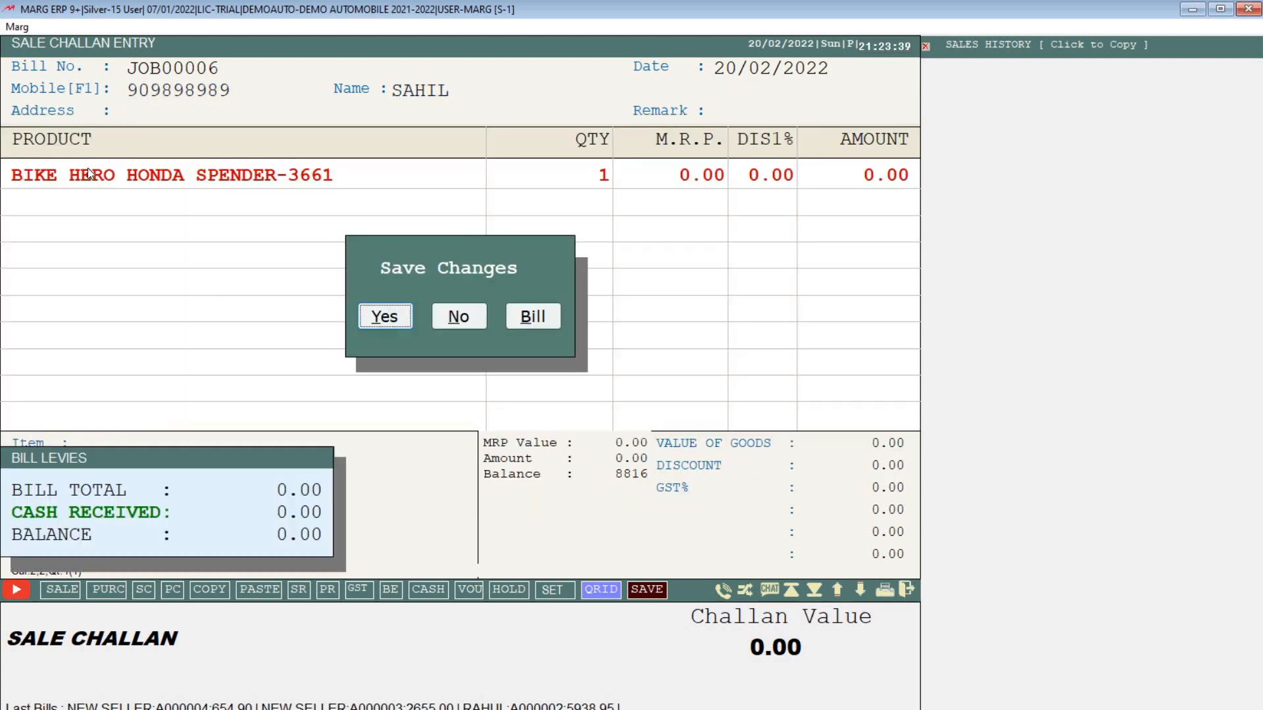
key("Return")
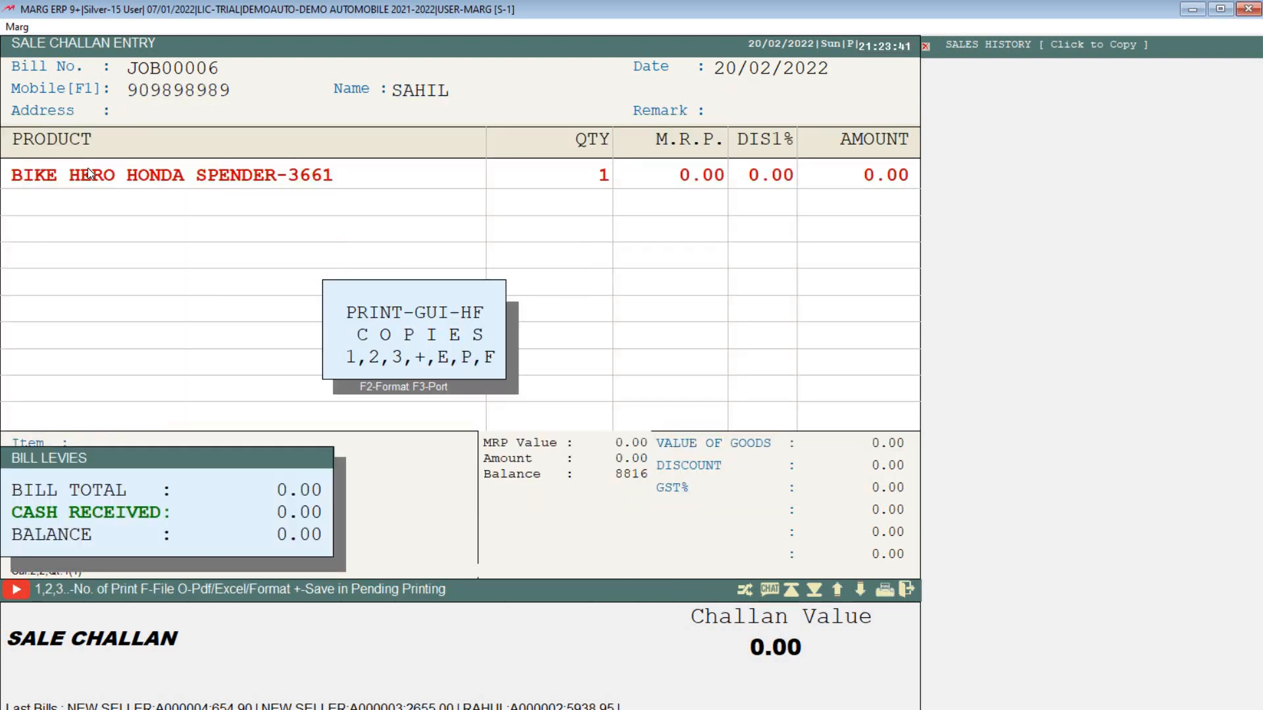
key("p")
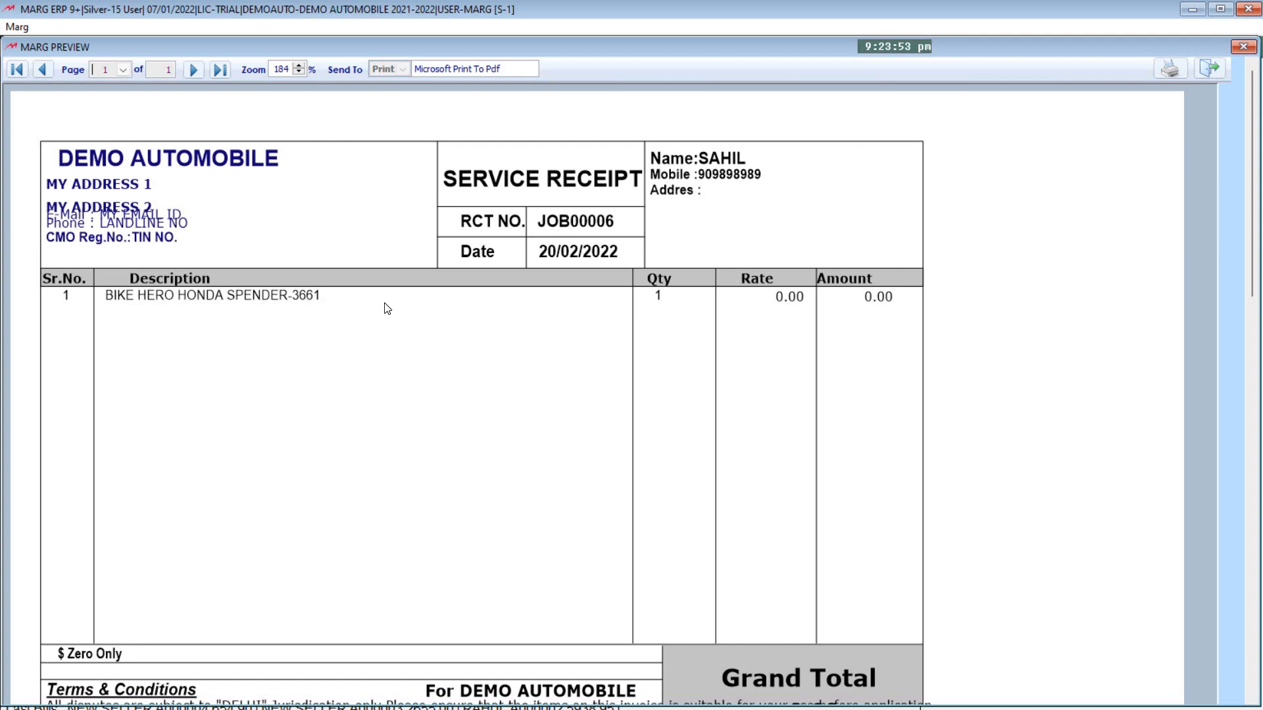
scroll(742, 437, "down", 3)
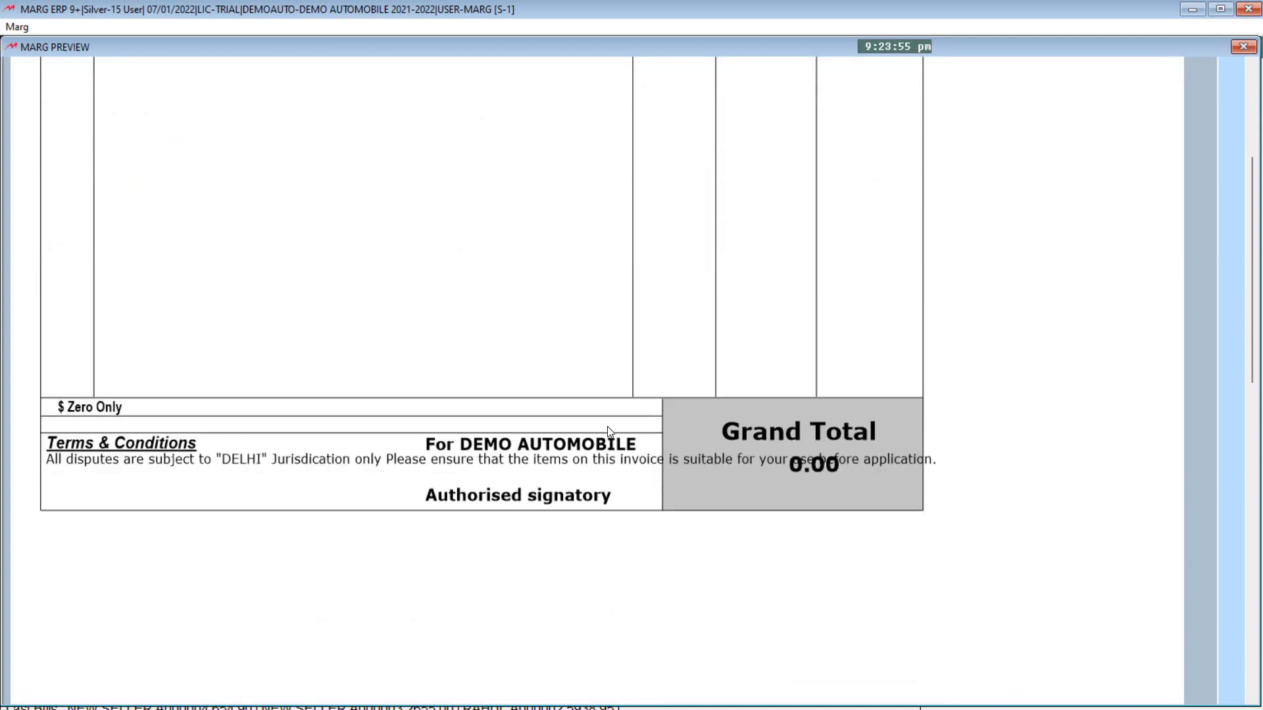
scroll(609, 432, "up", 3)
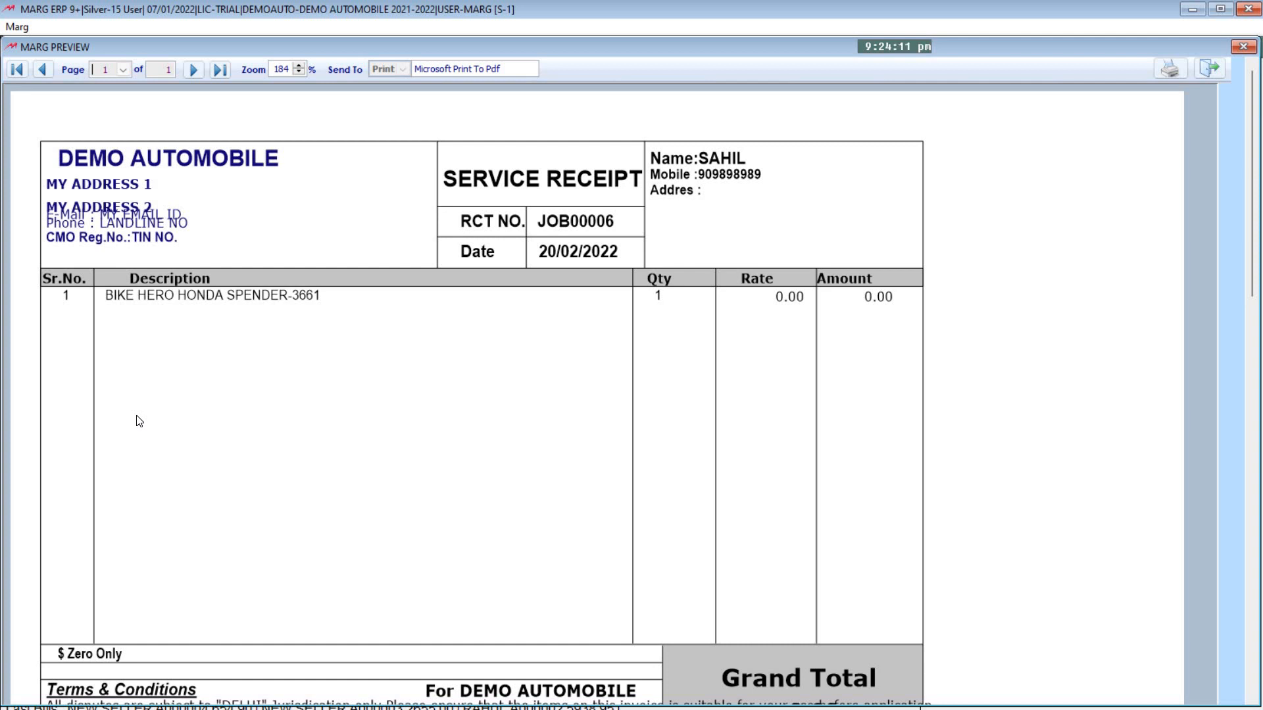
key("Escape")
Step: Create job challan JOB00007 for SCOOTY JUPITER 3747 at quantity 1 and zero rate
key("Escape")
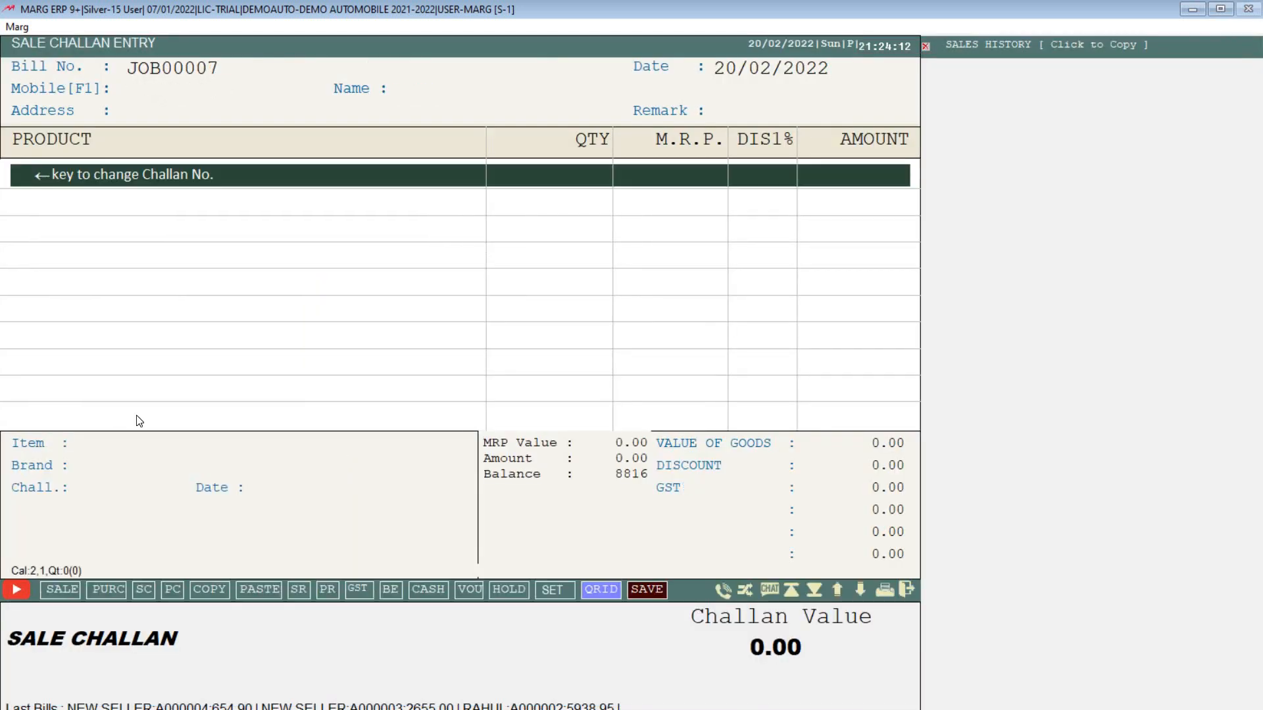
key("Escape")
key("Escape")
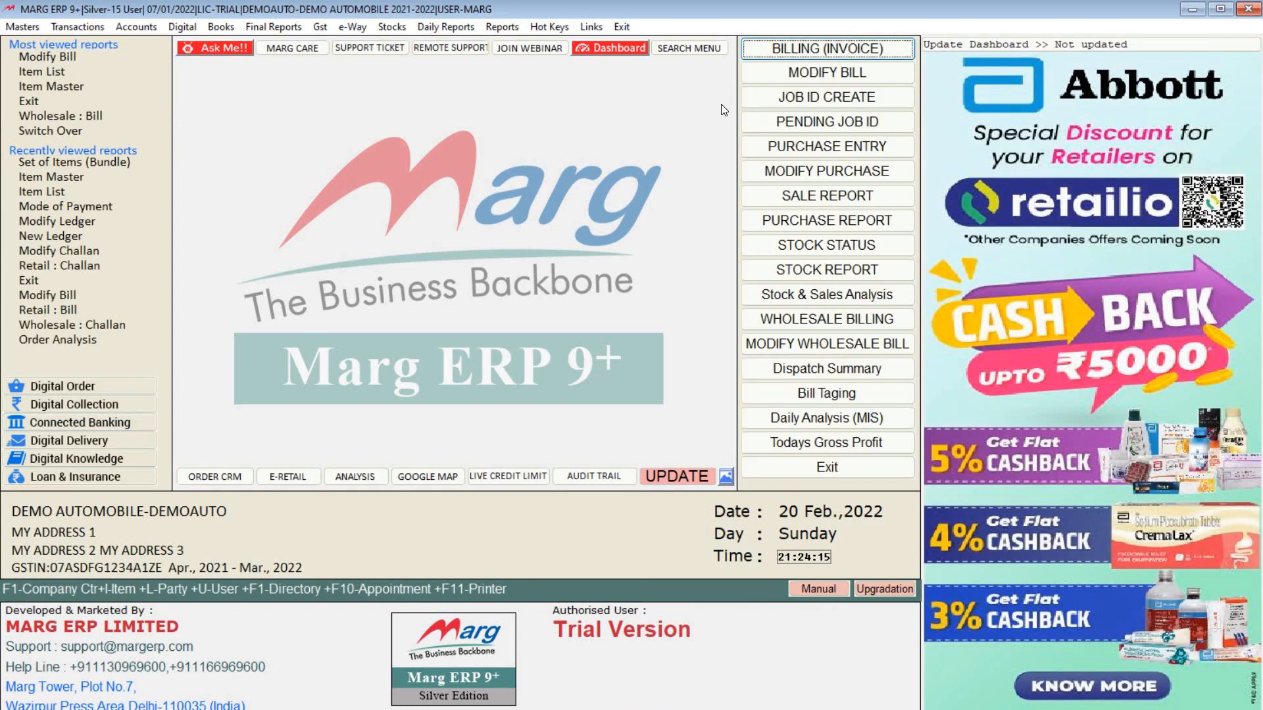
left_click(832, 96)
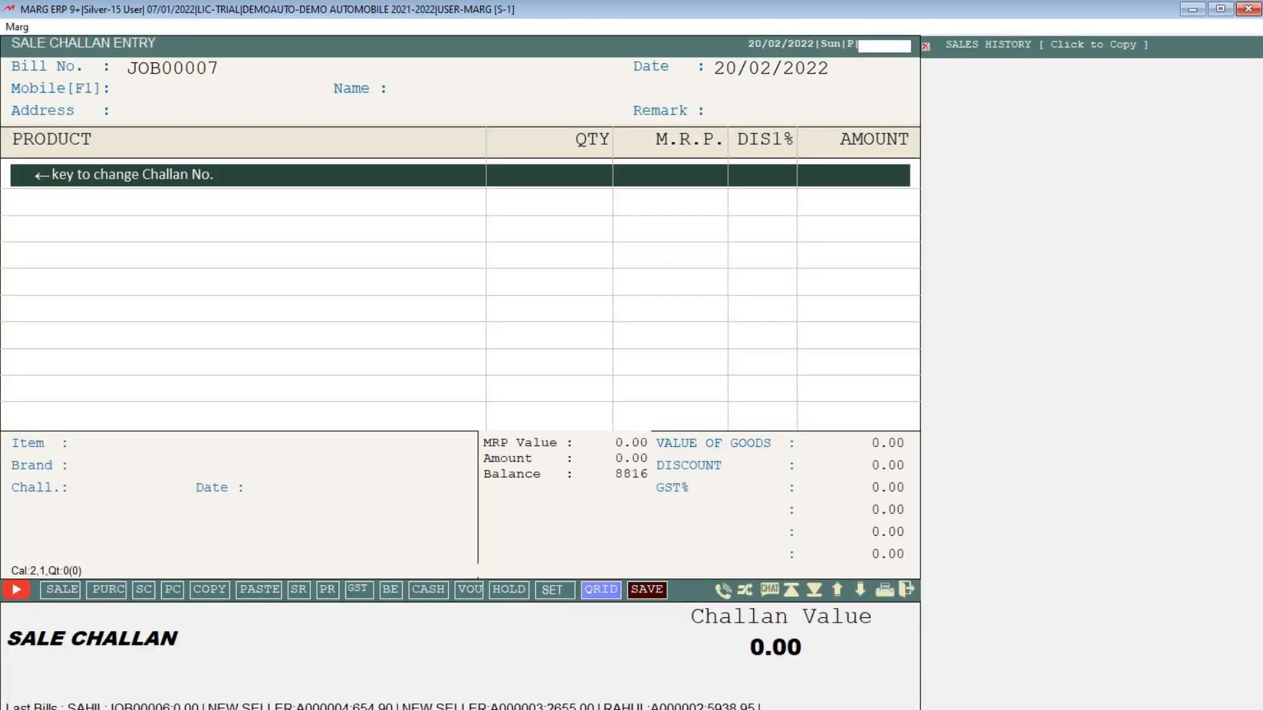
key("Return")
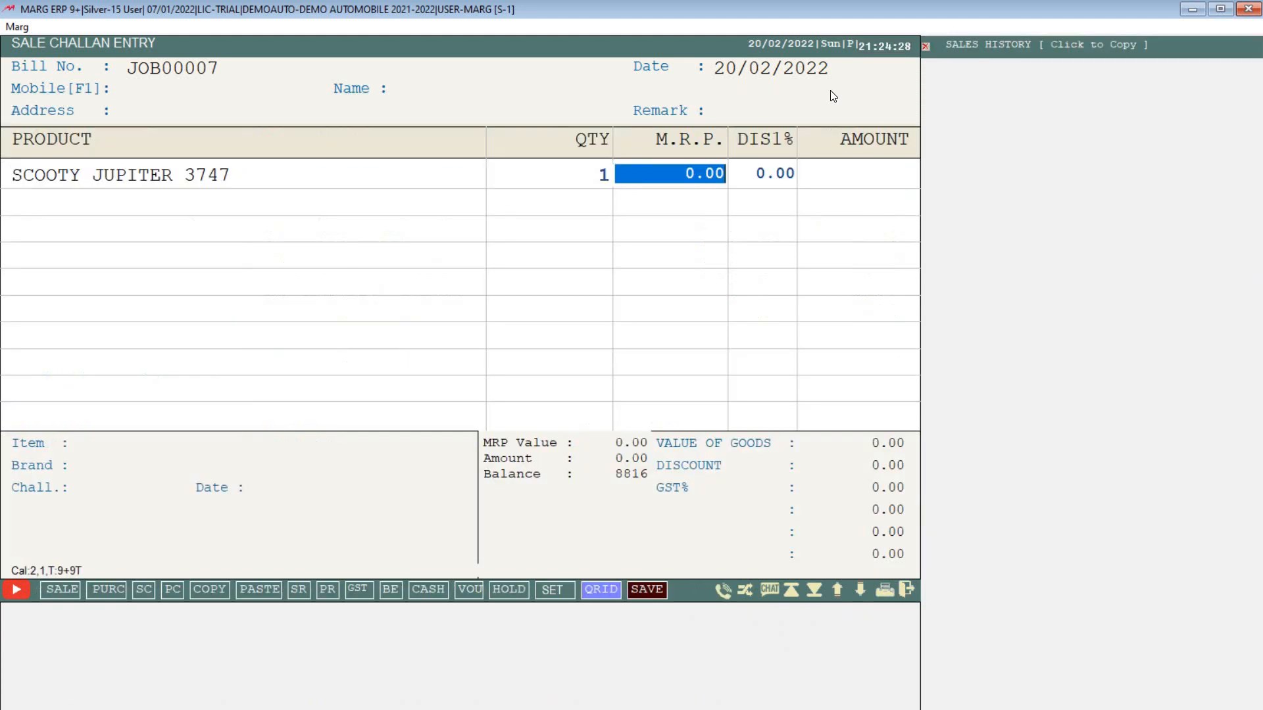
key("Return")
key("Left")
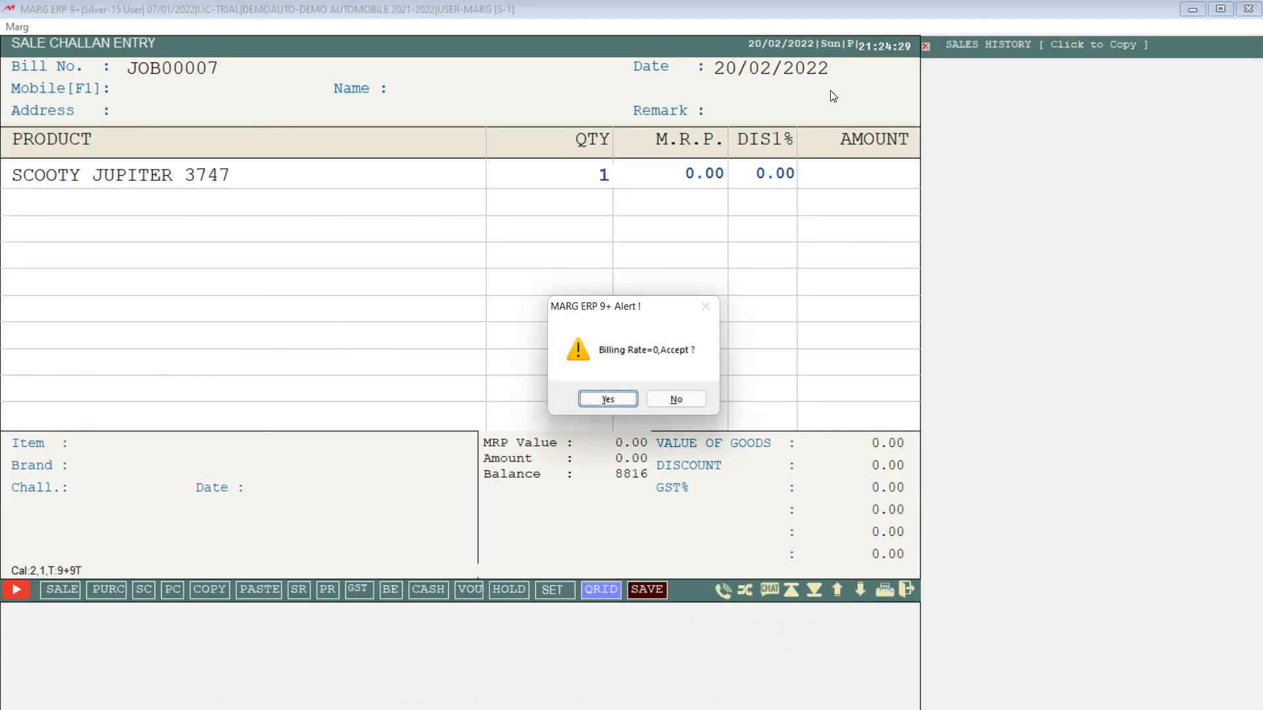
key("Return")
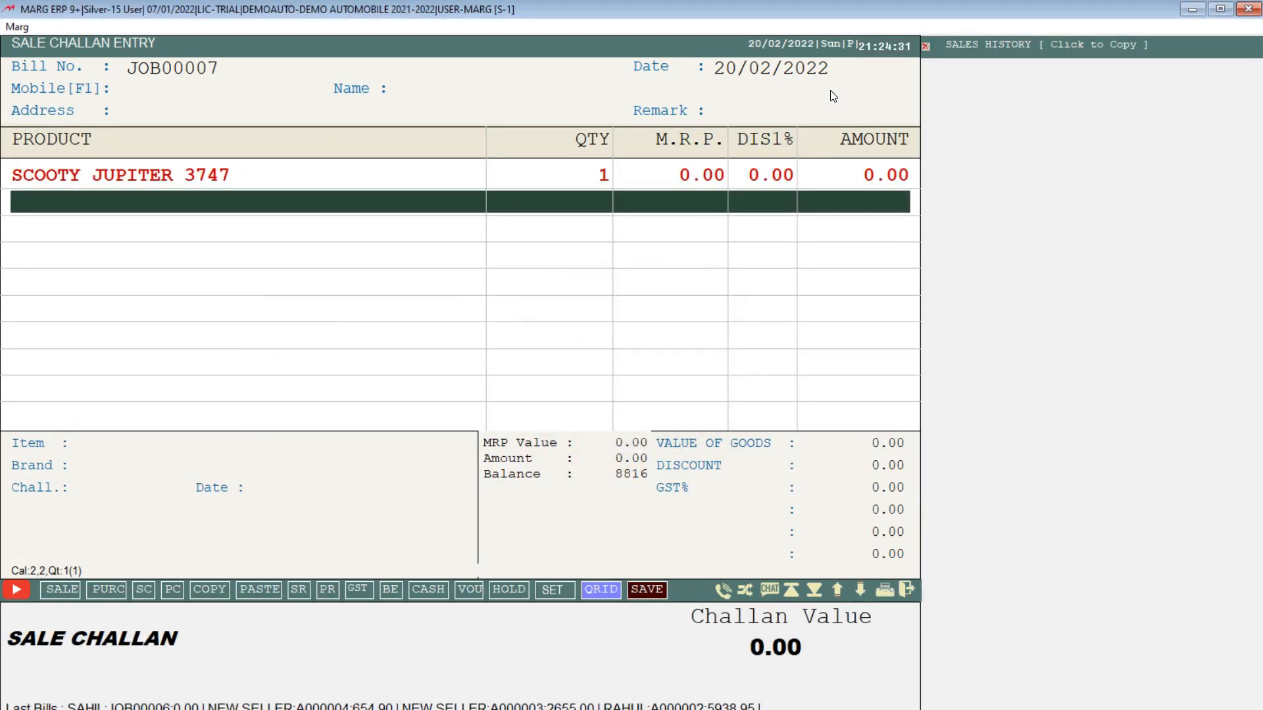
key("ctrl+w")
key("Left")
key("Return")
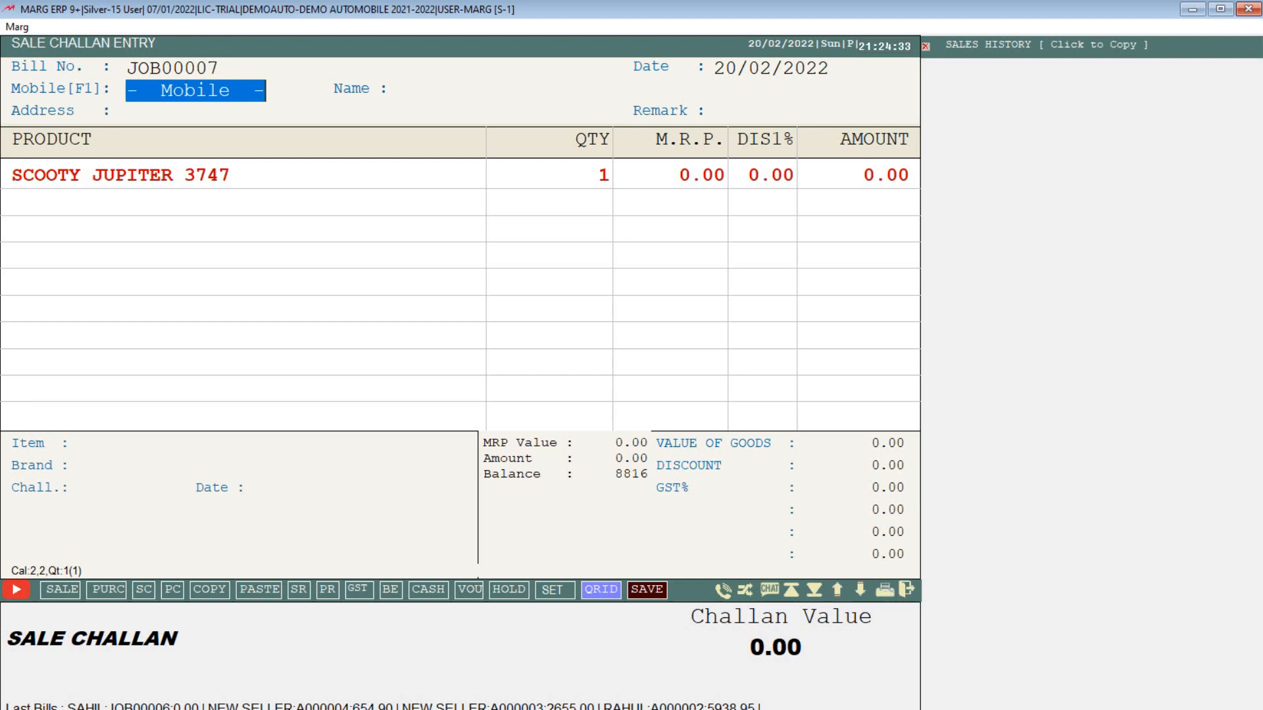
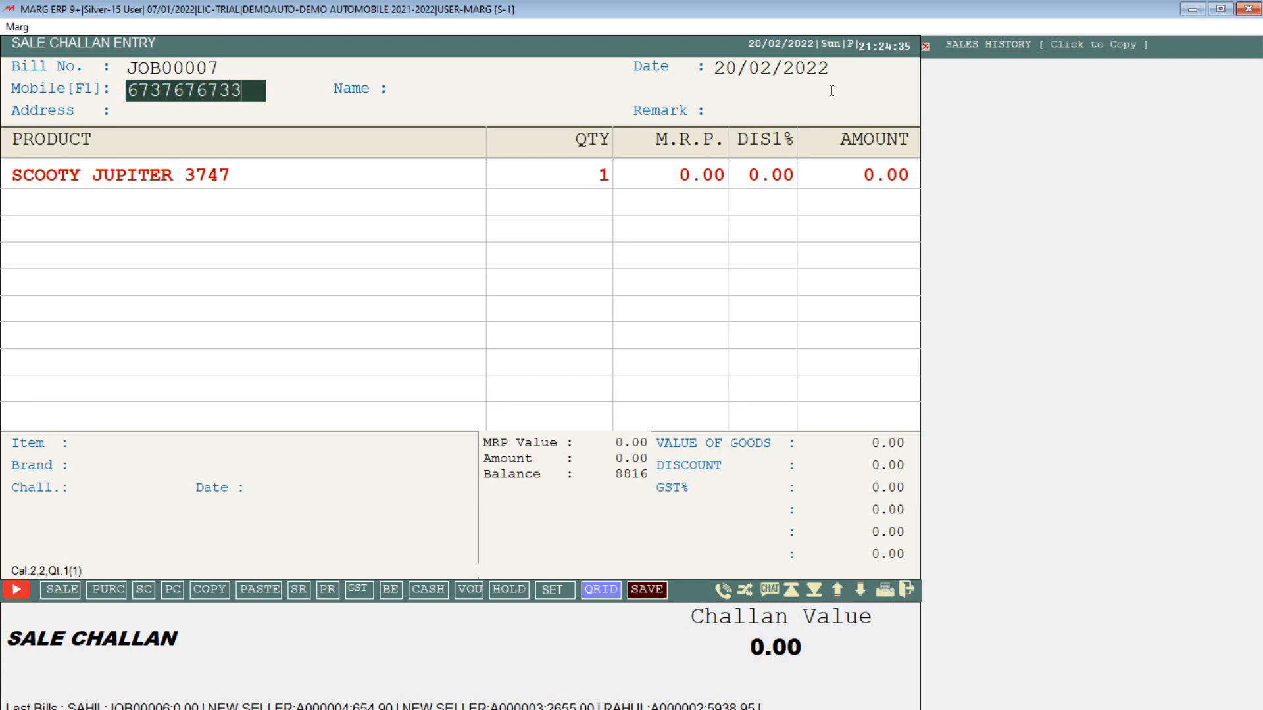
Step: Add a new customer to the challan with their mobile number and name
key("Return")
key("Left")
key("Return")
key("Return")
key("Return")
key("Return")
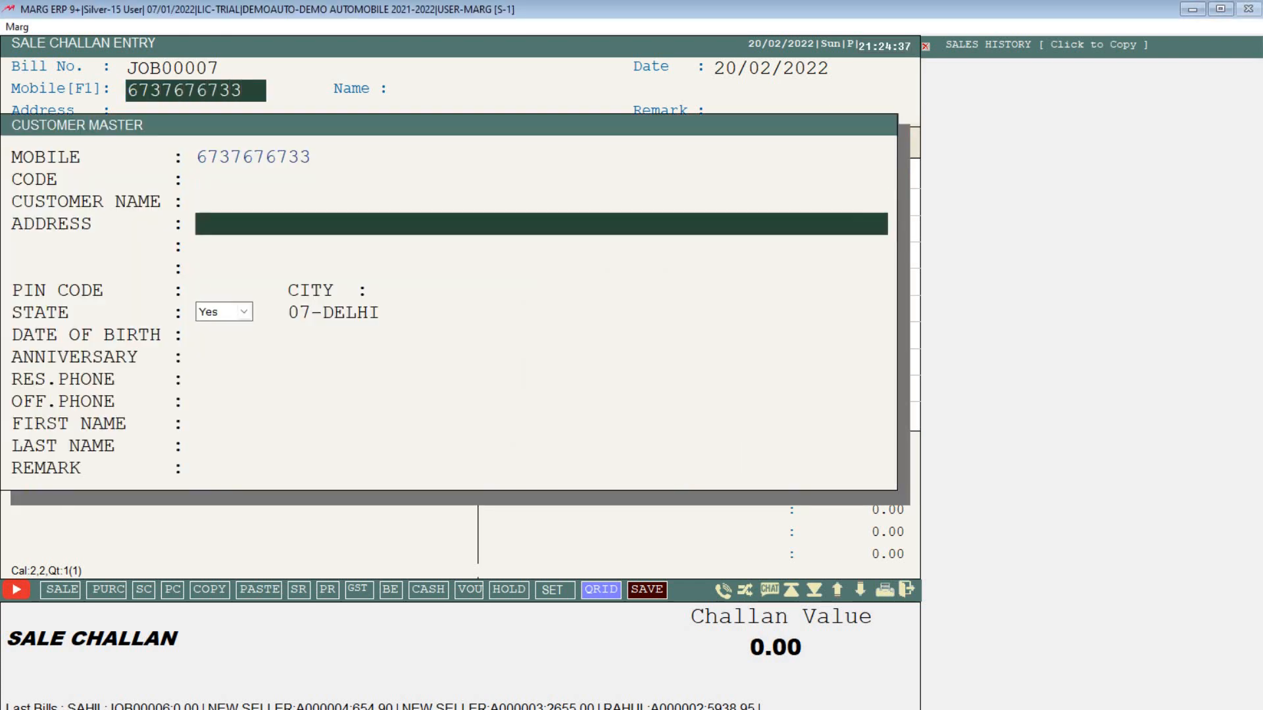
key("Up")
type("RAM")
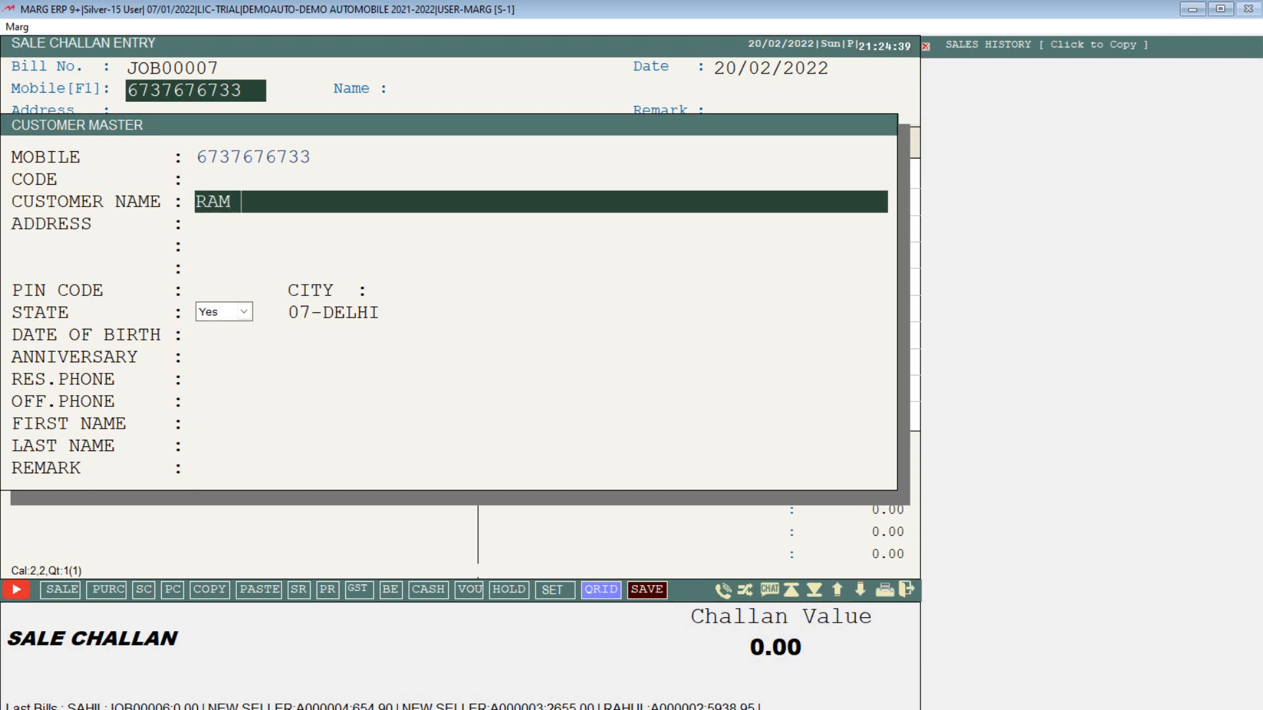
key("Return")
key("Return")
key("Escape")
Step: Save challan JOB00007, preview its service receipt, and close the challan entry
key("Return")
key("Return")
key("Return")
key("Escape")
key("Return")
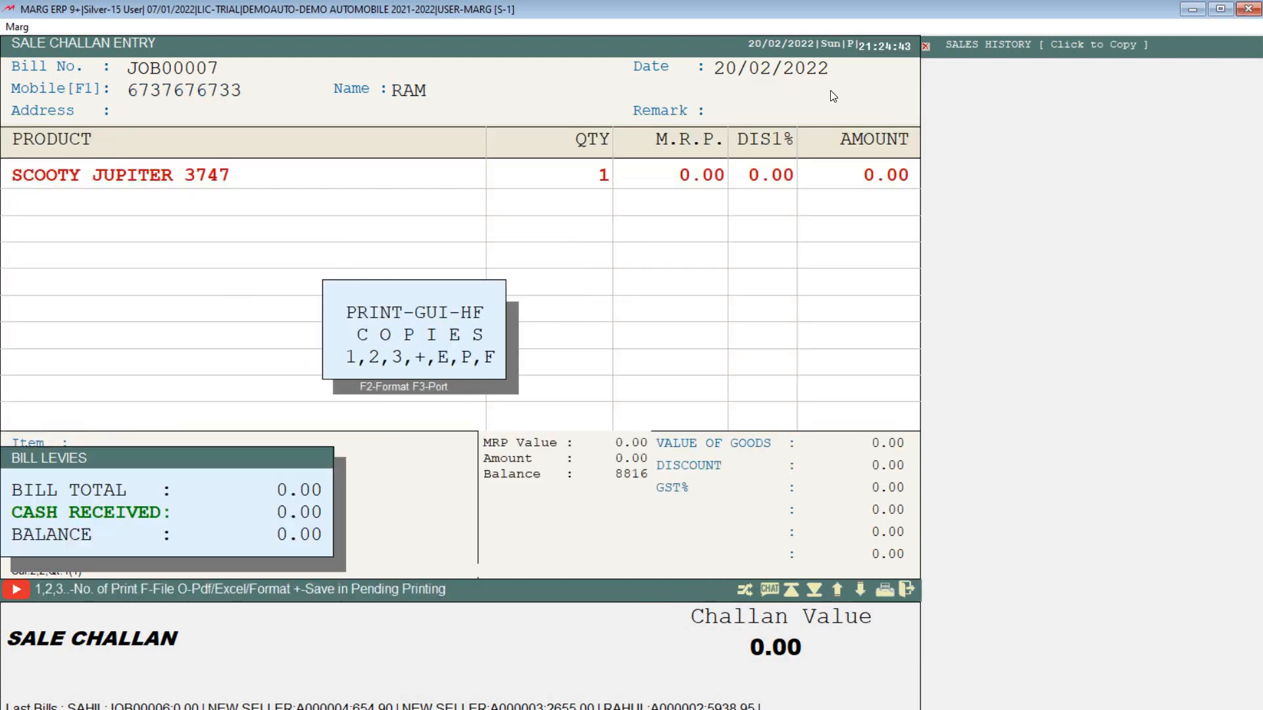
key("p")
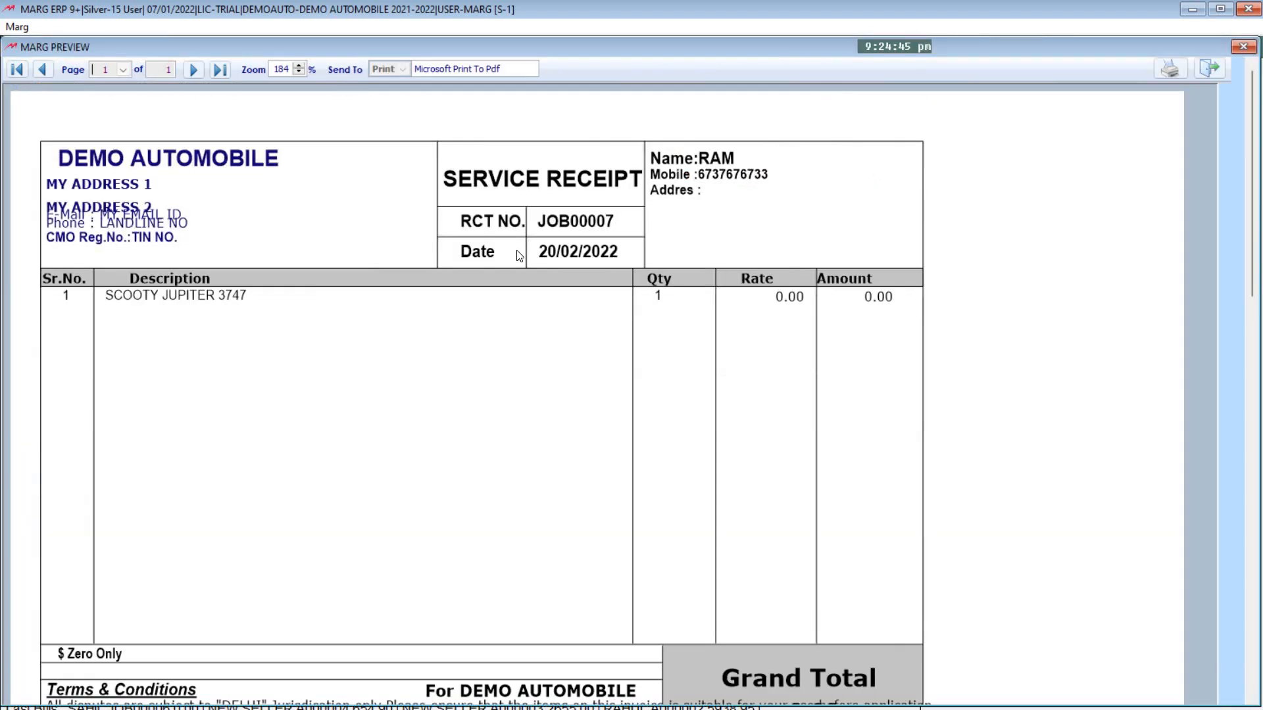
key("Escape")
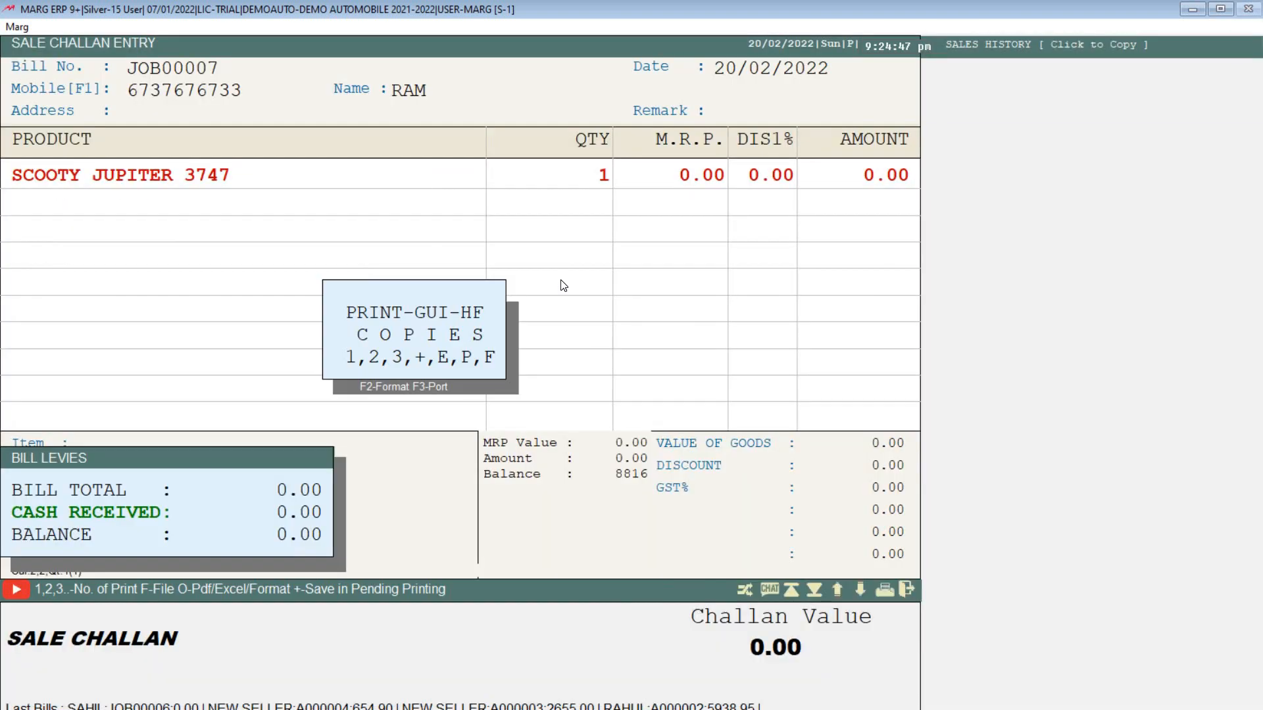
key("Escape")
key("Escape")
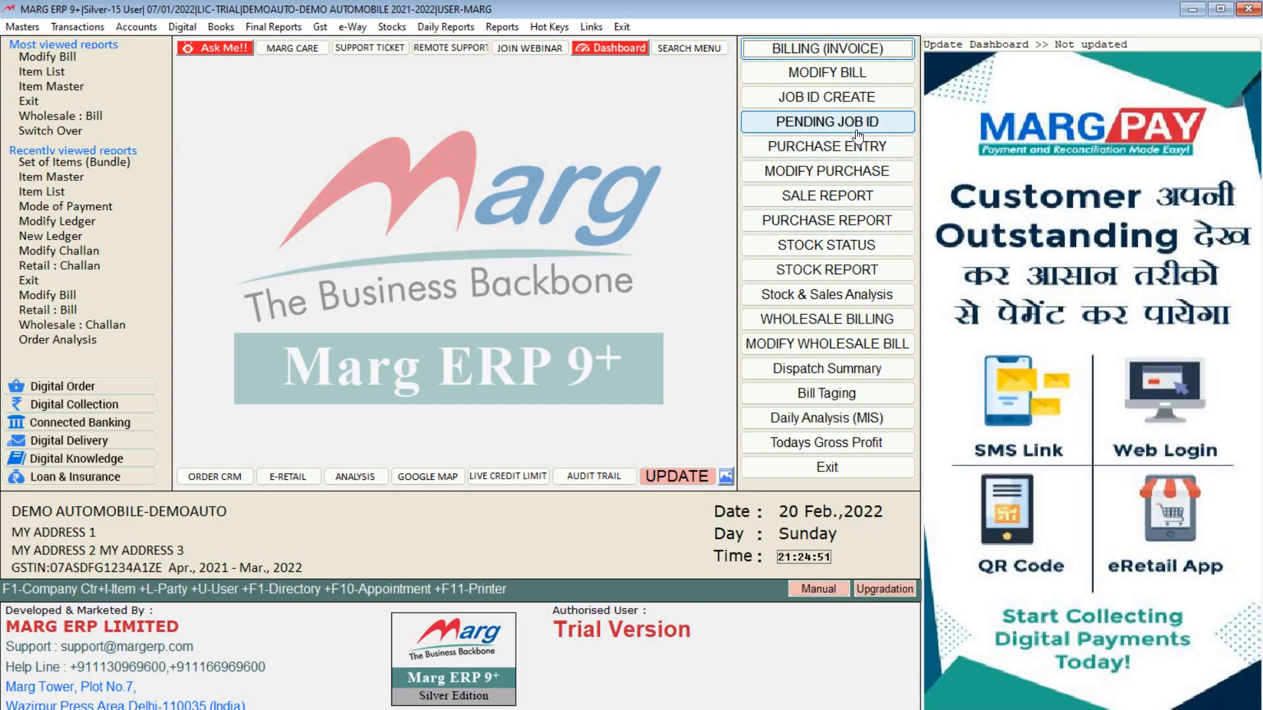
left_click(820, 125)
key("Return")
key("Return")
key("Return")
key("Return")
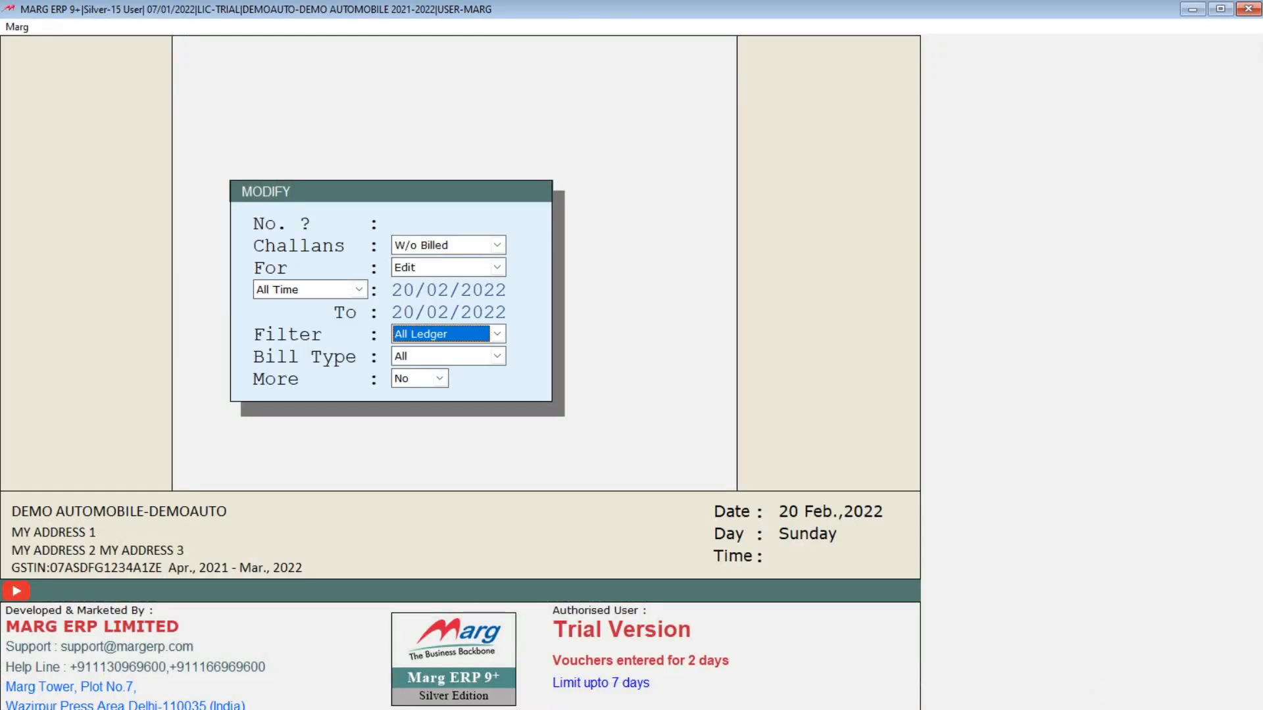
key("Up")
key("Down")
key("Up")
key("Down")
key("Up")
key("Down")
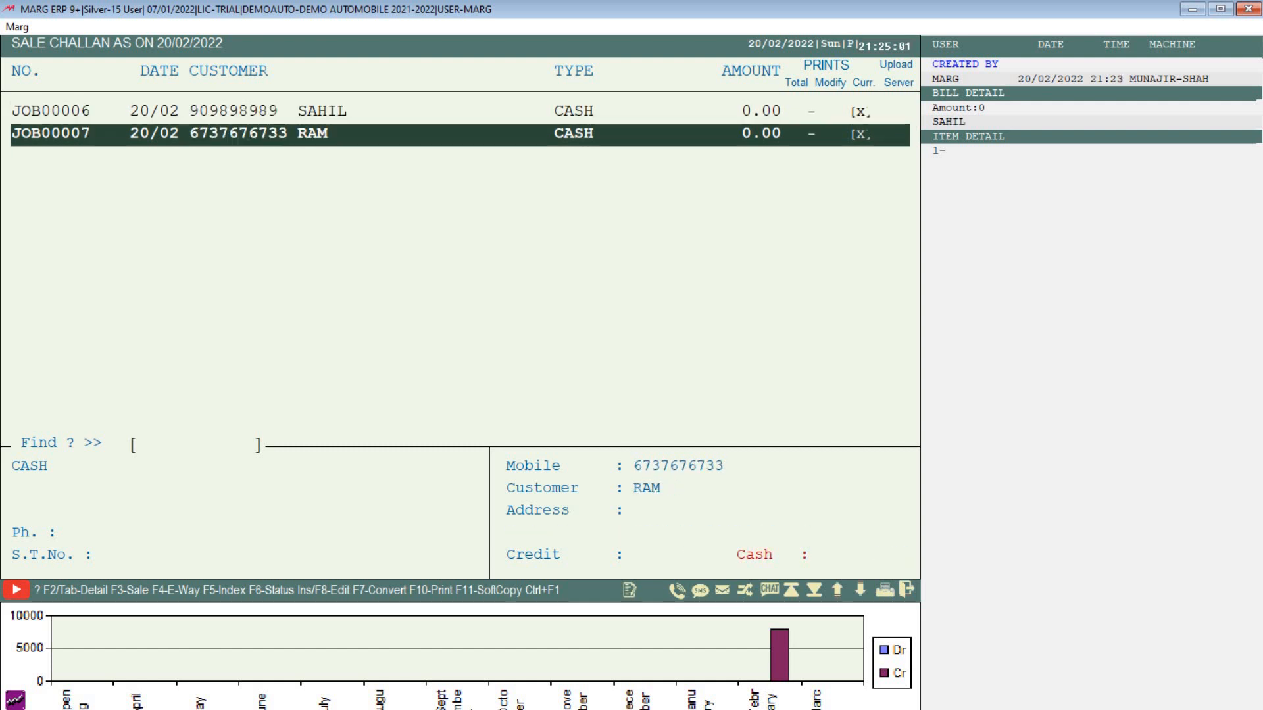
key("Up")
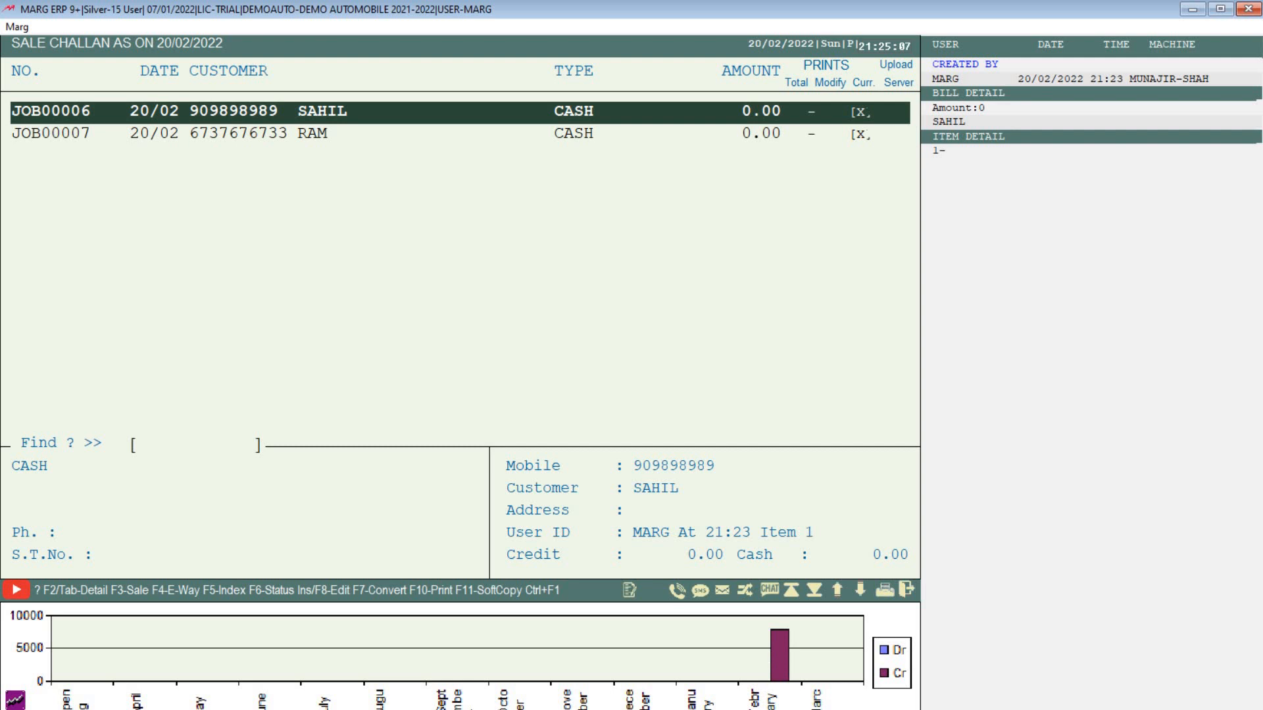
key("Escape")
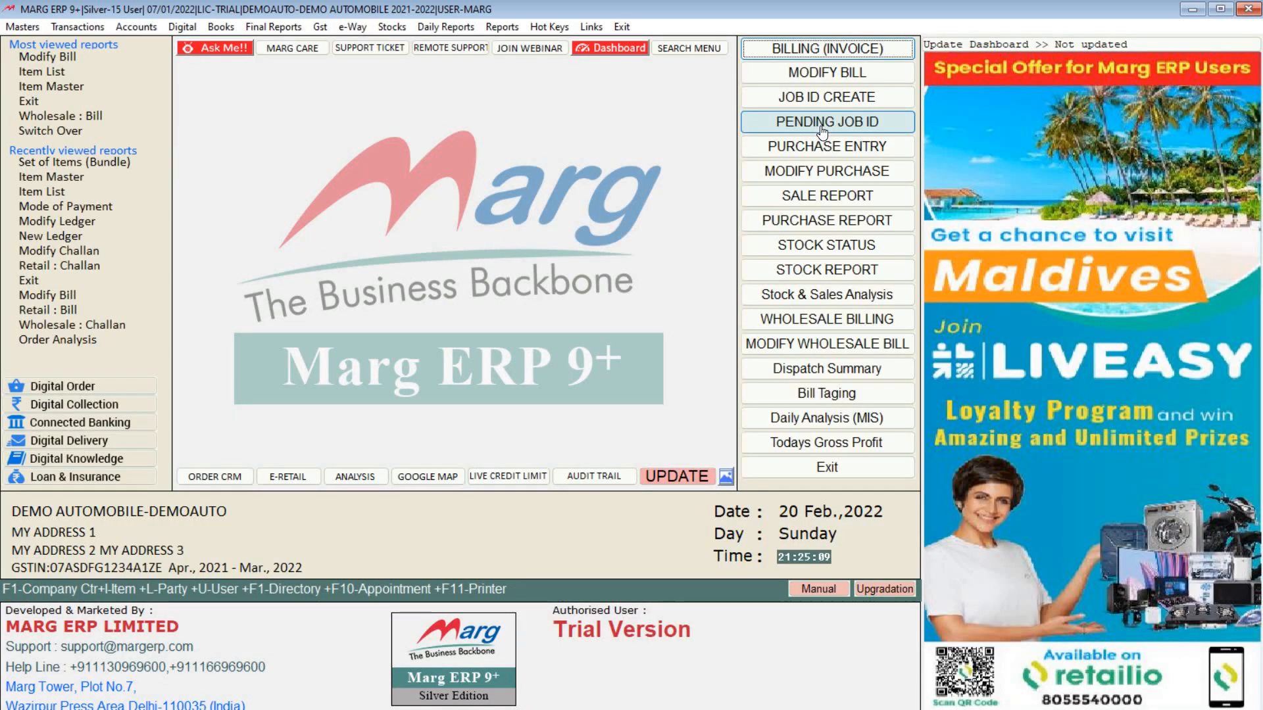
Step: Open sale bill A000005 and mark pending challan JOB00006 to load its bike item
left_click(830, 50)
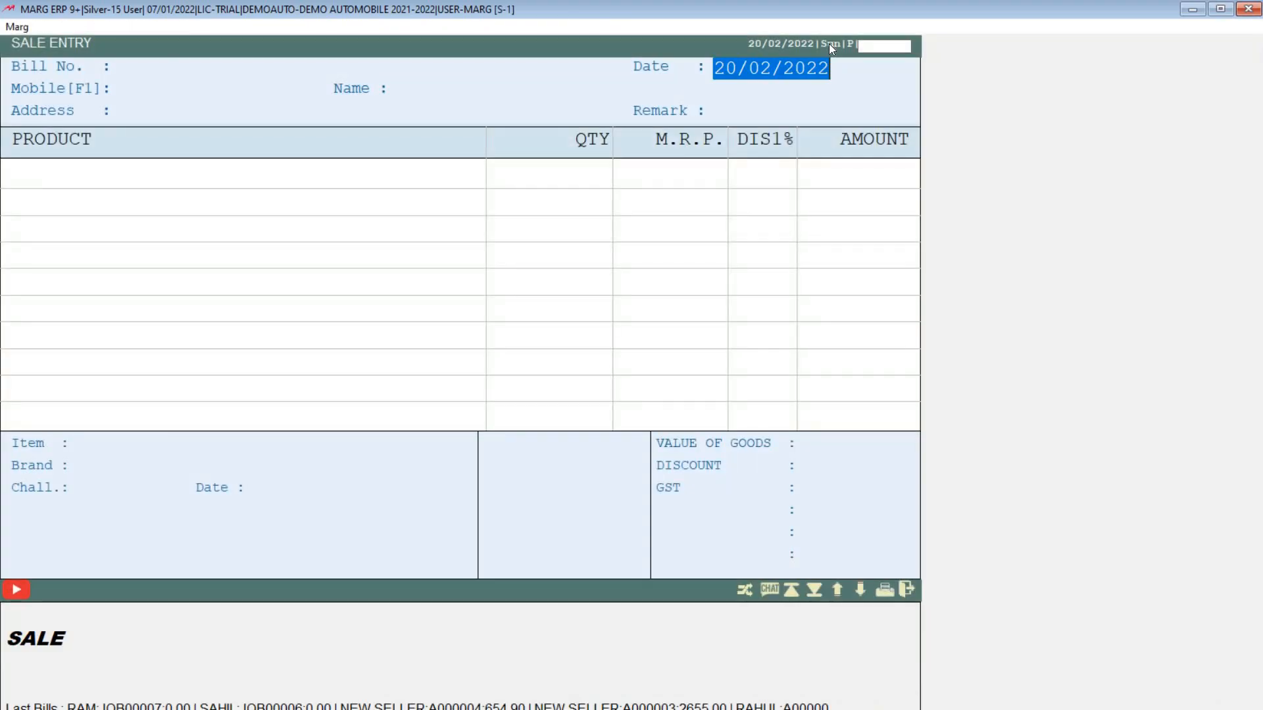
key("Return")
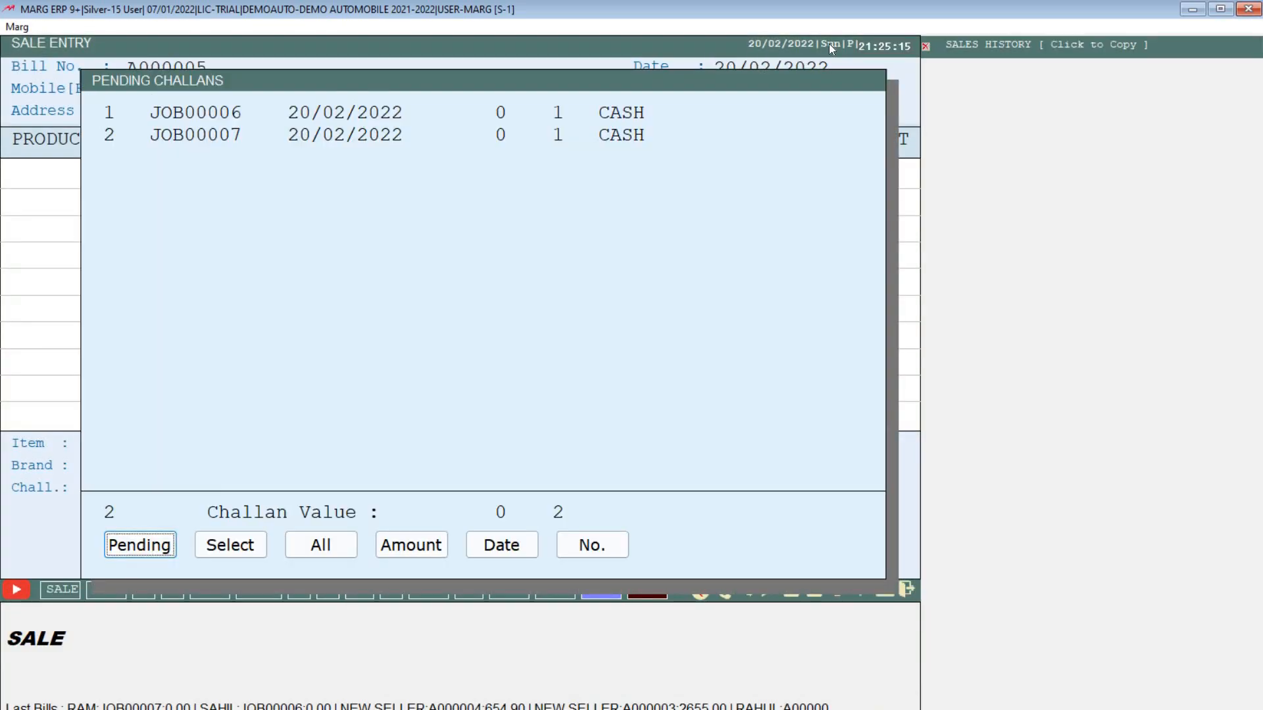
key("Tab")
key("Left")
left_click(221, 548)
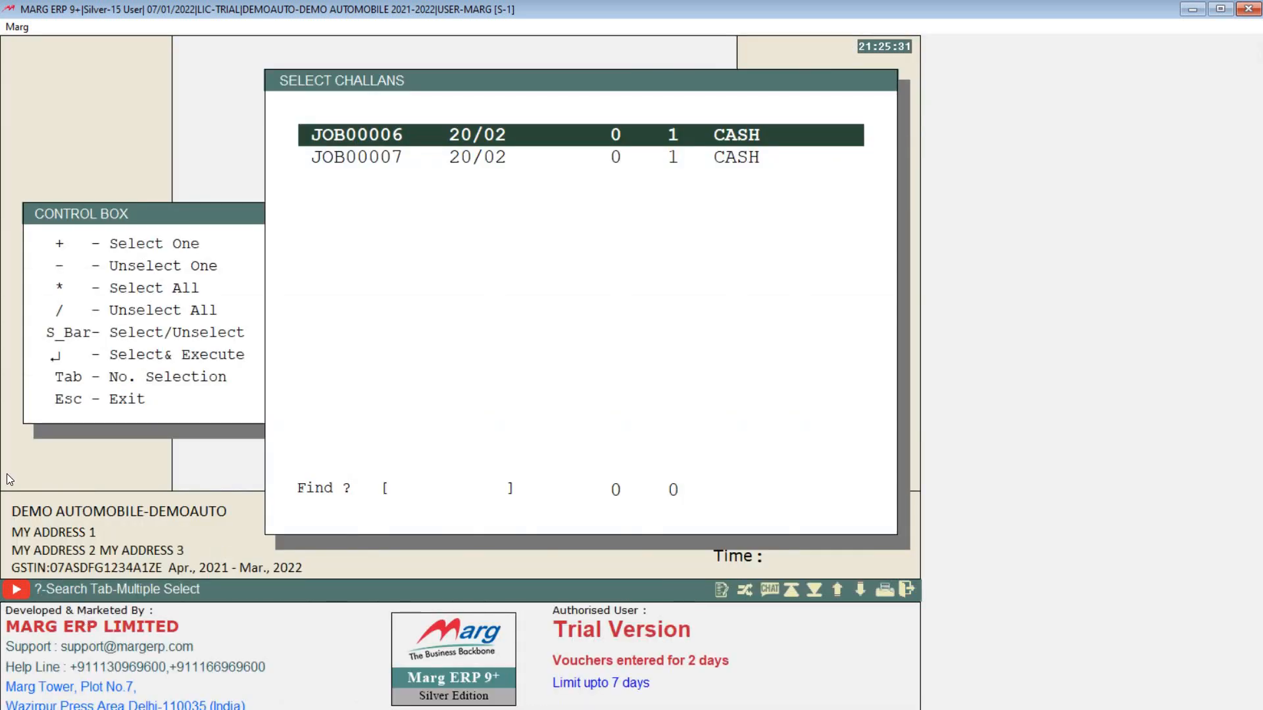
key("Down")
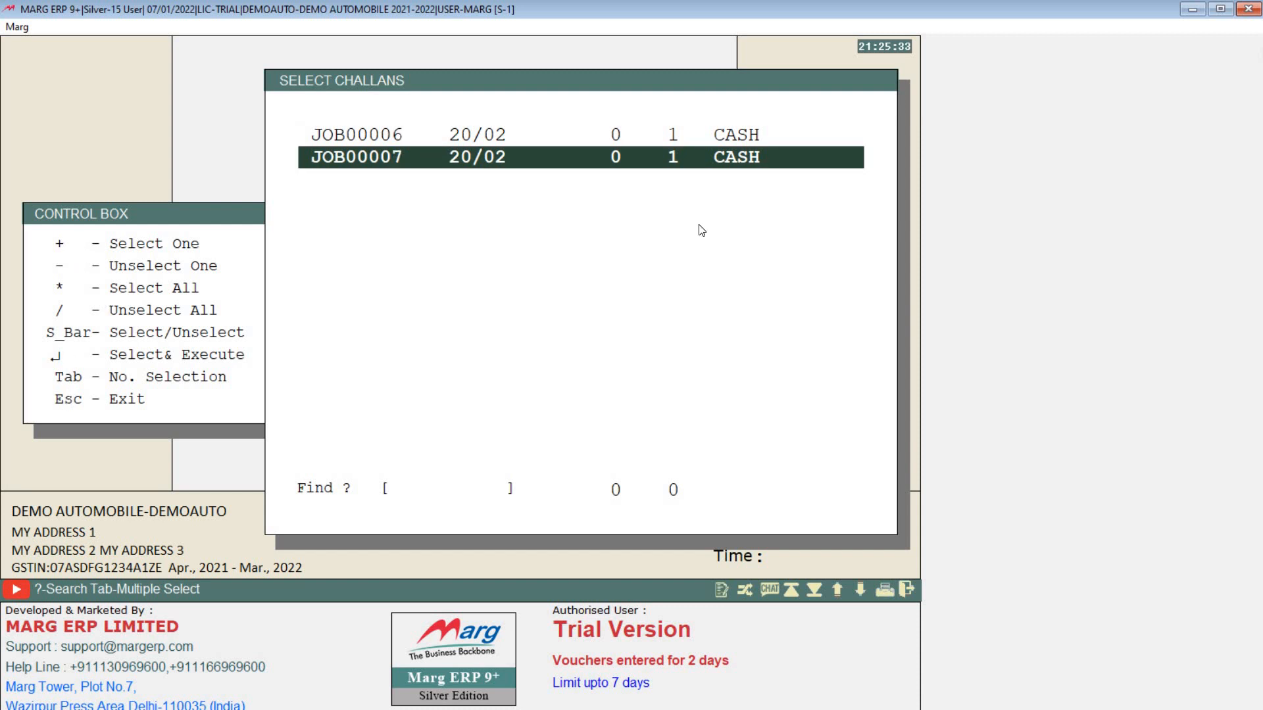
key("Up")
key("space")
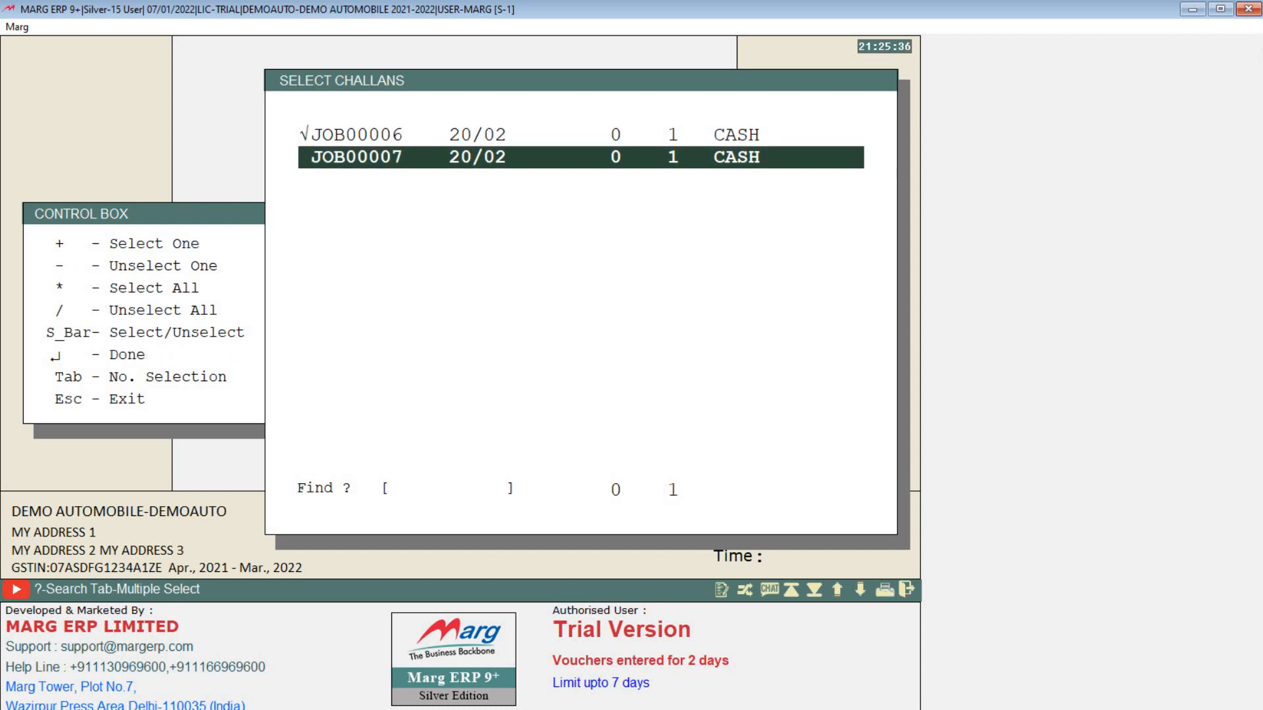
key("Up")
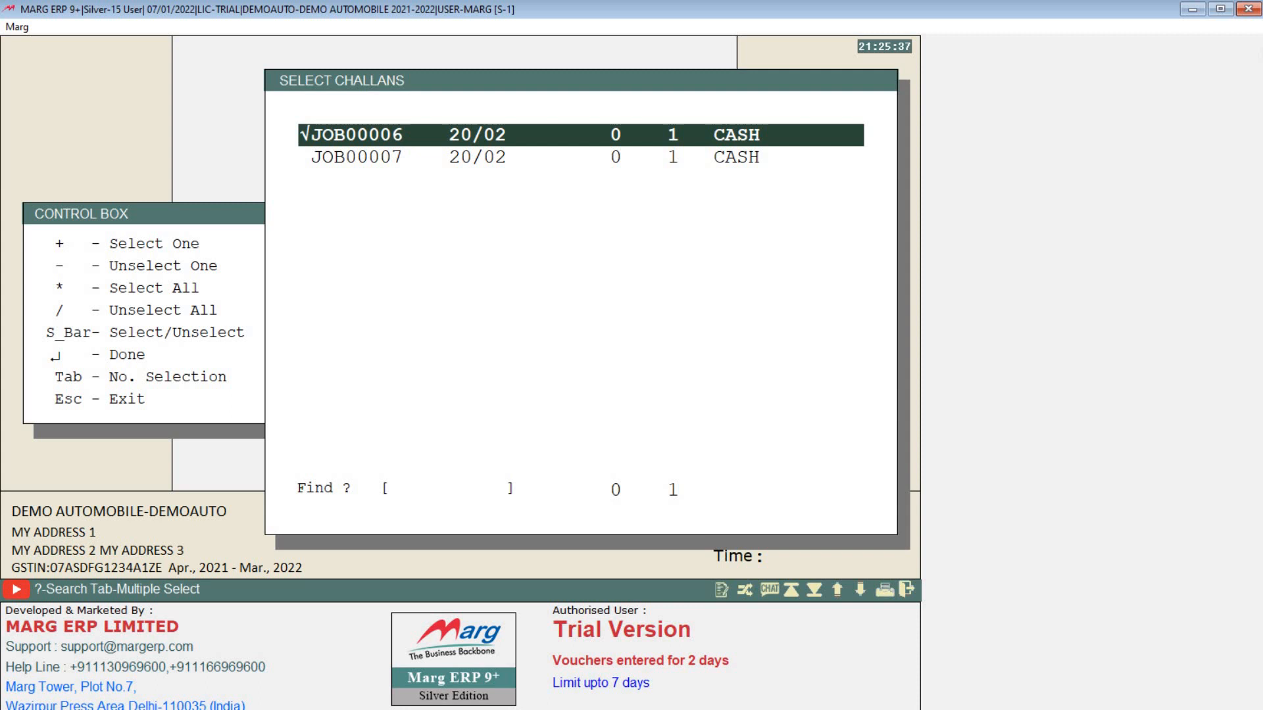
key("Return")
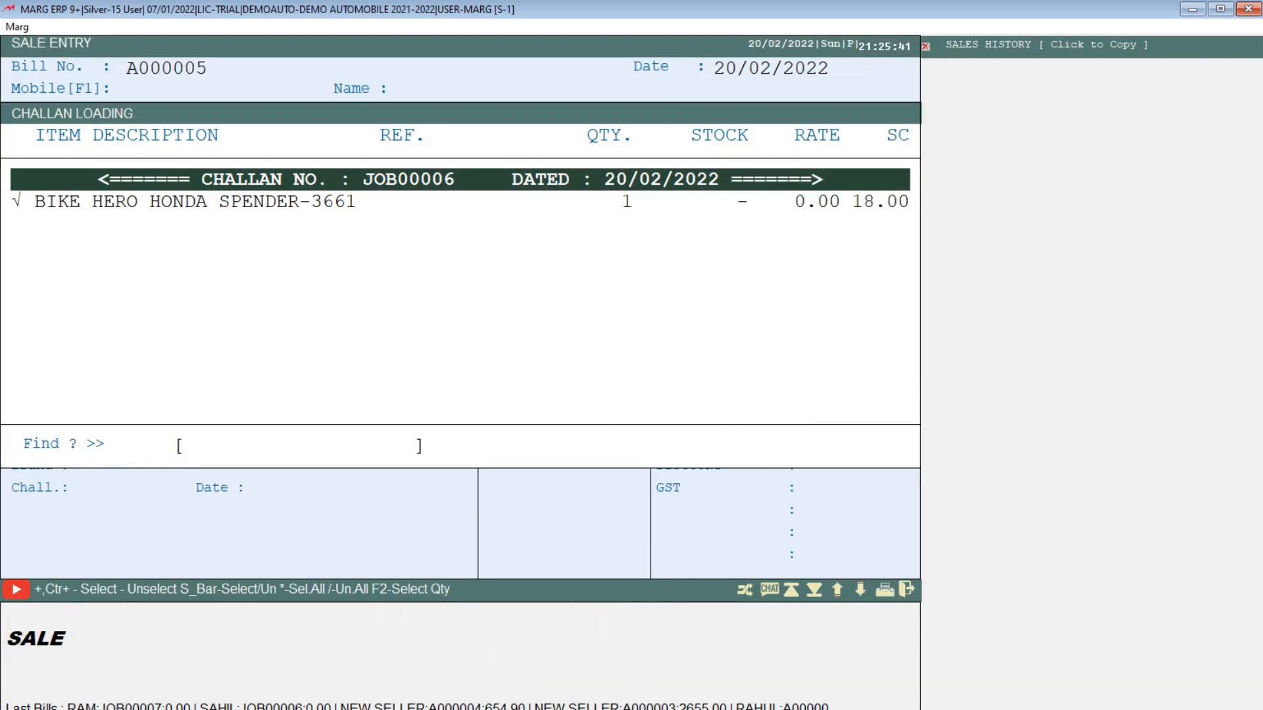
Step: Bring in the challan item and add ENGINE BUSH (123) and LIGHT RELAY (1233)
key("Return")
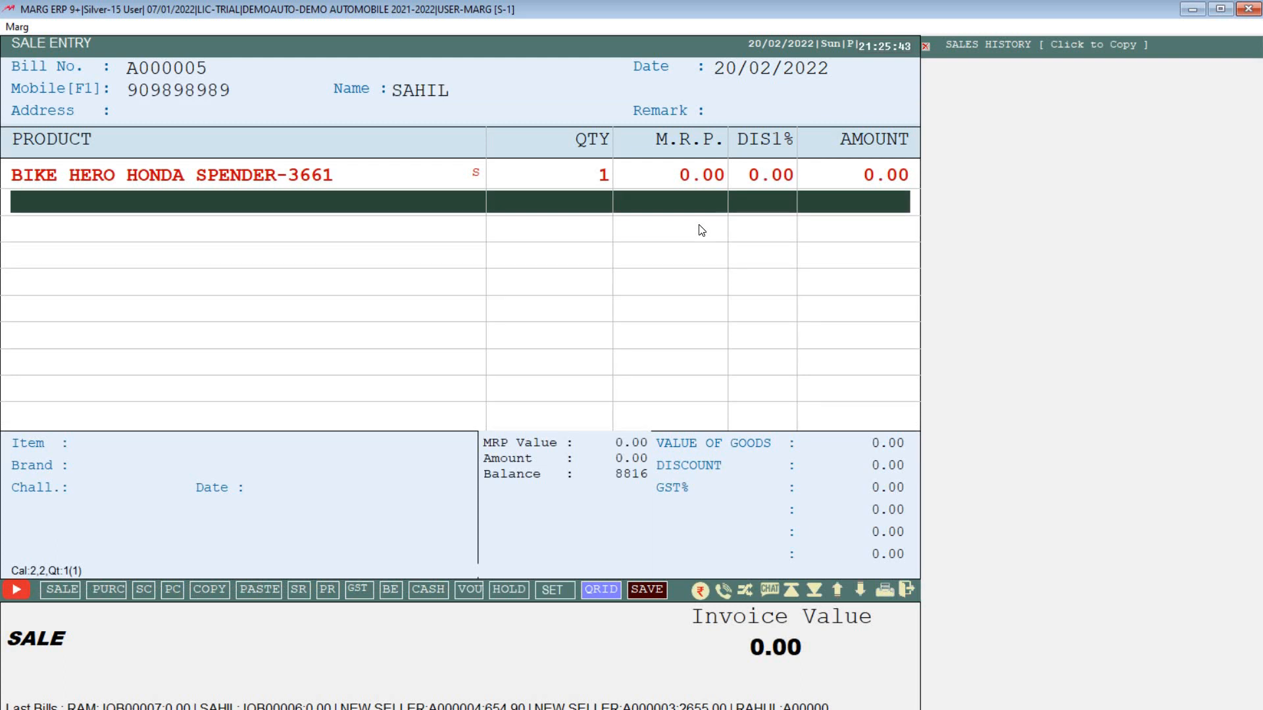
key("Return")
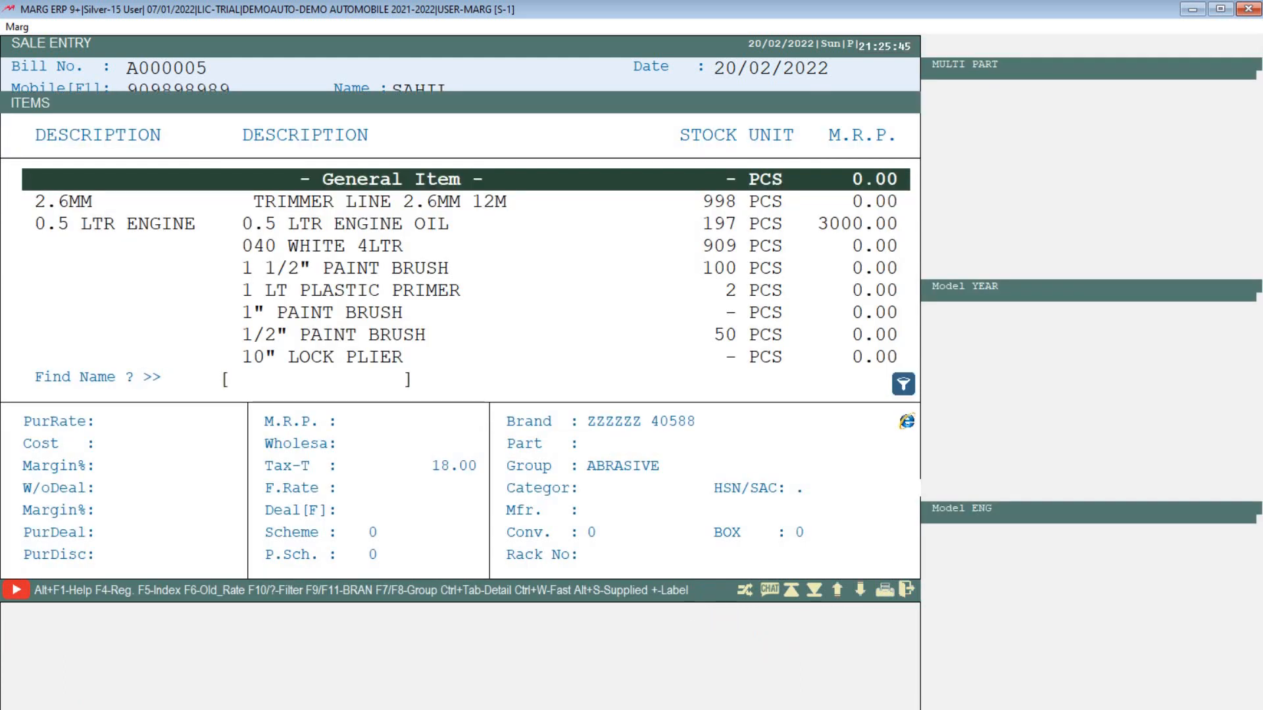
type("ENGINE")
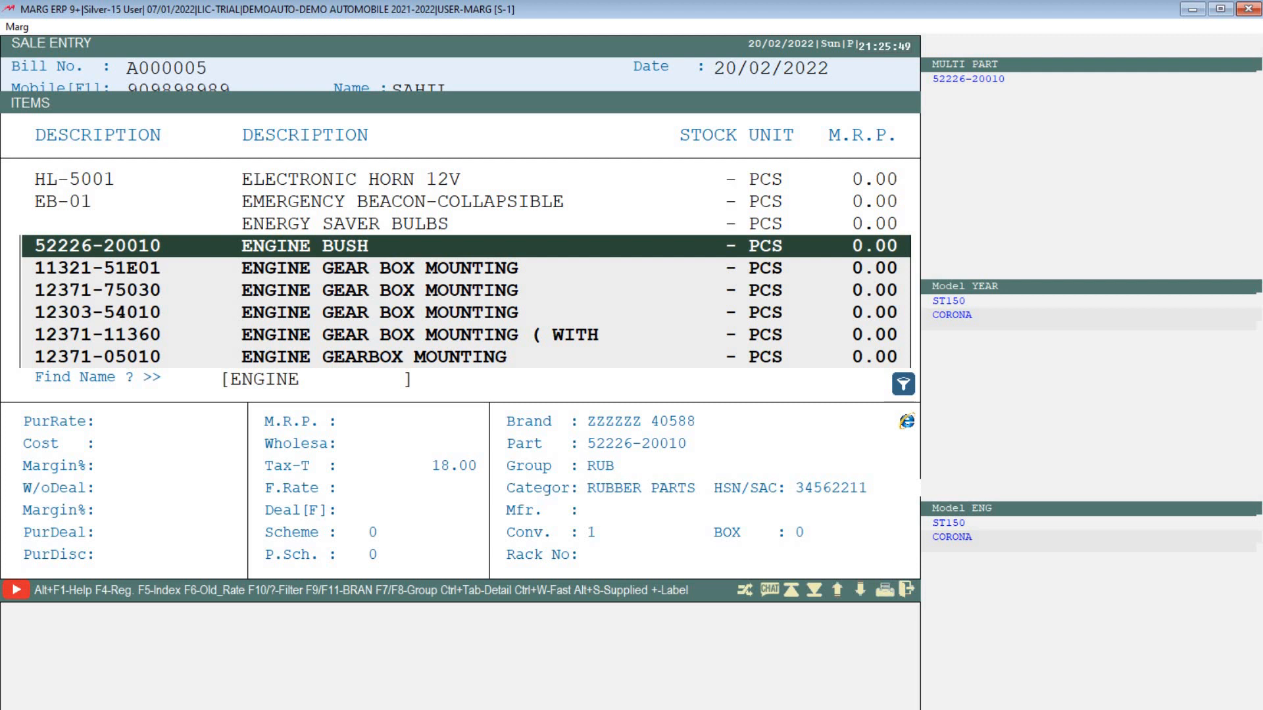
key("Return")
key("Return")
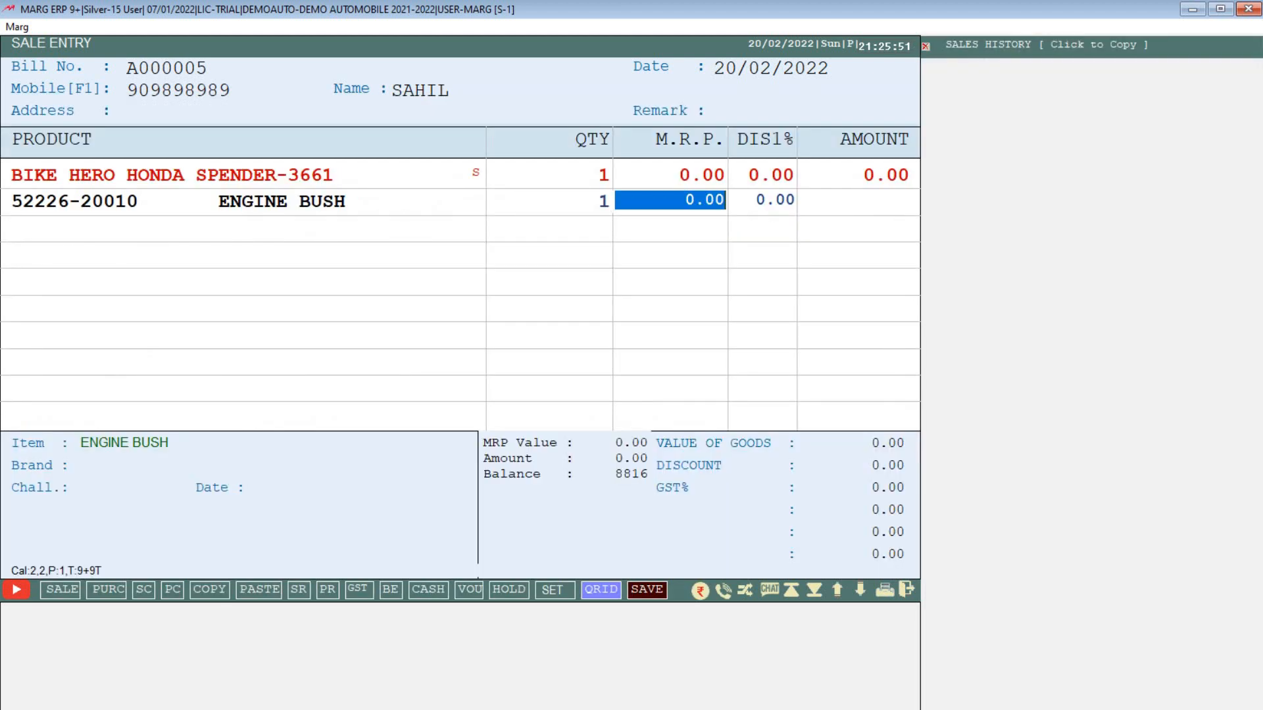
type("123")
key("Return")
key("Return")
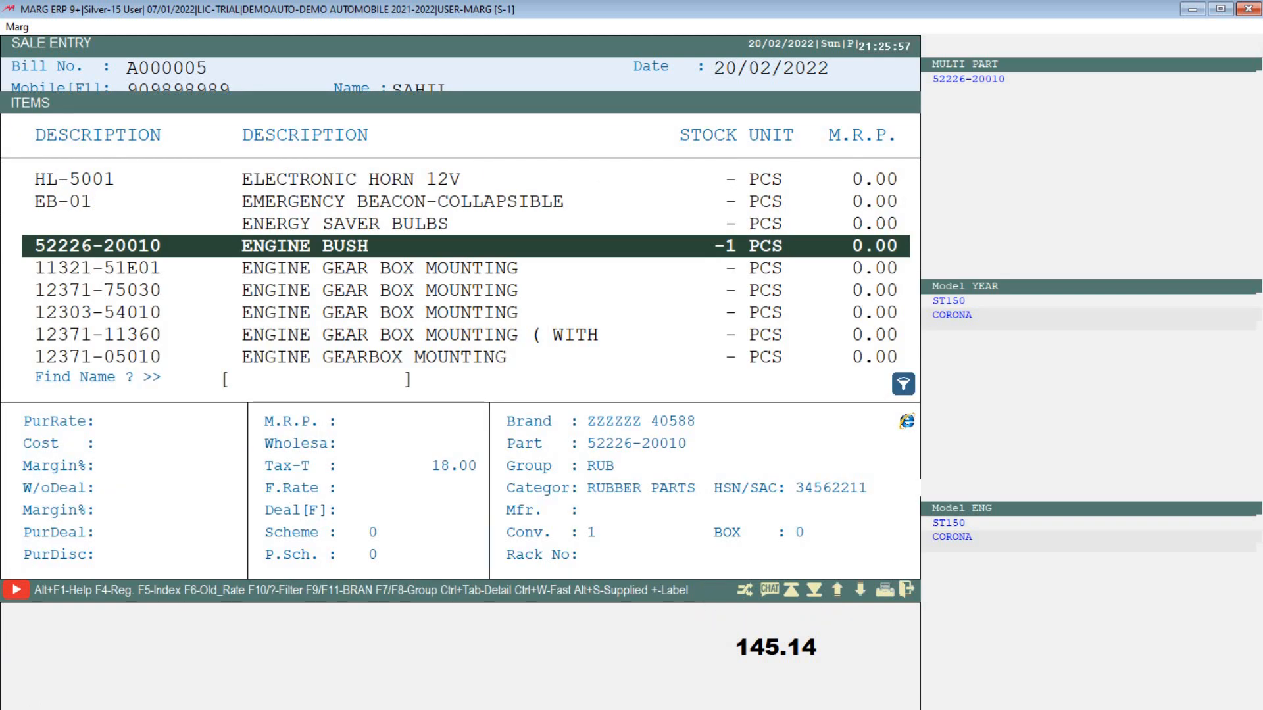
type("LIGH")
key("Return")
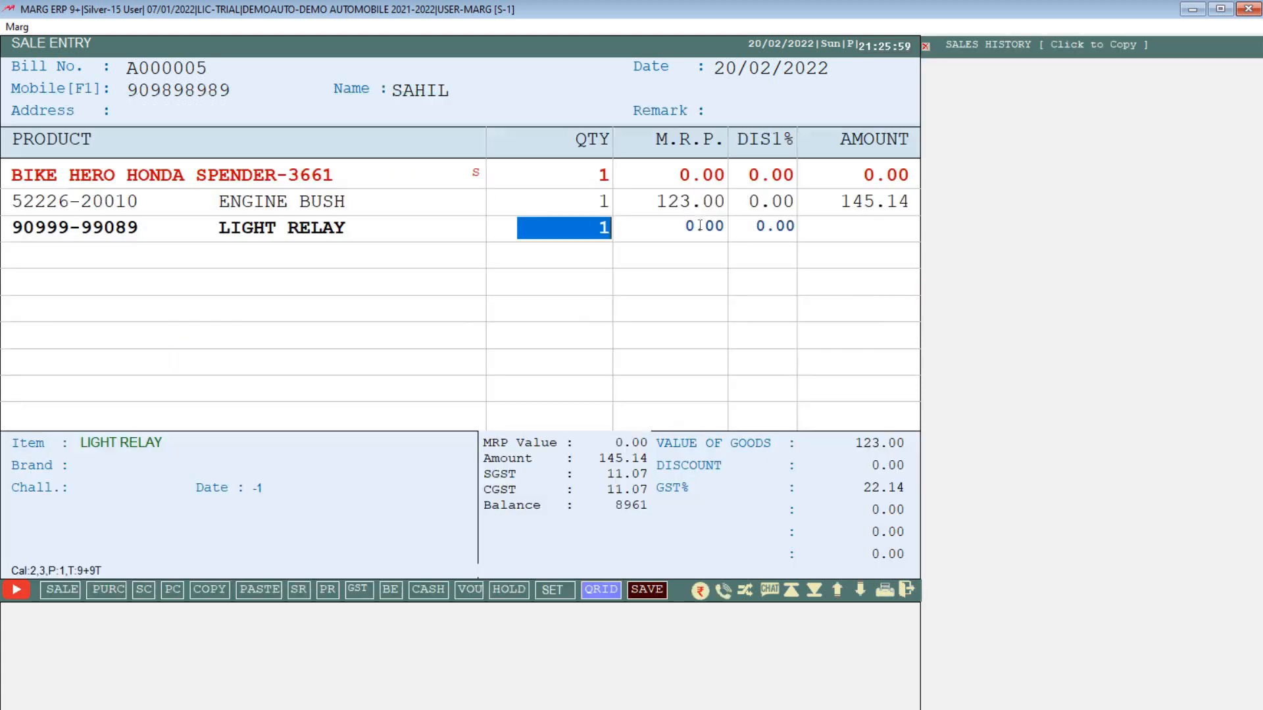
key("Return")
type("1233")
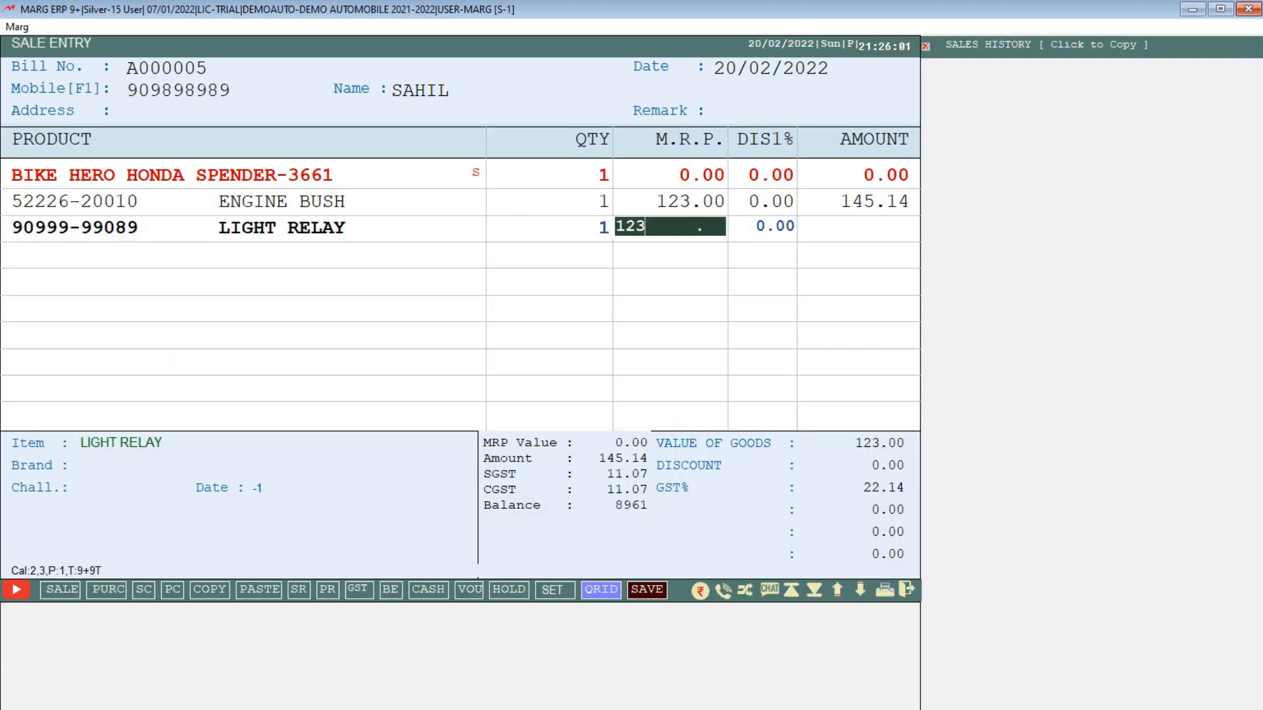
key("Return")
key("Return")
key("Return")
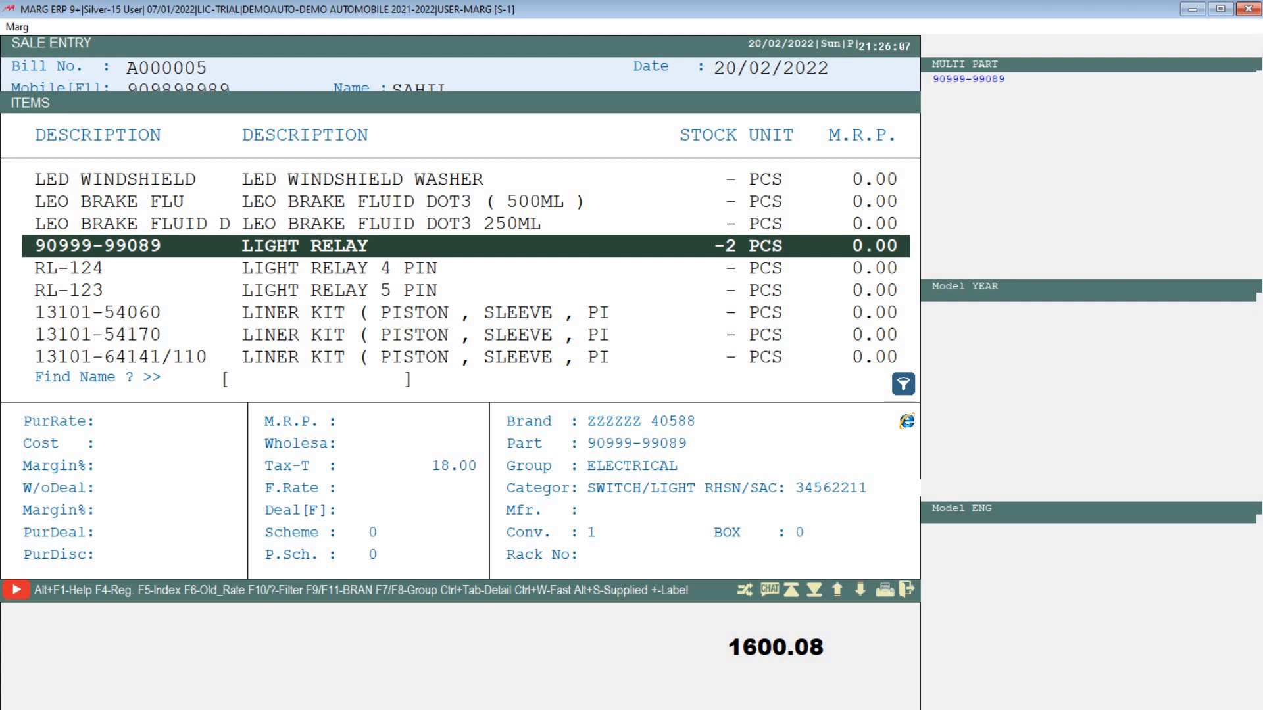
Step: Add LED TYRE VALVE LIGHT (23) and a SERVICE charge of 150
key("Up")
key("Up")
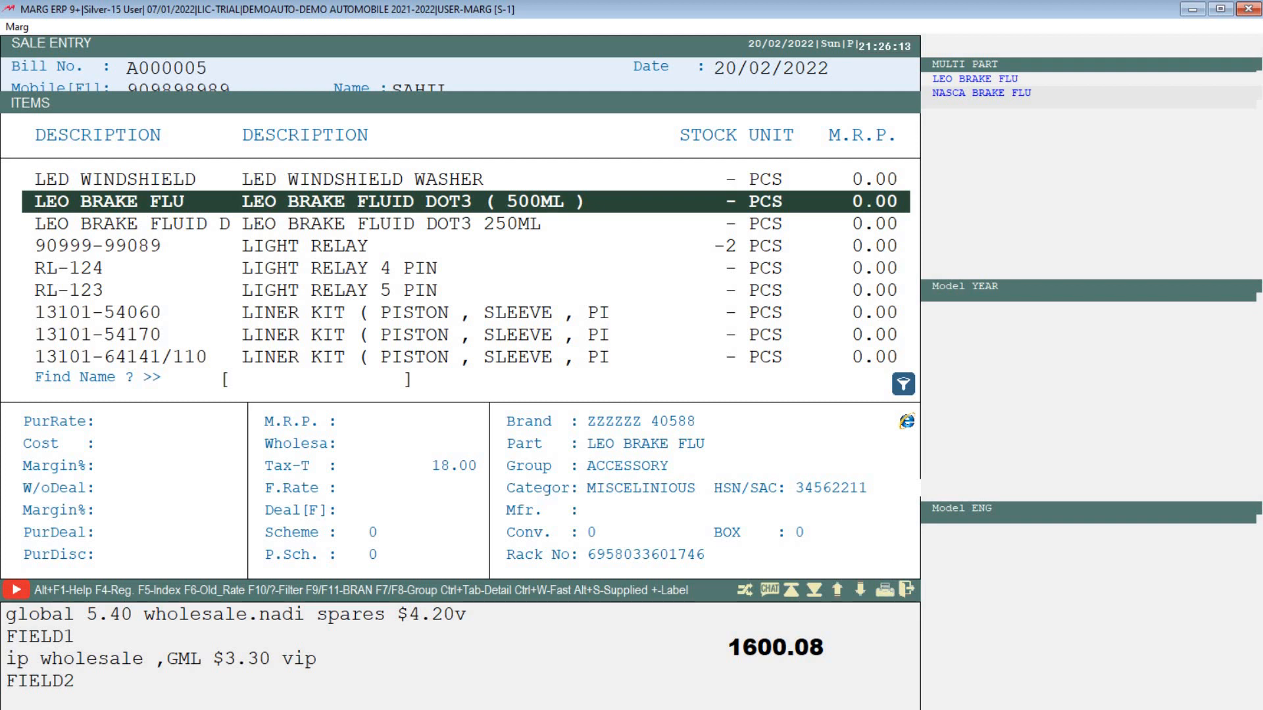
key("Up")
key("Up")
key("Up")
key("Up")
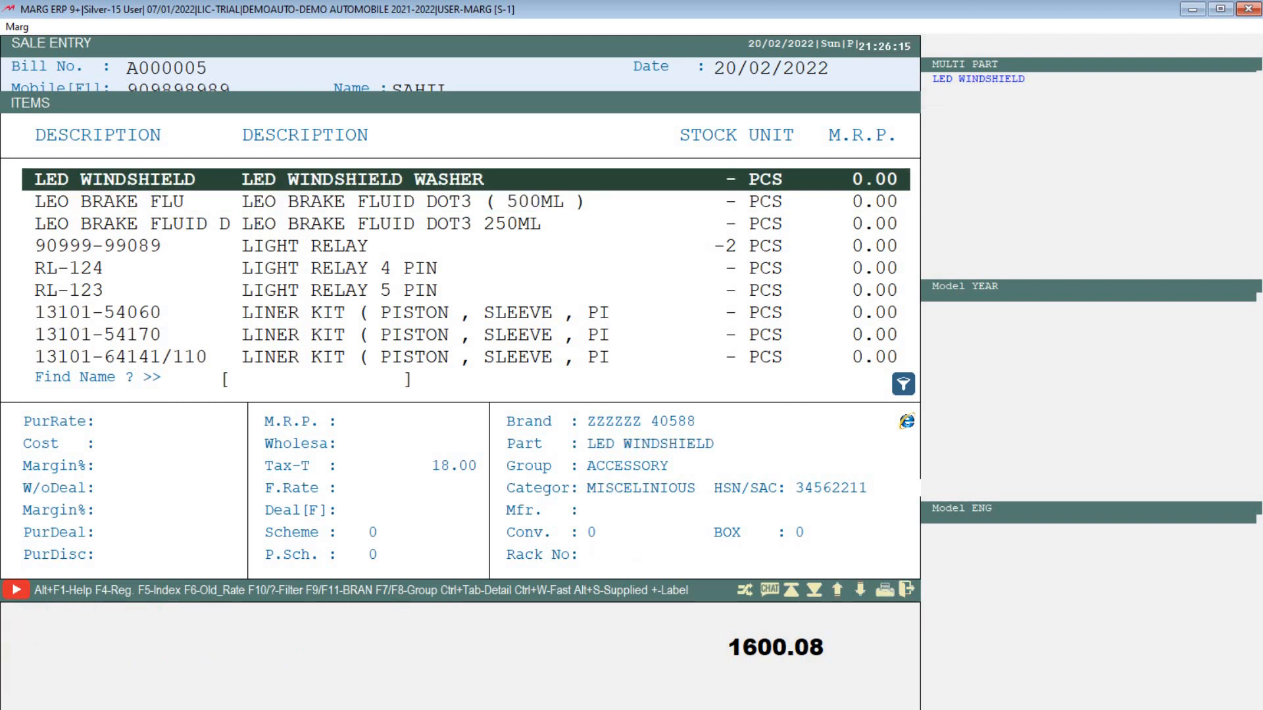
key("Down")
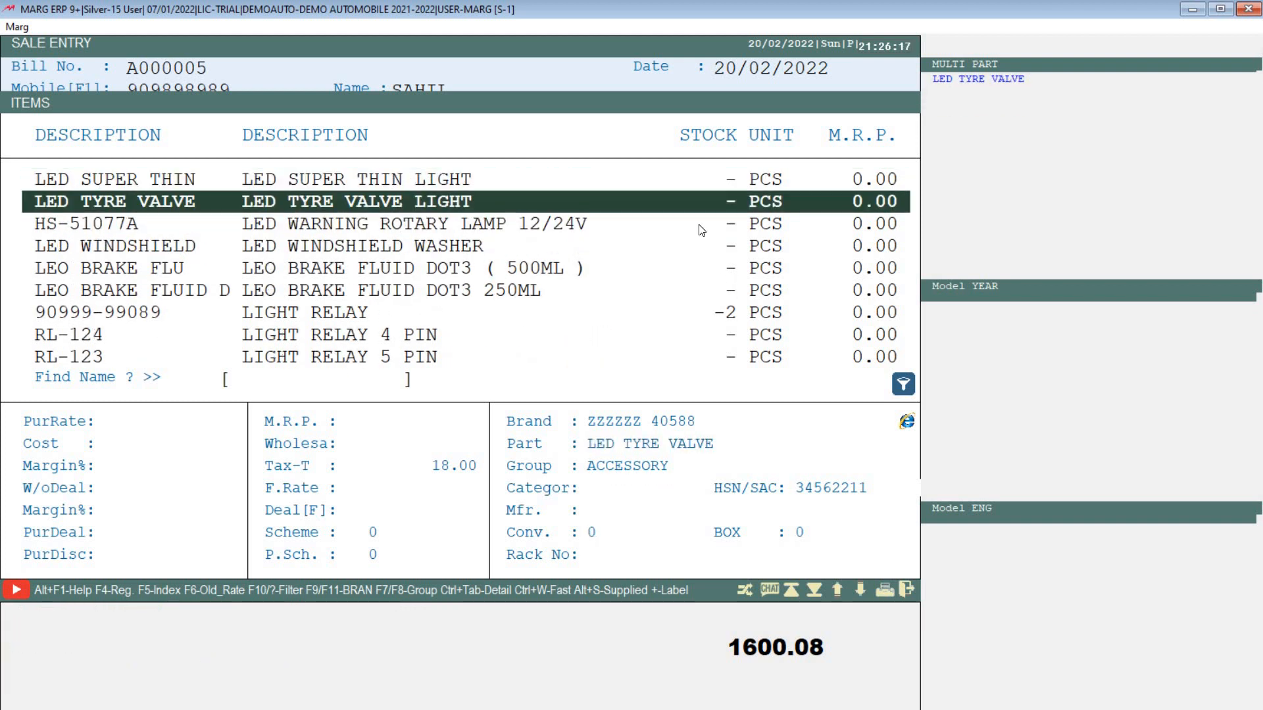
key("Return")
key("Return")
type("23")
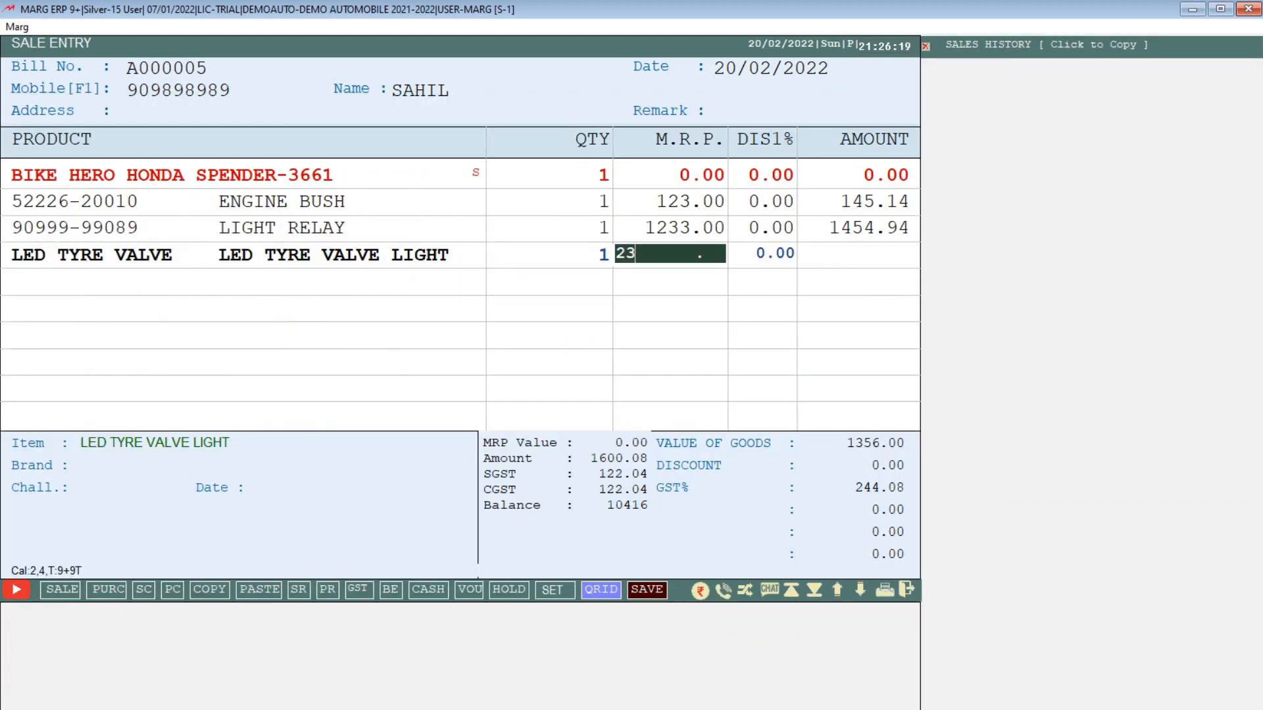
key("Return")
key("Return")
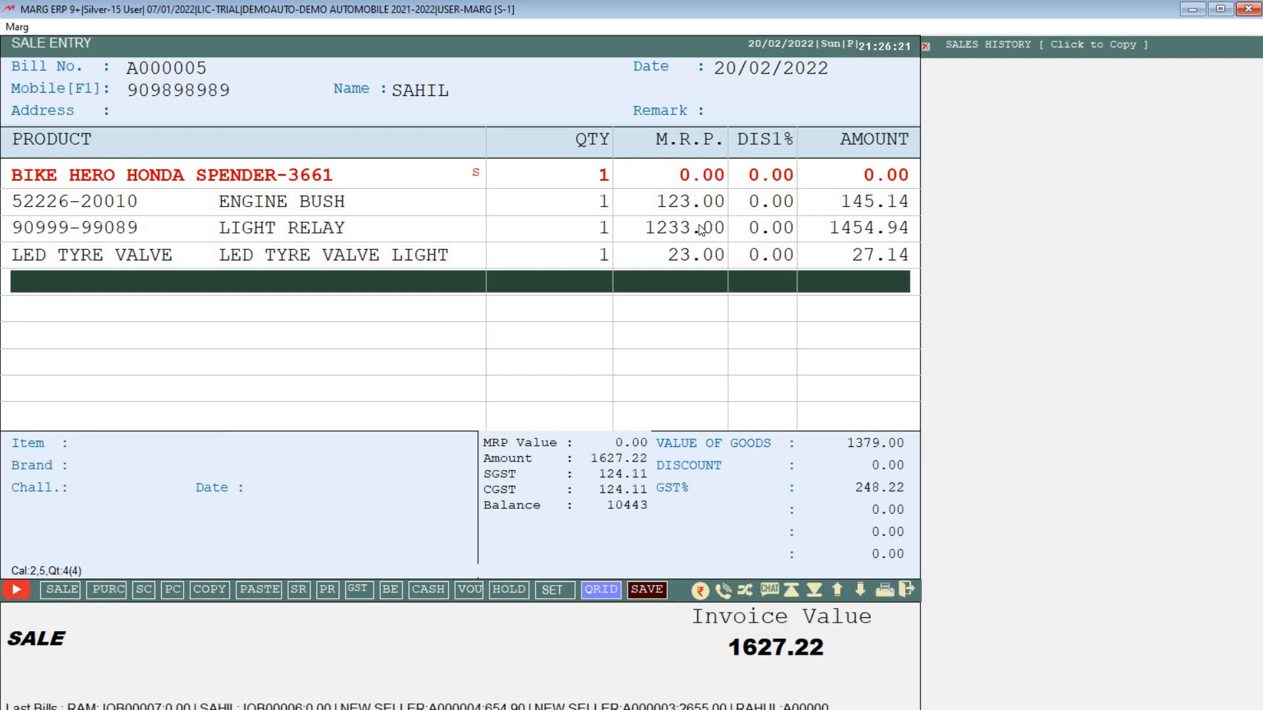
key("Return")
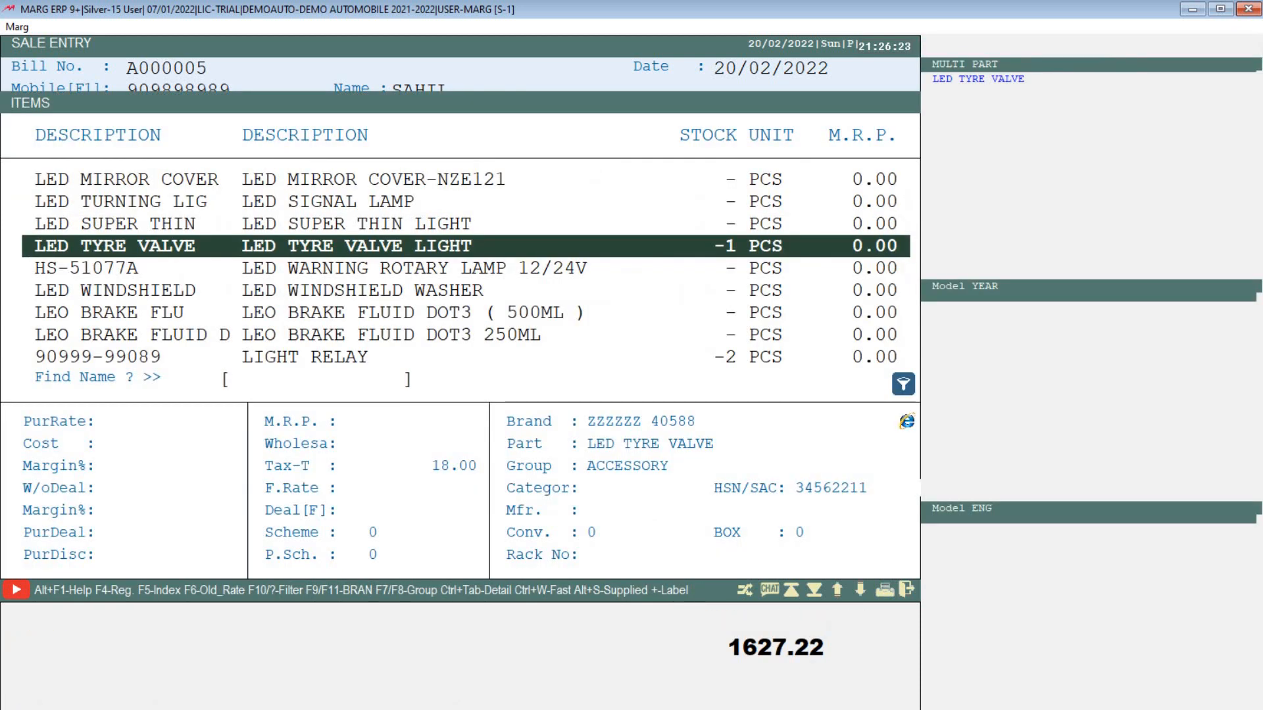
type("SER")
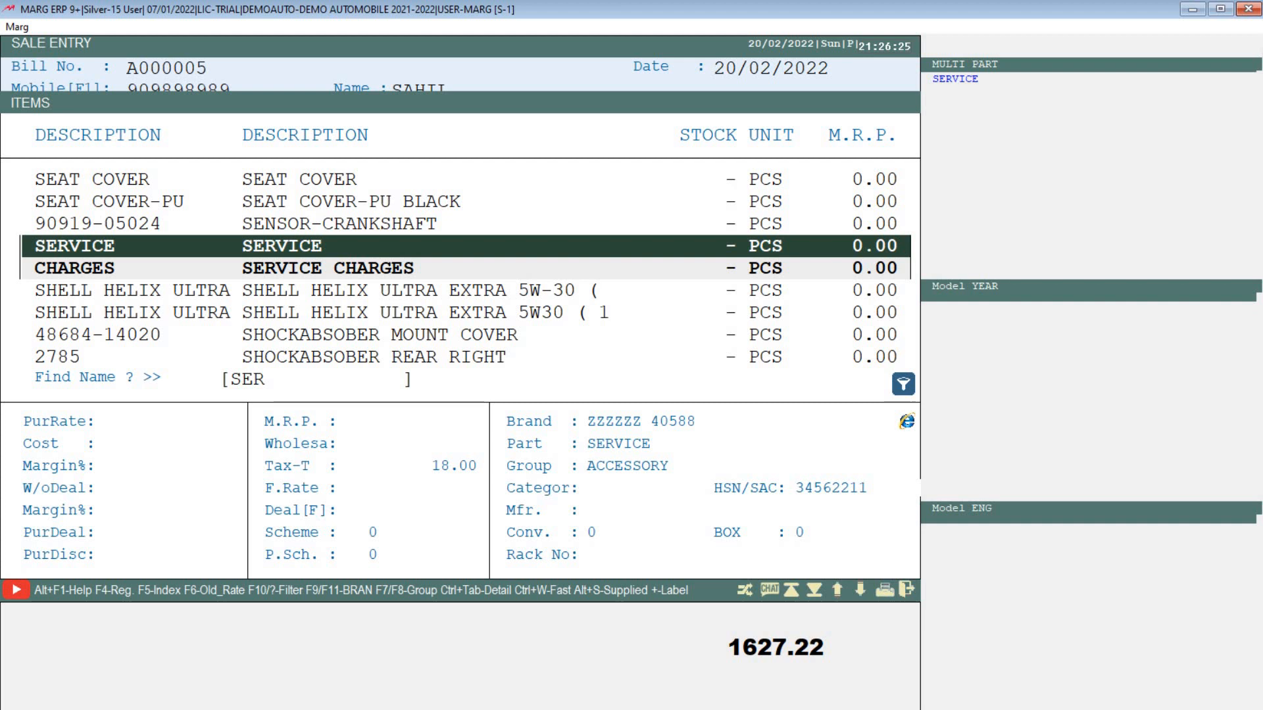
key("Return")
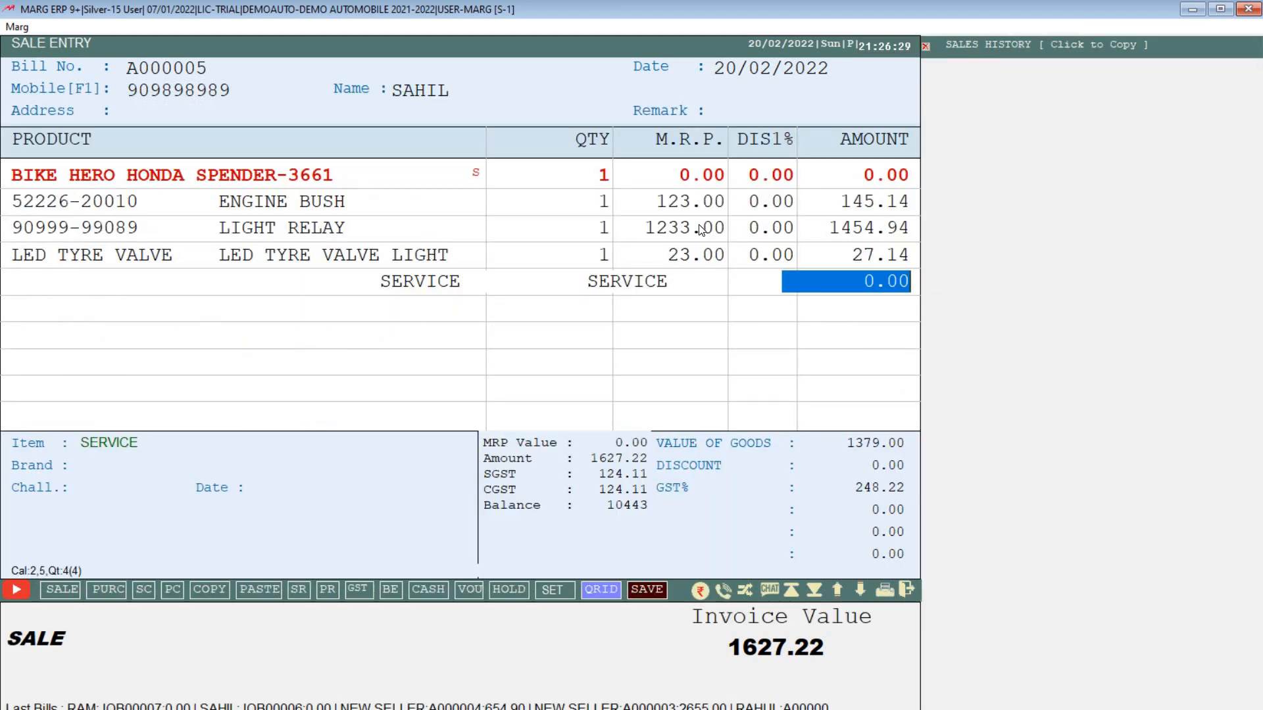
type("150")
key("Return")
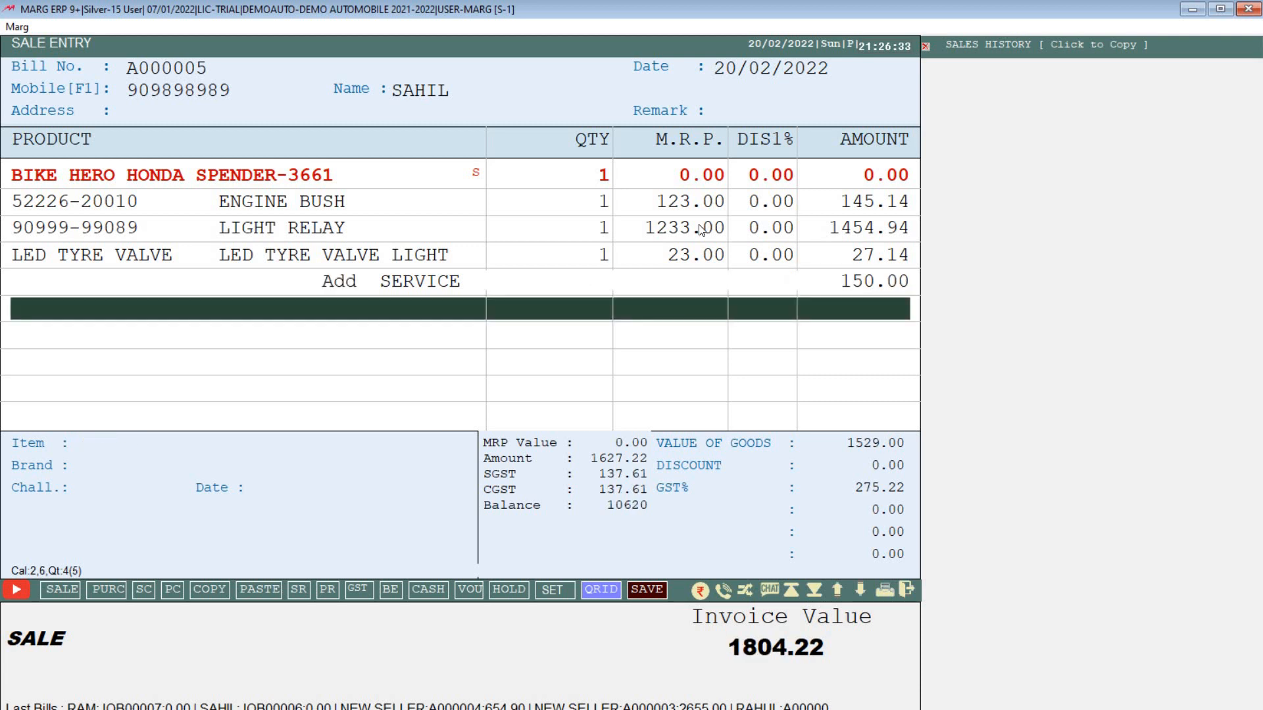
Step: Review the bill rows, save, and accept the zero-rate item warning
key("Up")
key("Up")
key("Up")
key("Up")
key("Down")
key("Down")
key("Down")
key("Down")
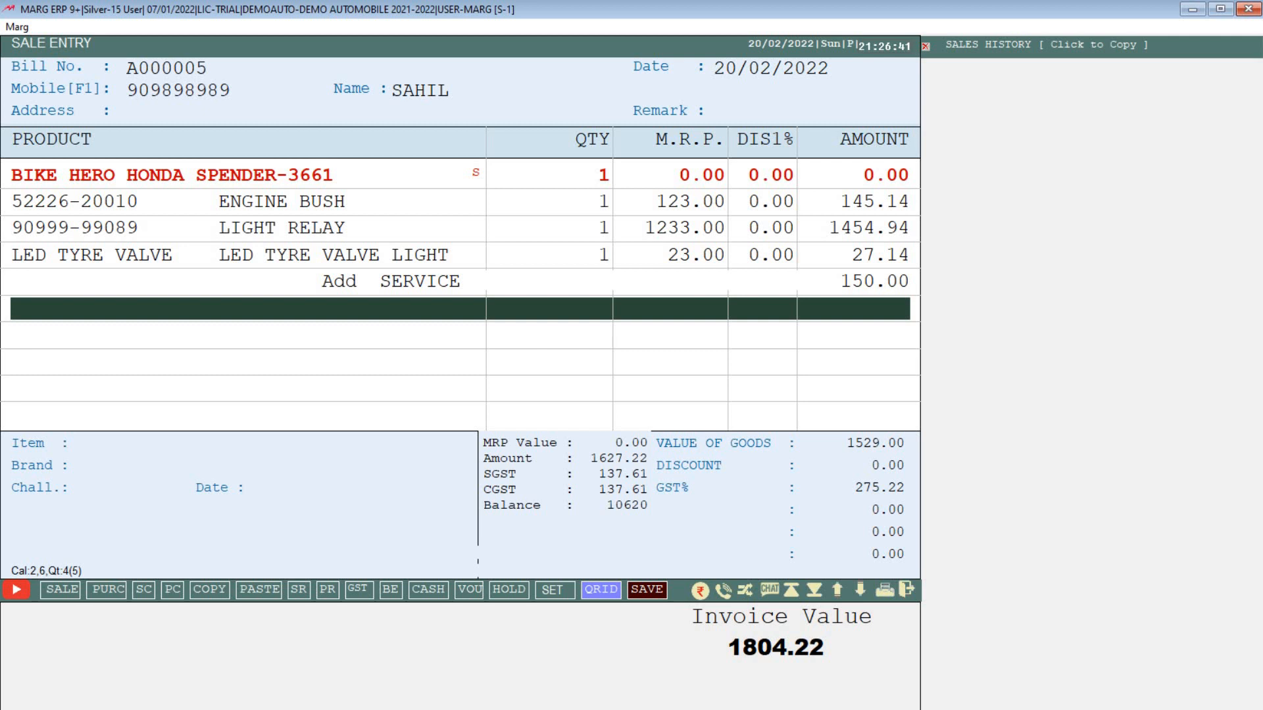
key("ctrl+w")
key("Left")
key("Return")
key("Return")
key("Return")
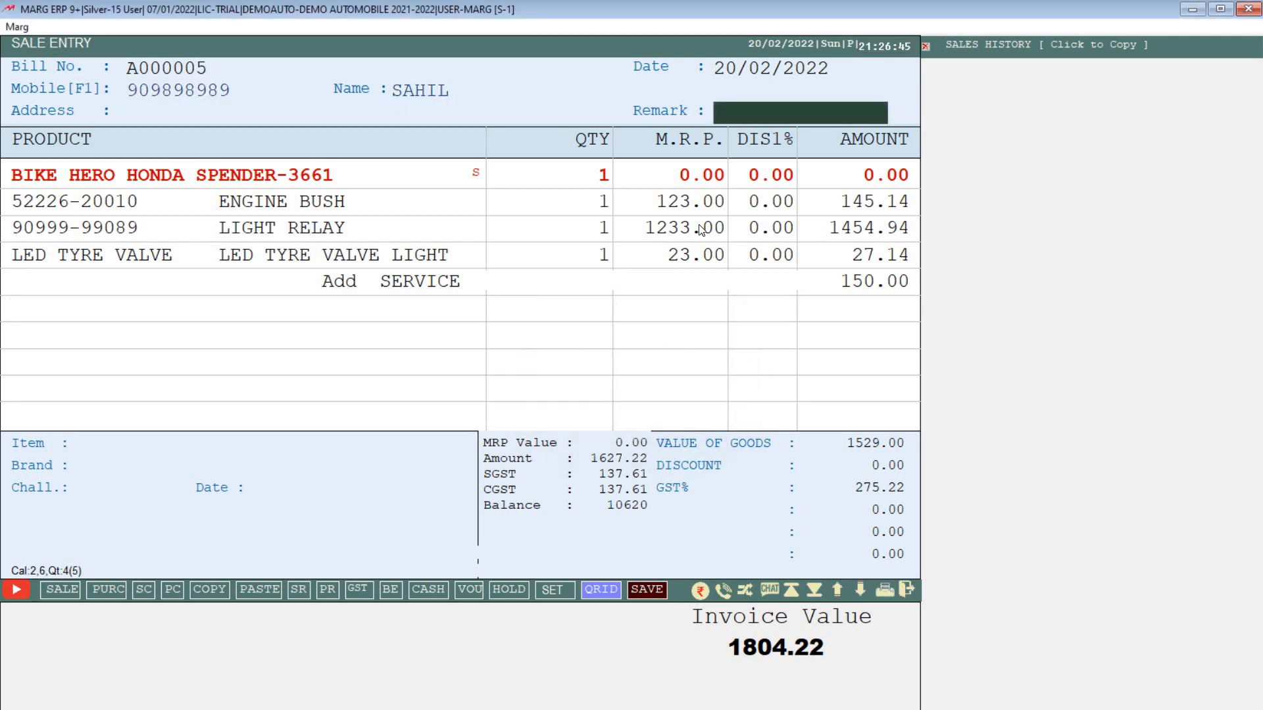
key("Return")
key("Return")
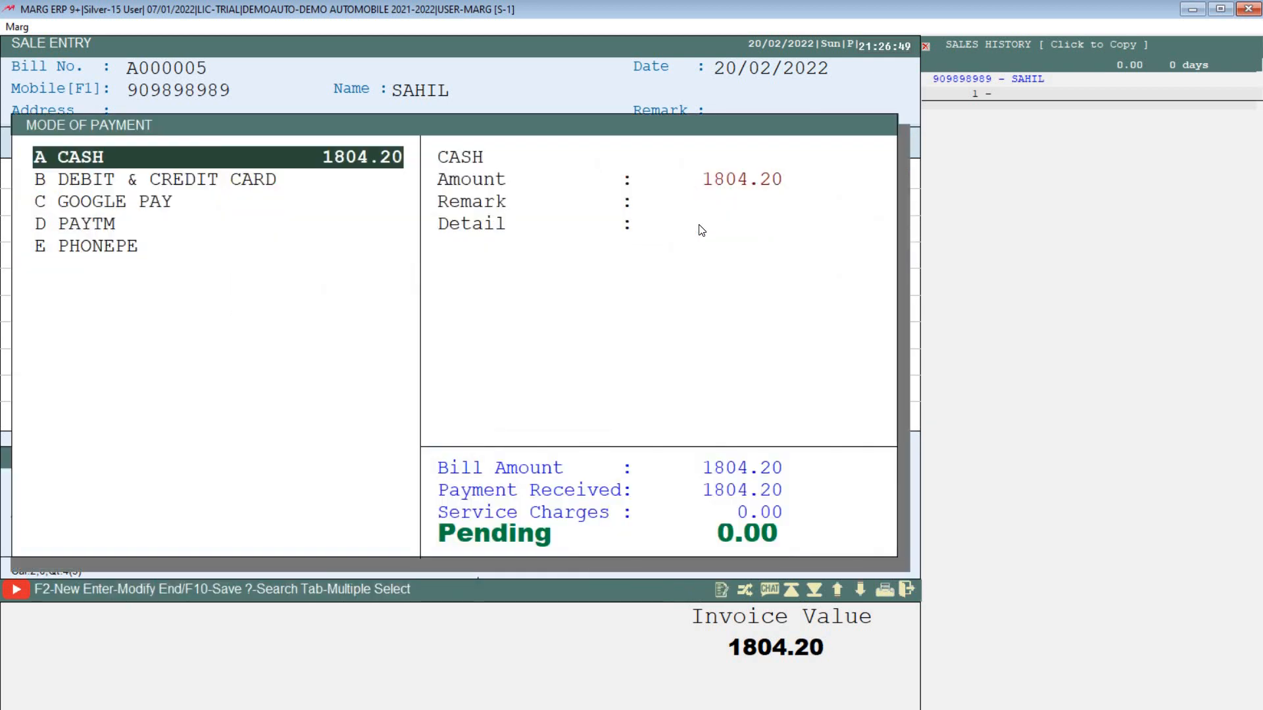
Step: Enter 1000 as cash and 804.20 as Google Pay, then save bill A000005
key("Down")
key("Down")
key("Down")
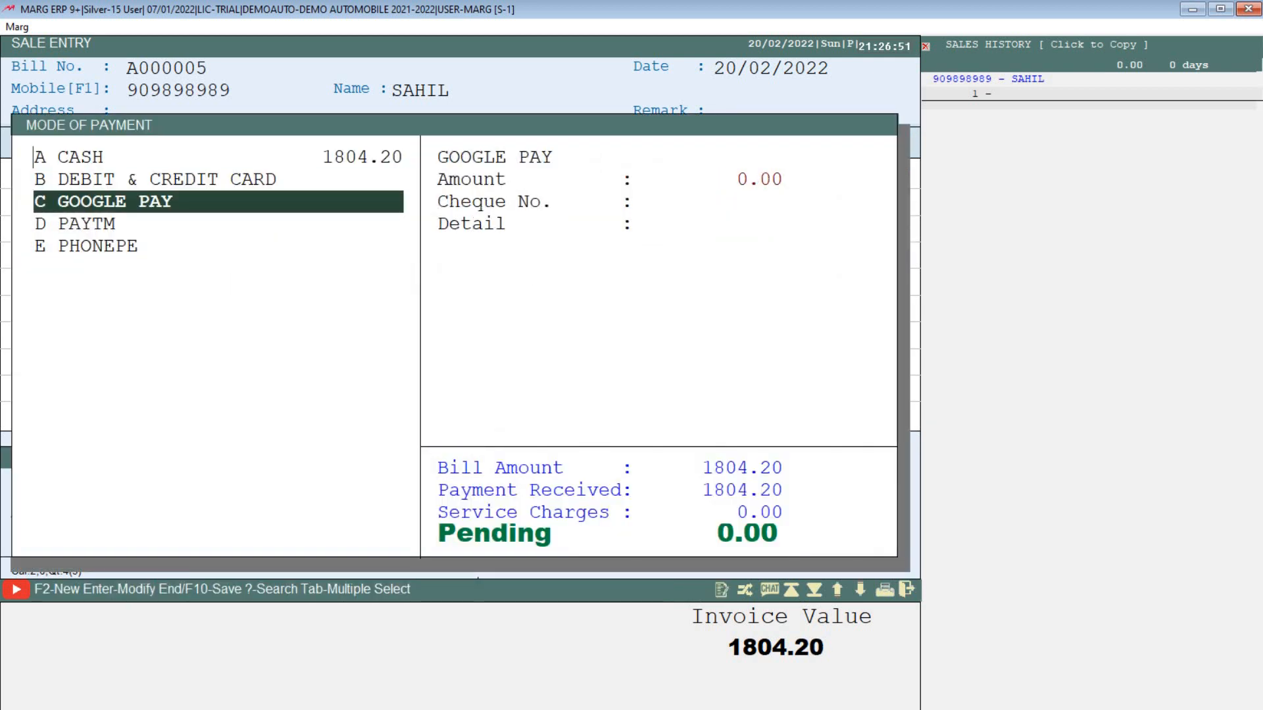
key("Down")
key("Up")
key("Up")
key("Up")
key("Up")
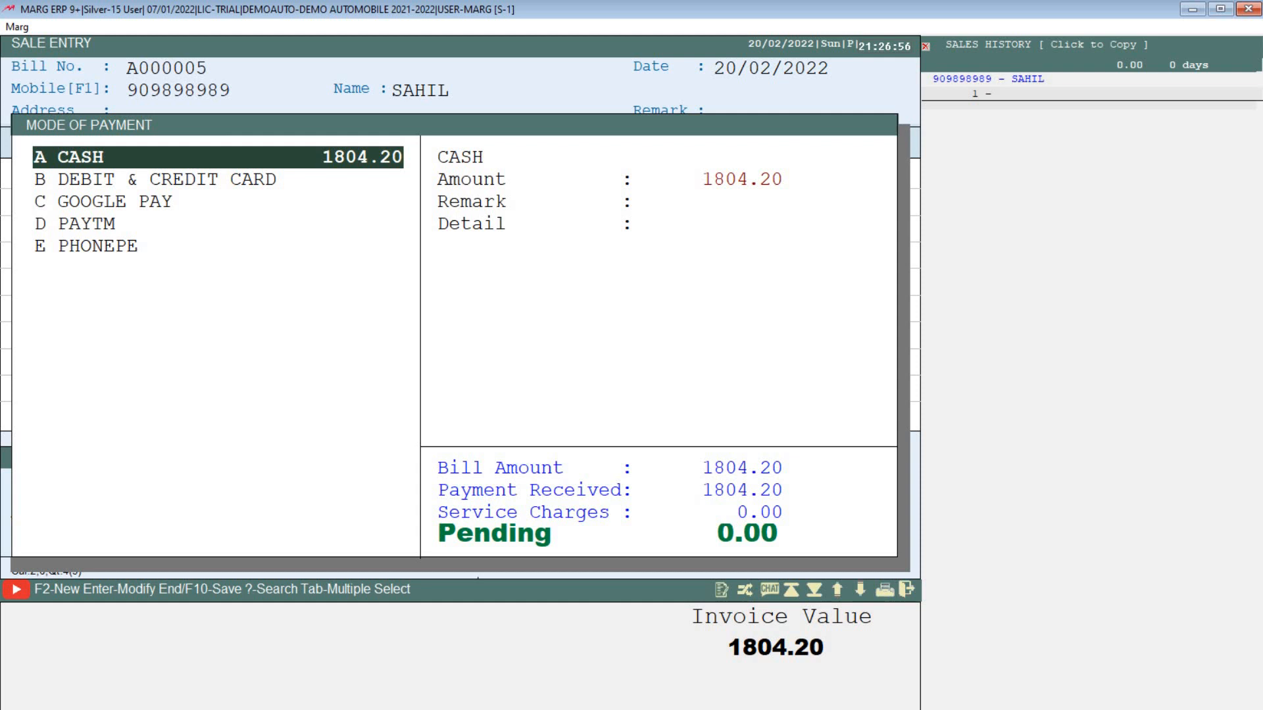
key("Return")
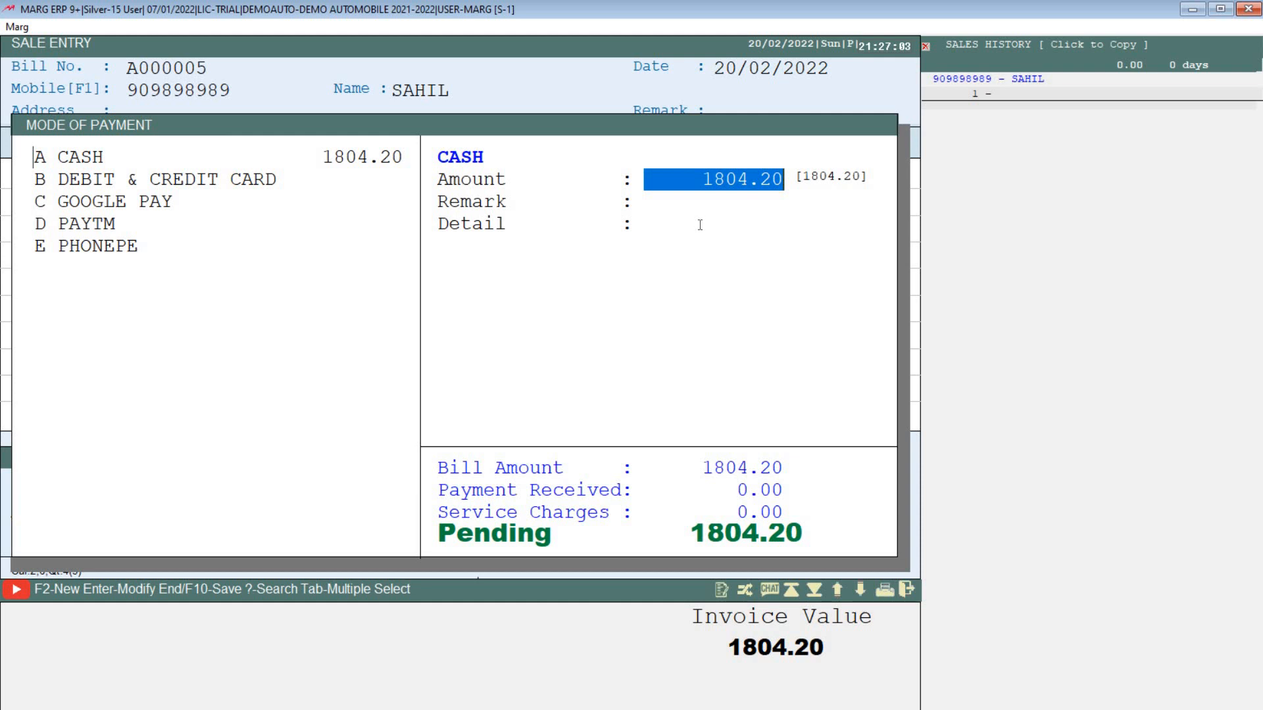
type("1000")
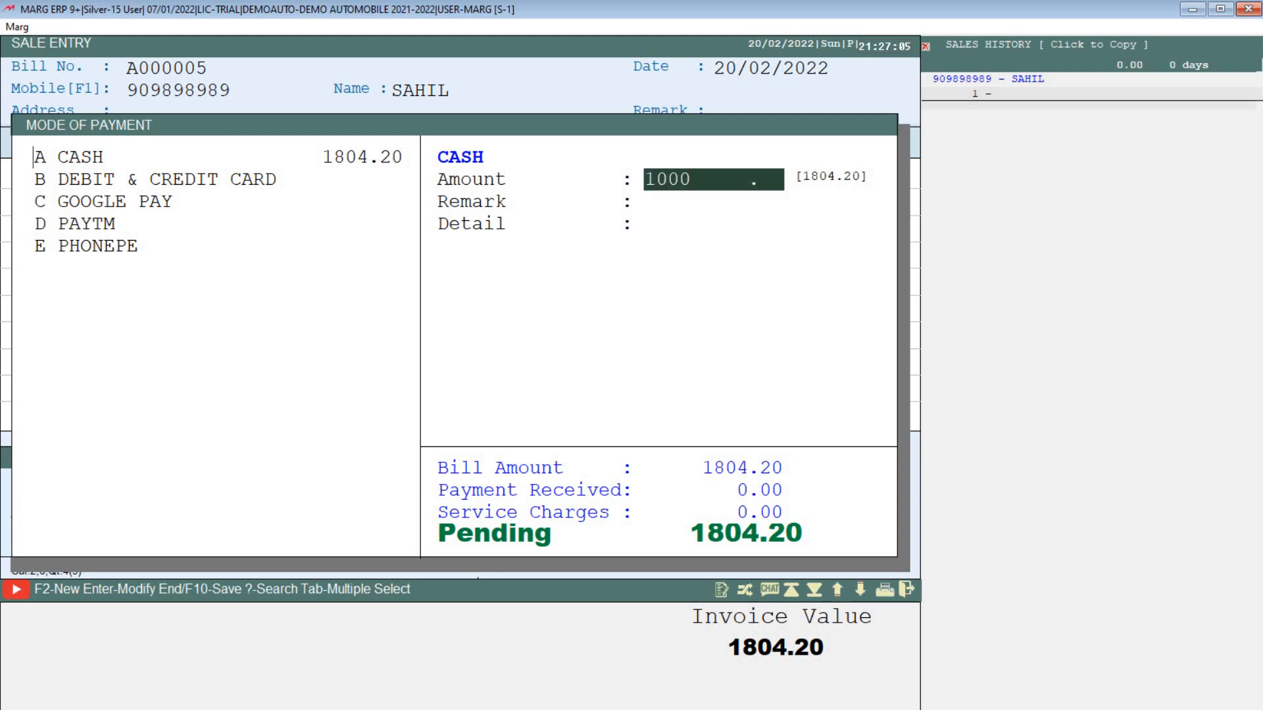
key("Return")
key("Down")
key("Down")
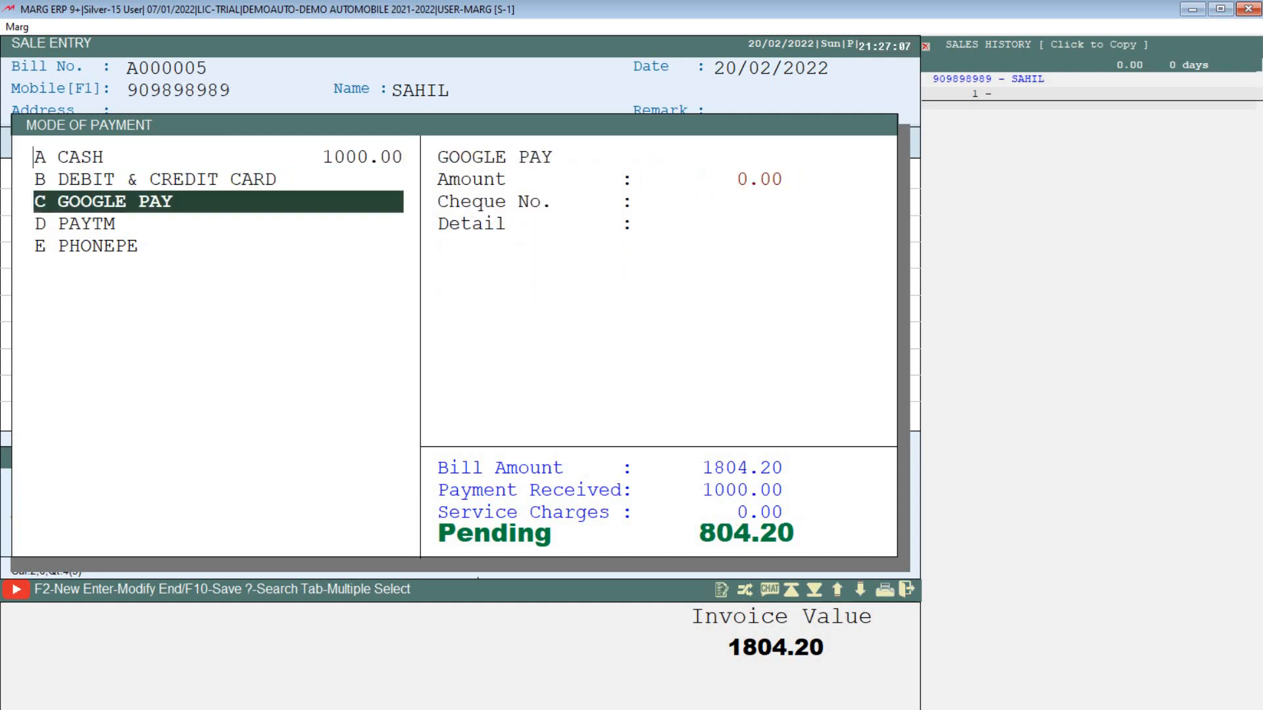
key("Down")
key("Up")
key("Return")
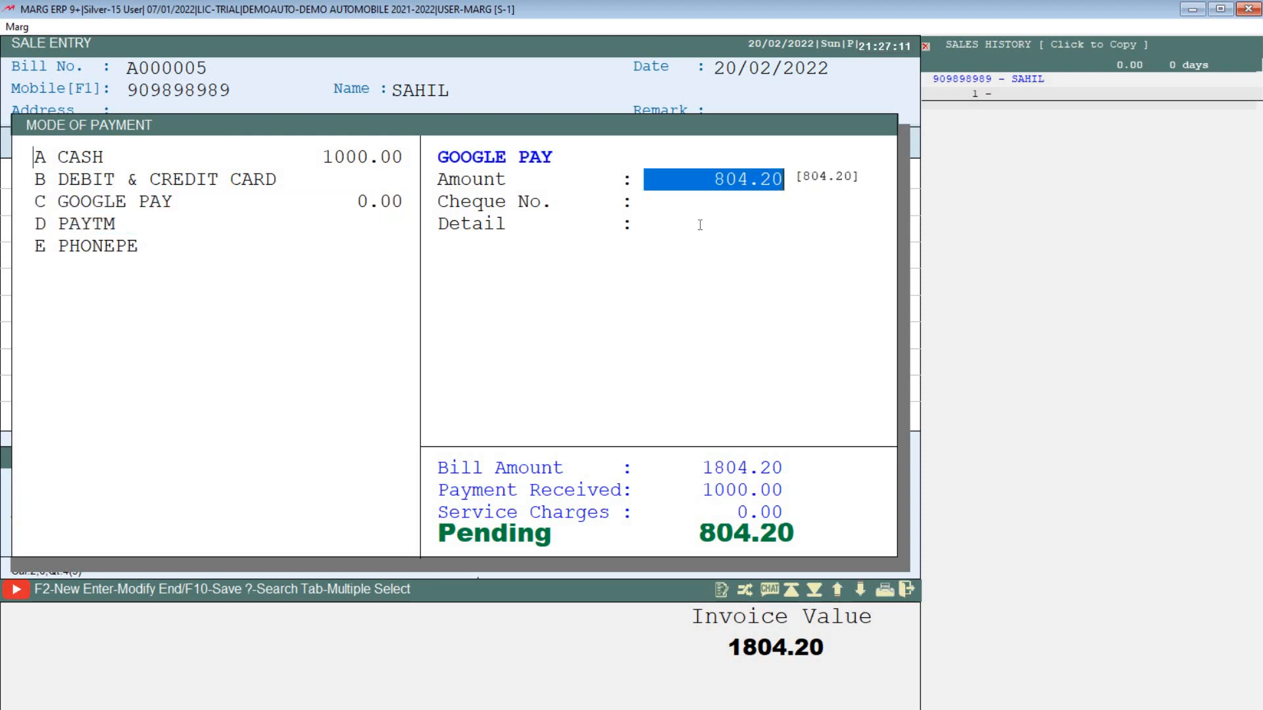
key("Return")
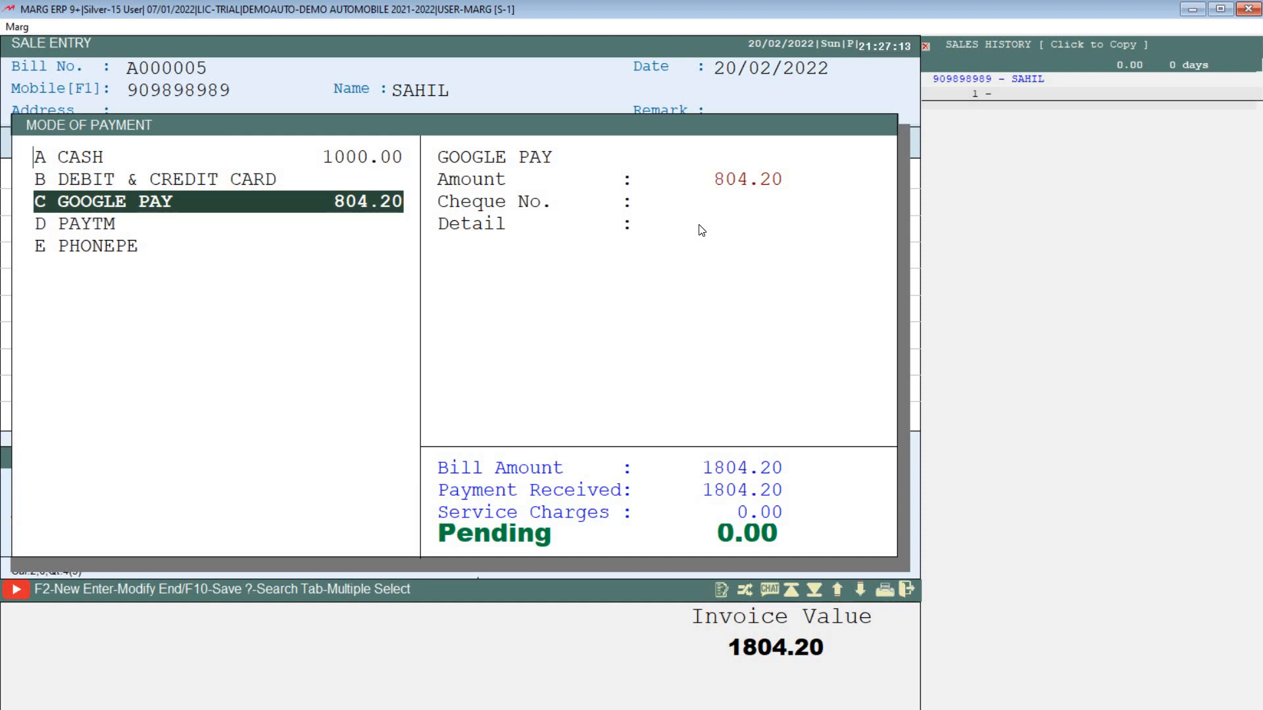
key("End")
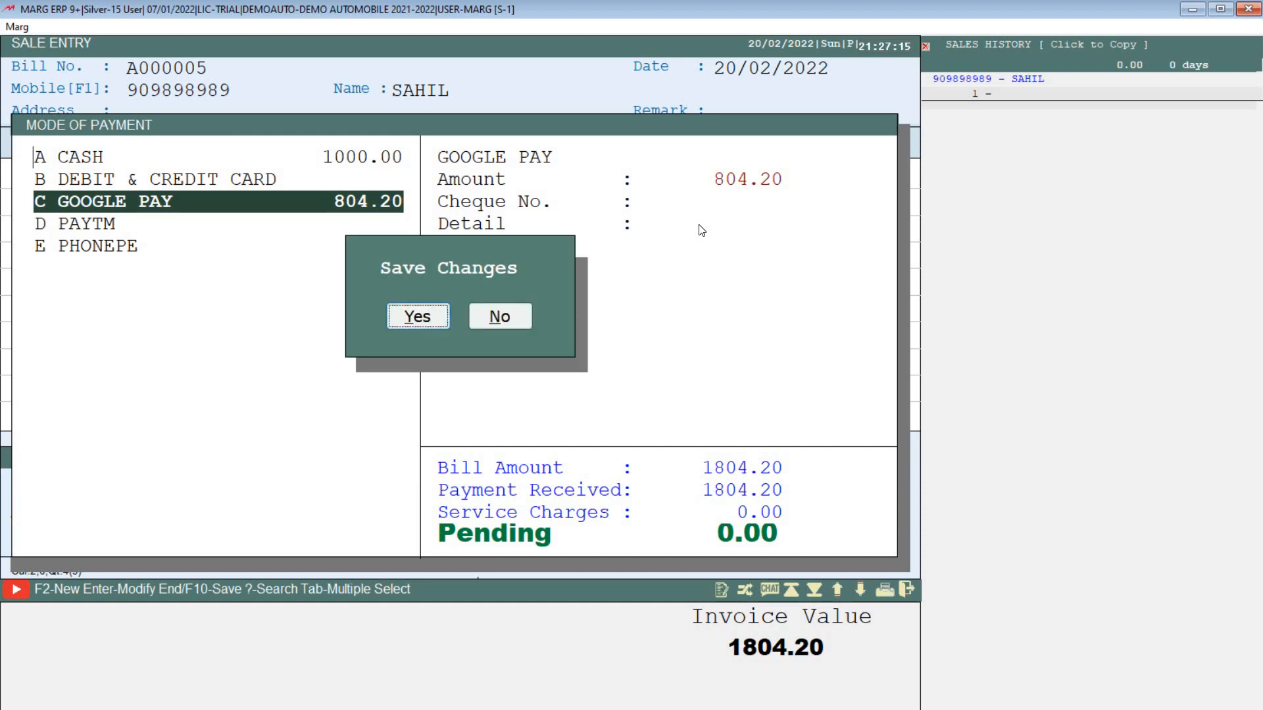
key("Return")
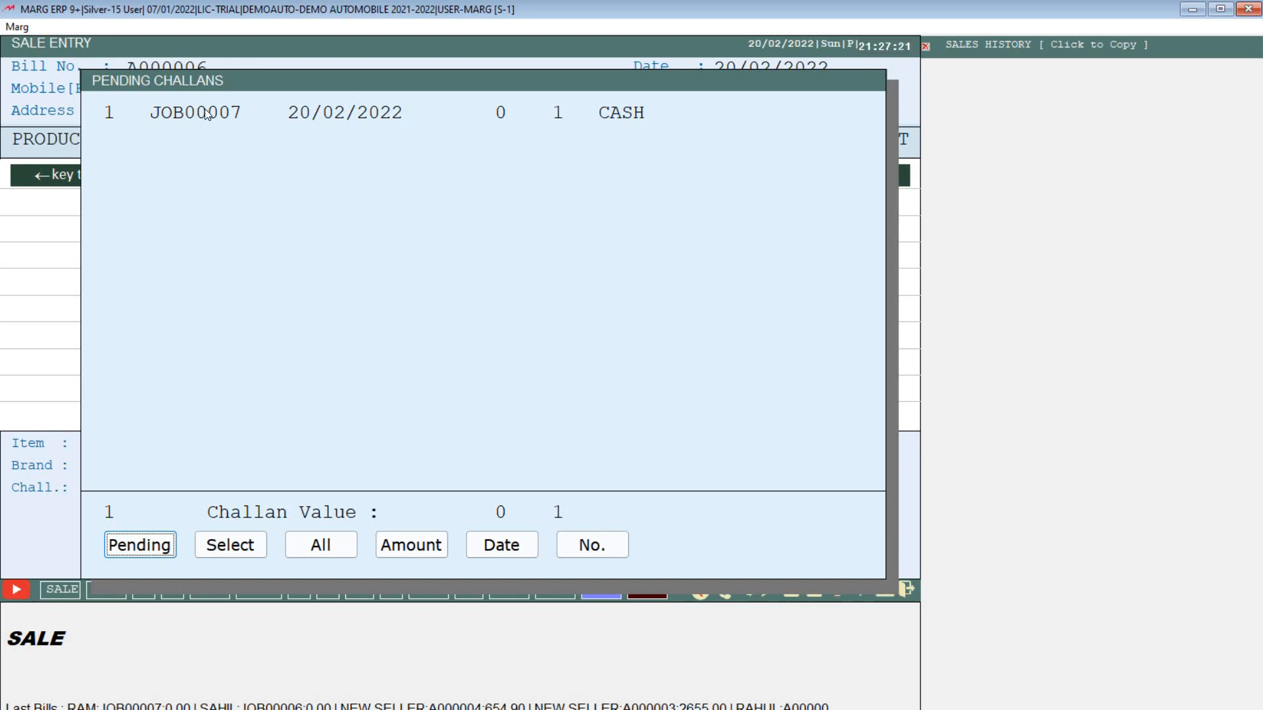
Step: Reopen bill A000005 through Modify Bill, scroll its print preview, and return to the main menu
key("Escape")
key("Escape")
key("Escape")
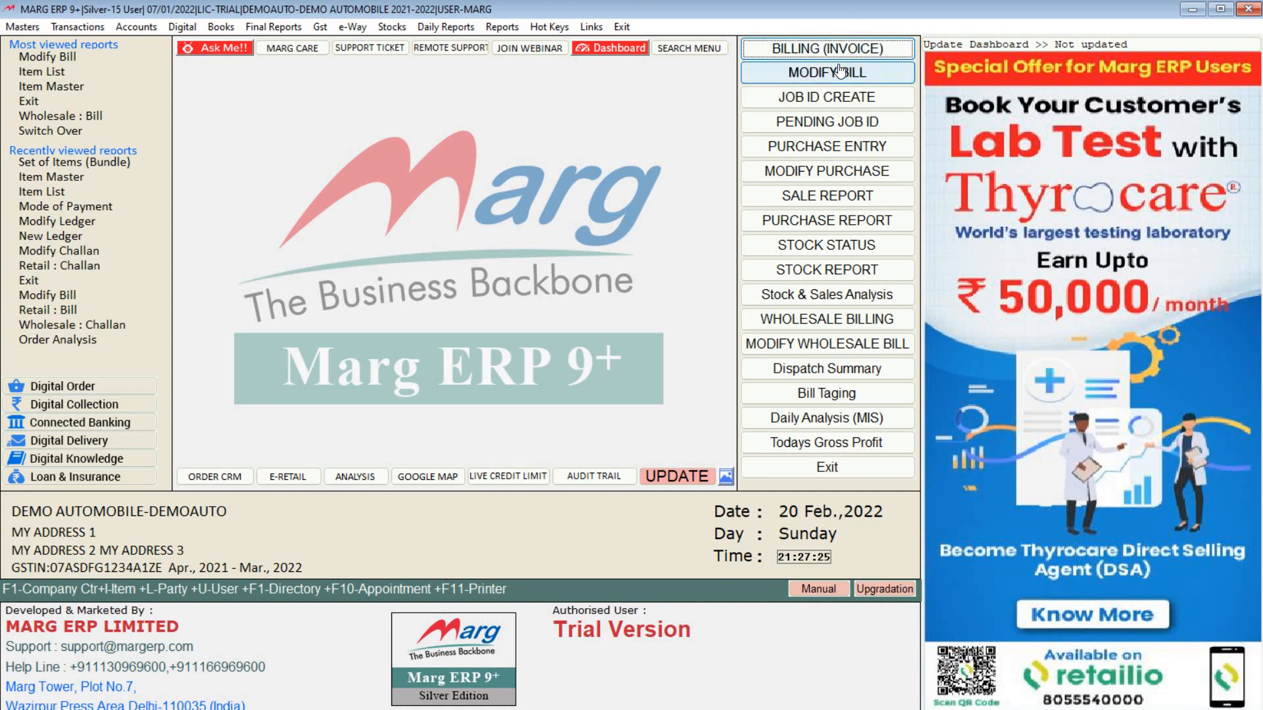
left_click(820, 82)
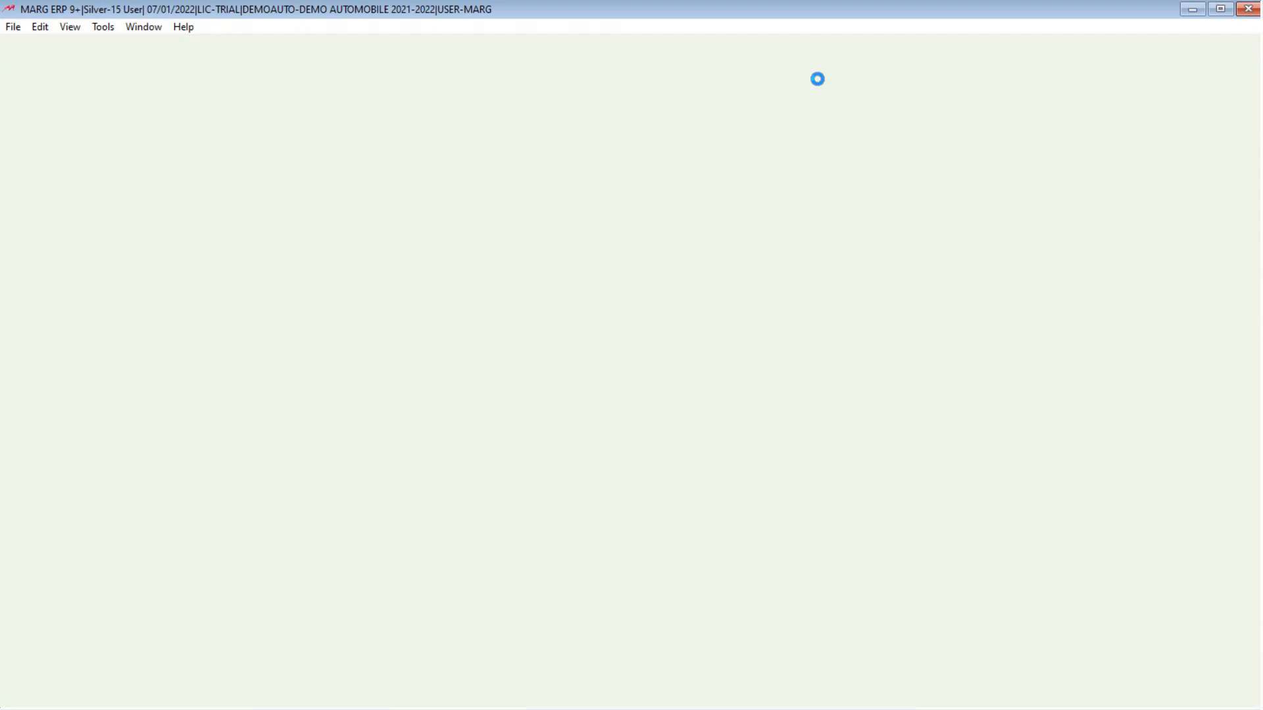
key("Return")
key("Return")
key("Return")
key("Return")
key("Return")
key("Return")
key("Return")
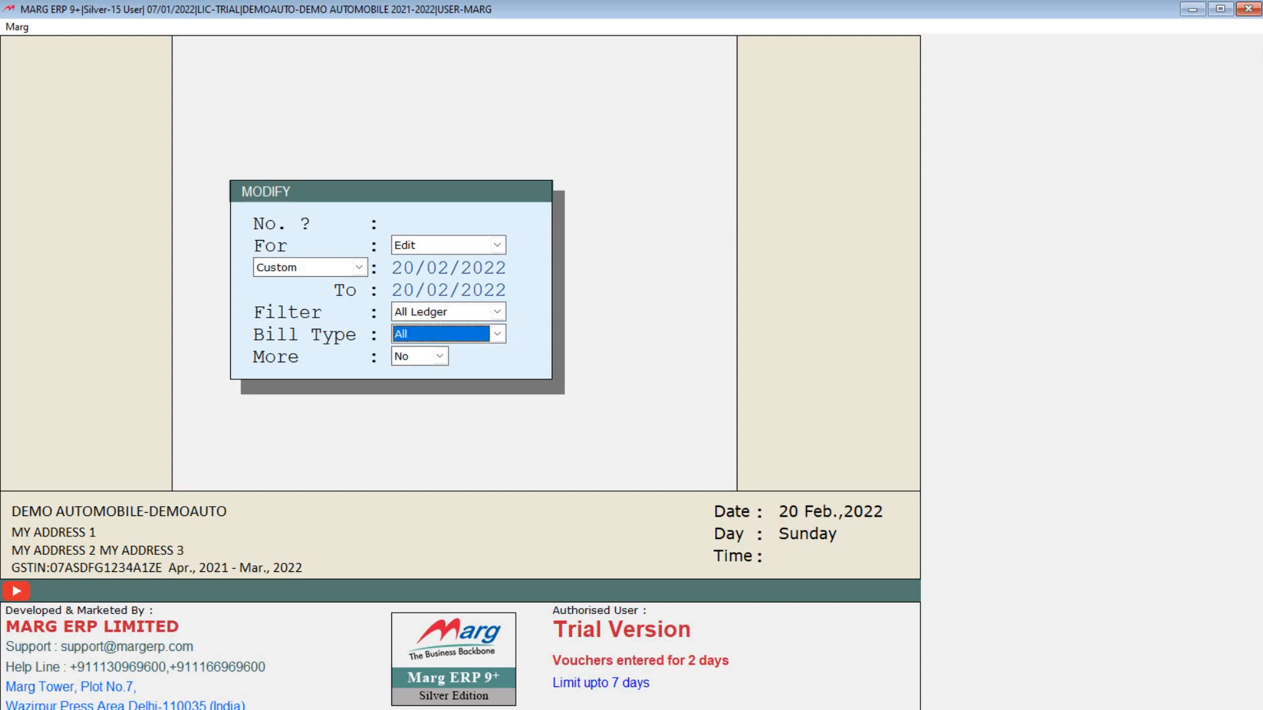
key("Return")
key("p")
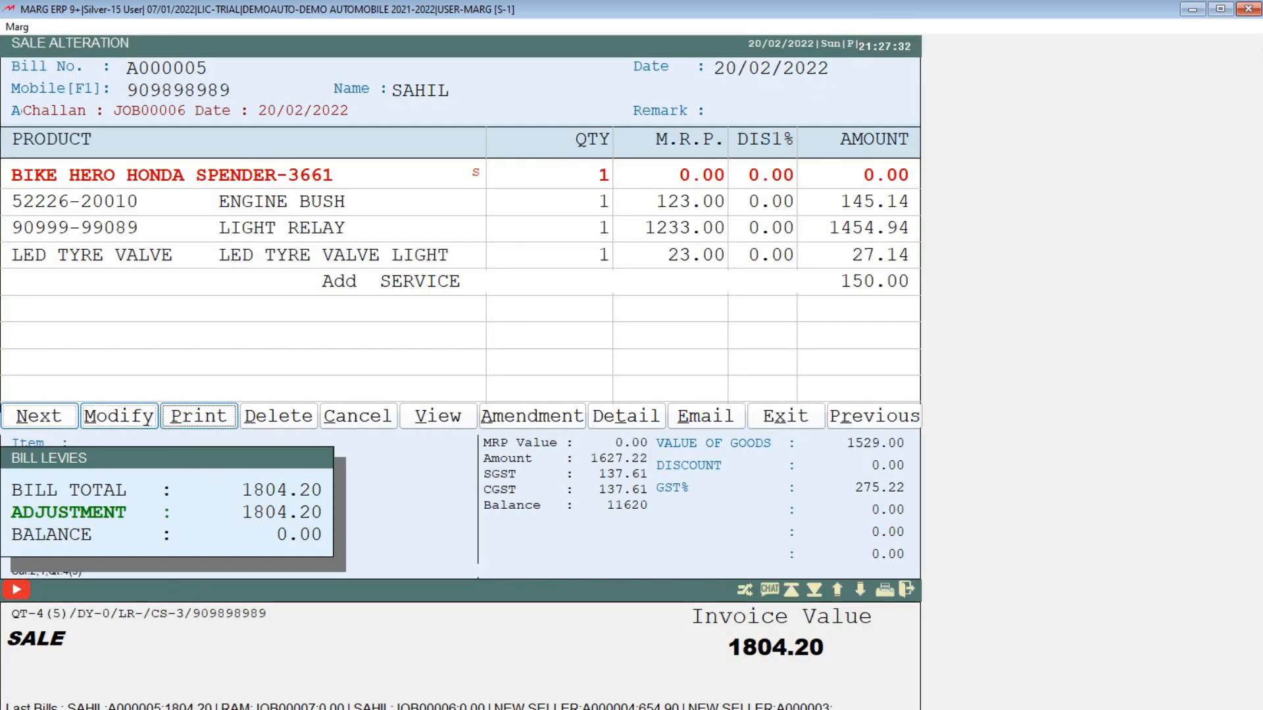
key("p")
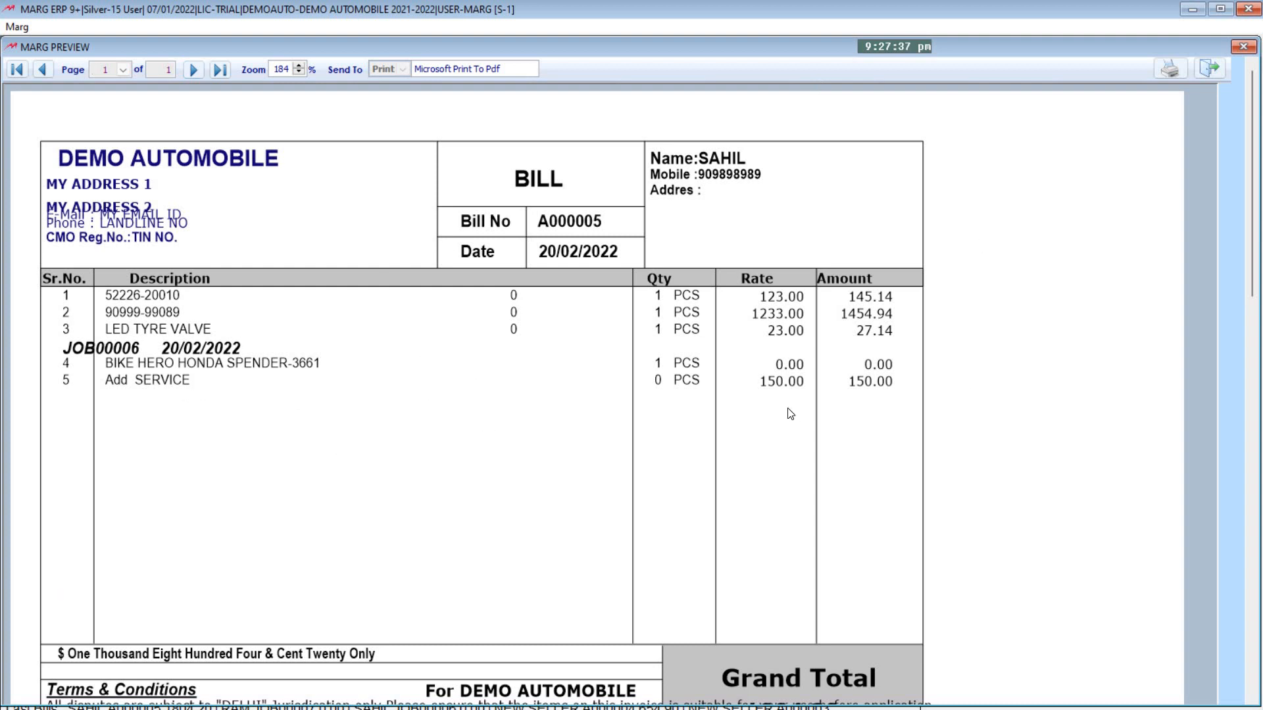
scroll(791, 414, "down", 2)
scroll(791, 414, "down", 3)
scroll(791, 414, "up", 5)
key("Escape")
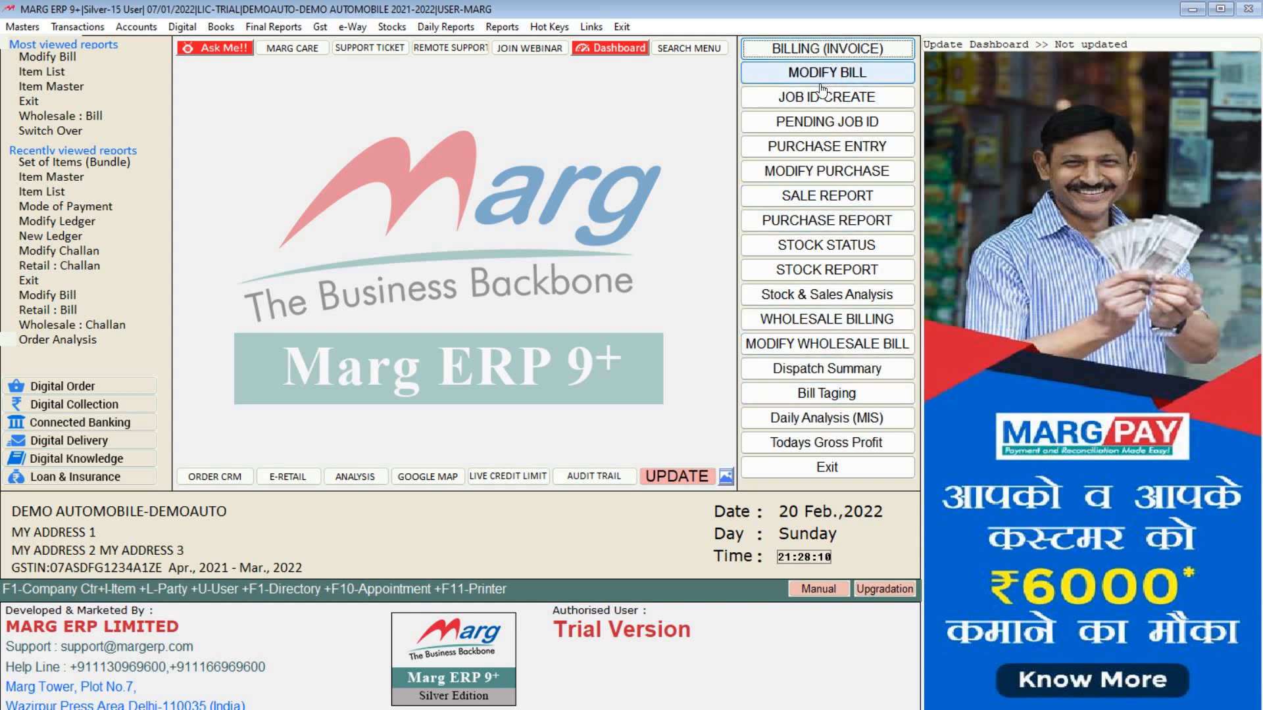
left_click(397, 26)
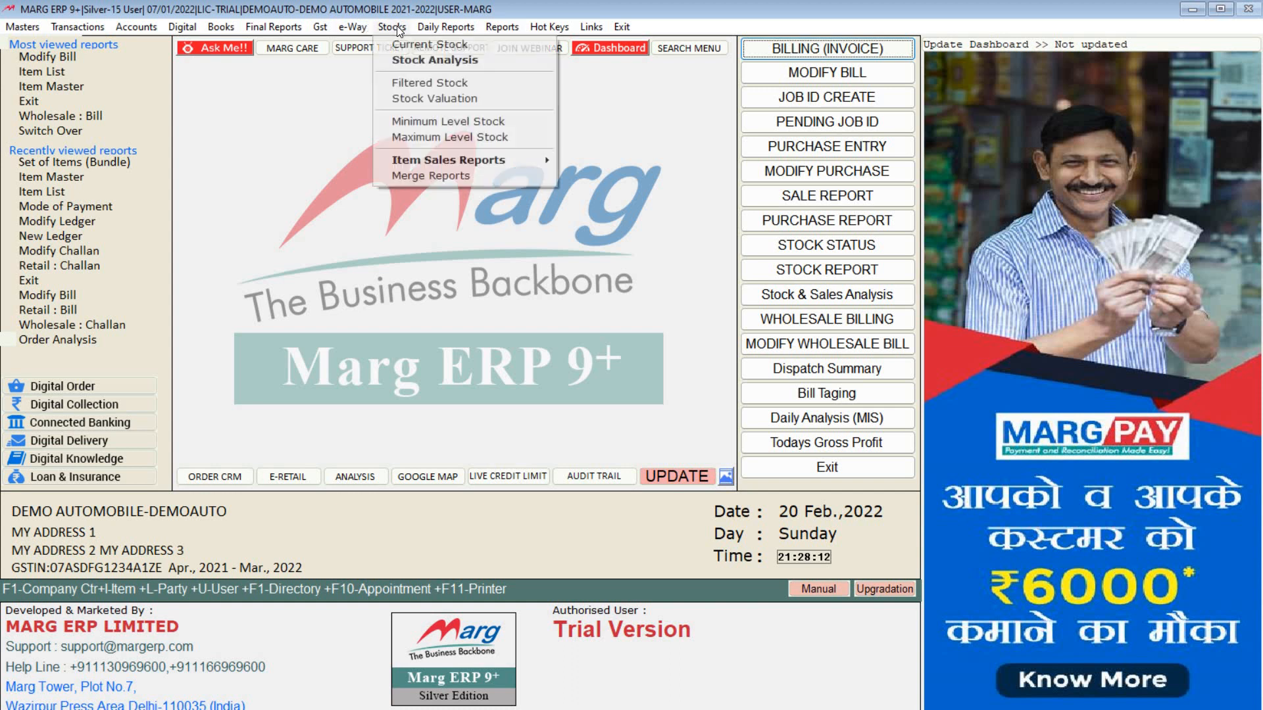
mouse_move(321, 29)
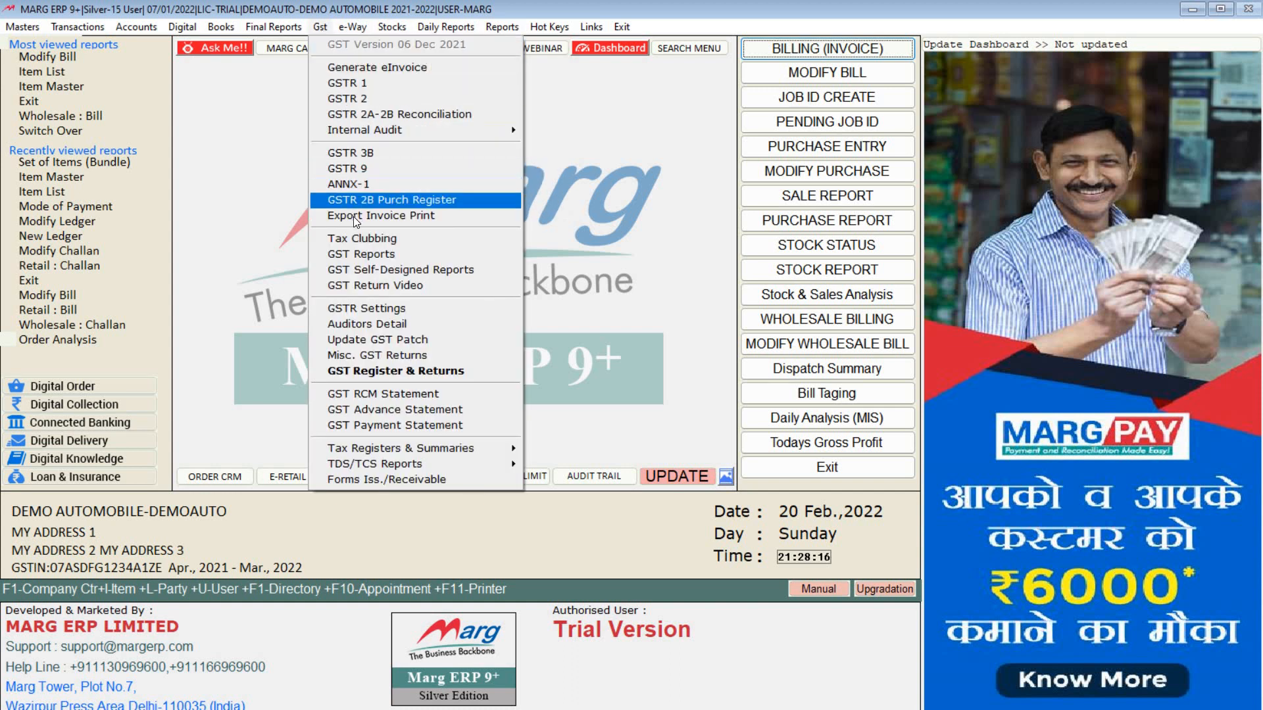
left_click(365, 86)
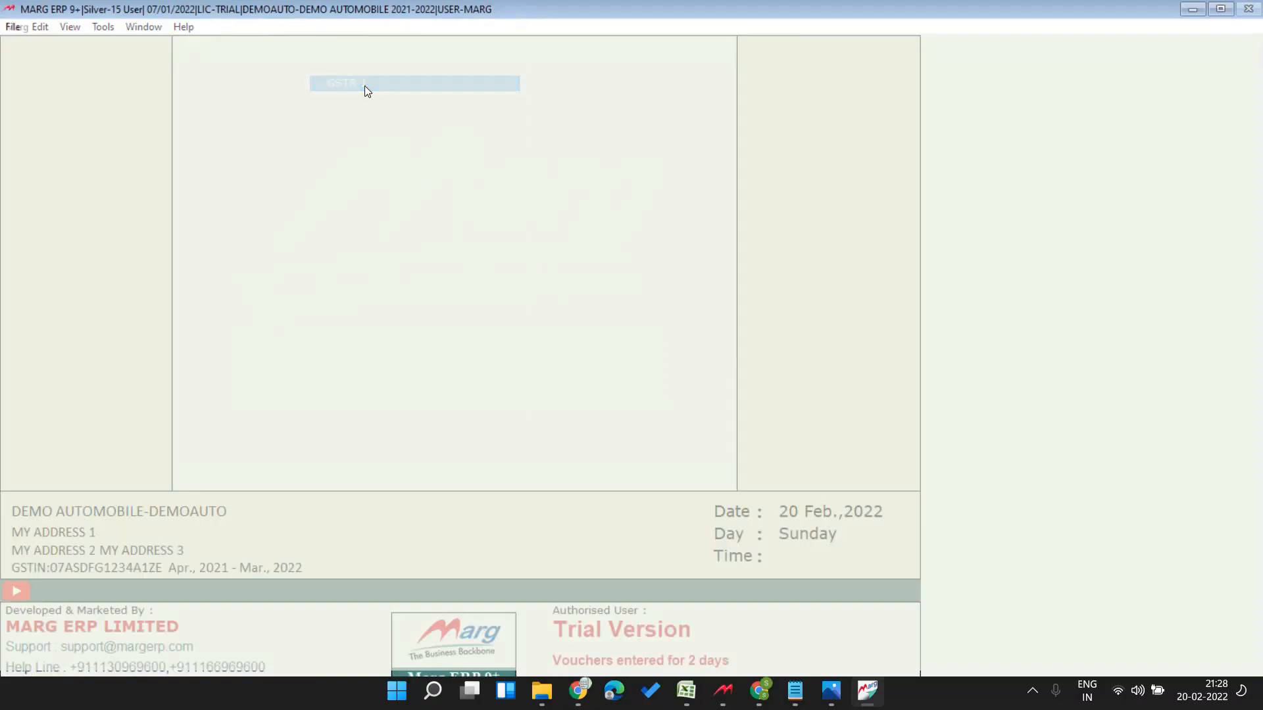
key("Return")
type("0102")
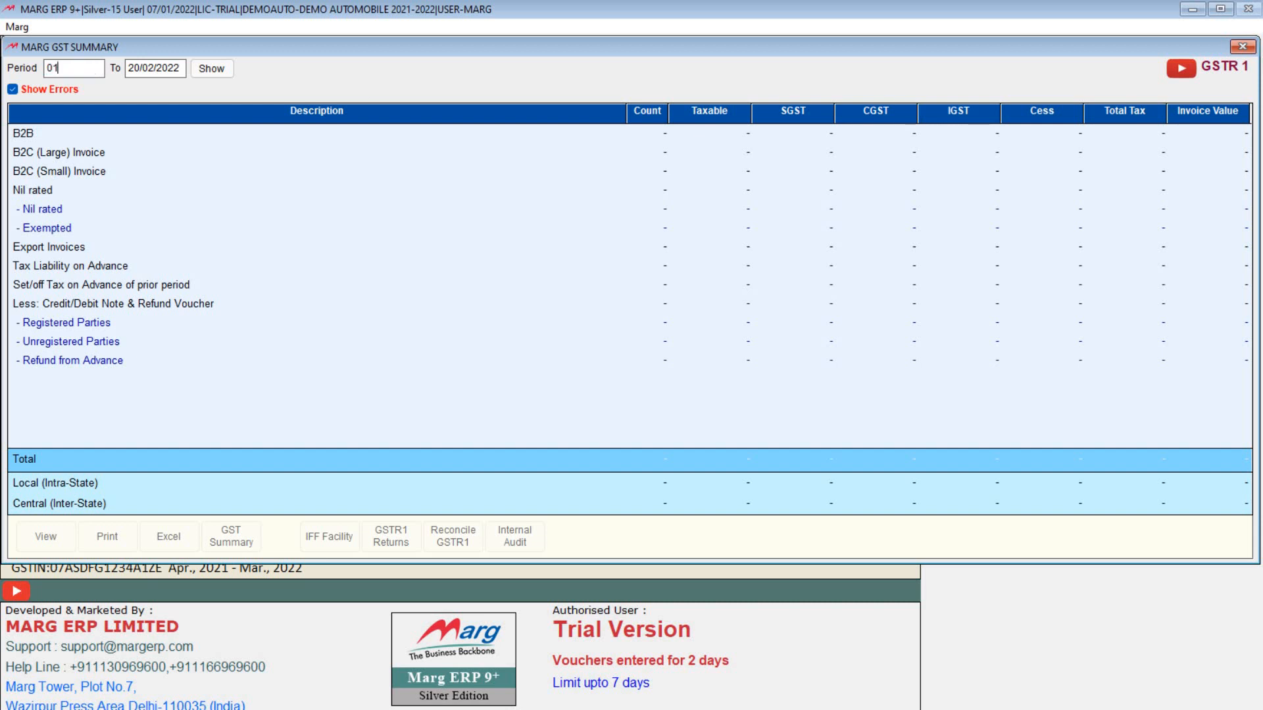
key("Return")
key("Return")
key("Return")
key("Return")
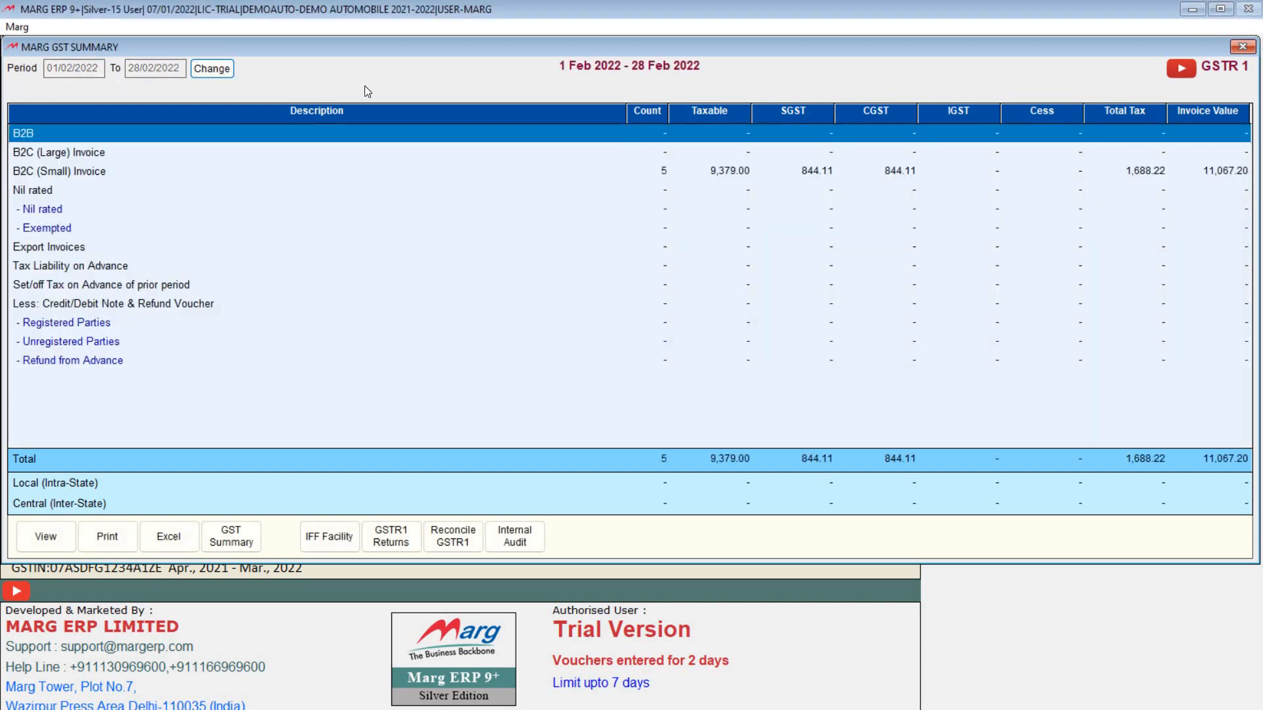
key("Down")
key("Down")
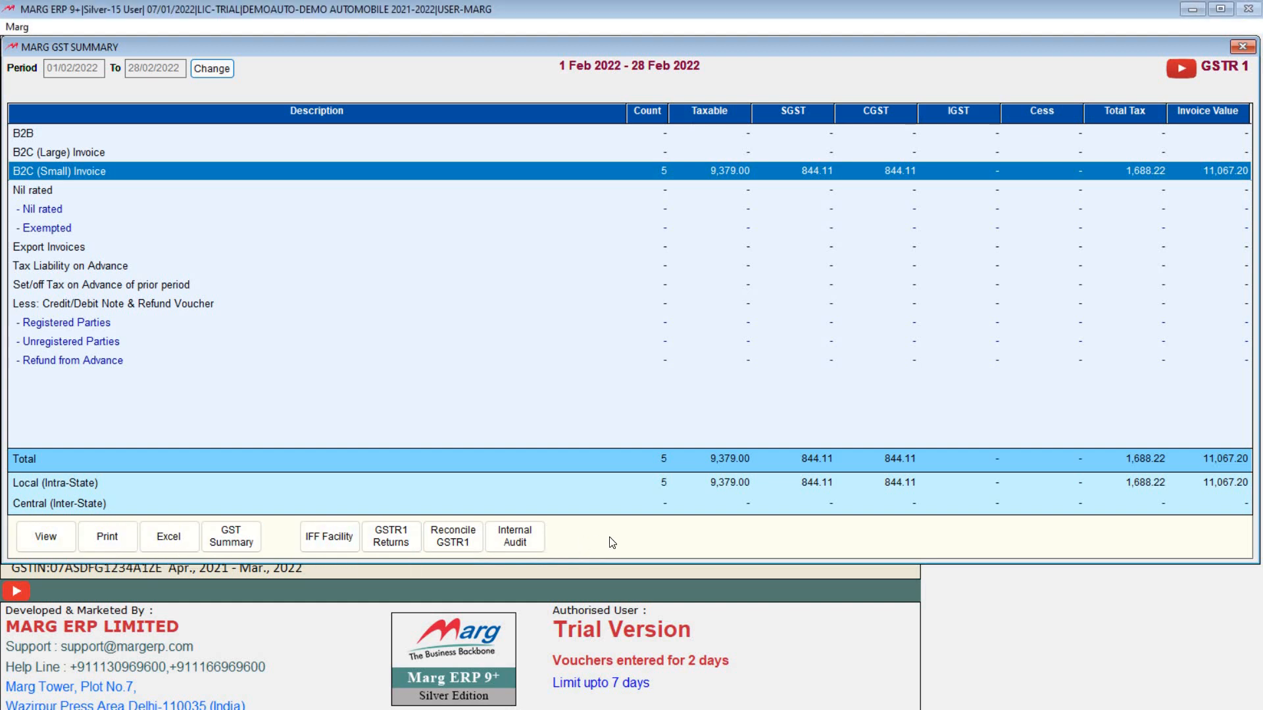
key("Escape")
key("Return")
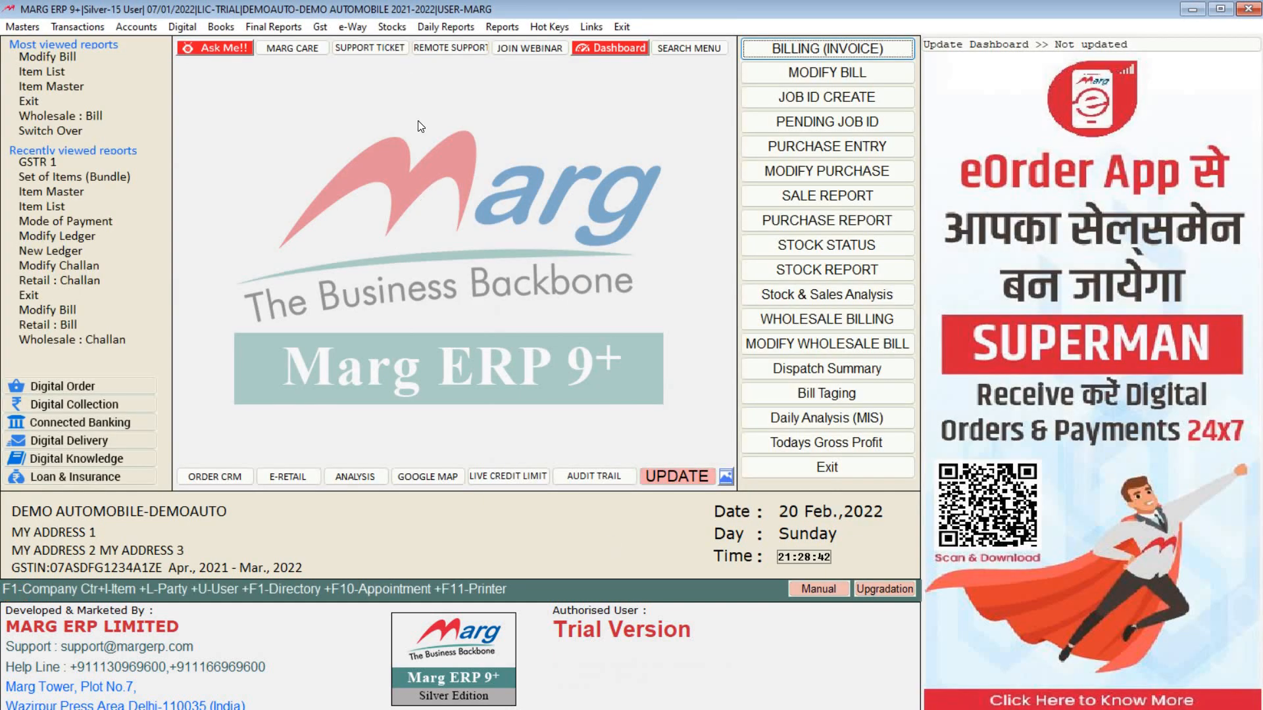
Step: Generate the 20/02/2022 Sales Book with default options and check bills A000001–A000005 totalling 11,067.20
left_click(350, 27)
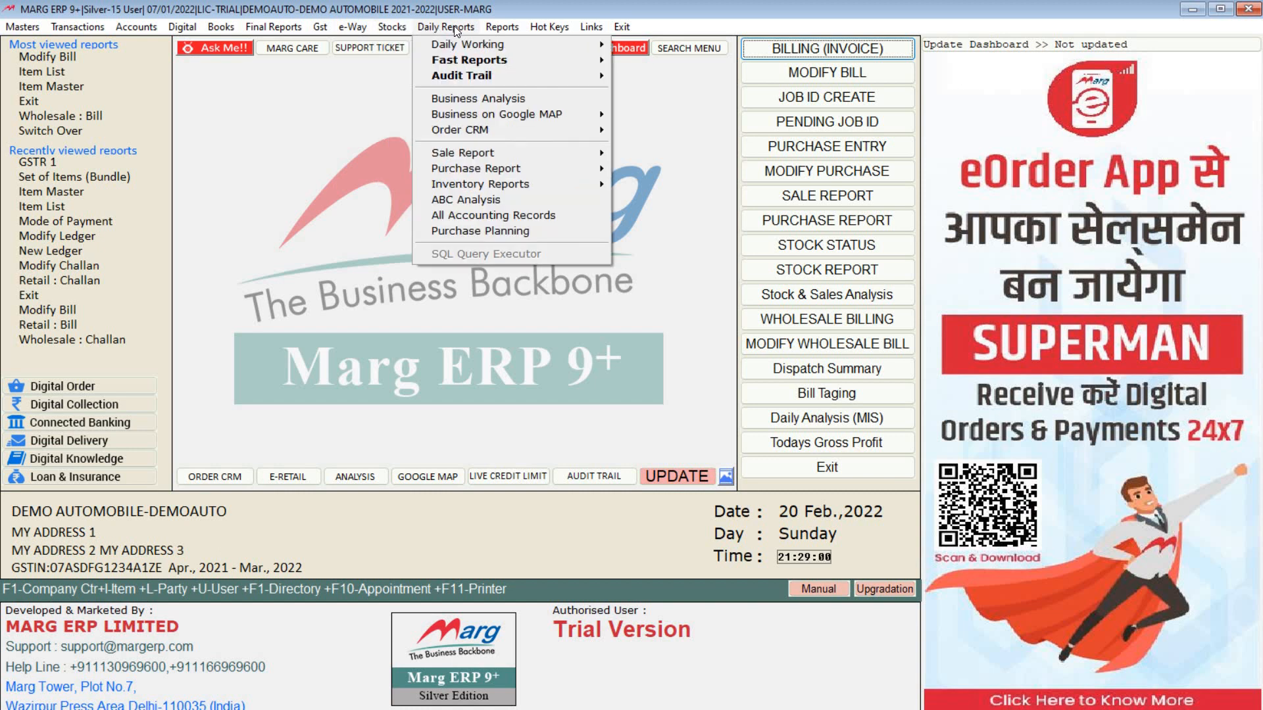
left_click(893, 20)
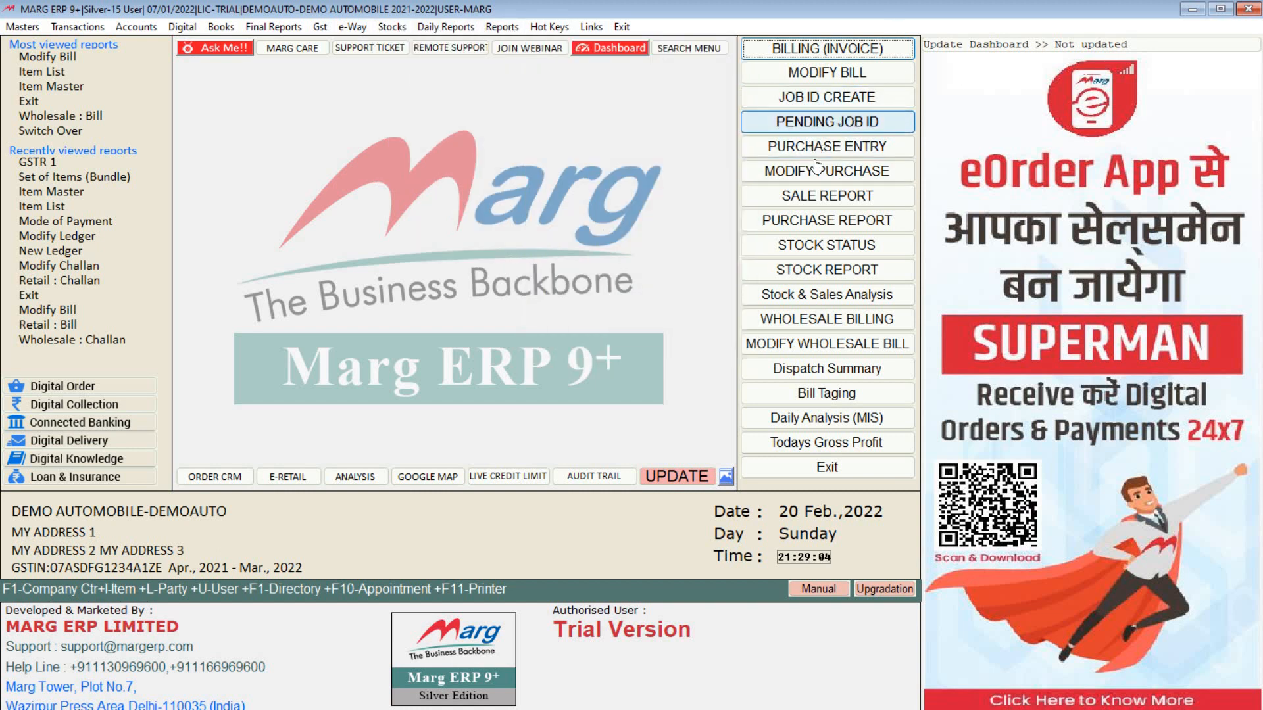
left_click(812, 204)
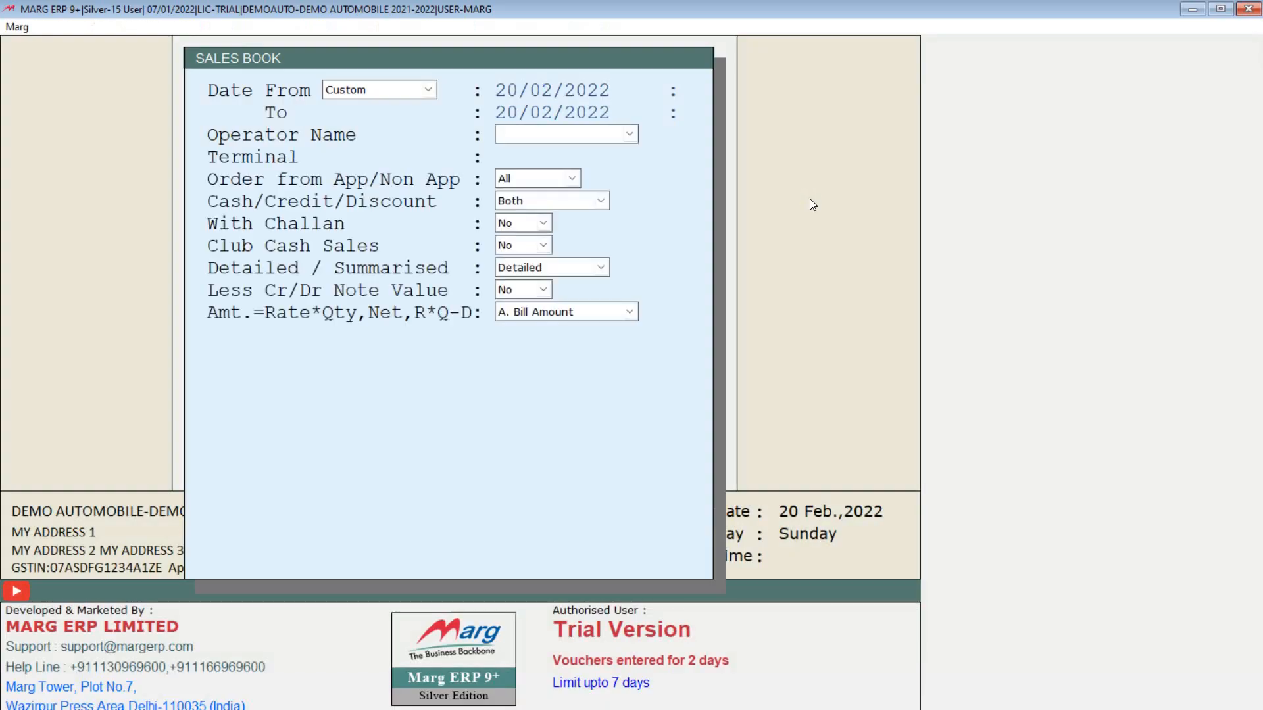
key("Return")
key("Return")
key("Return")
key("Return")
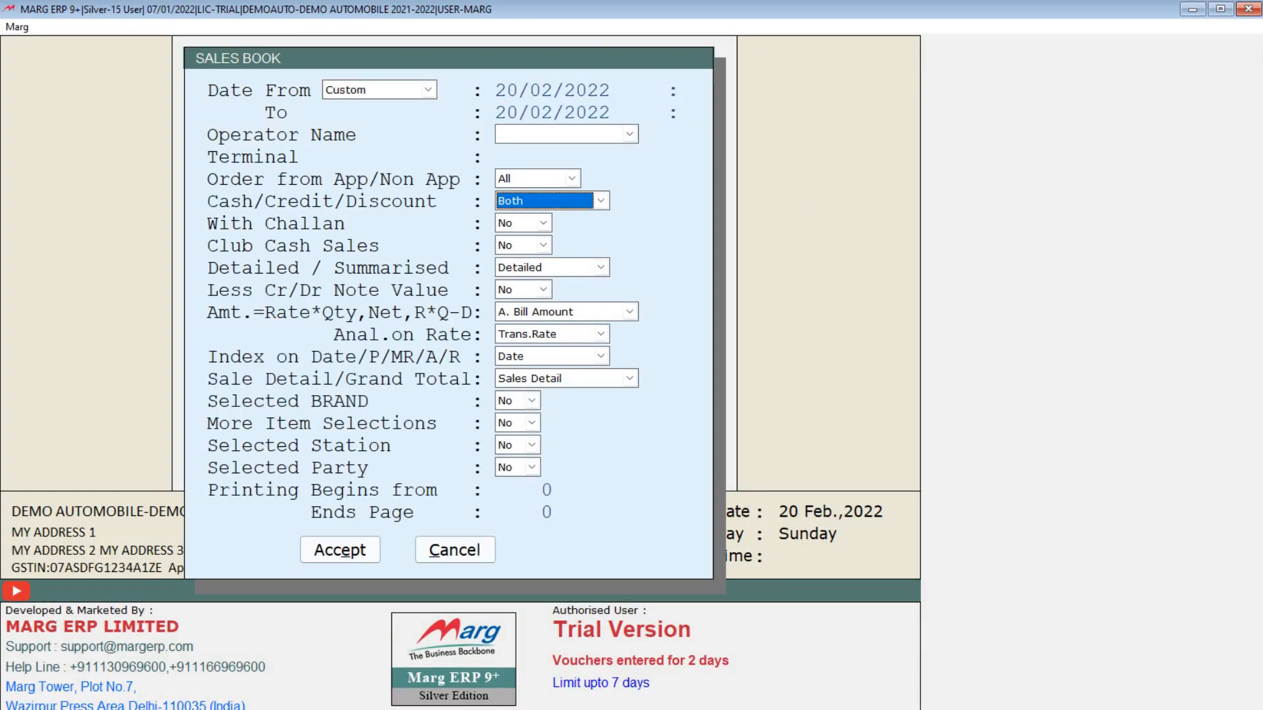
key("Return")
key("Return")
key("Return")
key("Return")
key("Return")
key("Return")
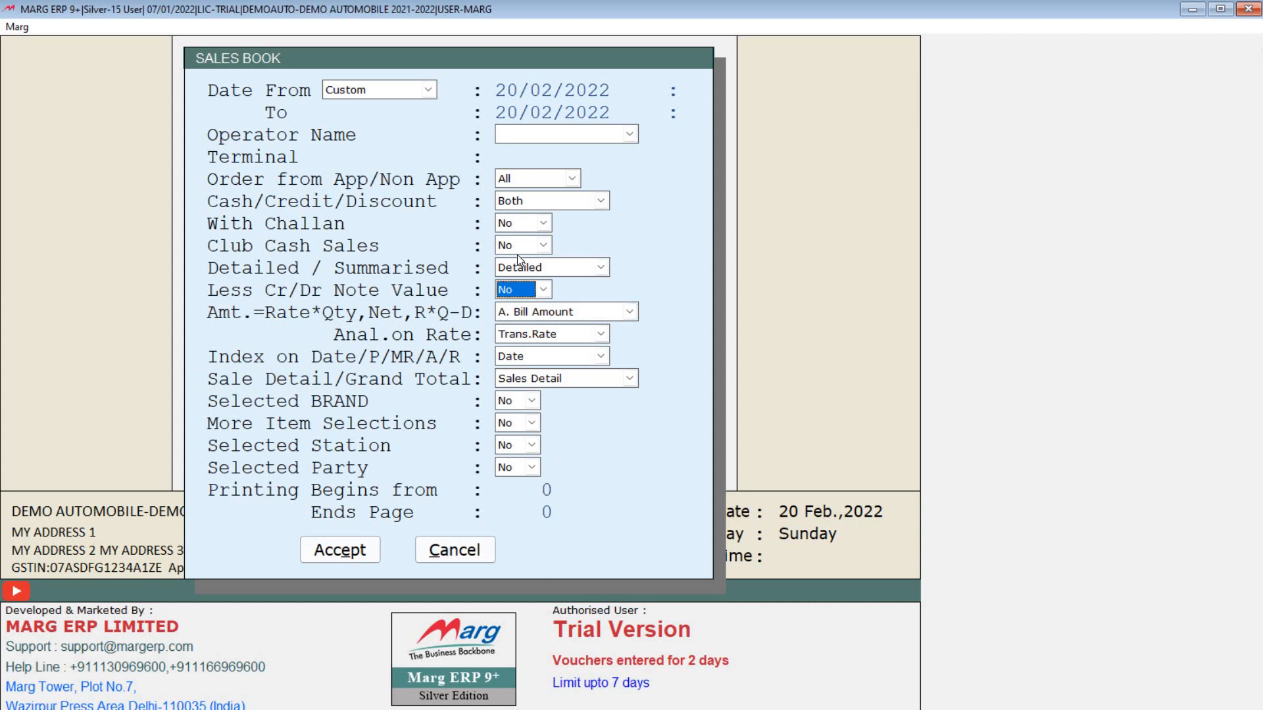
key("Return")
key("Return")
key("Return")
key("Return")
key("Return")
key("Return")
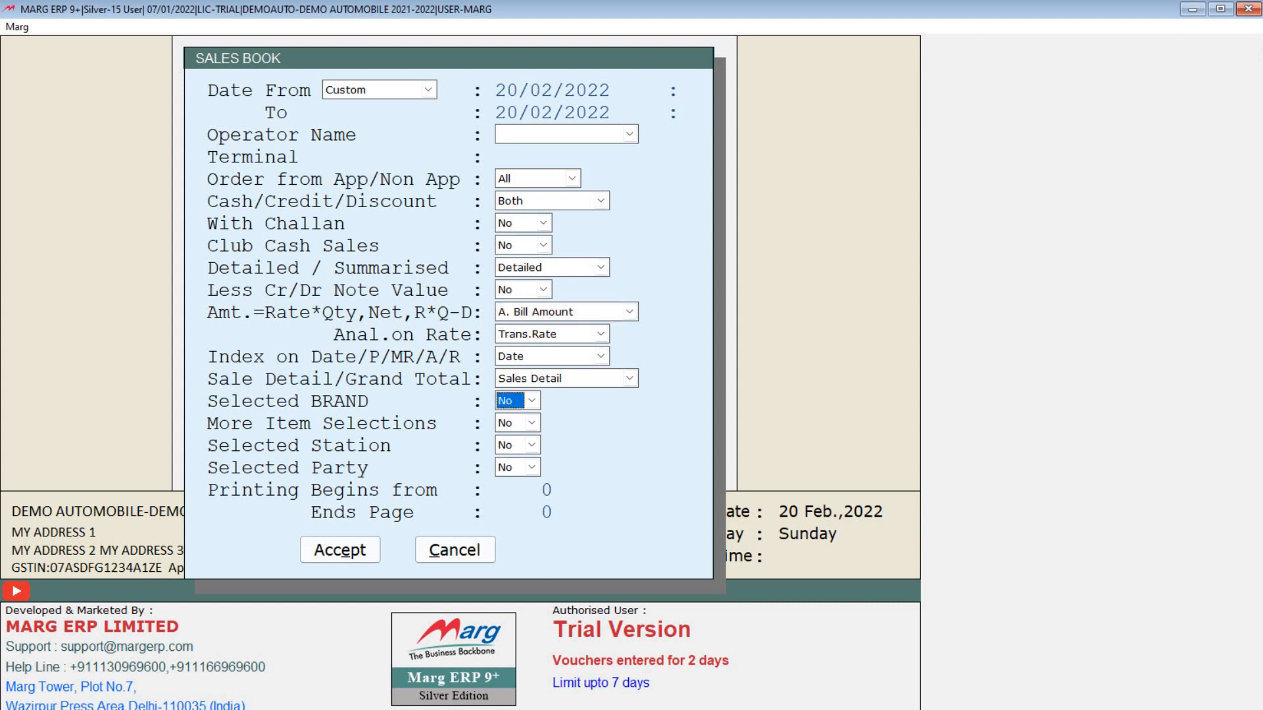
key("Return")
key("Return")
key("Return")
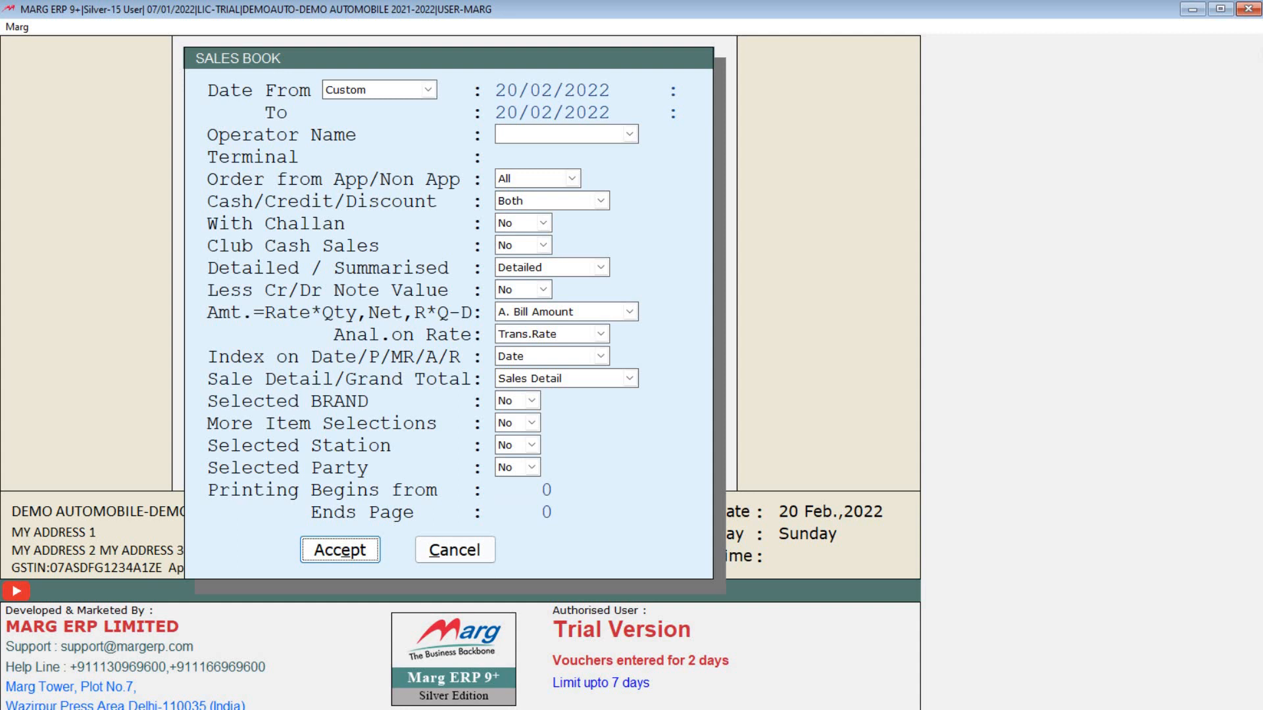
key("Return")
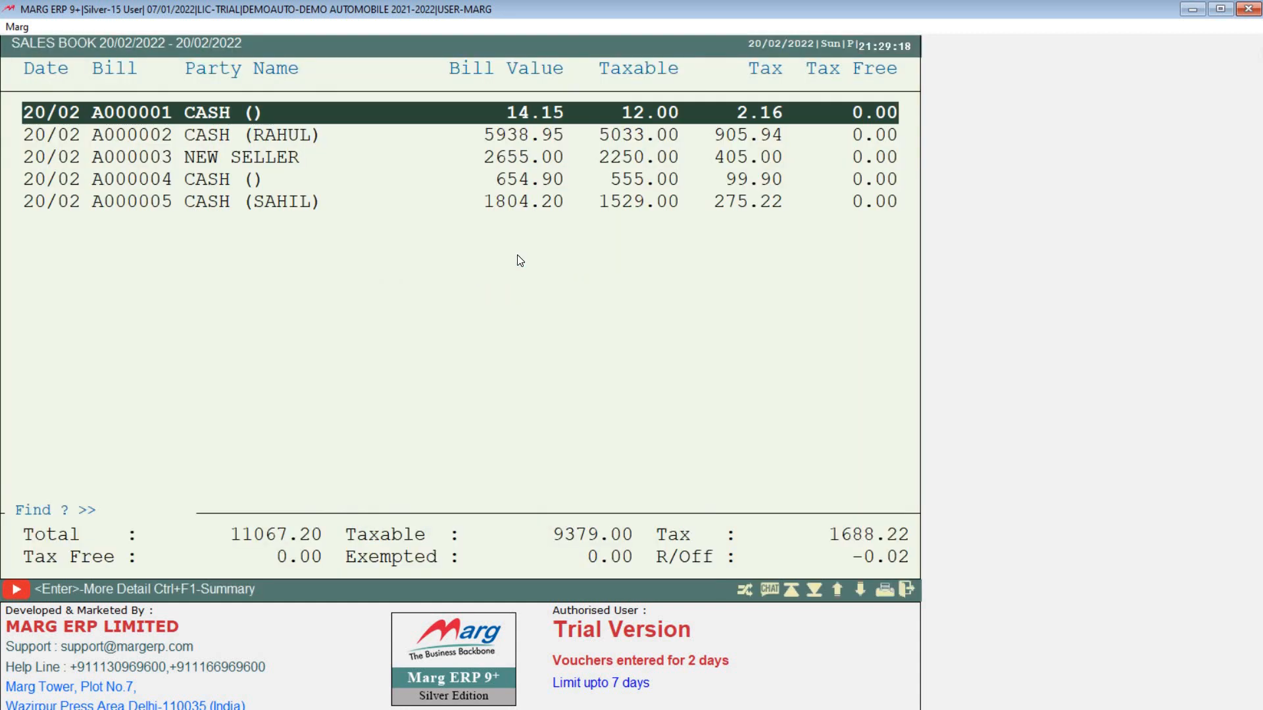
key("End")
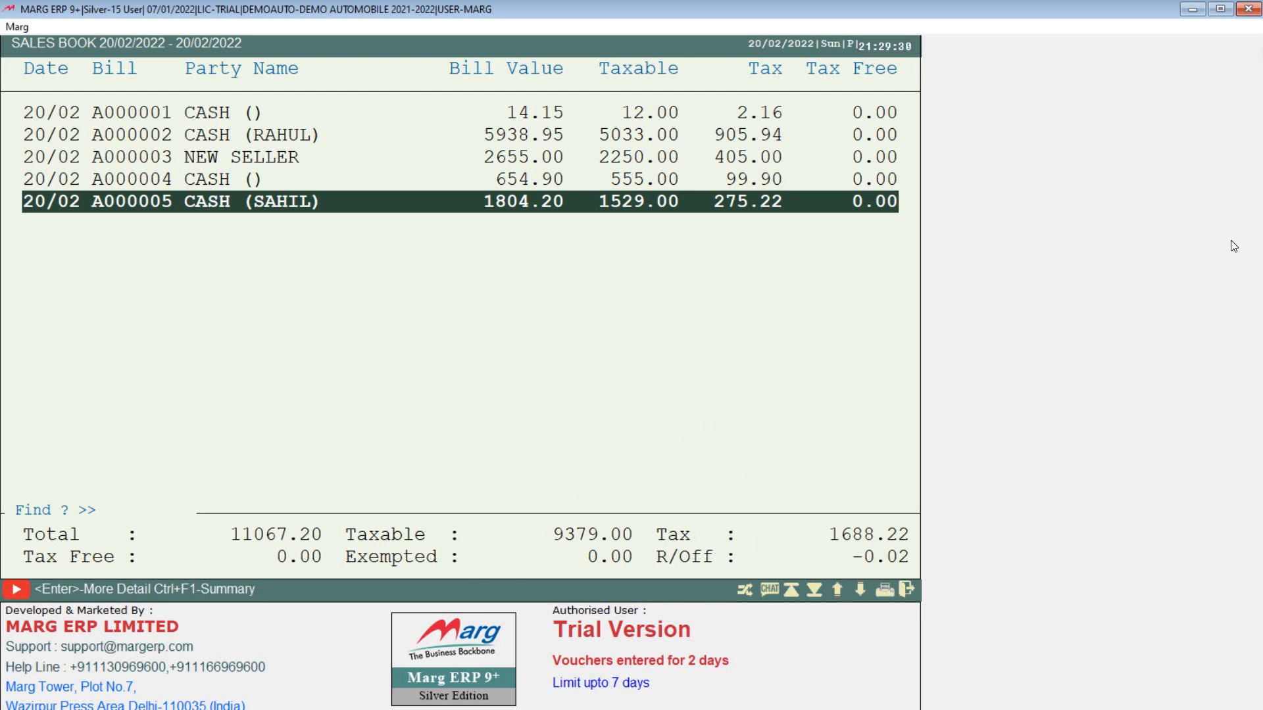
key("Escape")
key("Escape")
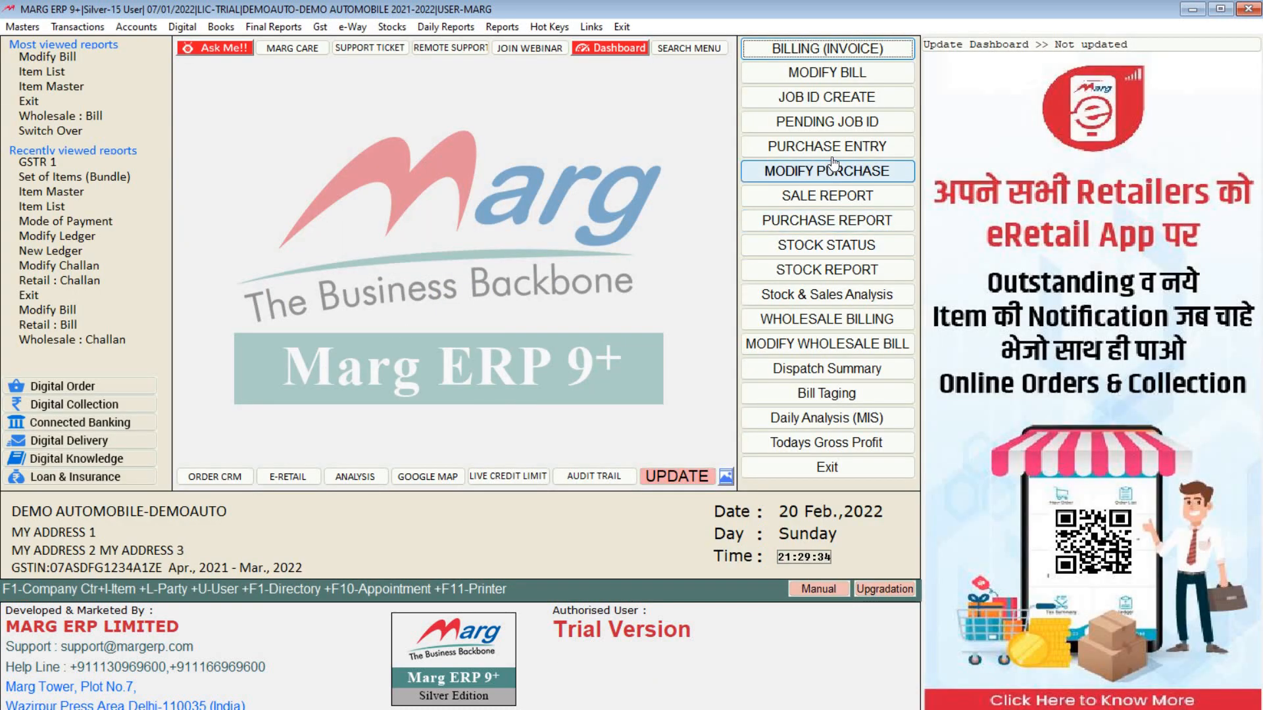
left_click(827, 252)
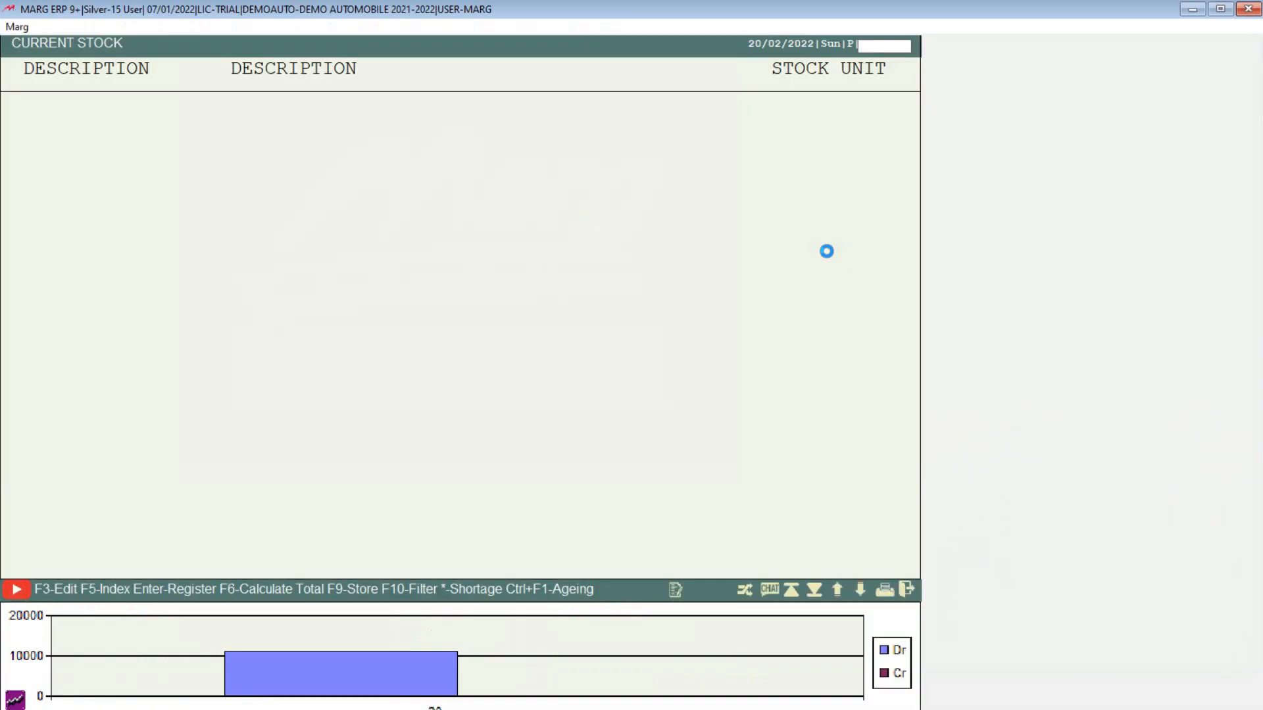
key("Down")
key("Down")
key("Down")
key("Down")
key("Down")
key("Down")
key("Down")
key("Down")
key("Down")
key("Down")
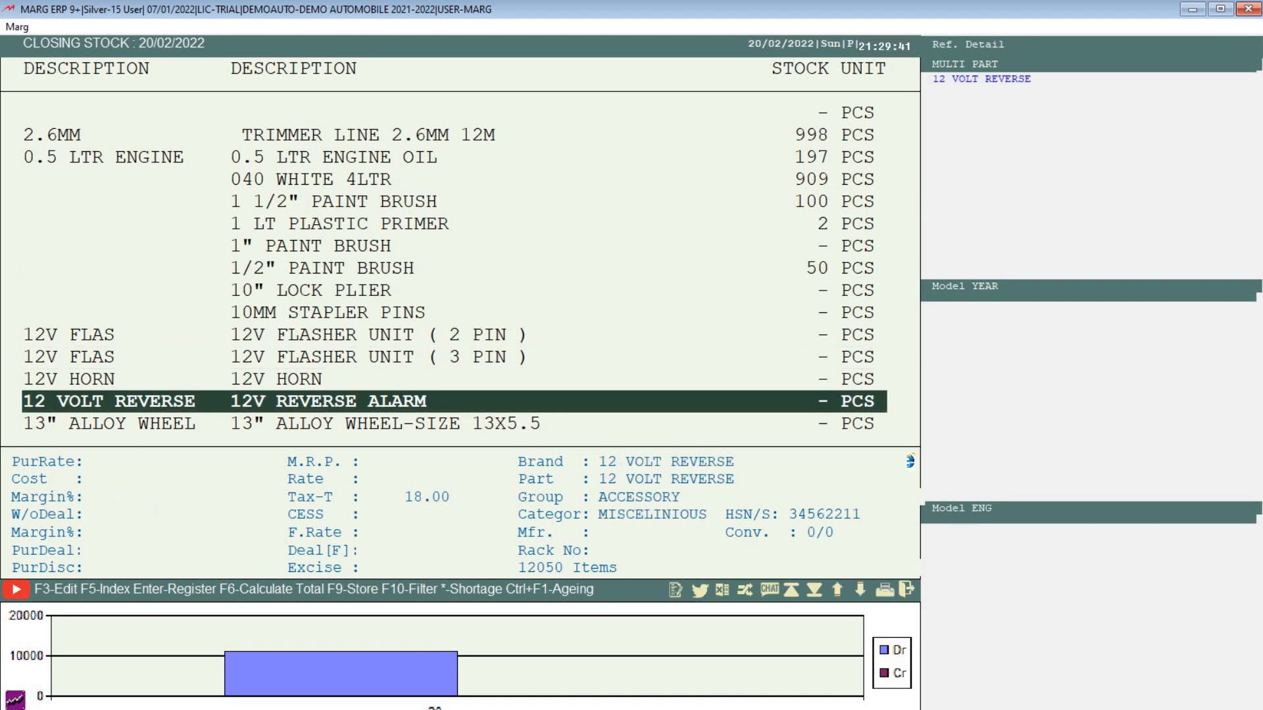
key("Down")
key("Down")
key("Up")
key("Up")
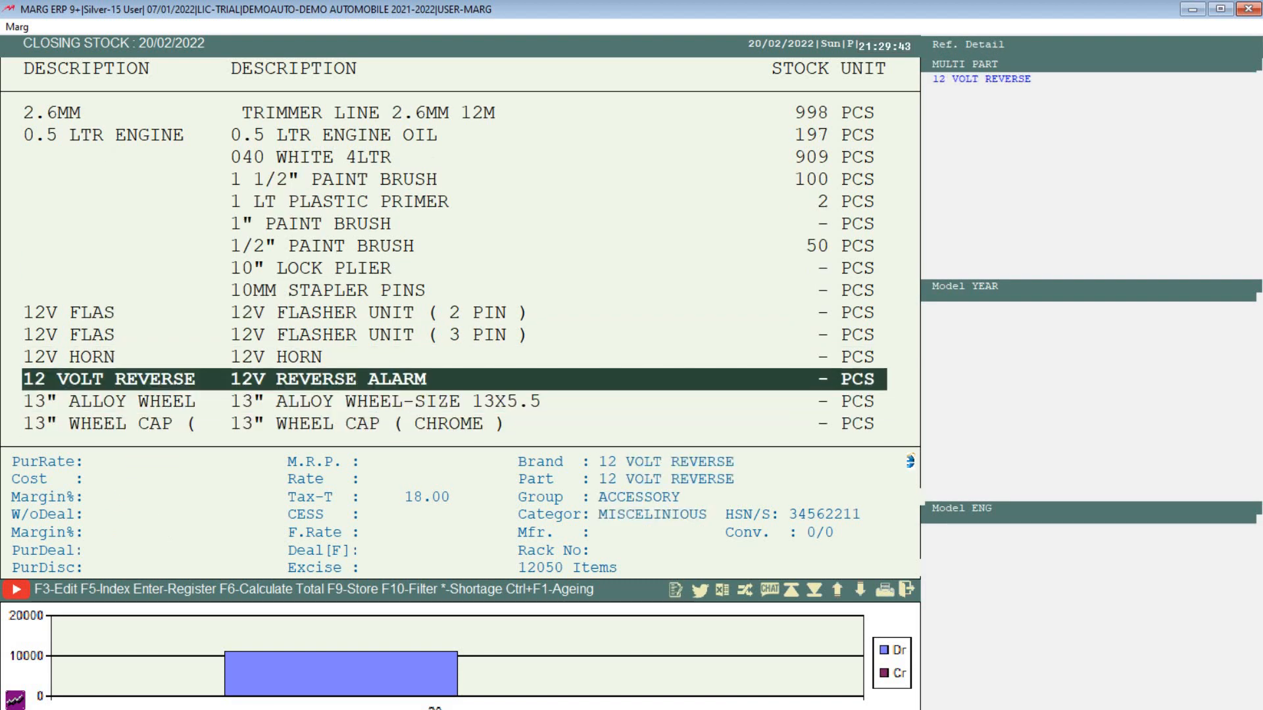
key("Escape")
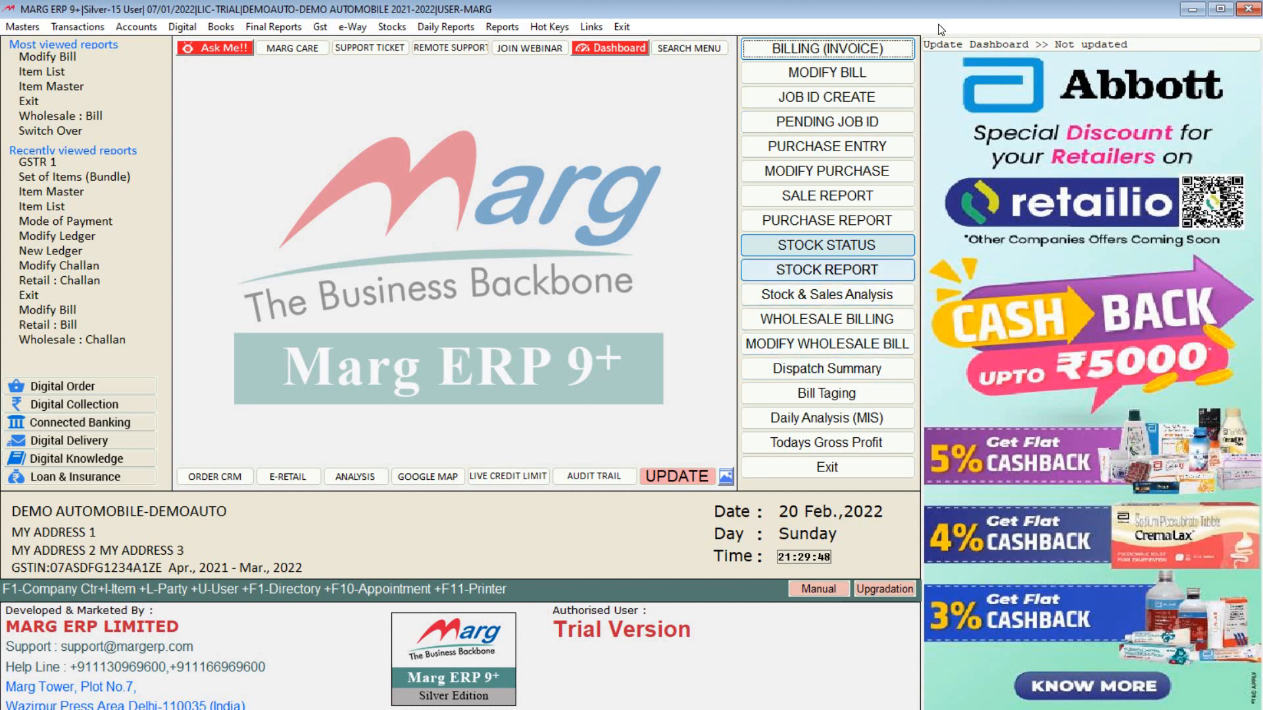
Step: Start a new sale bill without pending challans and search the item list for JUPI (JUPITER LIGHTS)
left_click(847, 55)
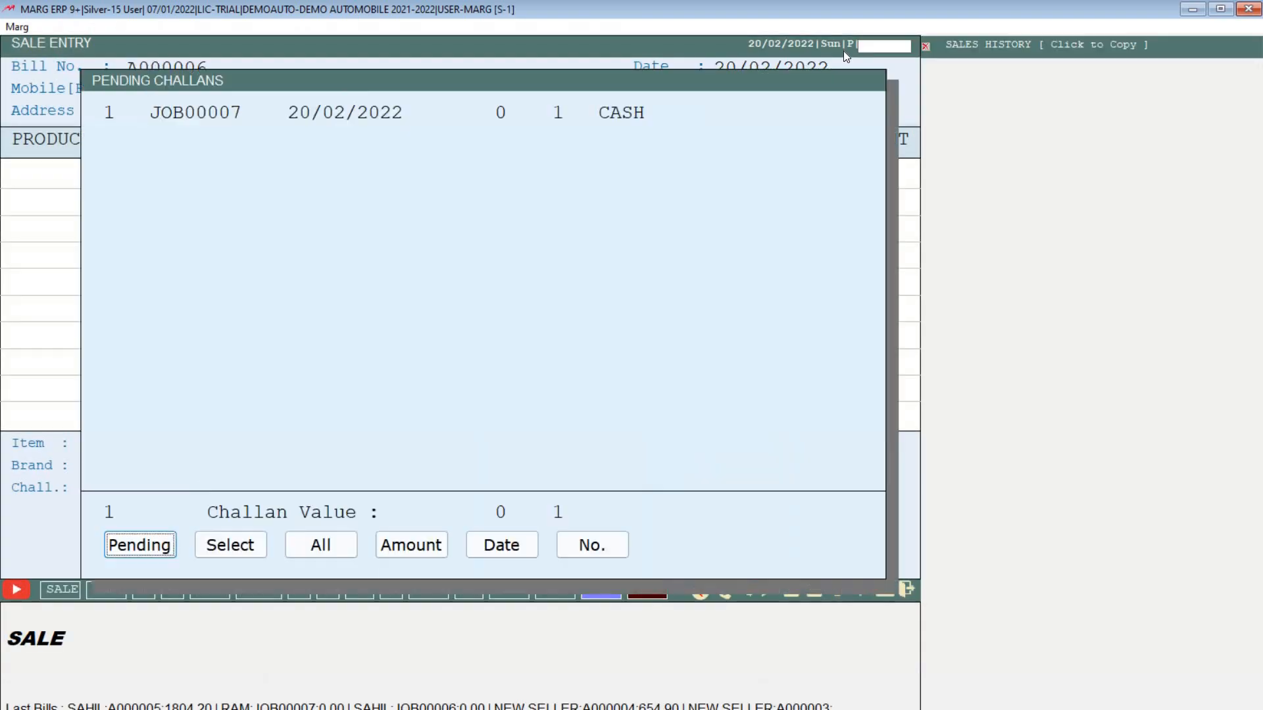
key("Escape")
key("Return")
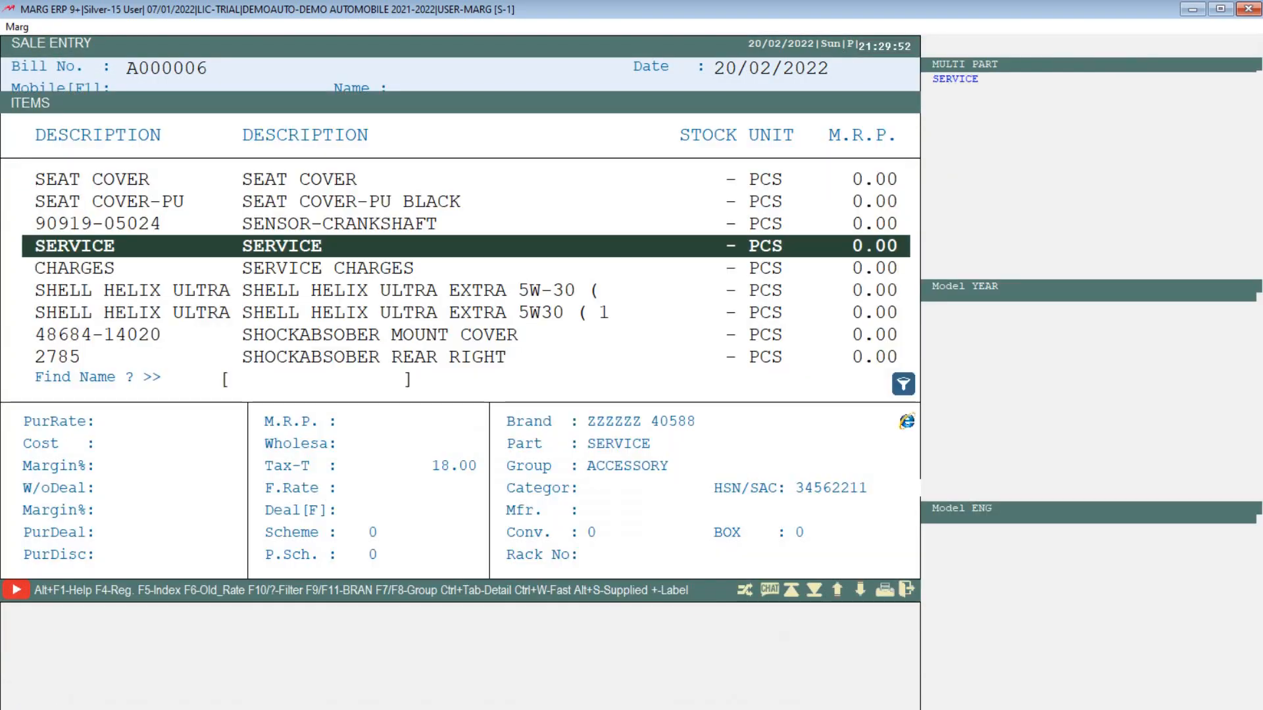
key("Down")
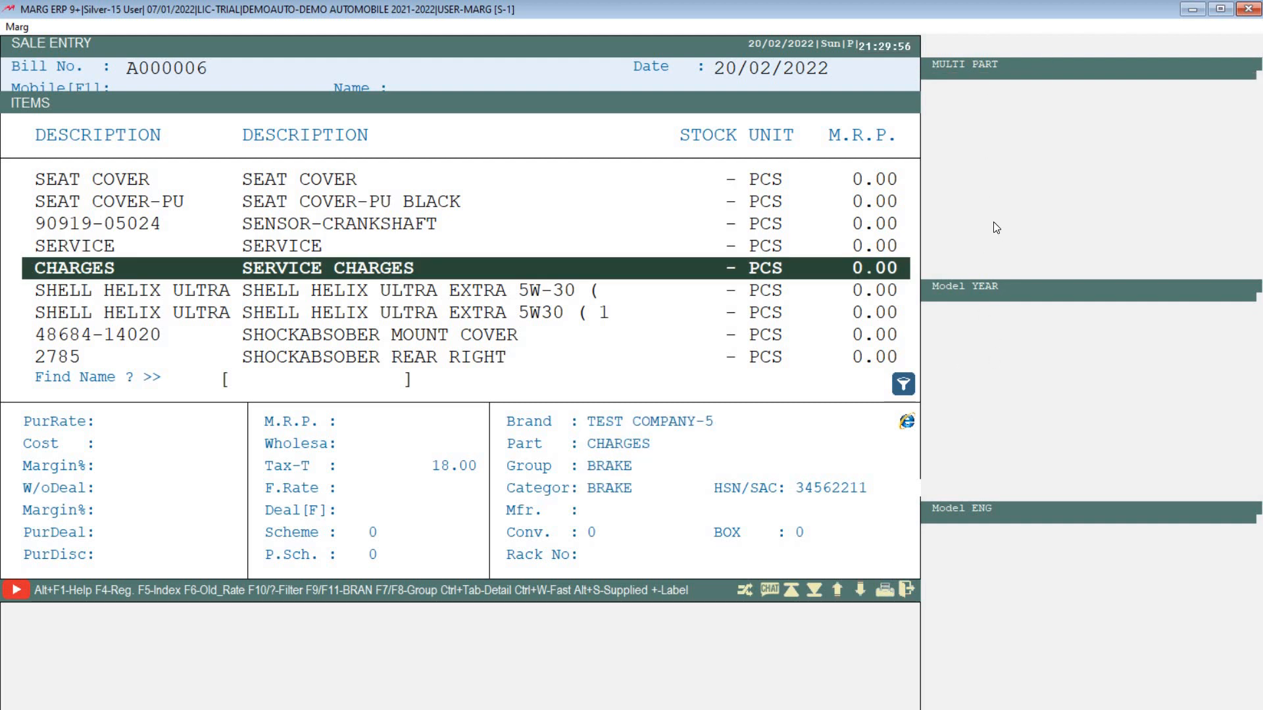
key("Up")
key("Up")
key("Up")
key("Up")
key("Up")
key("Up")
key("Up")
key("Up")
key("Up")
key("Up")
key("Up")
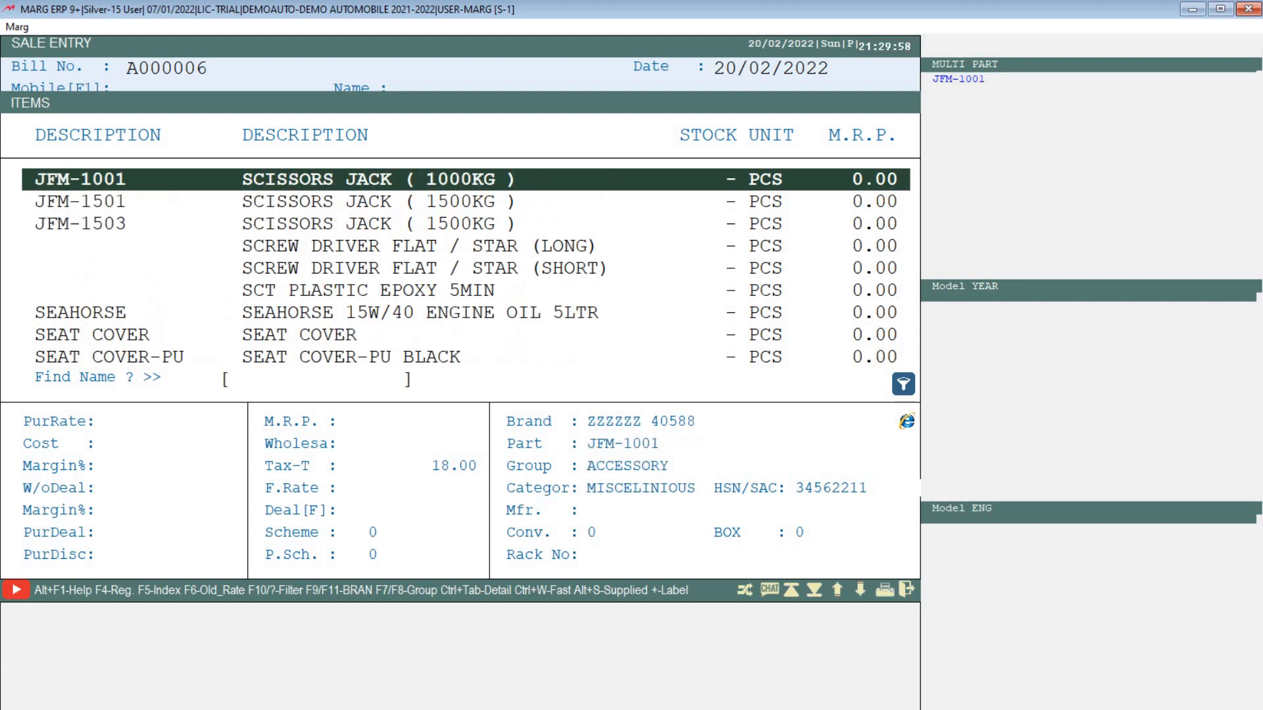
type("JUPI")
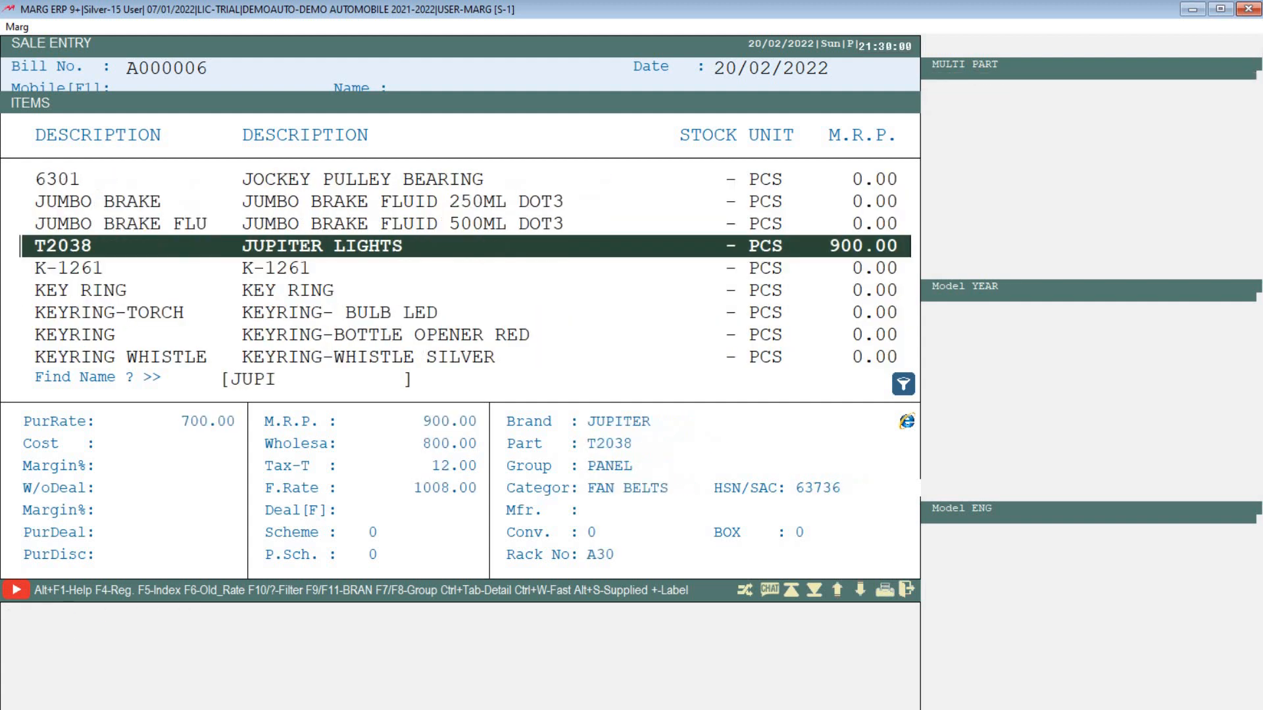
key("Down")
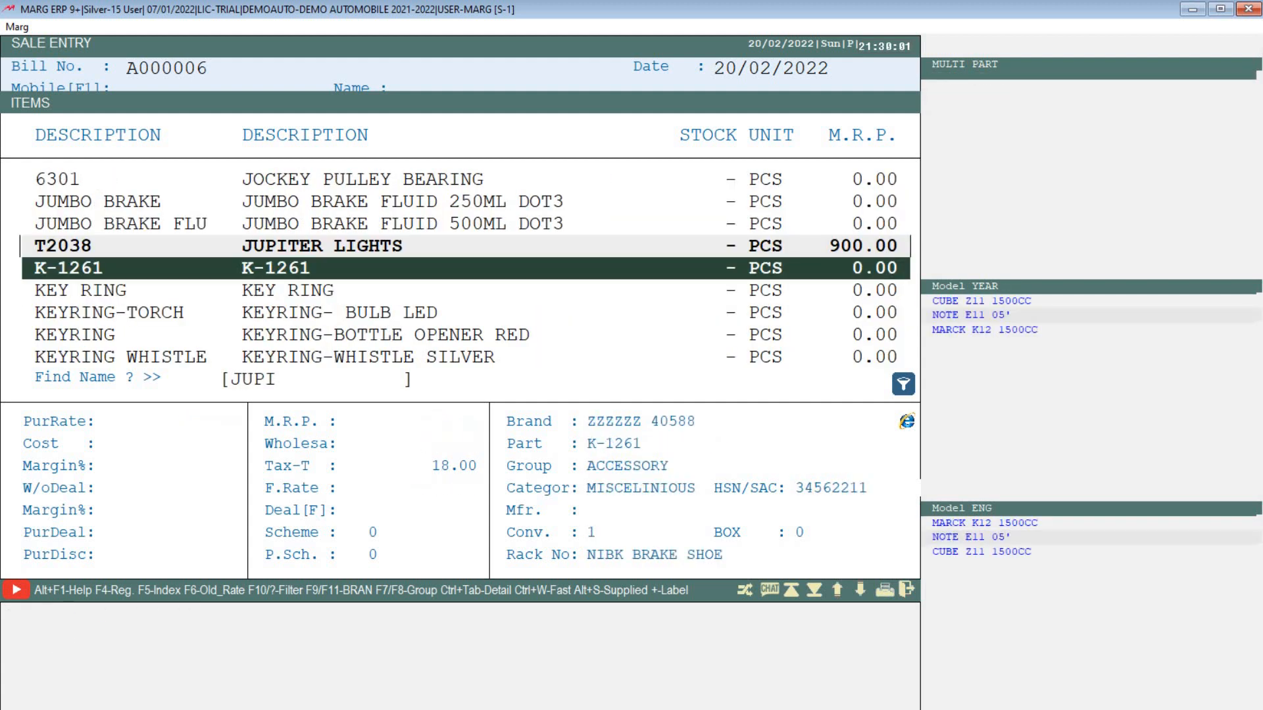
left_click(738, 339)
left_click(543, 243)
left_click(517, 276)
key("Escape")
Step: Discard the blank sale bill and browse the menus toward Masters > MARG Setups > Control Room
key("Escape")
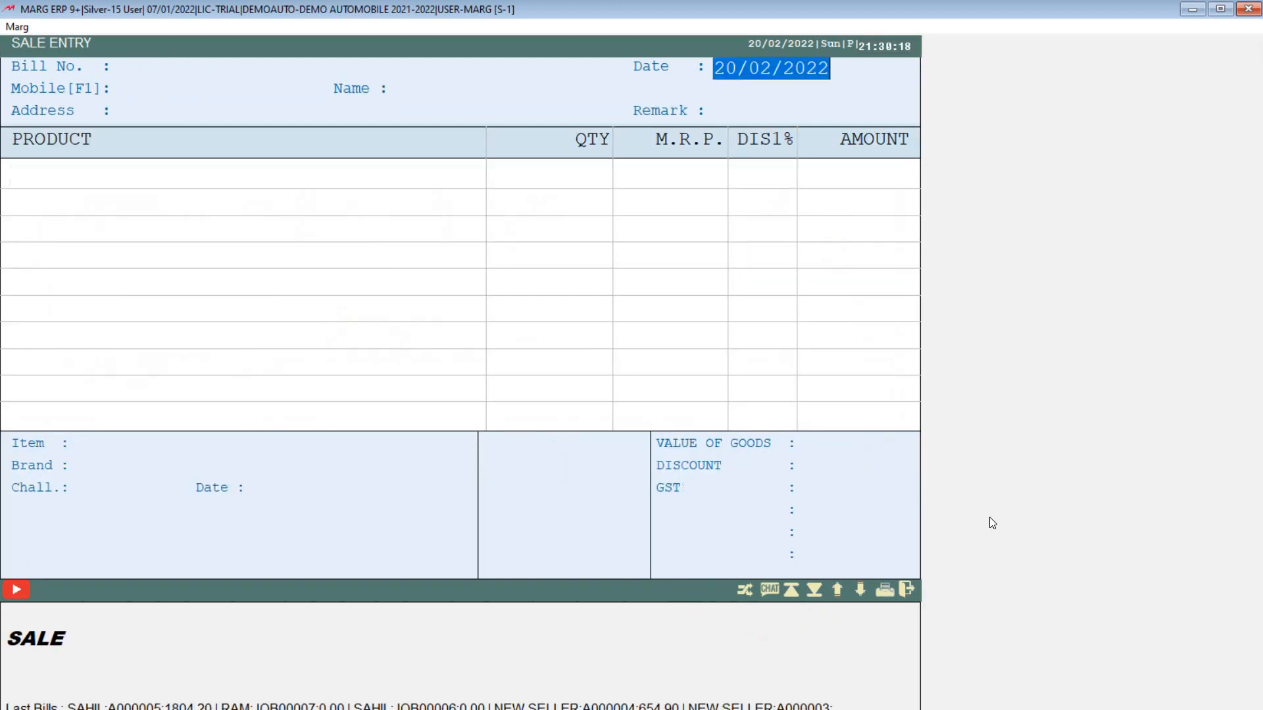
key("Escape")
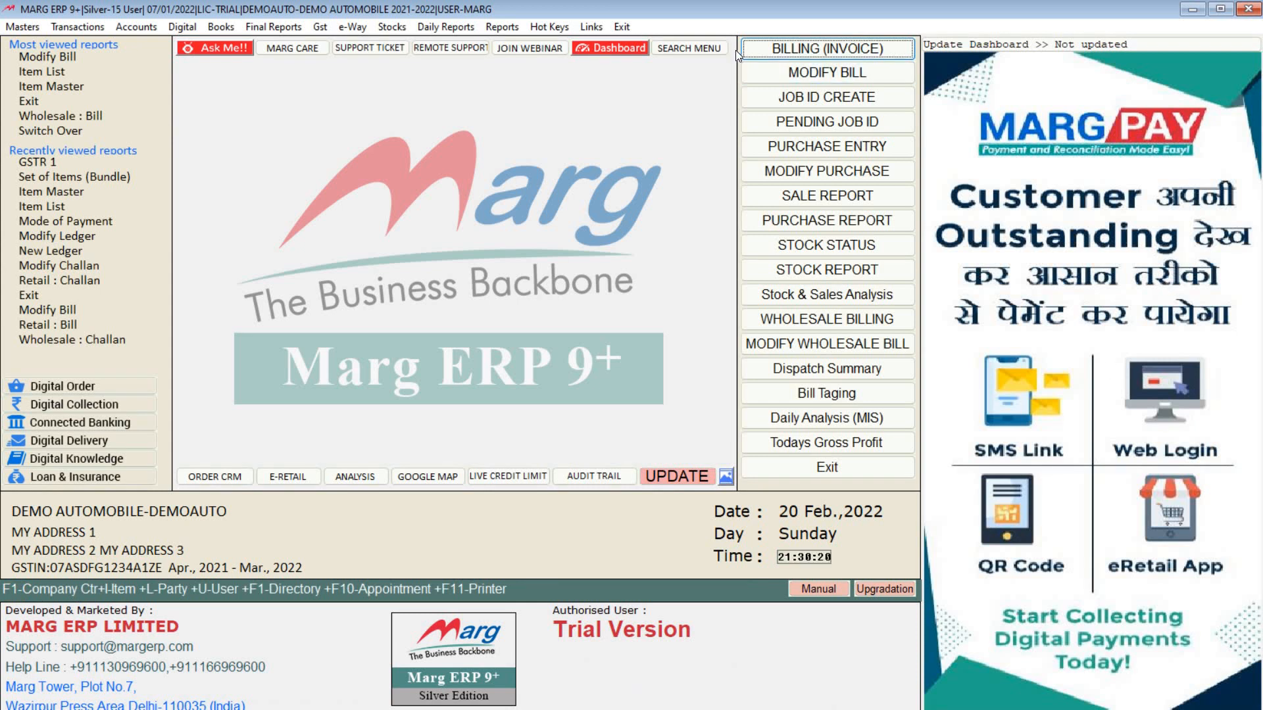
left_click(503, 29)
mouse_move(590, 100)
mouse_move(460, 29)
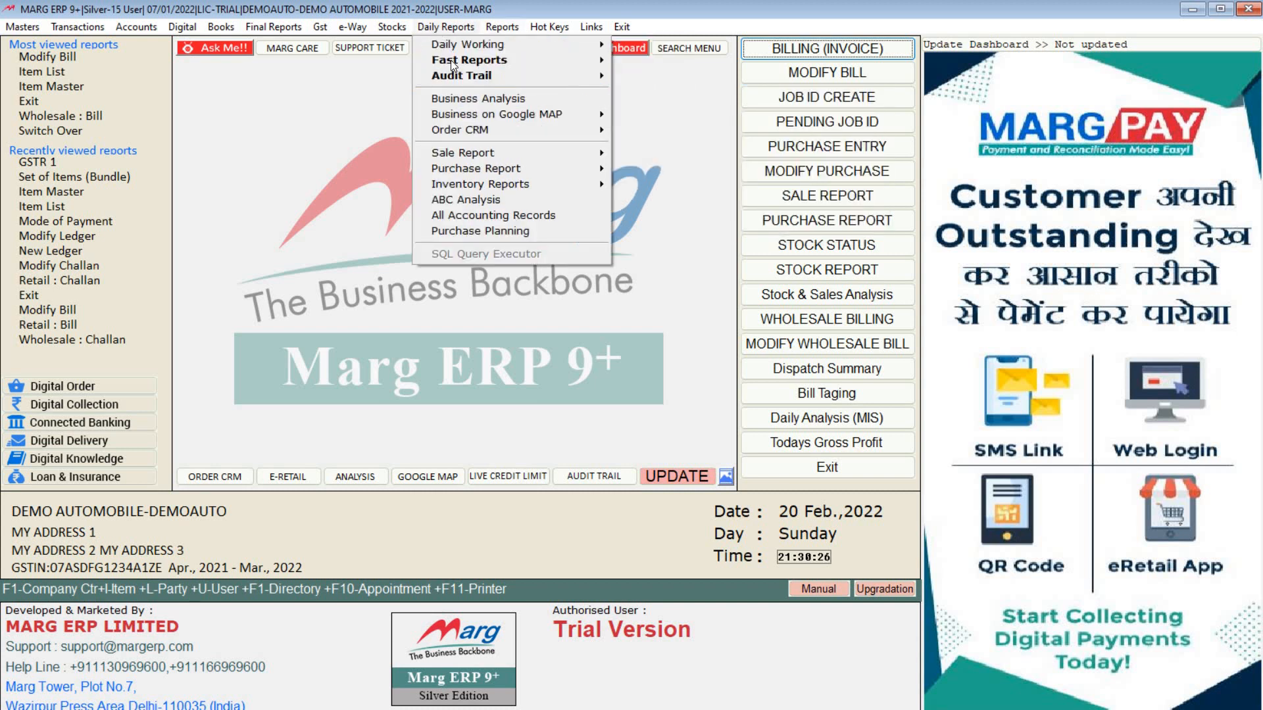
mouse_move(22, 27)
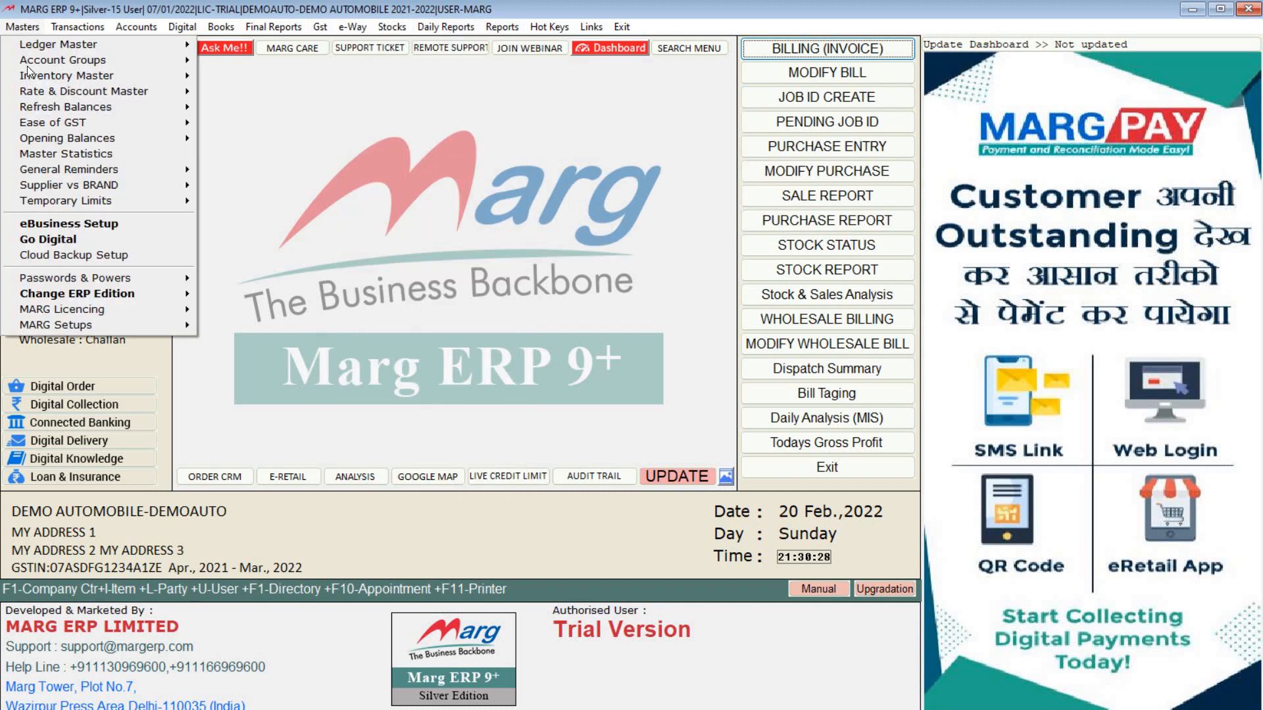
mouse_move(117, 326)
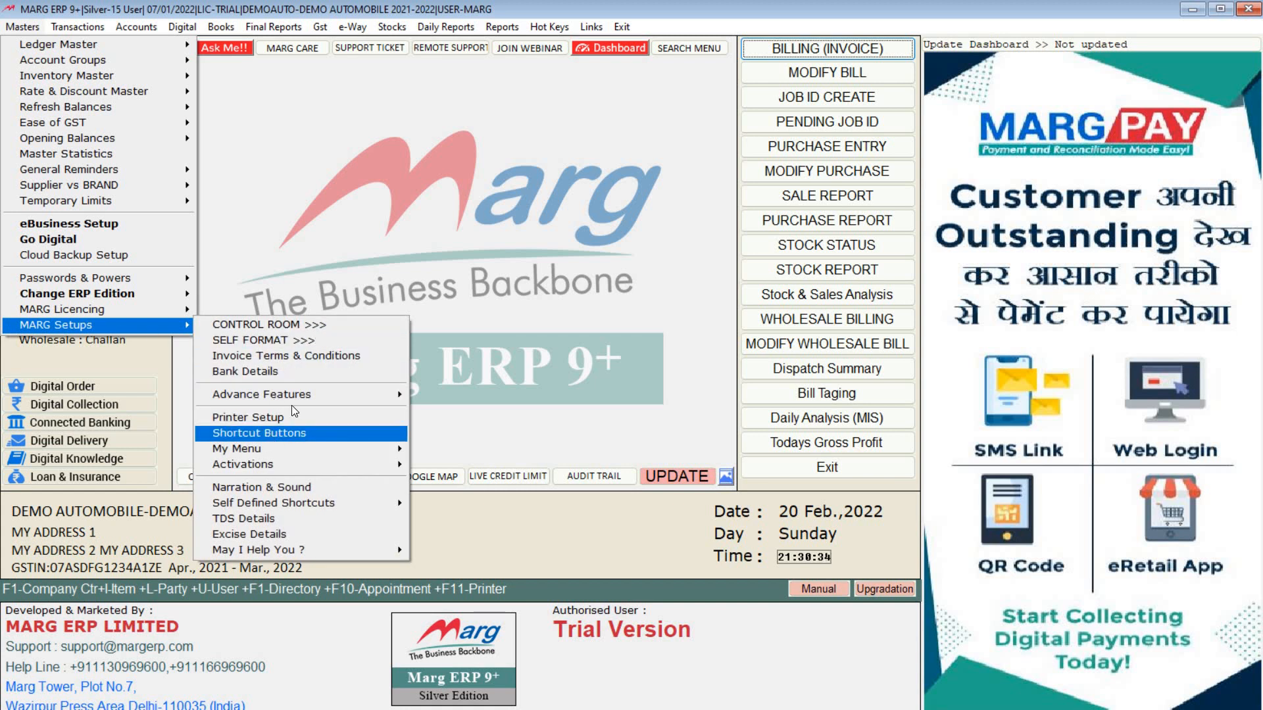
Step: Open Control Room and review the E-MAIL/WHATSAPP SETUP fields without changes
left_click(286, 326)
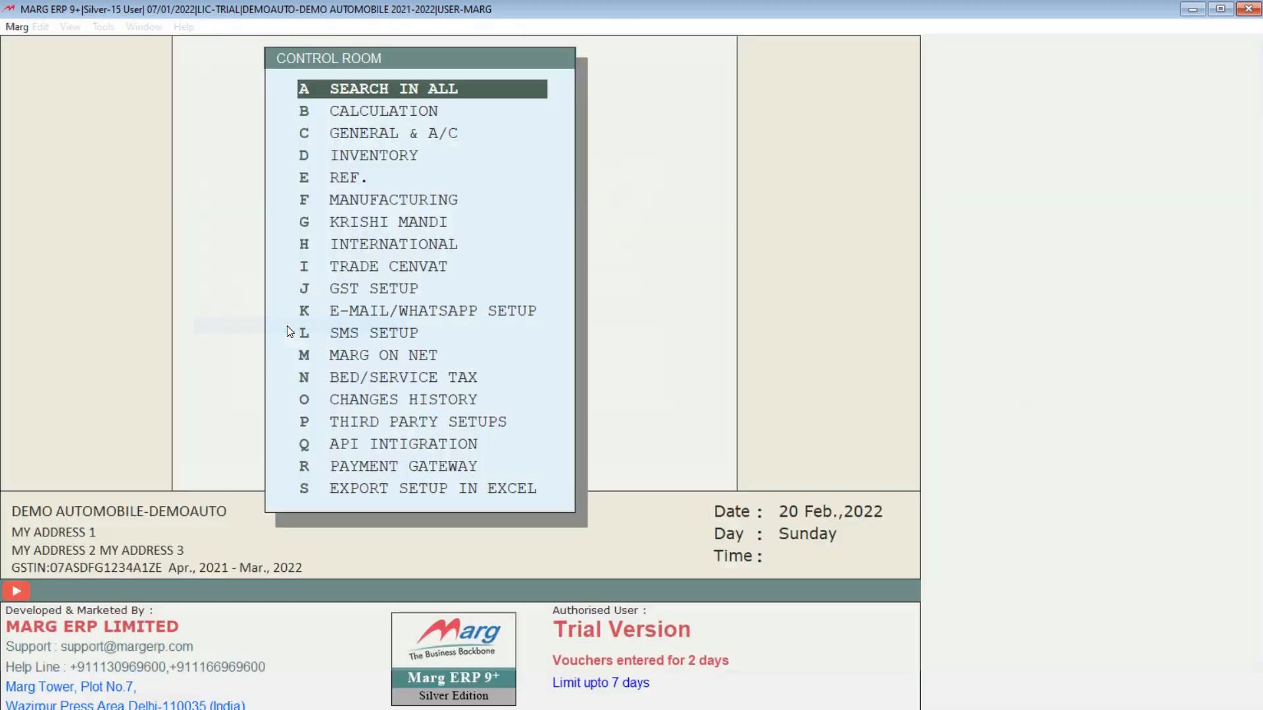
key("Down")
key("Down")
key("Down")
key("Down")
key("Down")
key("Down")
key("Down")
key("Down")
key("Down")
key("Down")
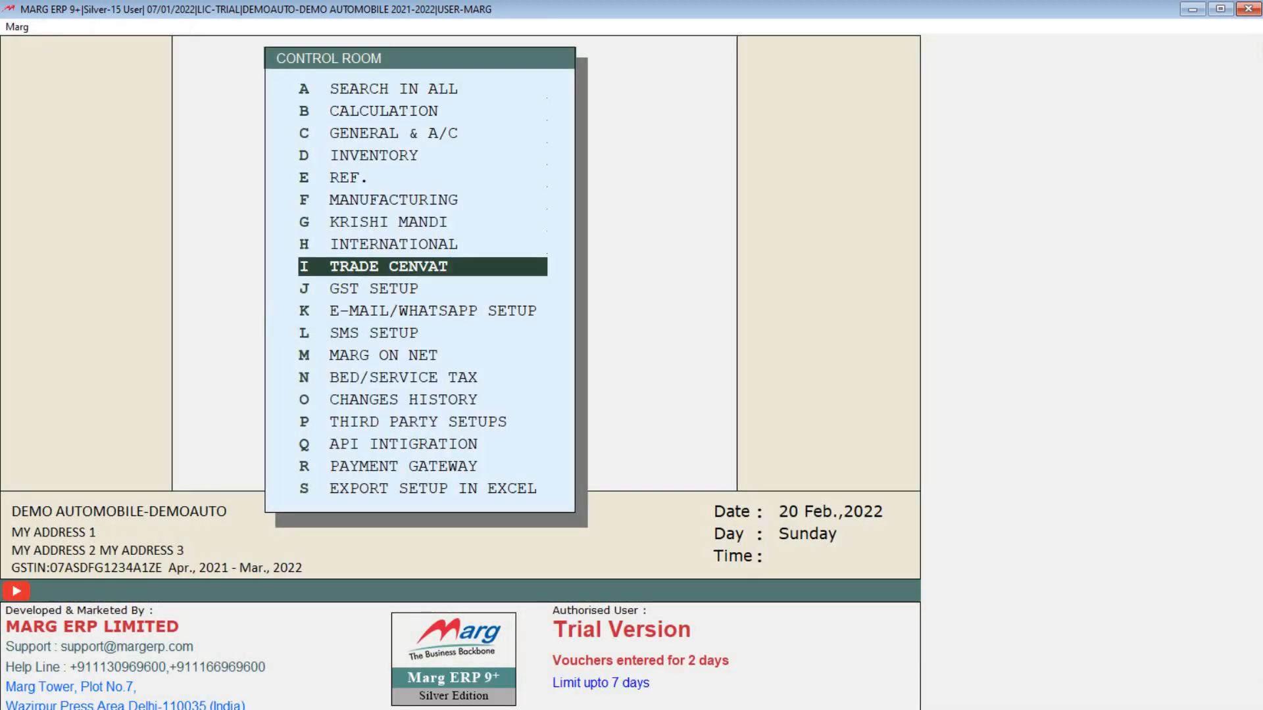
key("Down")
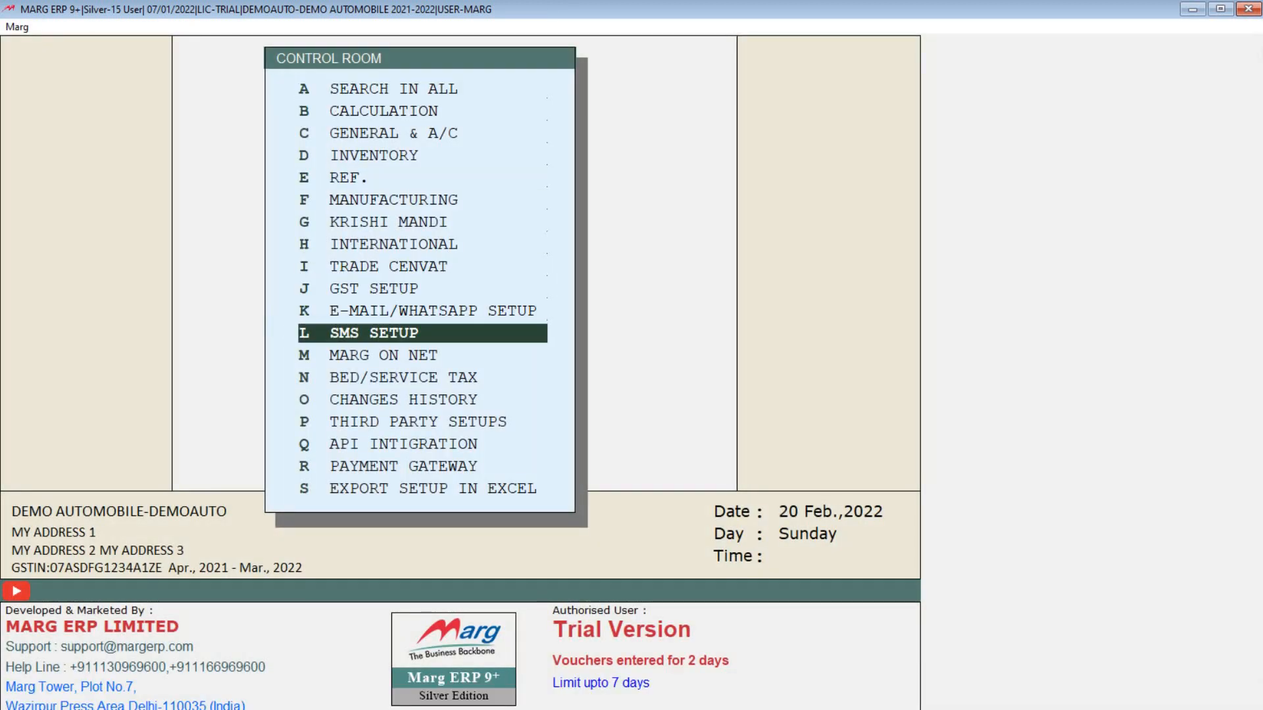
key("Up")
key("Return")
key("Return")
key("Return")
key("Return")
key("Return")
key("Return")
key("Return")
key("Return")
key("Return")
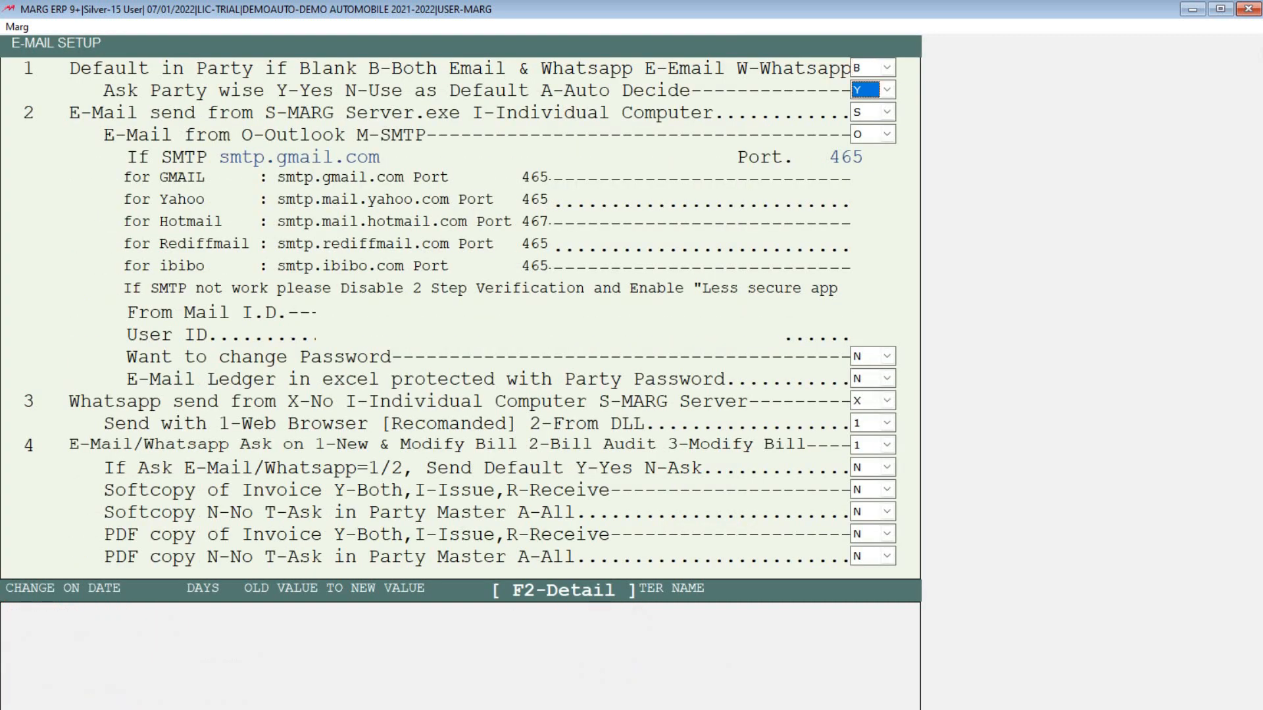
key("Return")
key("Return")
key("Return")
key("Return")
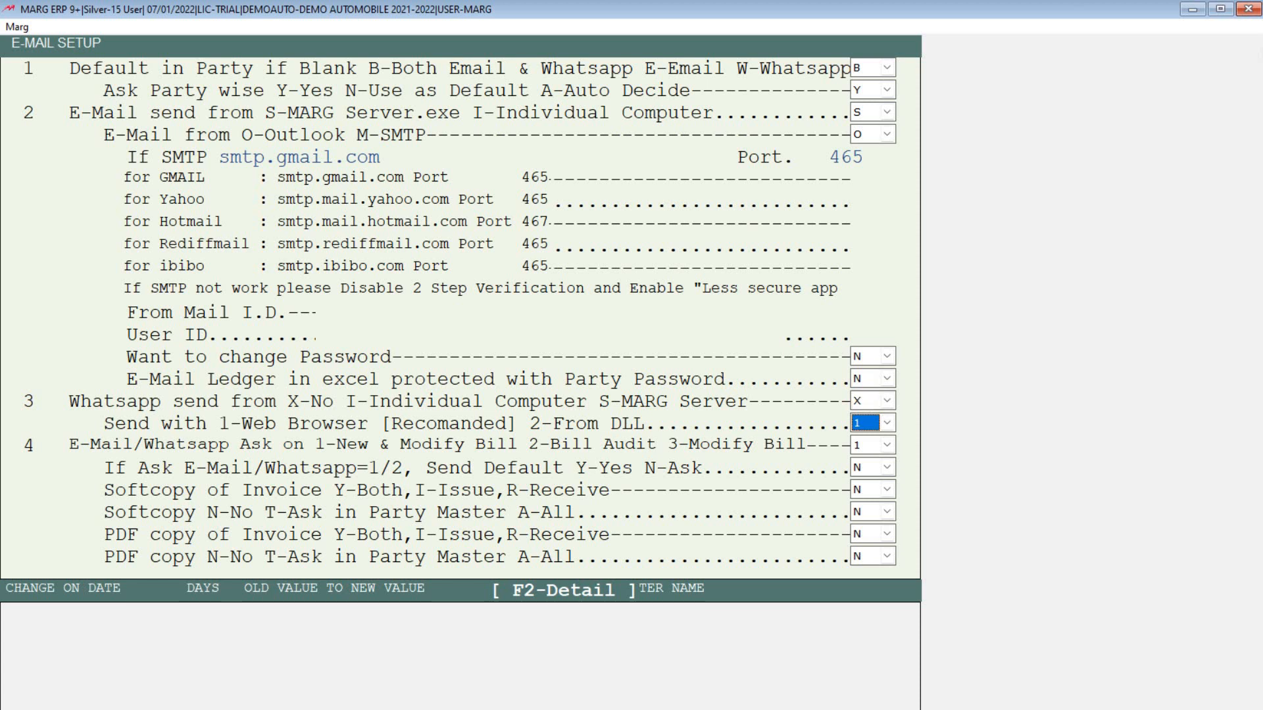
key("Return")
key("Return")
key("Return")
key("Return")
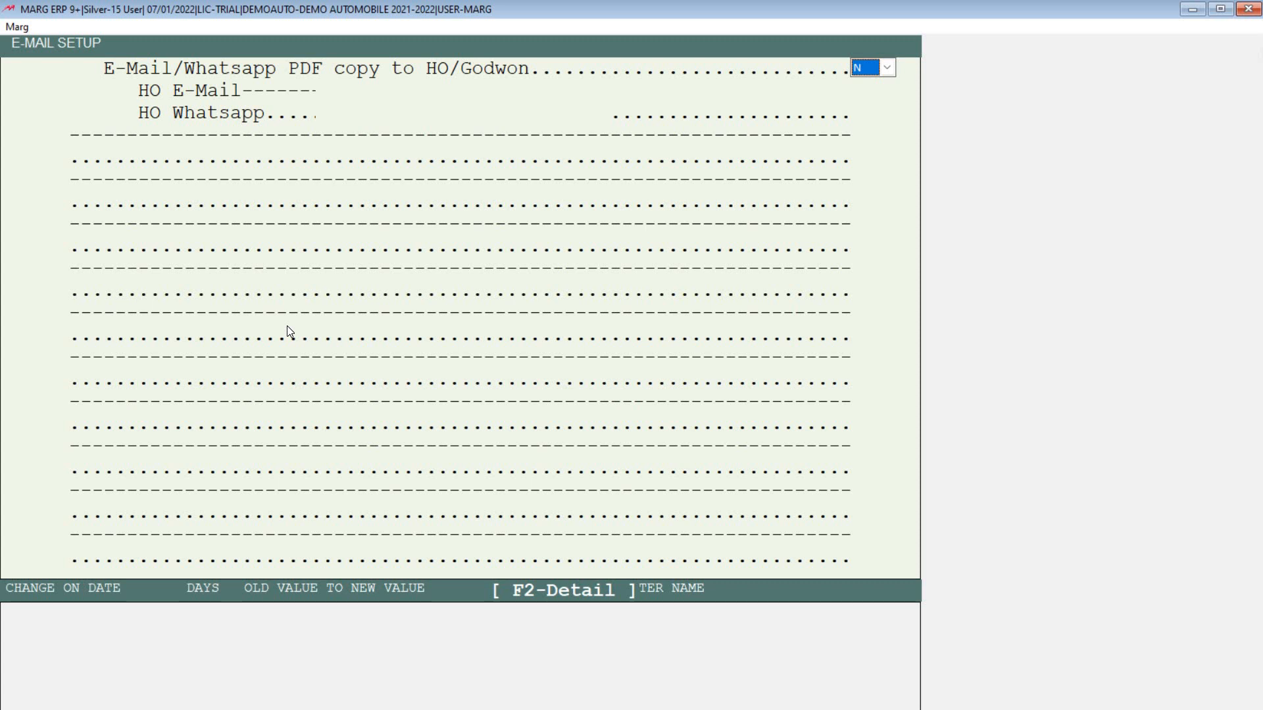
key("Escape")
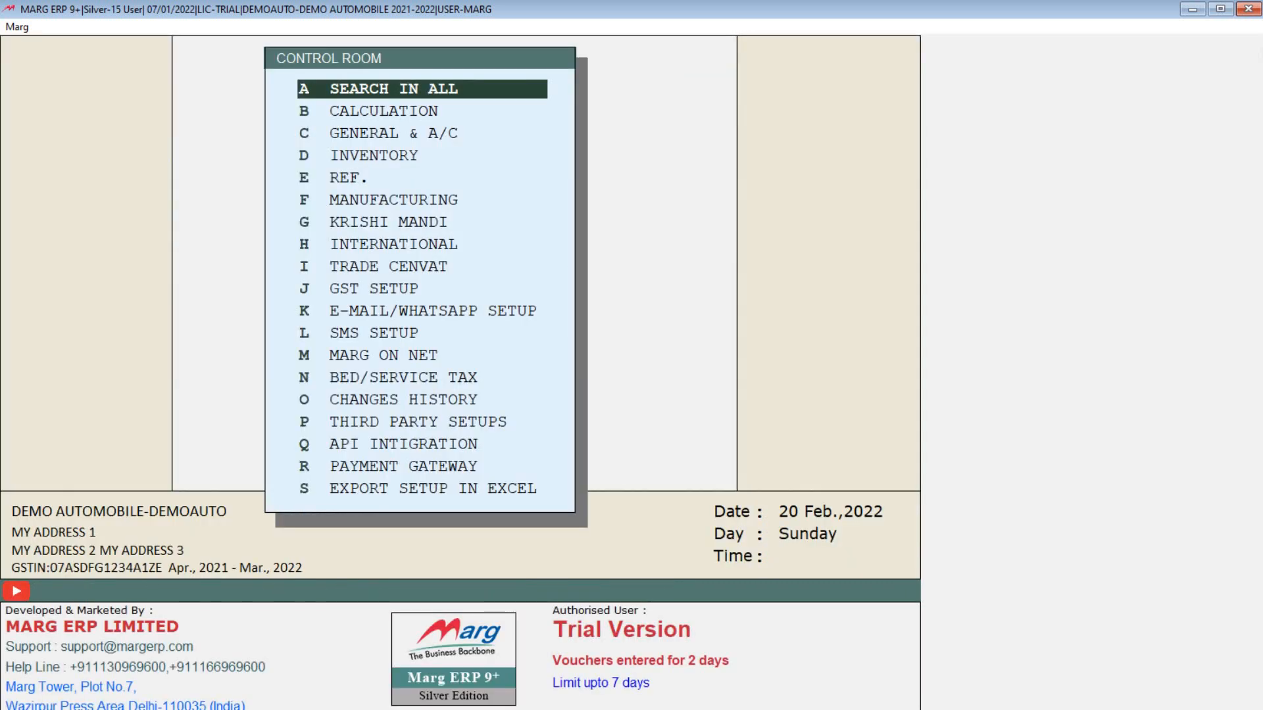
Step: Step through the SMS SETUP options, leaving bill SMS set to X, and close it
key("Down")
key("Down")
key("Down")
key("Down")
key("Down")
key("Down")
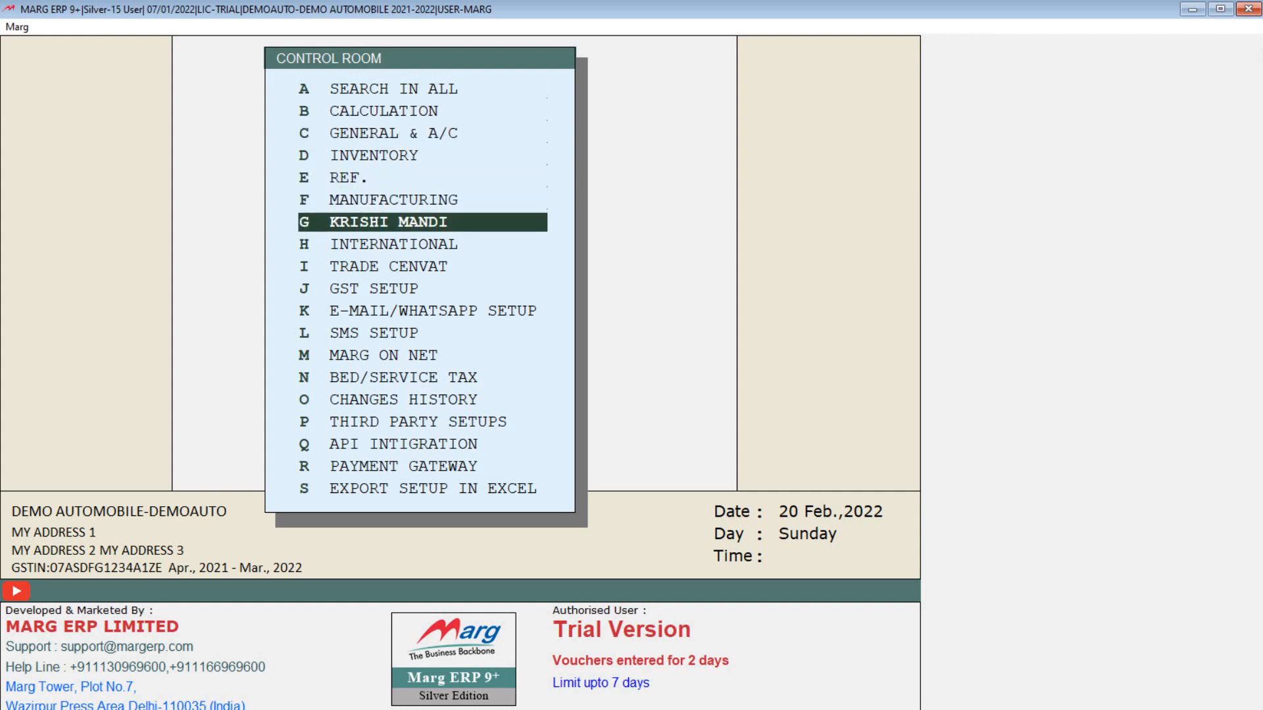
key("Down")
key("Down")
key("Down")
key("Down")
key("Down")
key("Return")
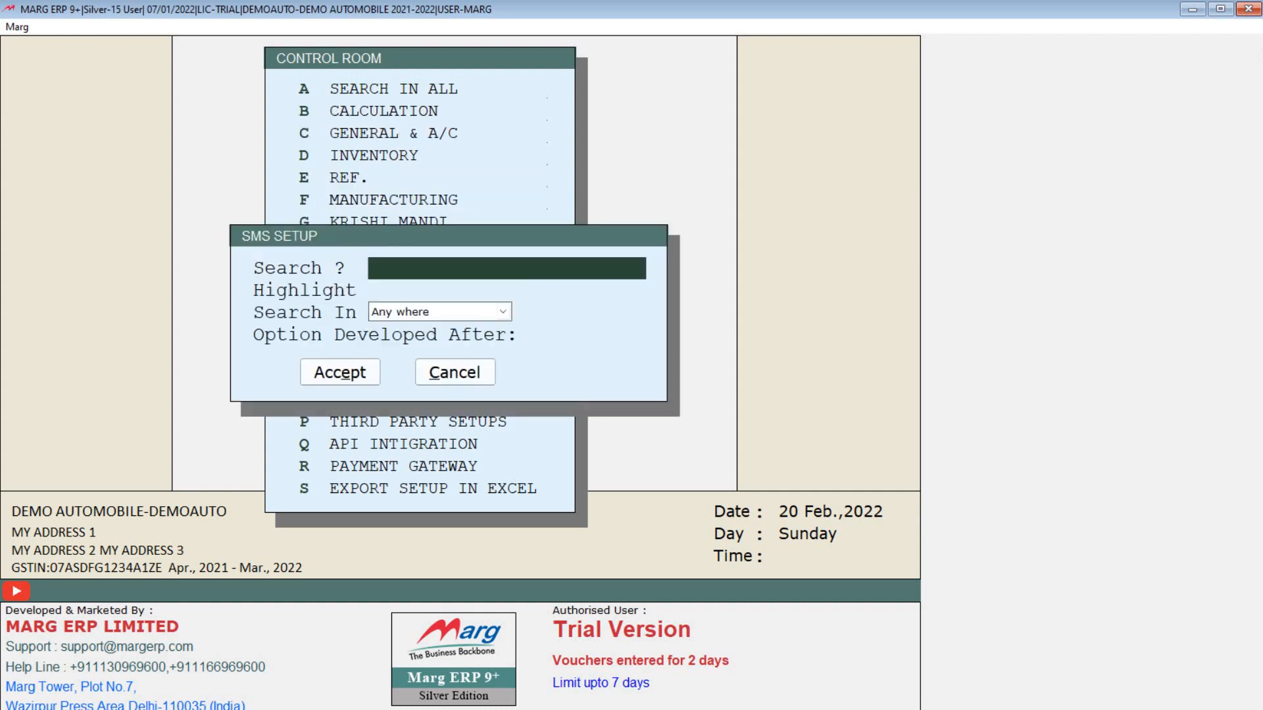
key("Return")
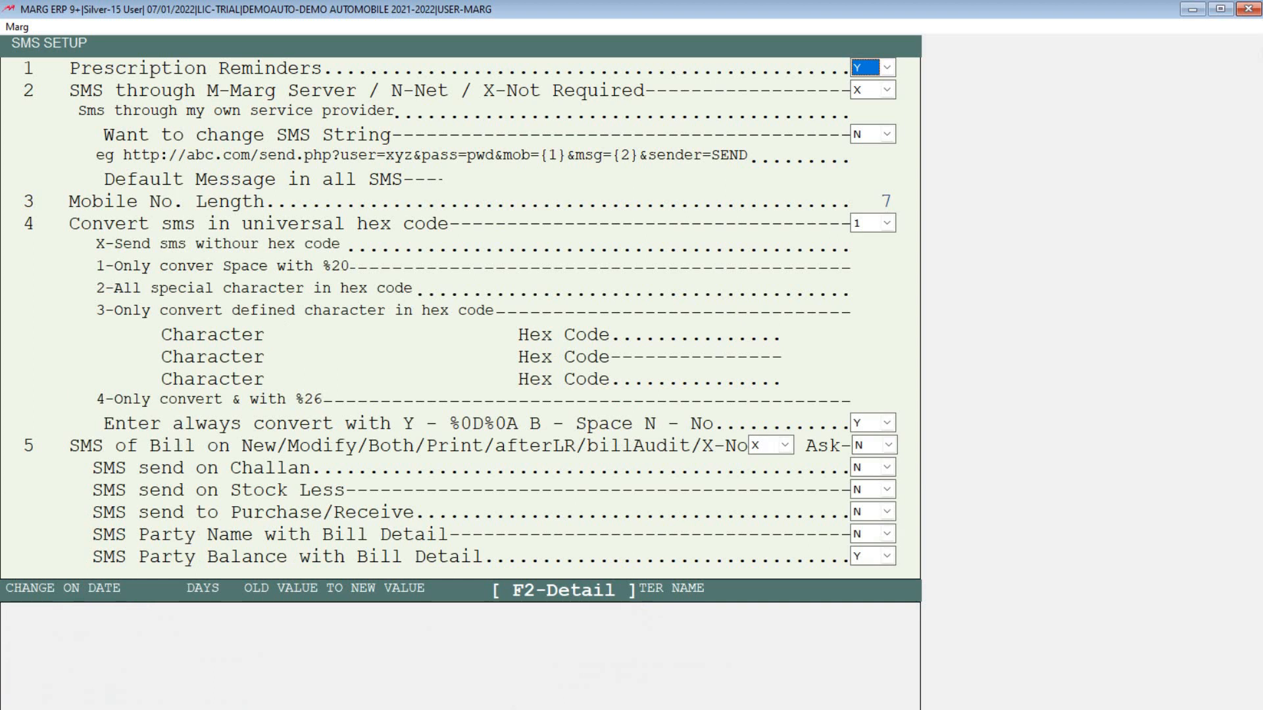
key("Return")
key("Return")
key("Return")
key("Return")
key("Return")
key("Return")
key("Return")
key("Return")
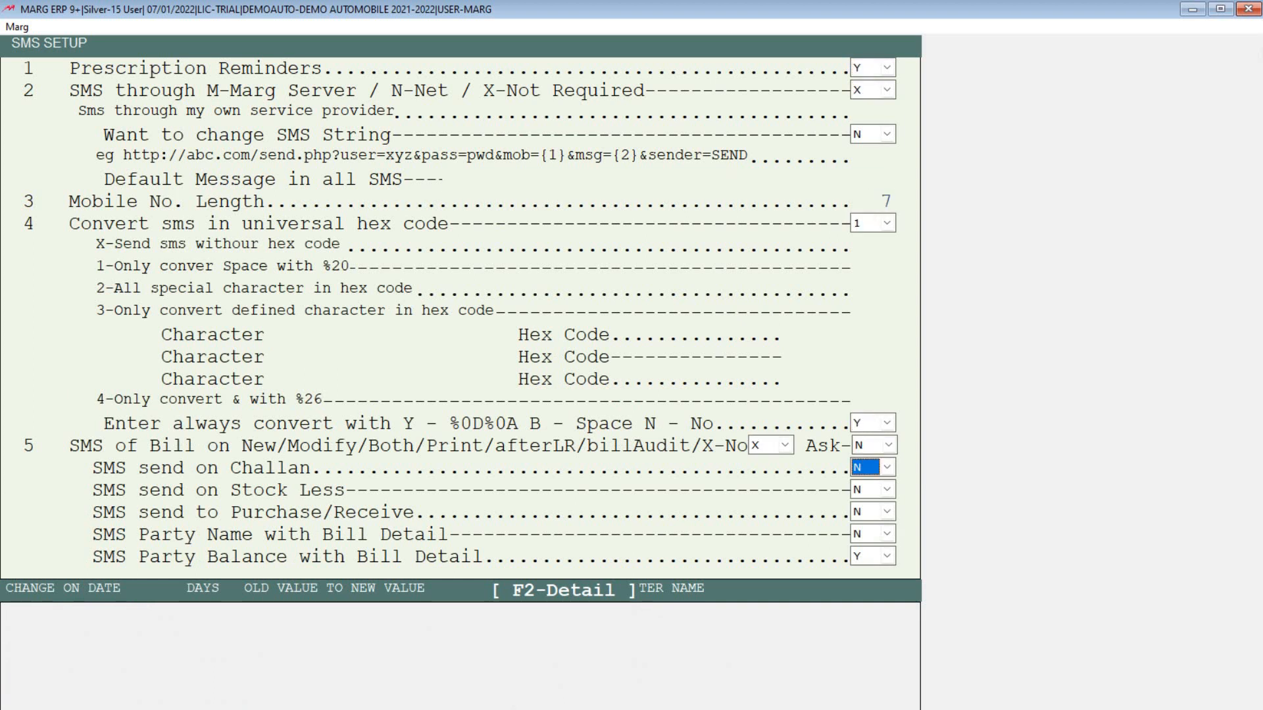
key("Return")
key("Return")
key("Return")
key("Return")
key("Return")
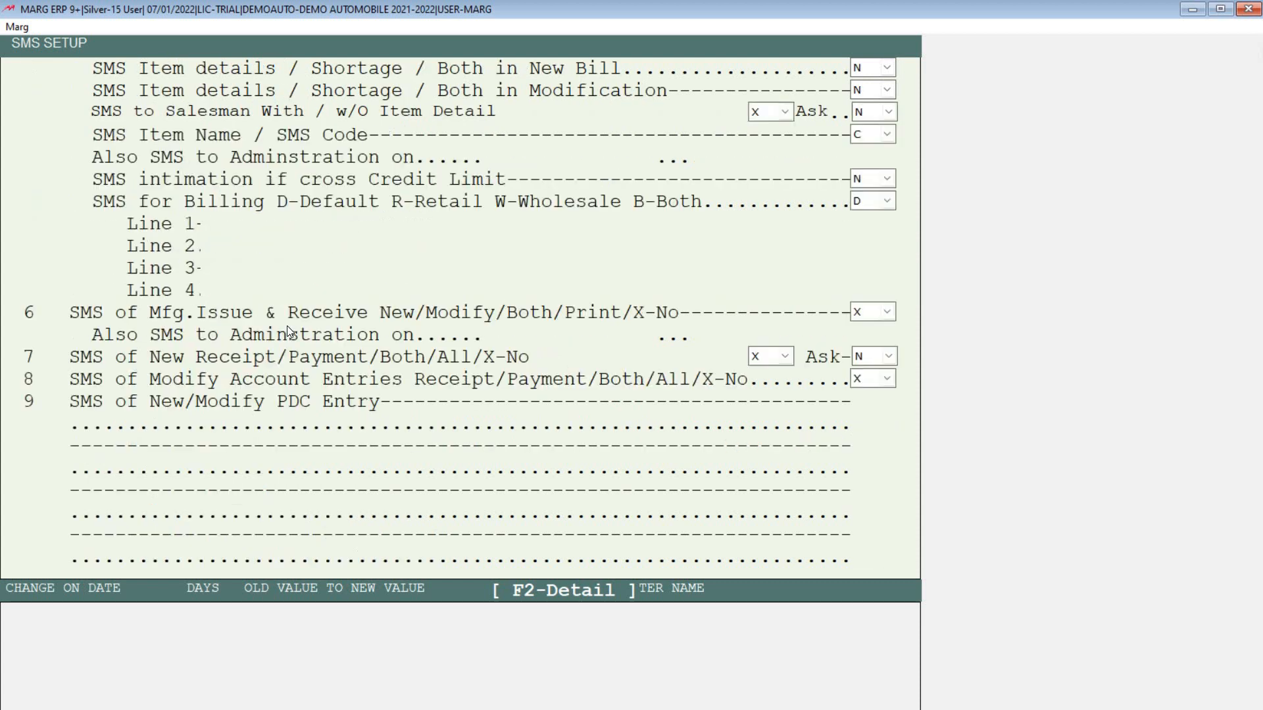
key("Escape")
key("Escape")
key("Return")
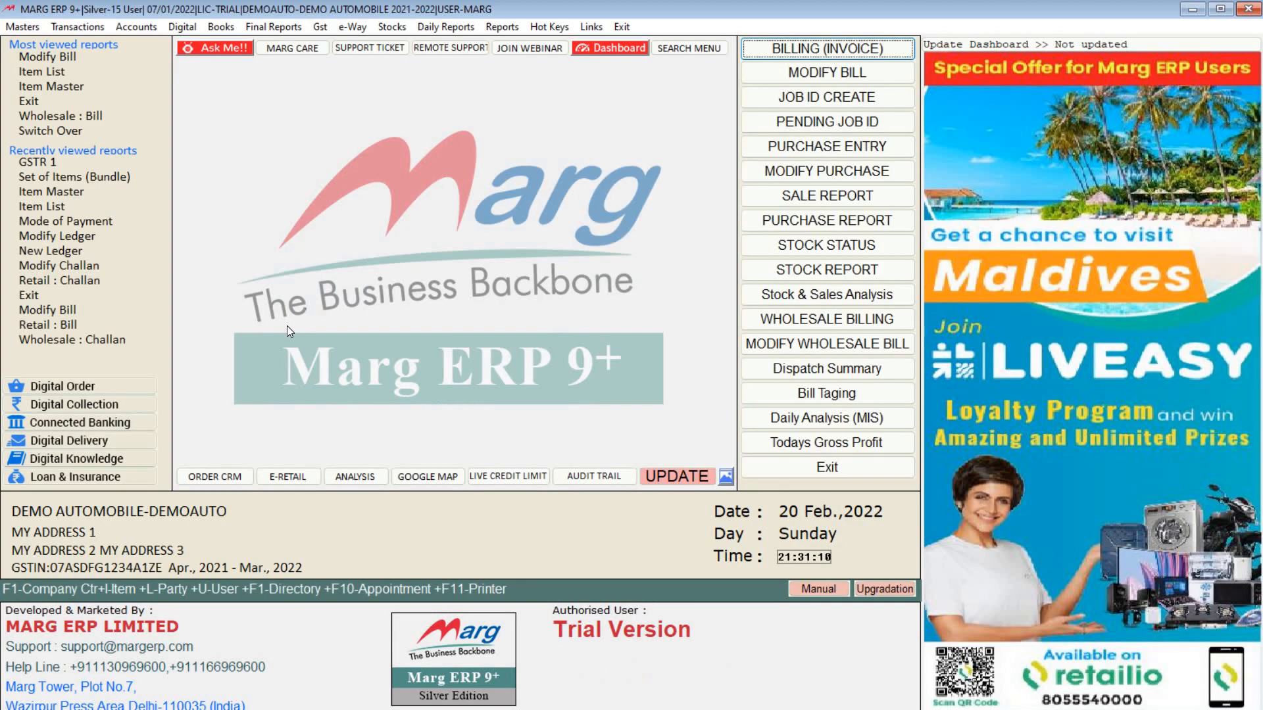
Step: Browse the Sale Analysis, Item Wise Sale, Monthly Summaries and Inventory Report submenus, then Daily Reports
left_click(430, 25)
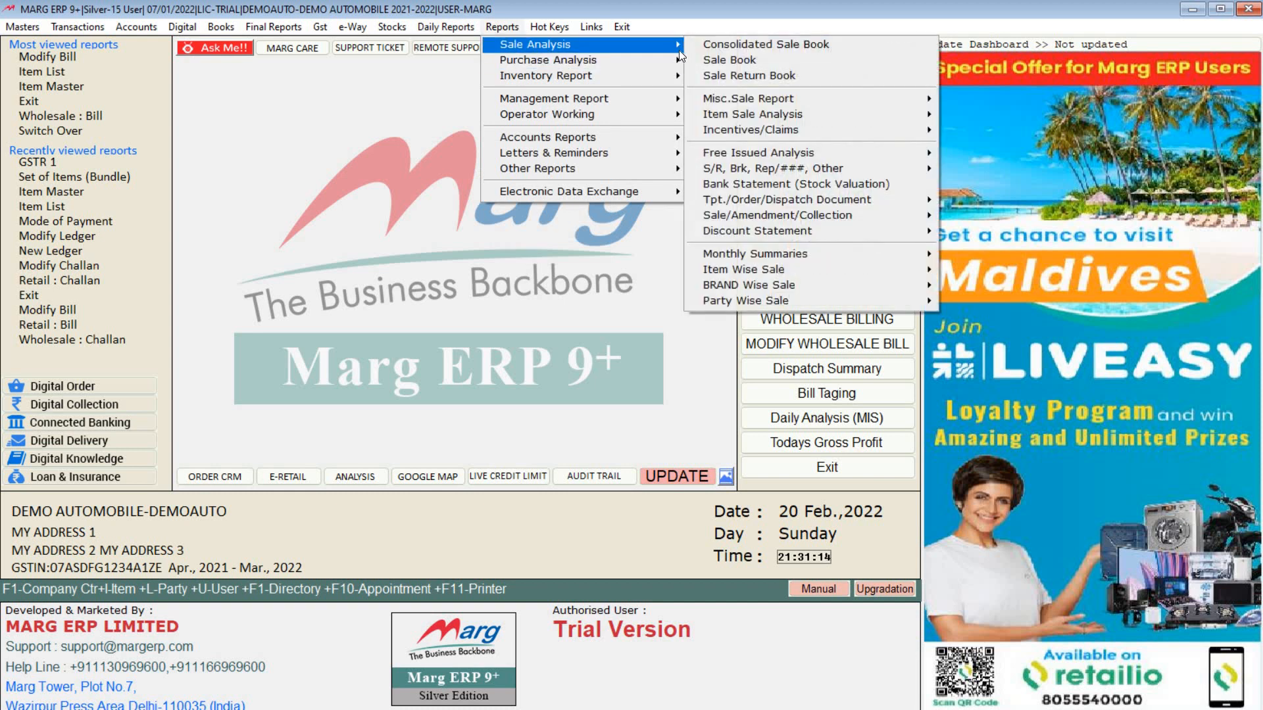
mouse_move(680, 50)
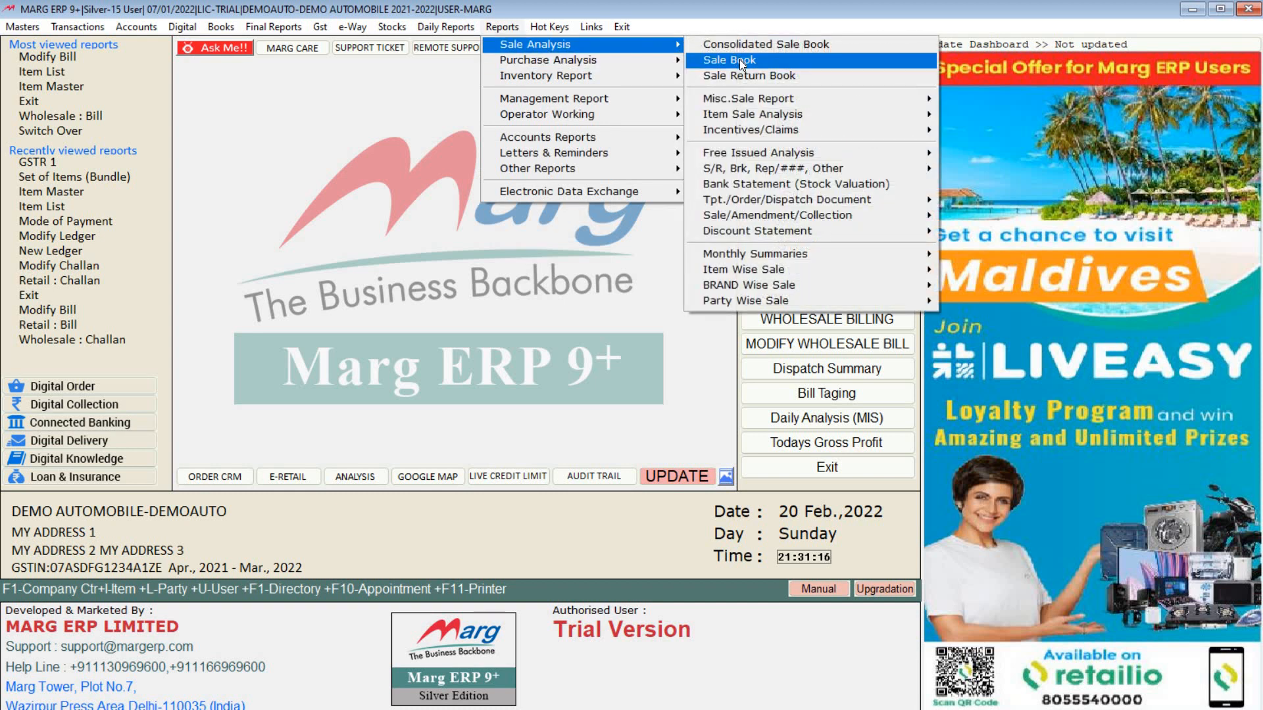
mouse_move(831, 267)
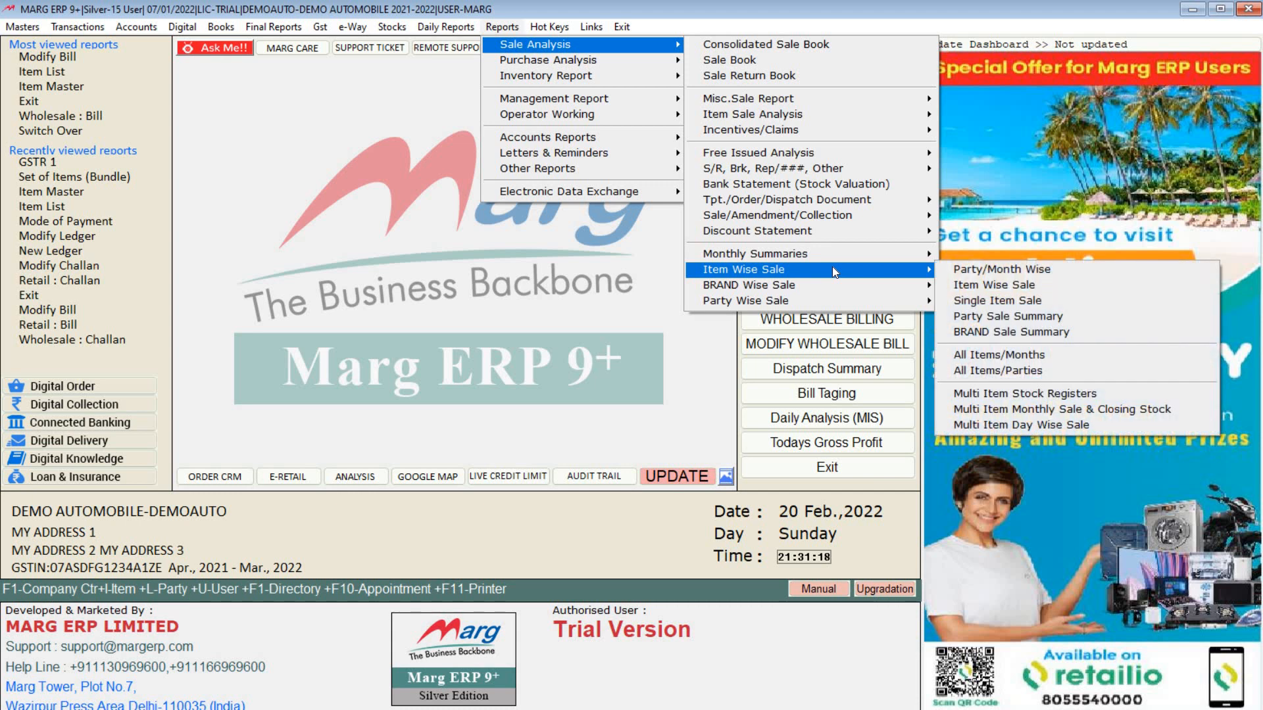
mouse_move(851, 288)
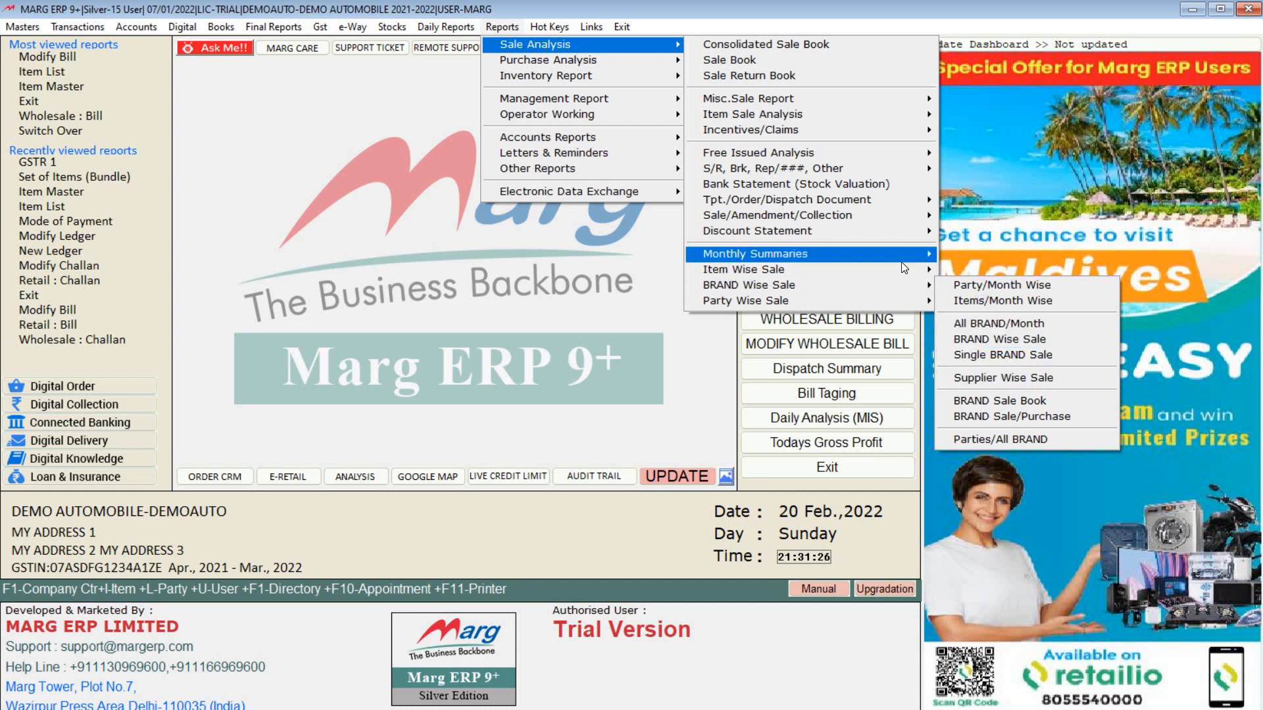
mouse_move(900, 272)
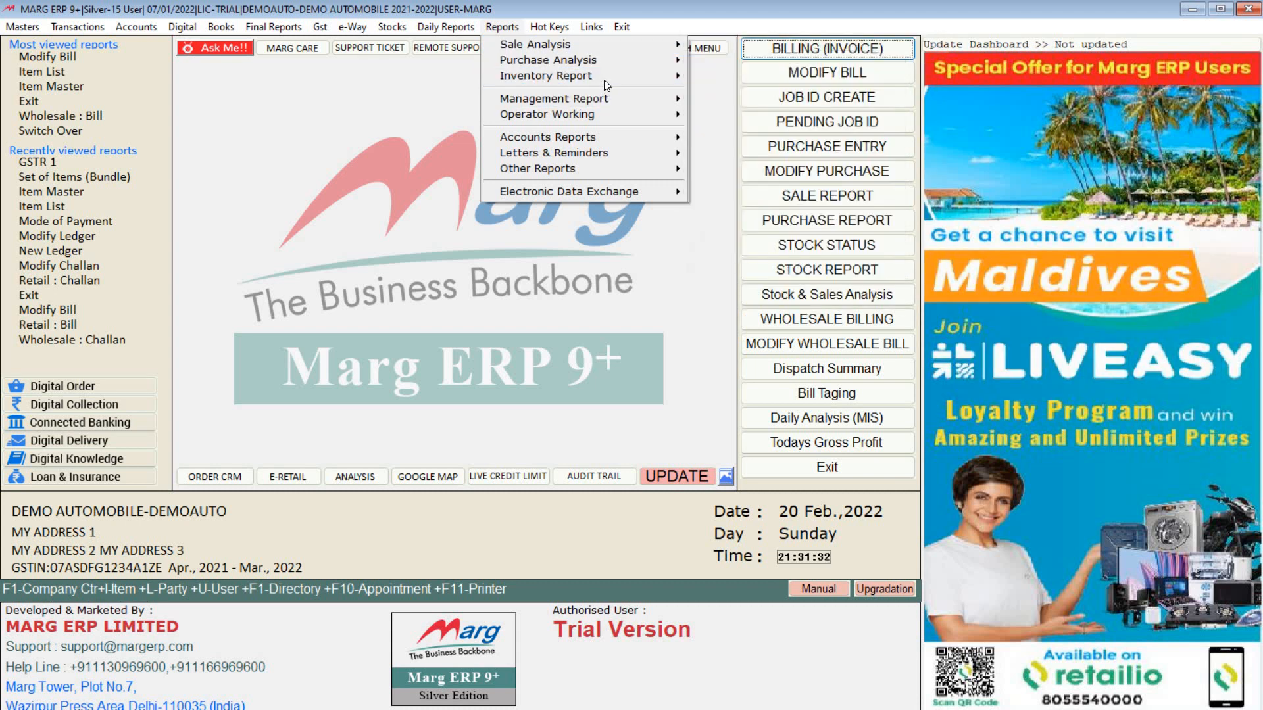
mouse_move(604, 79)
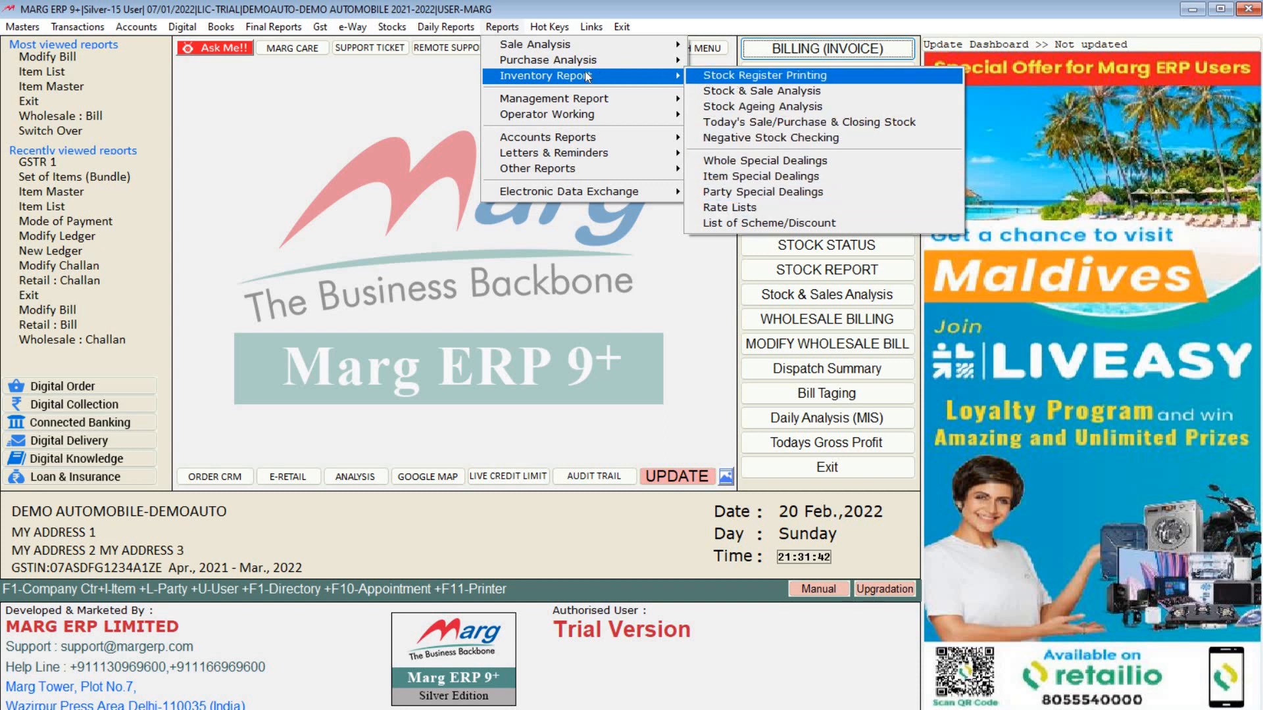
mouse_move(442, 29)
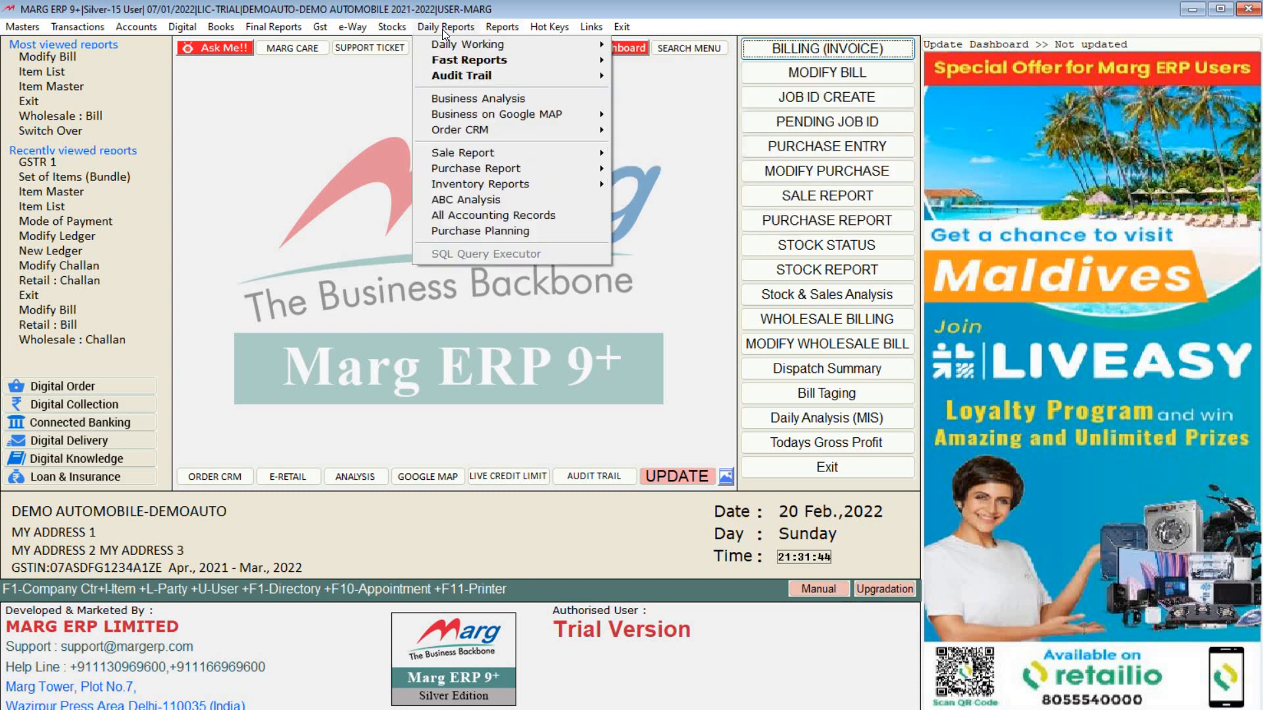
Step: Open Business Analysis and set the analysis to BILL versus ITEM
left_click(464, 101)
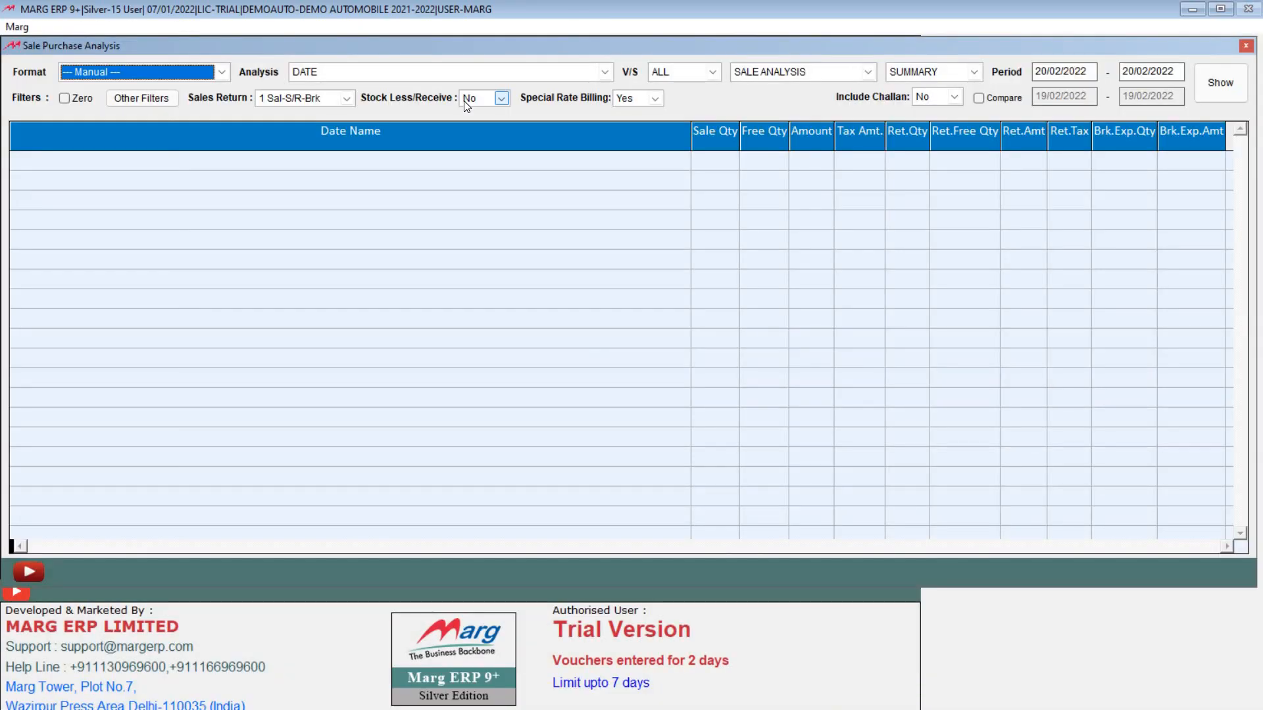
left_click(359, 73)
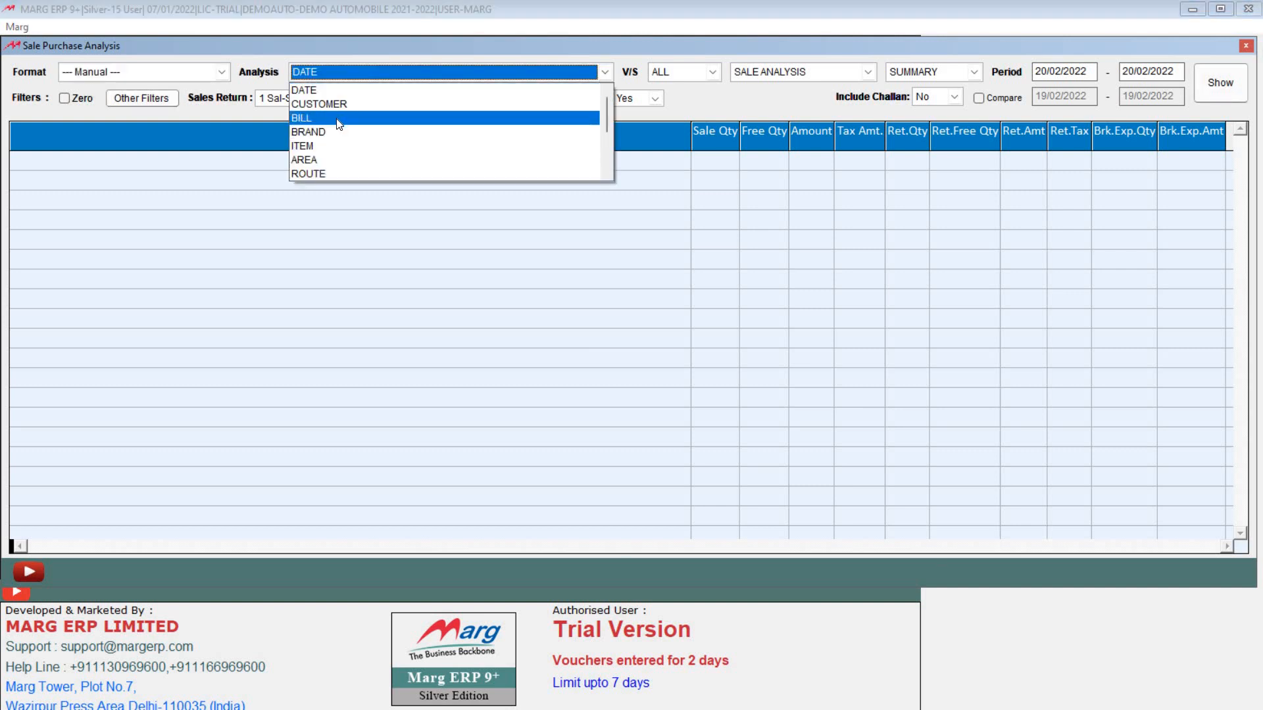
left_click(340, 119)
key("Return")
key("alt+Down")
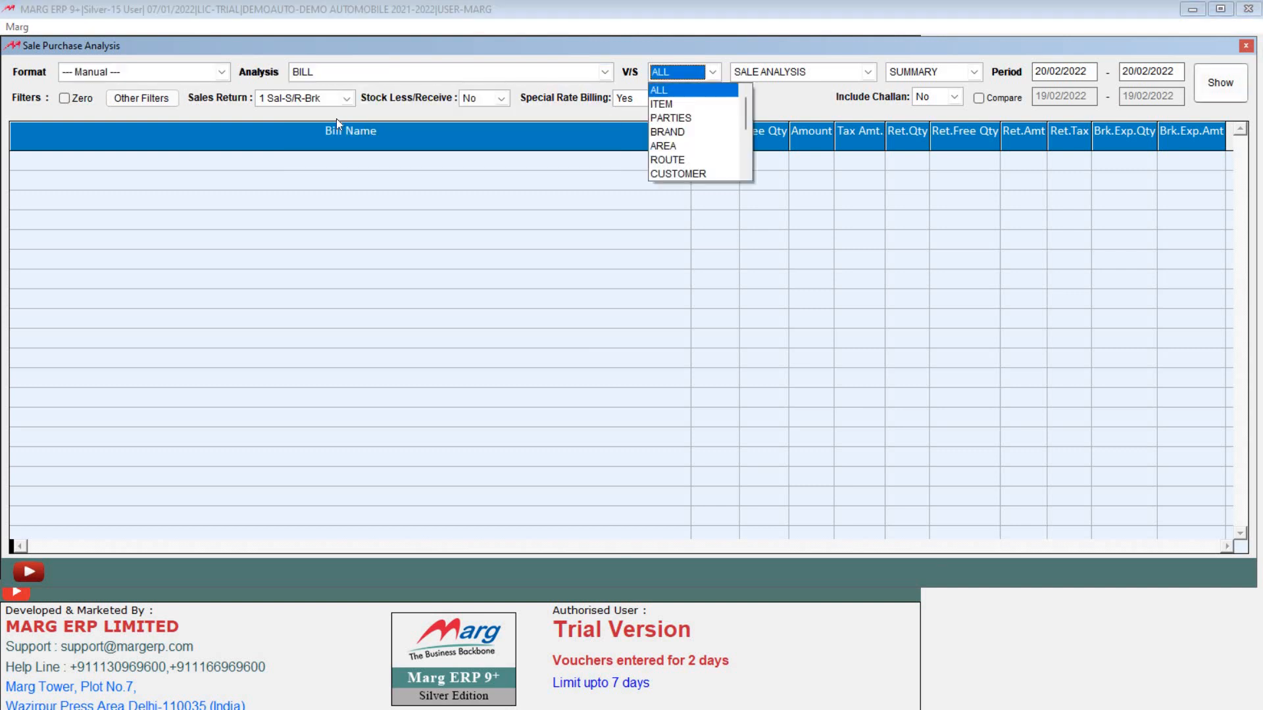
key("Down")
key("Down")
key("Up")
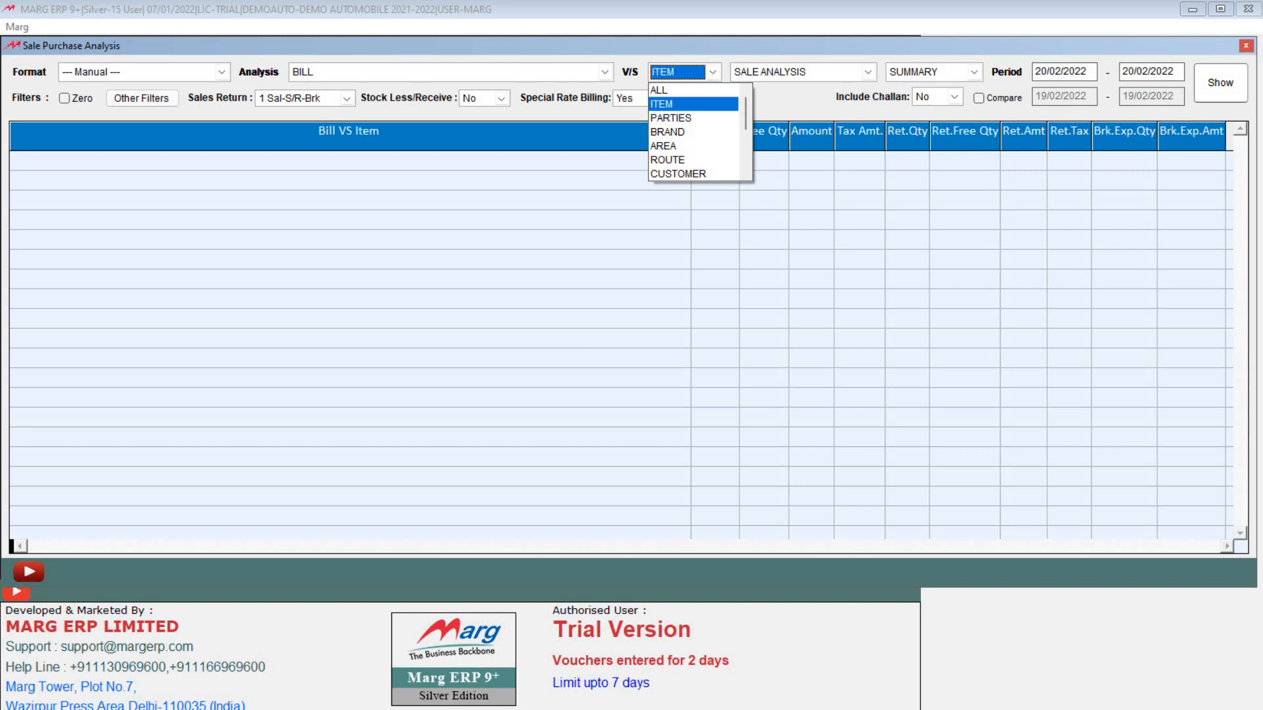
key("Return")
key("Return")
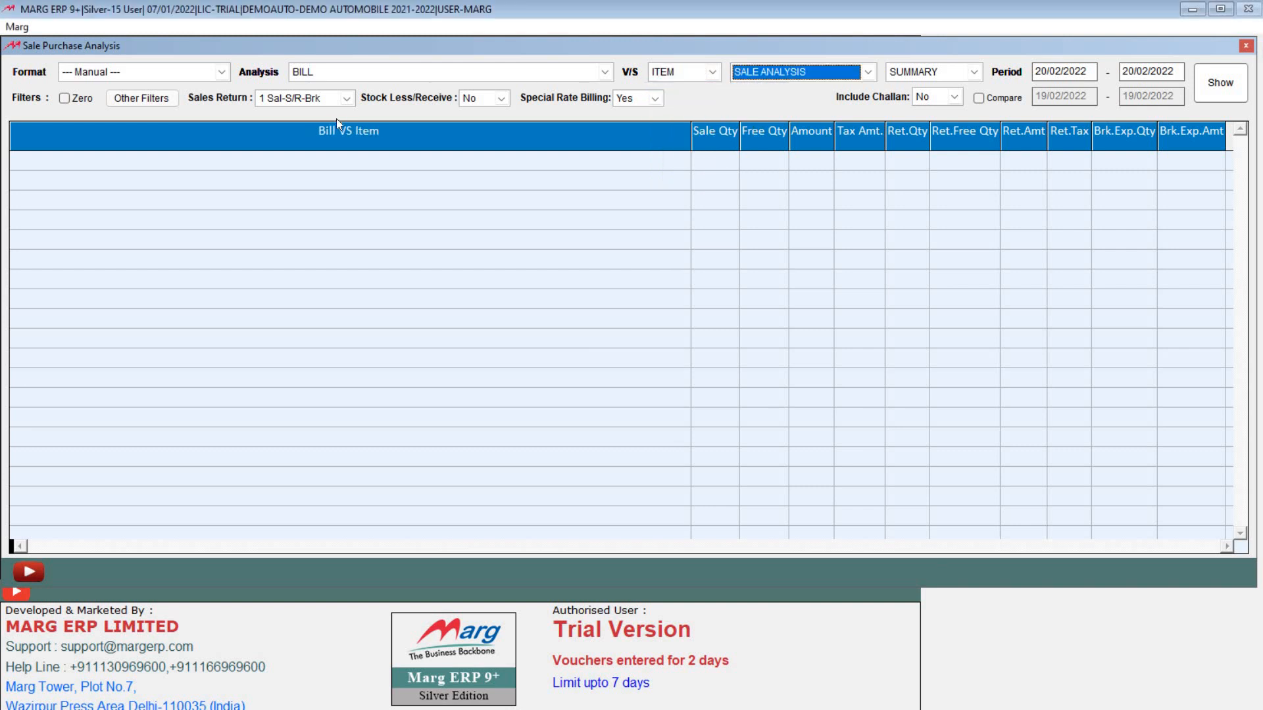
Step: Choose SALE ANALYSIS in SUMMARY mode and show the 20/02/2022 report for bills A000001–A000005
key("alt+Down")
key("Down")
key("Down")
key("Down")
key("Down")
key("Down")
key("Up")
key("Up")
key("Up")
key("Up")
key("Up")
key("Return")
key("Return")
key("Return")
key("shift+Tab")
key("alt+Down")
key("Return")
key("Return")
key("Return")
key("Return")
key("Return")
key("Down")
key("Down")
key("Down")
key("Down")
key("Down")
key("Down")
key("Down")
key("Down")
key("Down")
key("Down")
key("Down")
key("Down")
key("Up")
key("Up")
key("Up")
key("Up")
key("Up")
key("Up")
key("Up")
key("Up")
key("Up")
key("Up")
key("Up")
key("Up")
key("Up")
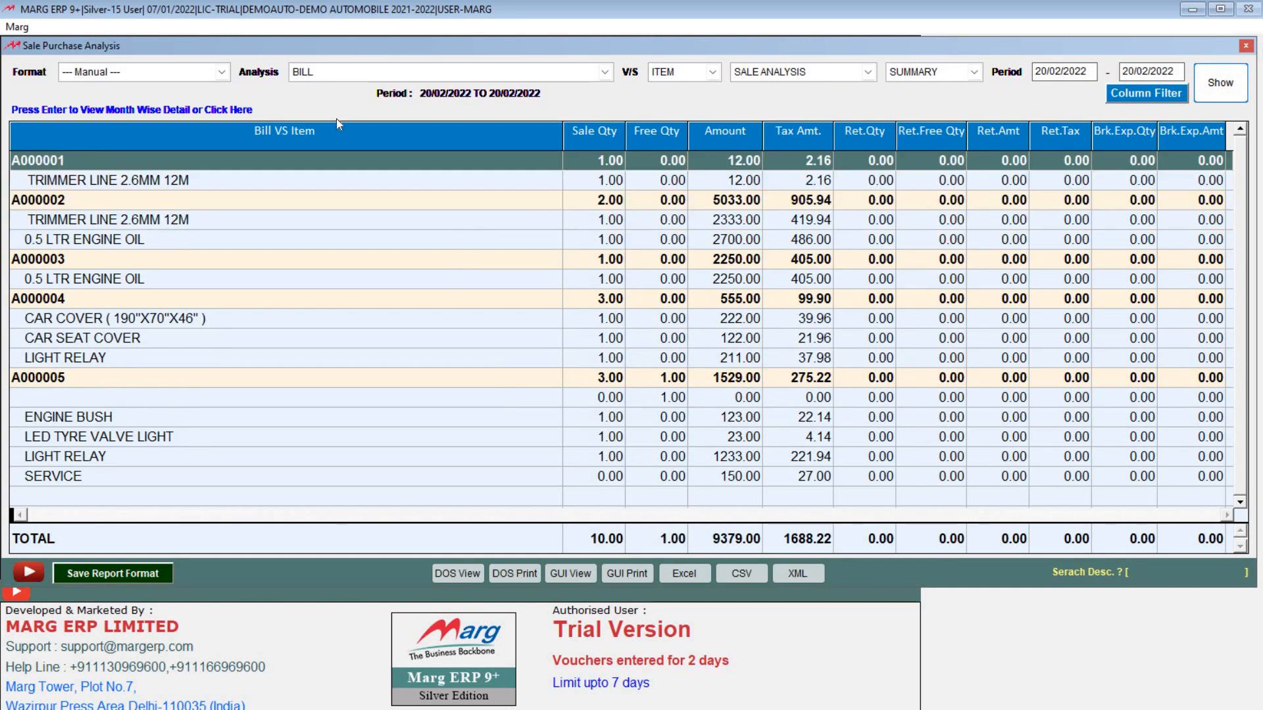
Step: Hide the Free Qty, Amount, Tax Amt, return and breakage/expiry columns, leaving only Sale Qty
left_click(1139, 95)
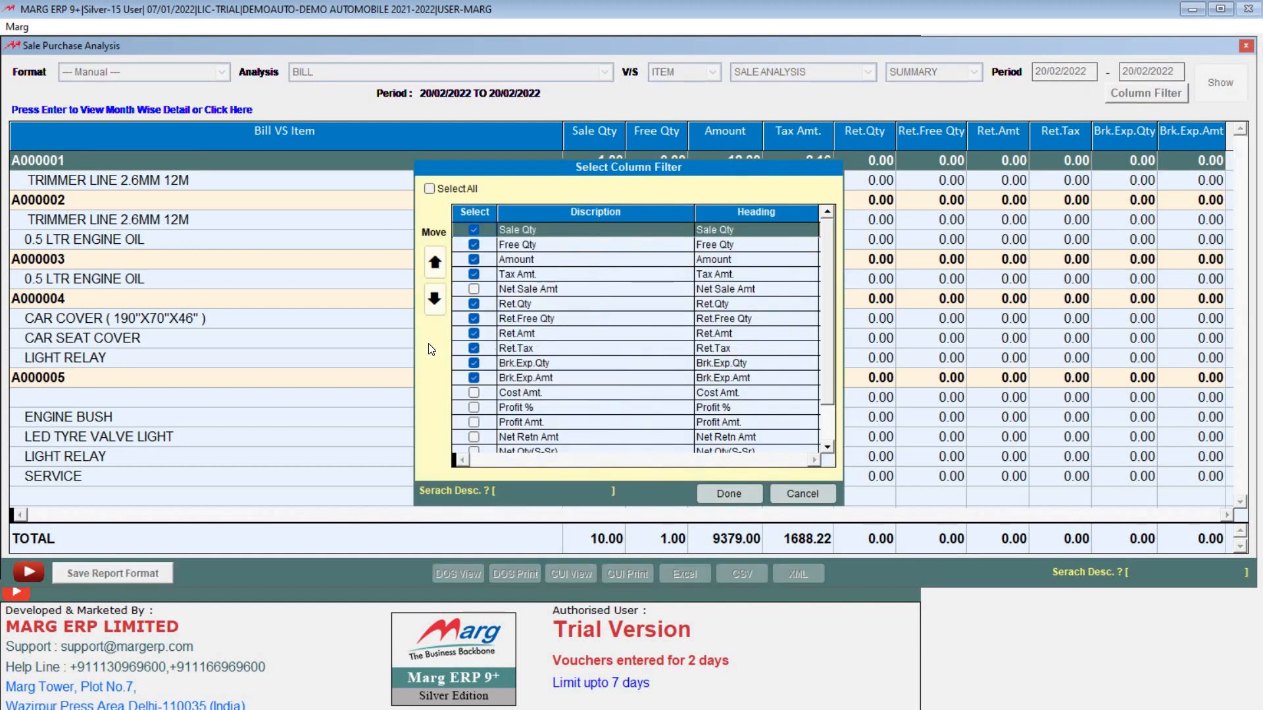
key("Down")
key("space")
key("Down")
key("space")
key("Down")
key("space")
key("Down")
key("Down")
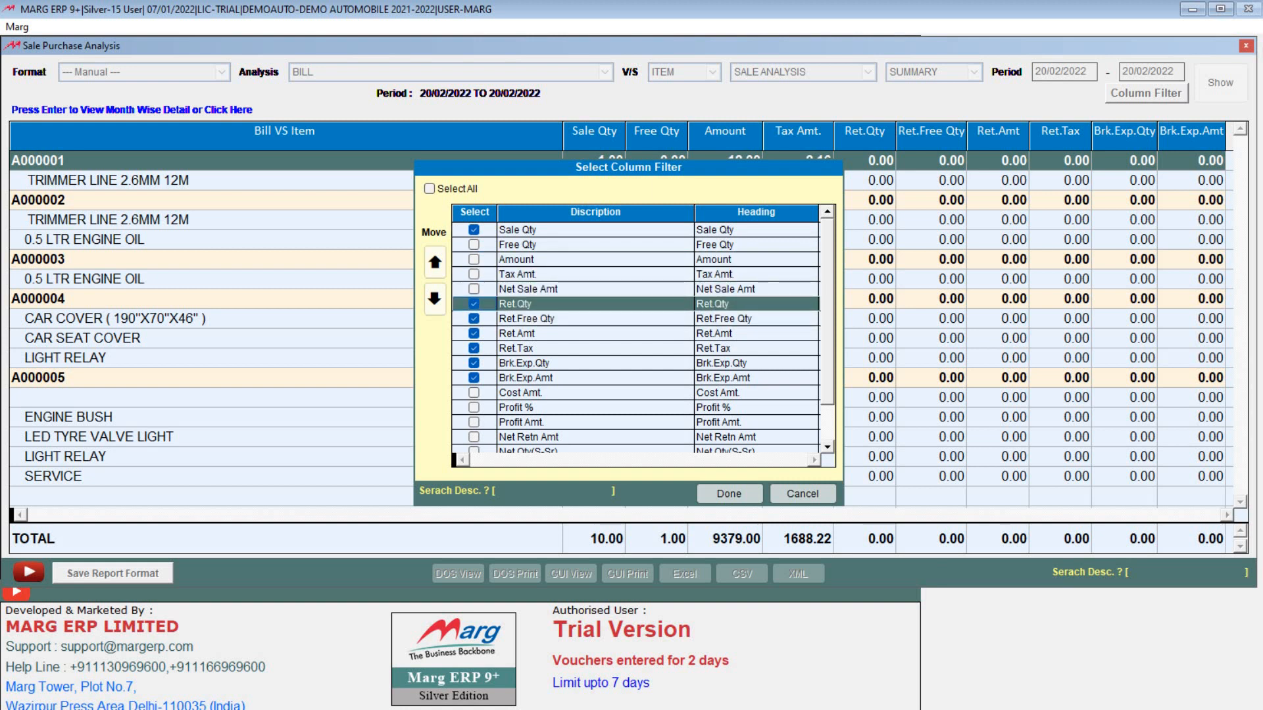
key("space")
key("Down")
key("space")
key("Down")
key("space")
key("Down")
key("space")
key("Down")
key("space")
key("Down")
key("space")
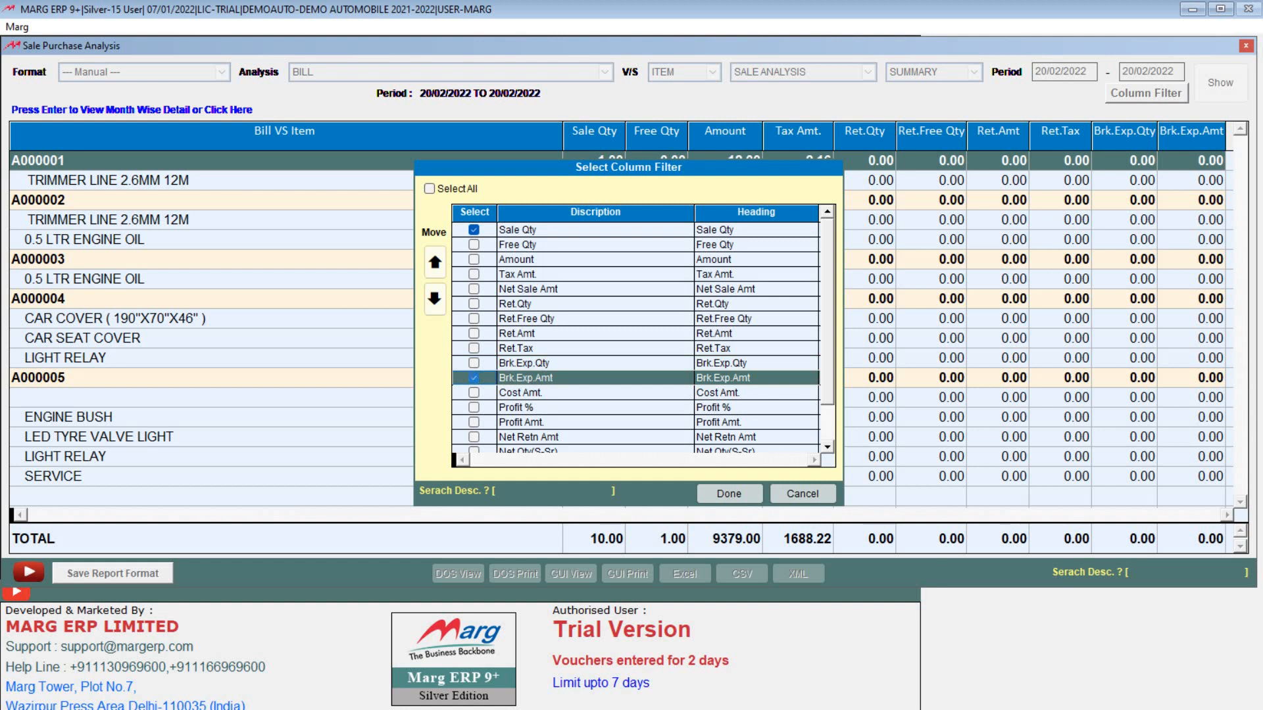
key("Down")
key("Down")
key("Down")
key("Down")
key("Down")
key("Down")
key("Down")
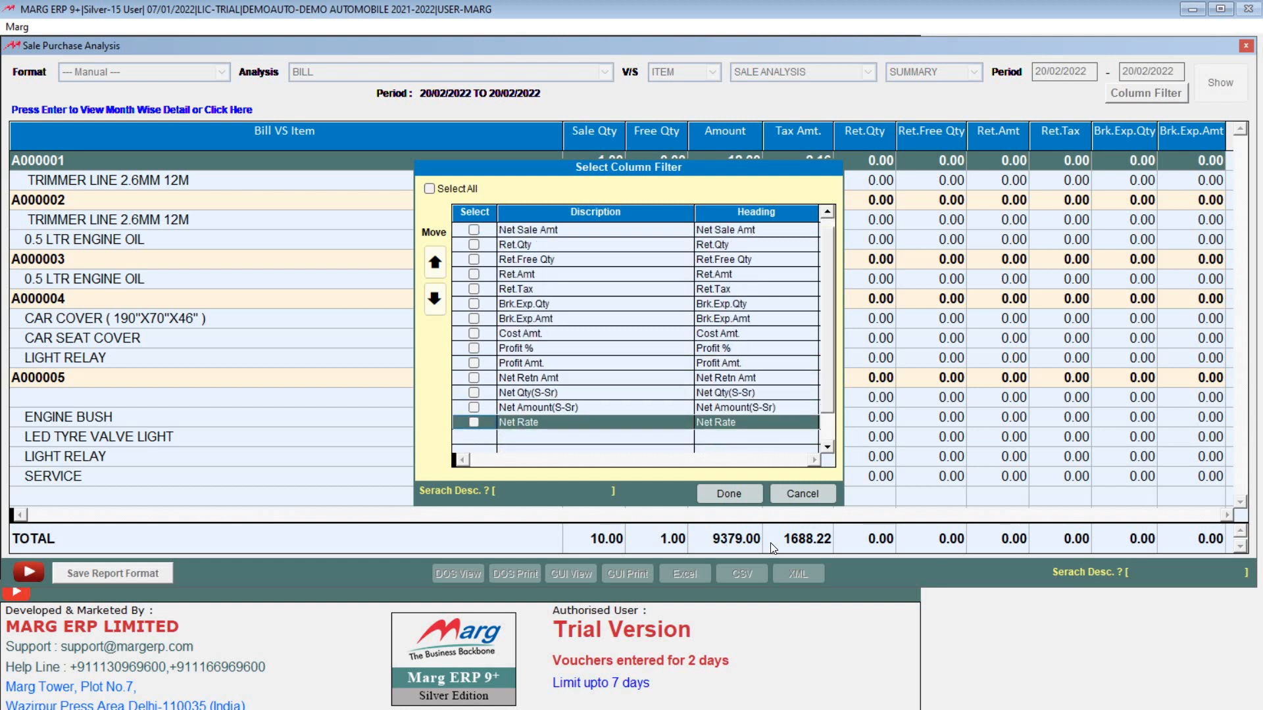
left_click(740, 492)
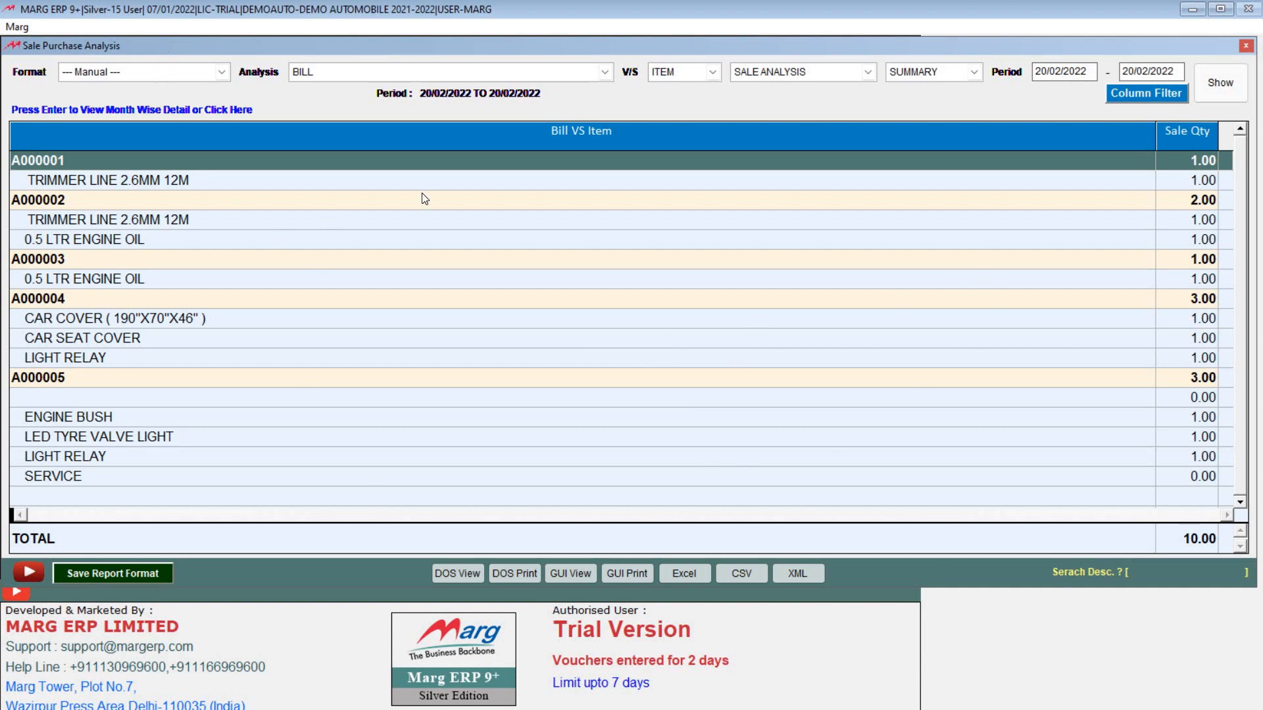
Step: Save the current Sale Qty layout as report format 'SALE REPORT'
left_click(214, 78)
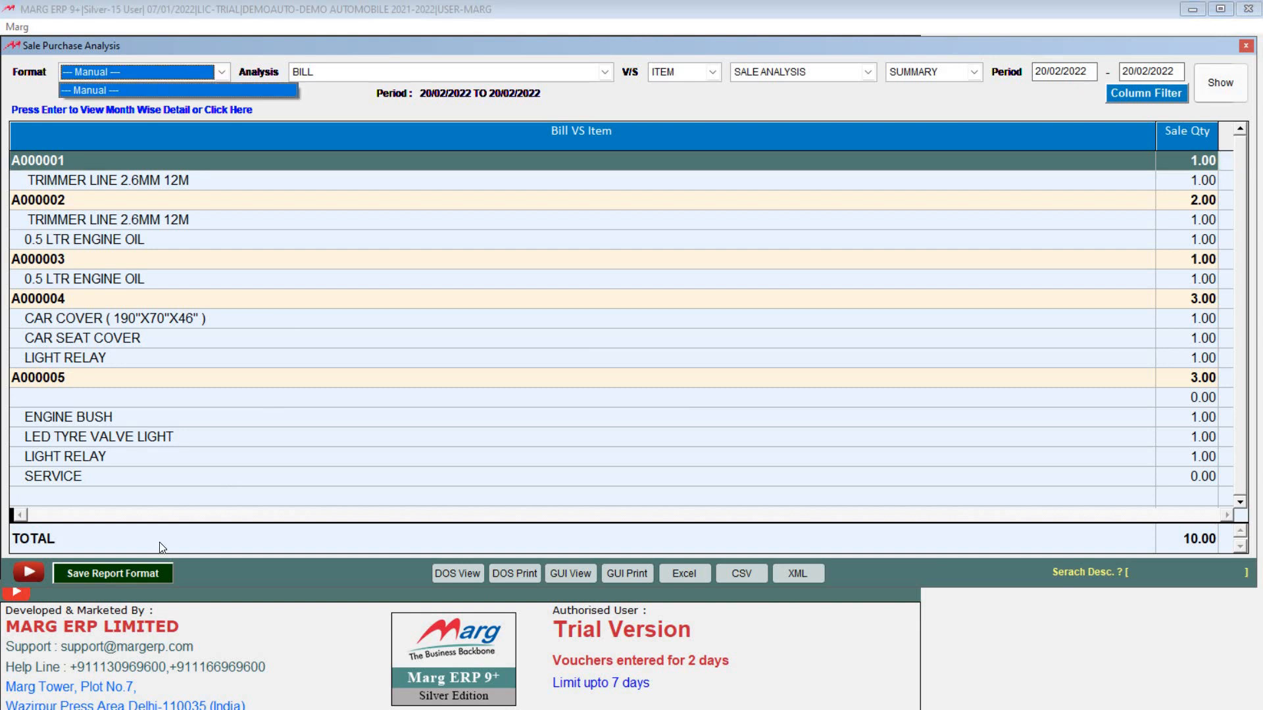
left_click(128, 570)
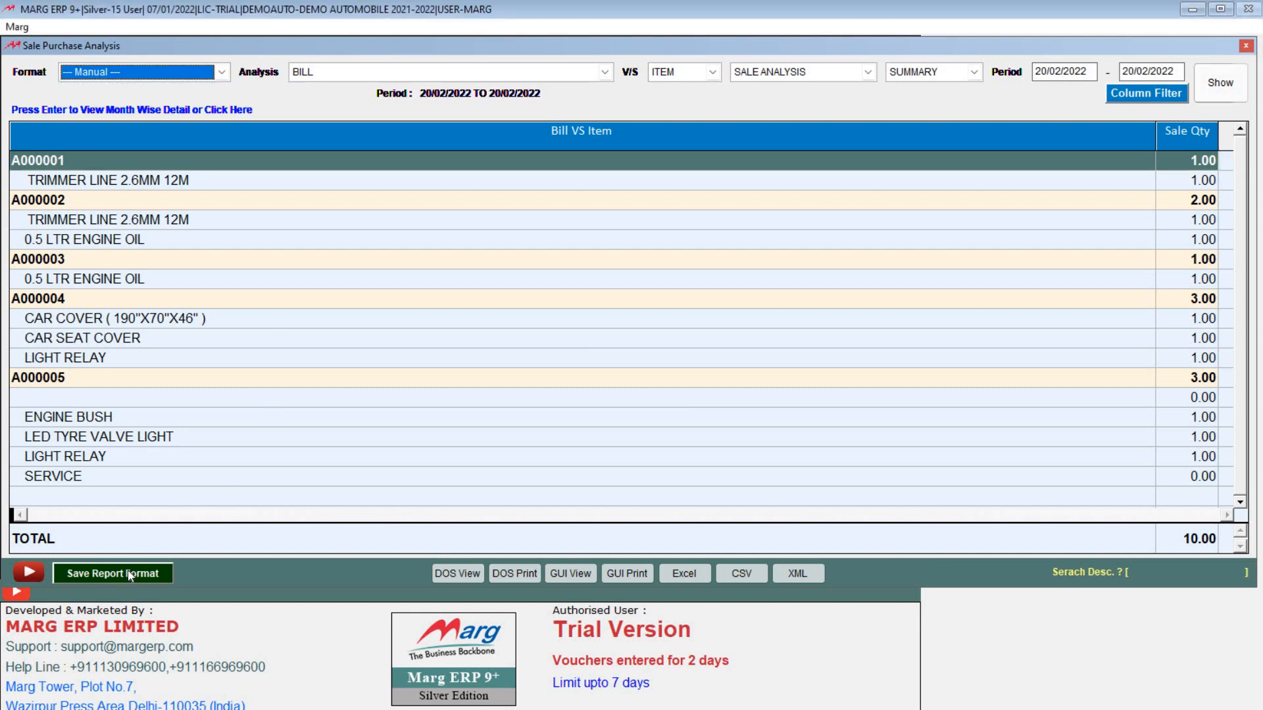
left_click(127, 570)
type("SALE")
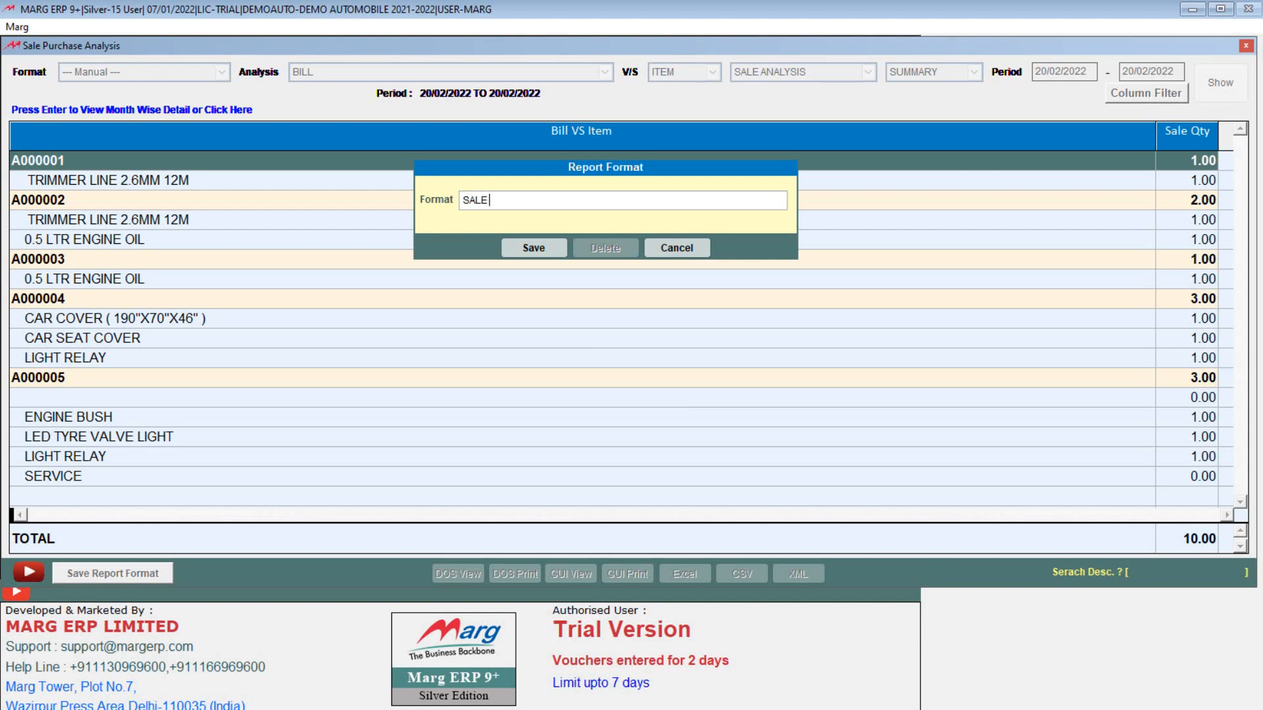
type(" R")
key("BackSpace")
key("BackSpace")
type("REPORT")
key("Return")
key("Return")
key("Return")
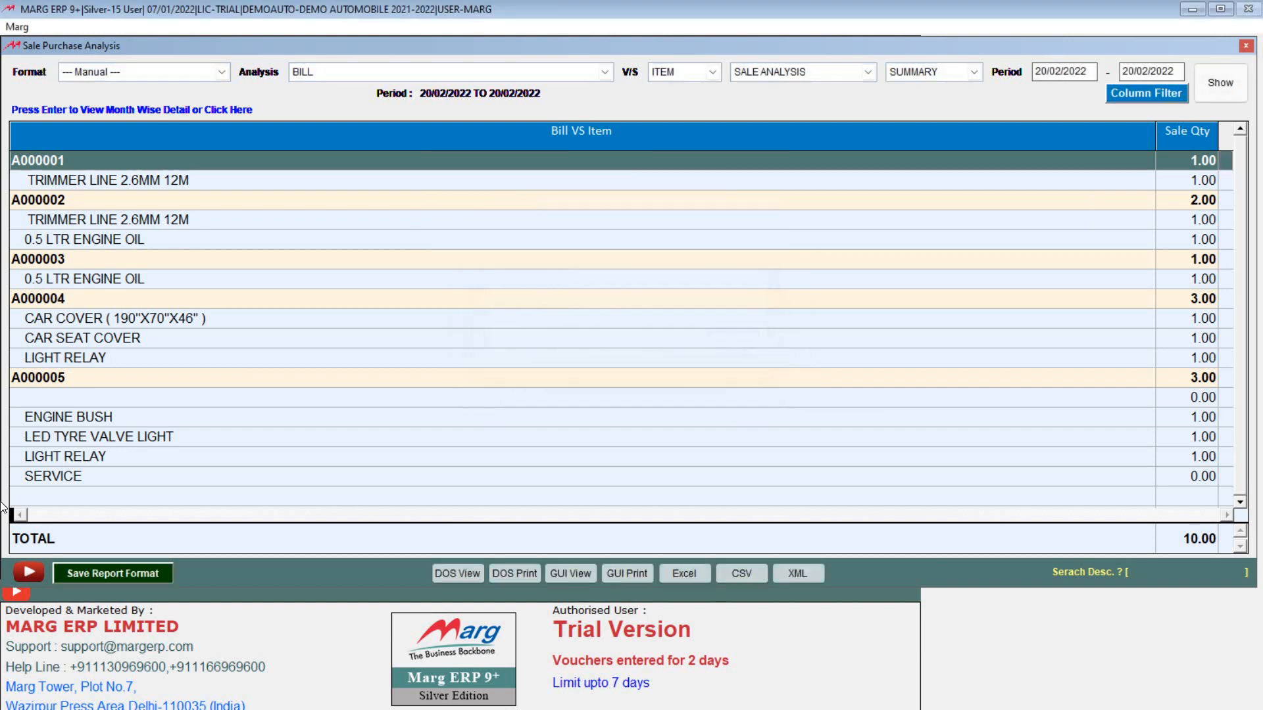
Step: Confirm SALE REPORT is listed, sort by the Bill VS Item header, and exit the report
left_click(101, 68)
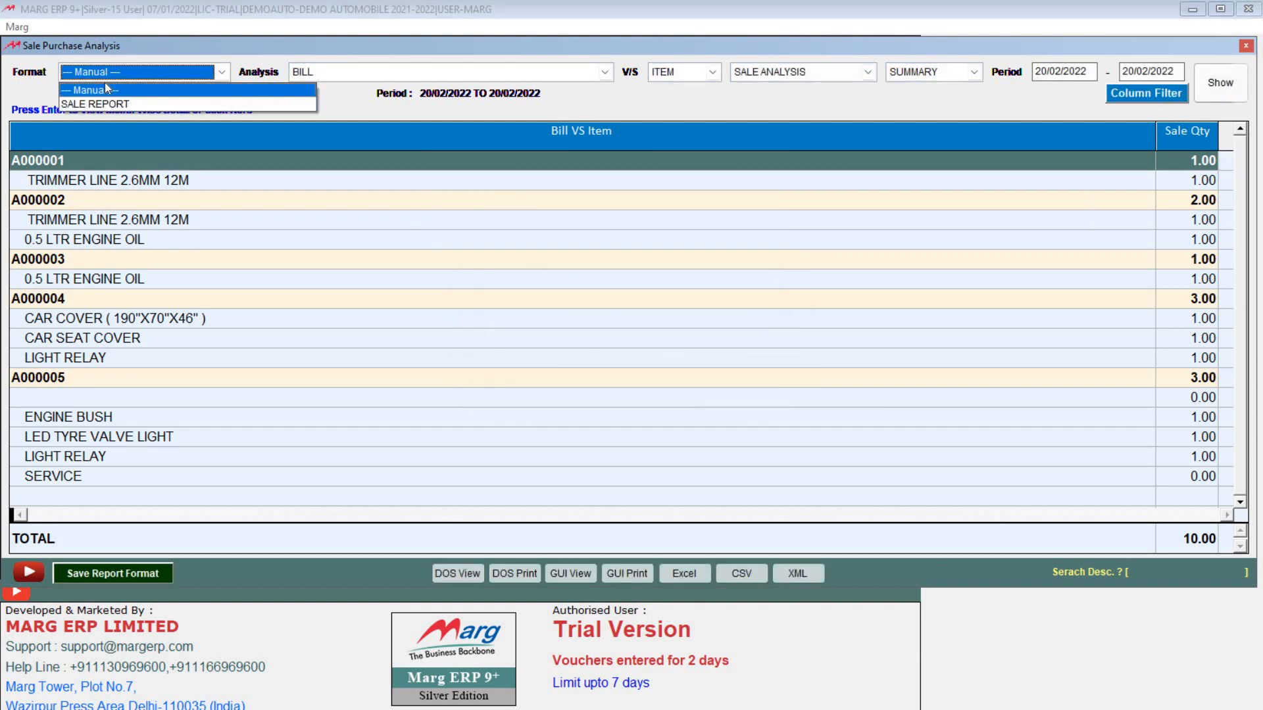
left_click(99, 90)
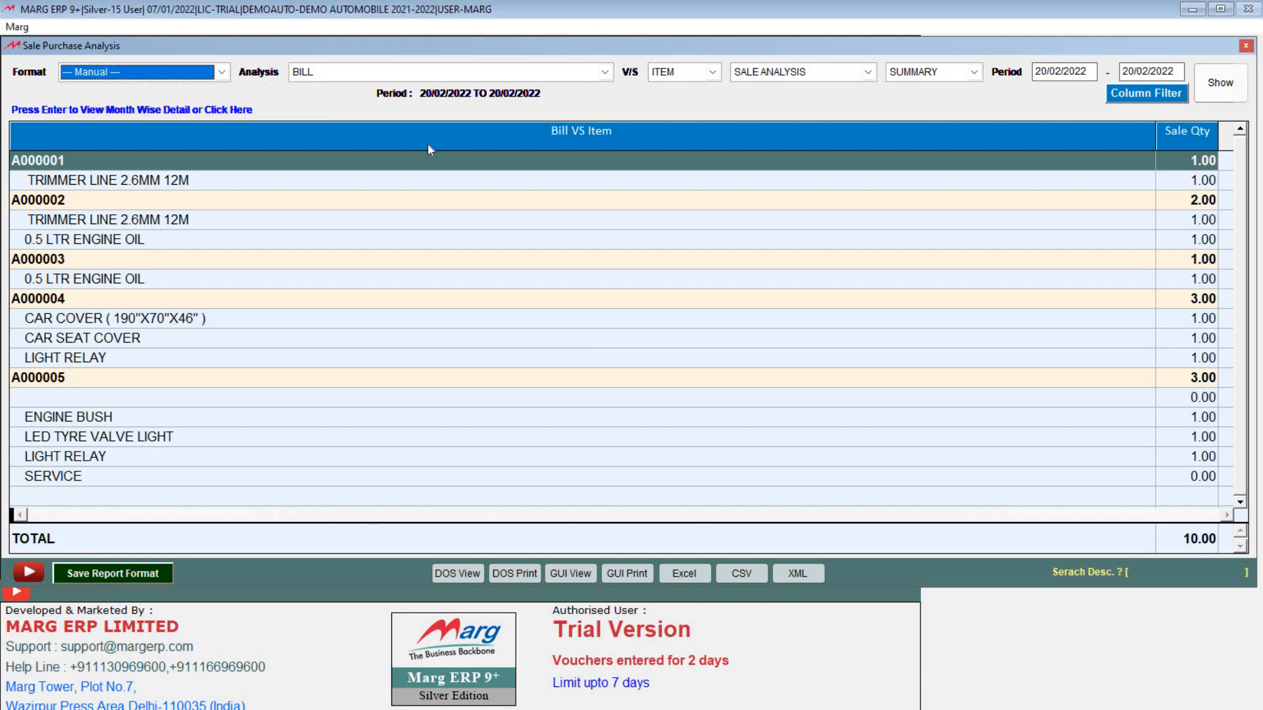
left_click(428, 144)
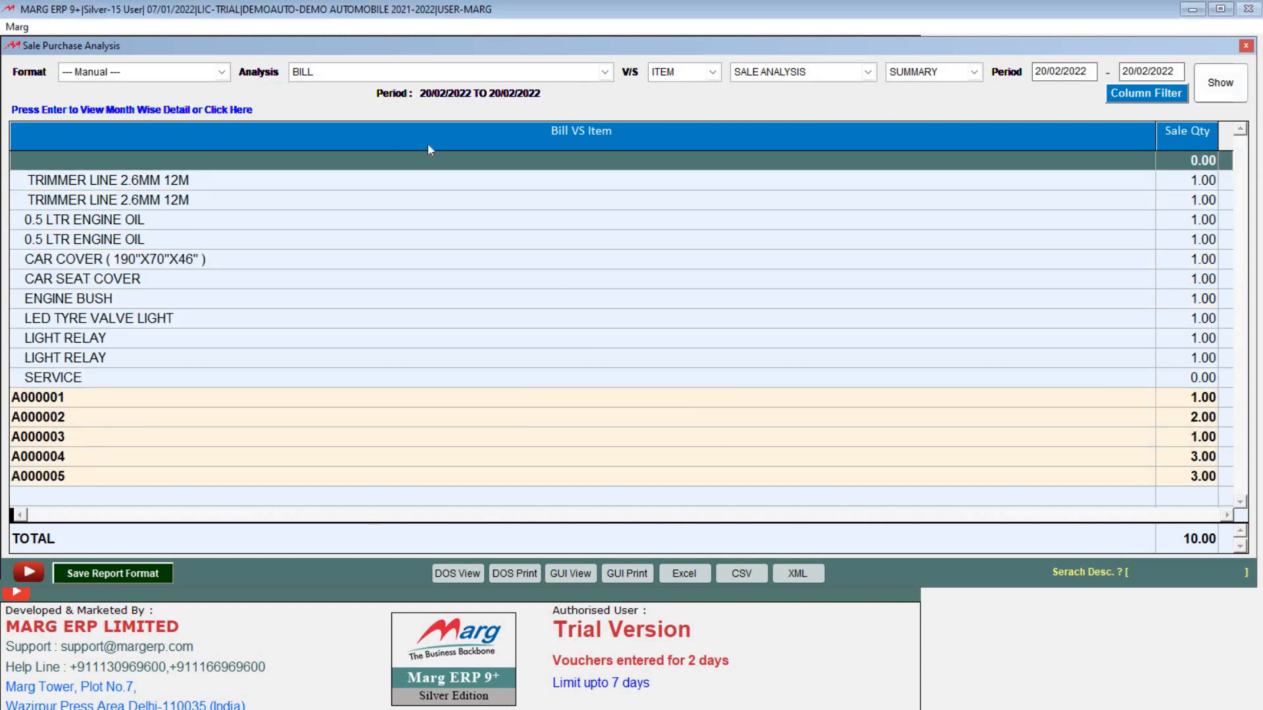
key("Escape")
key("Left")
key("Return")
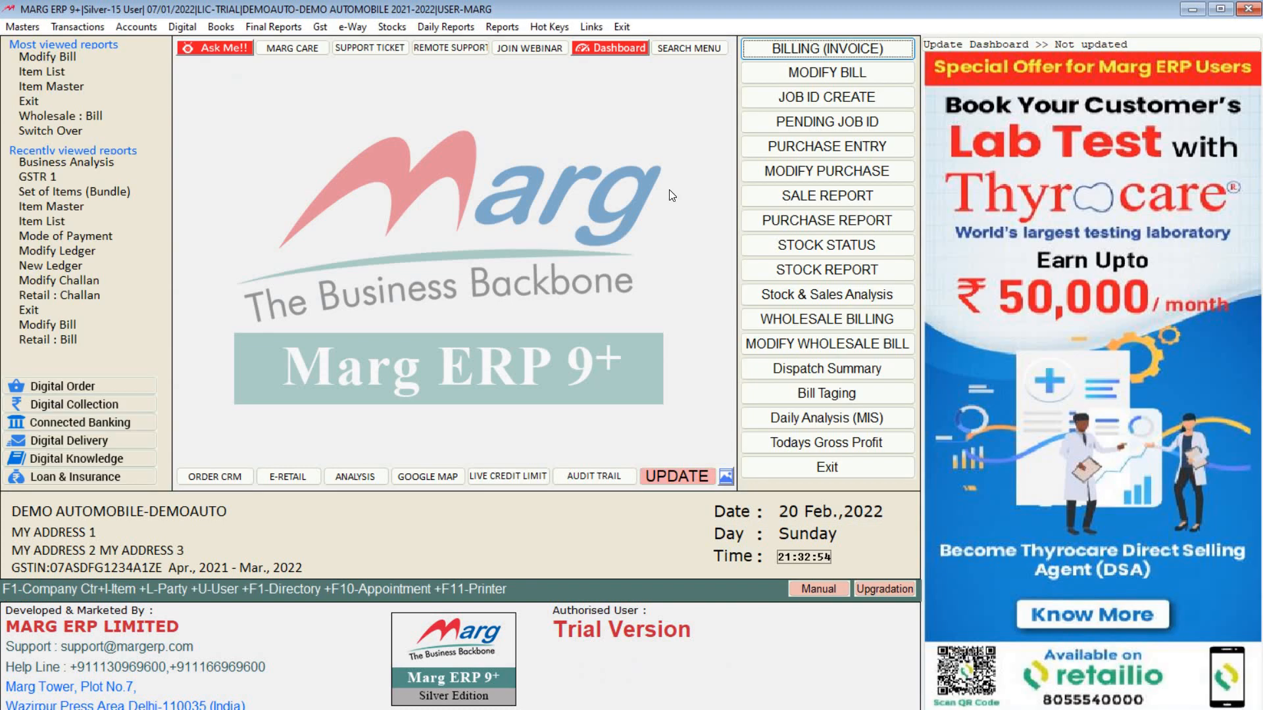